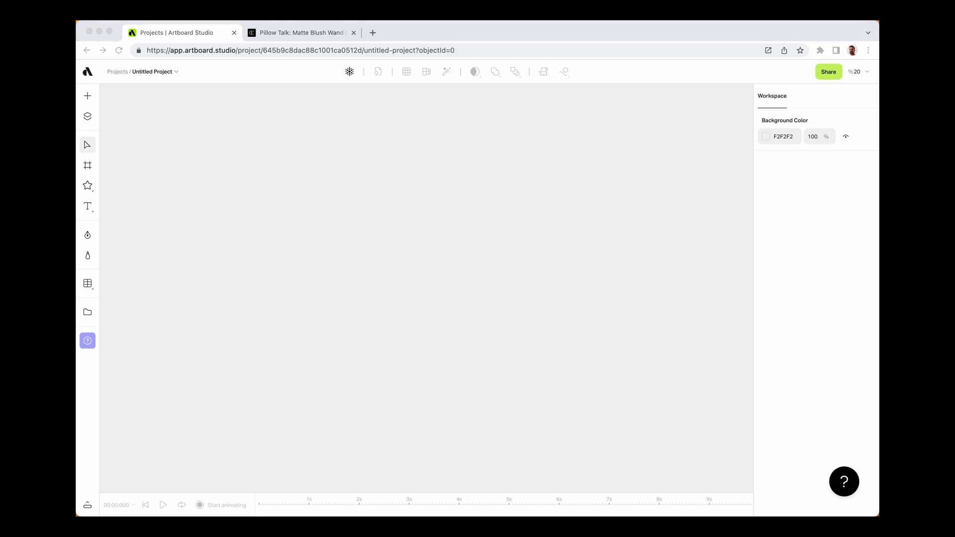
Import the dark Charlotte Tilbury logo onto the empty canvas.
drag(428, 110, 405, 208)
click(495, 278)
key(shift+1)
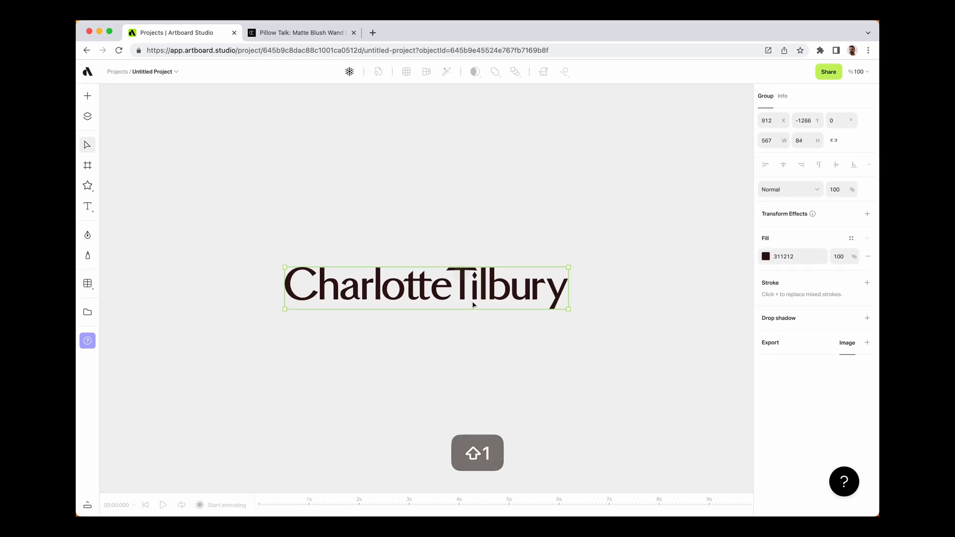
key(super+minus)
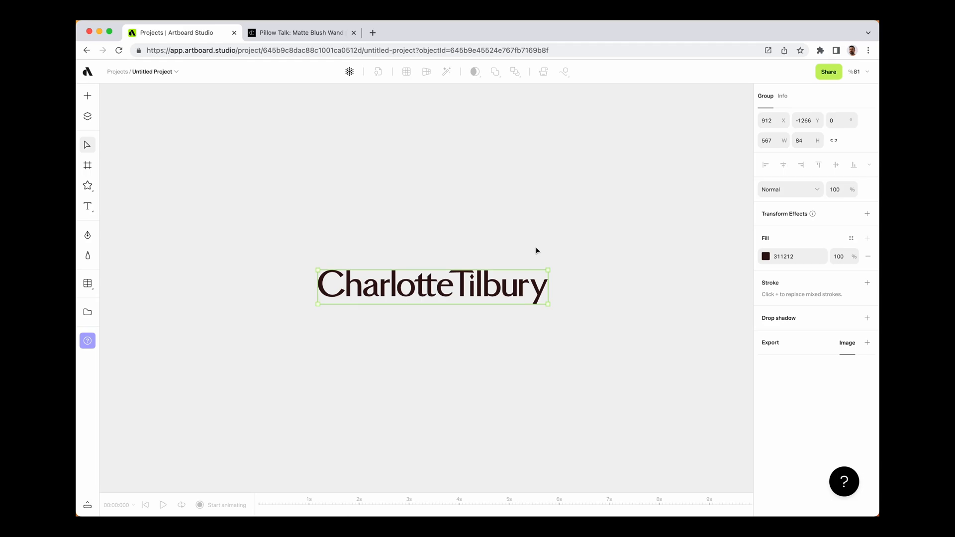
Import the Magic Body Cream tube image onto the canvas and place it above and to the right of the logo.
key(super+Tab)
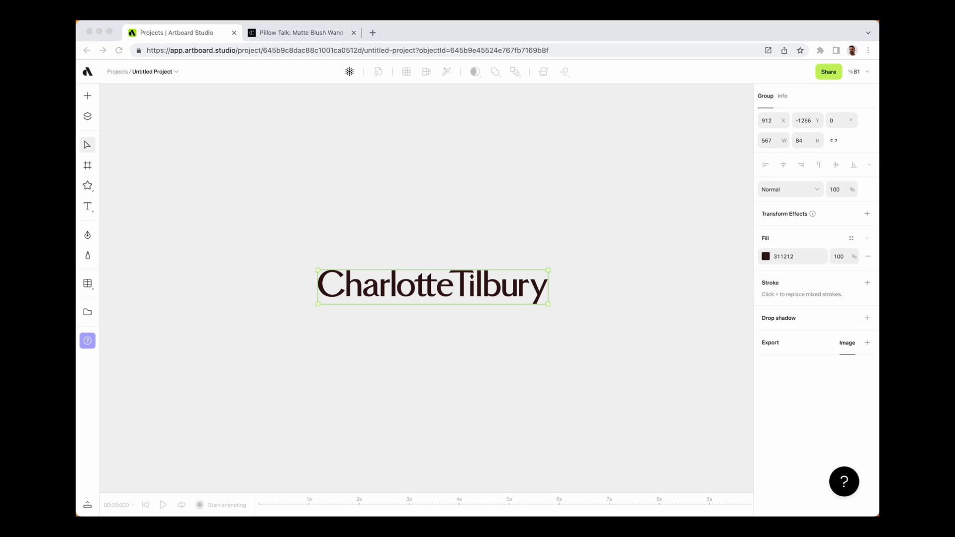
drag(493, 501, 633, 156)
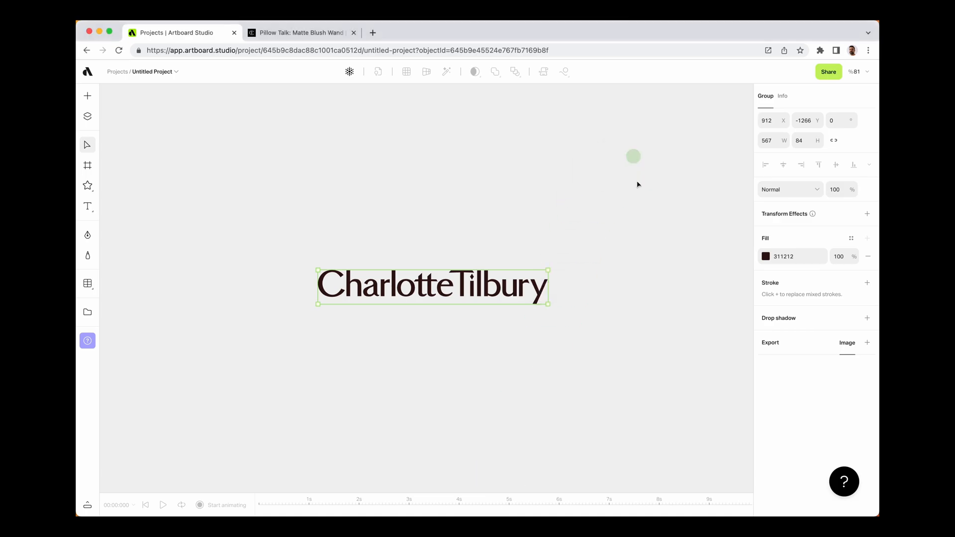
scroll(514, 248, right, 3)
scroll(513, 249, up, 1)
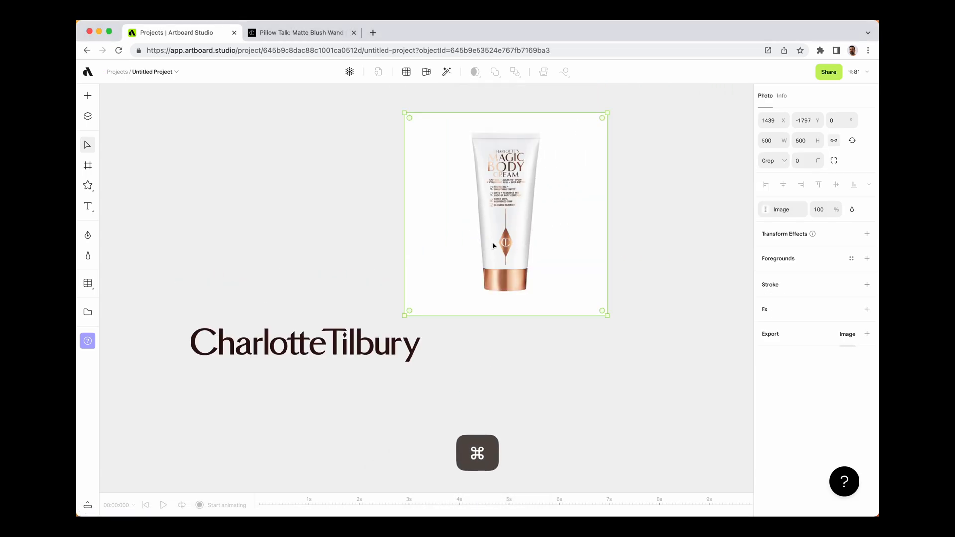
drag(492, 244, 516, 266)
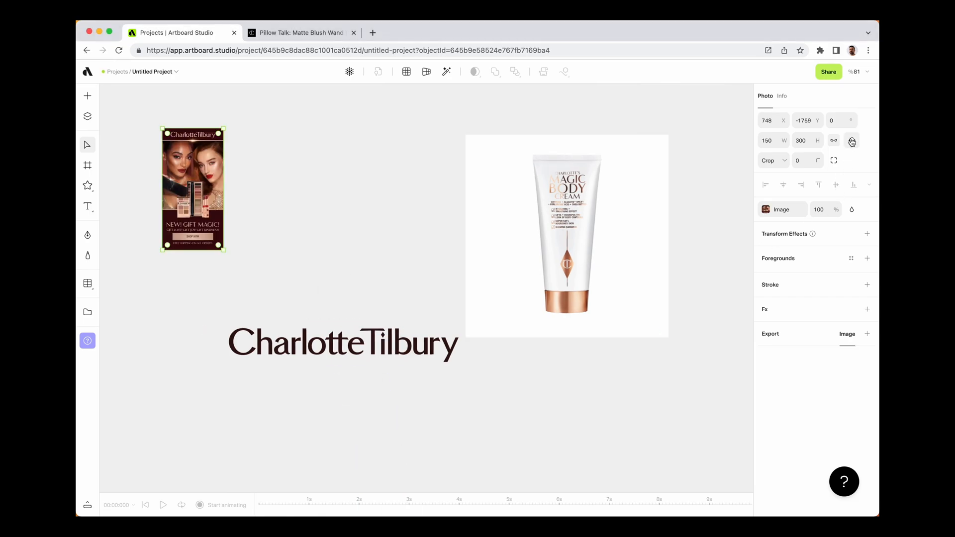
Restore the gift banner image to its original 300 × 600 size and place it to the left of the logo.
click(852, 141)
scroll(408, 222, left, 2)
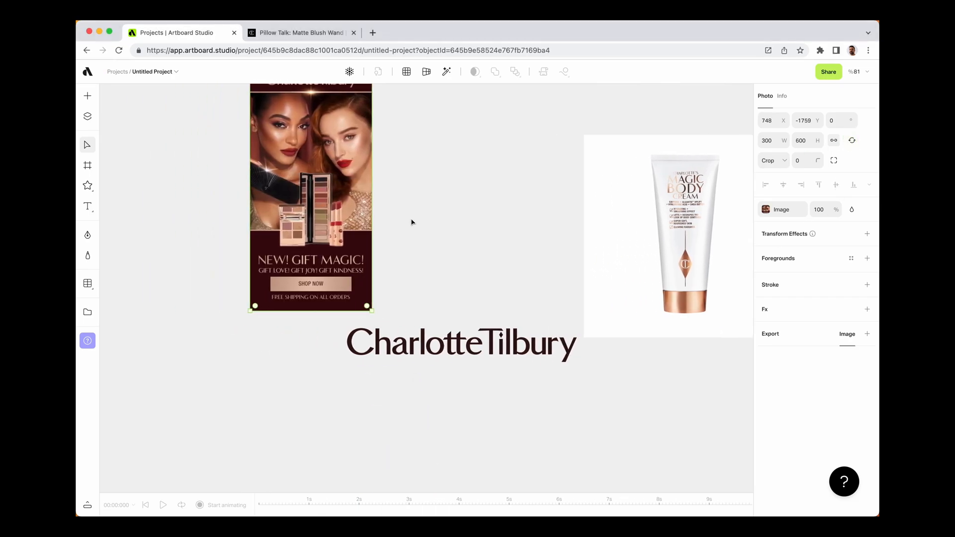
drag(334, 195, 276, 297)
scroll(238, 251, up, 3)
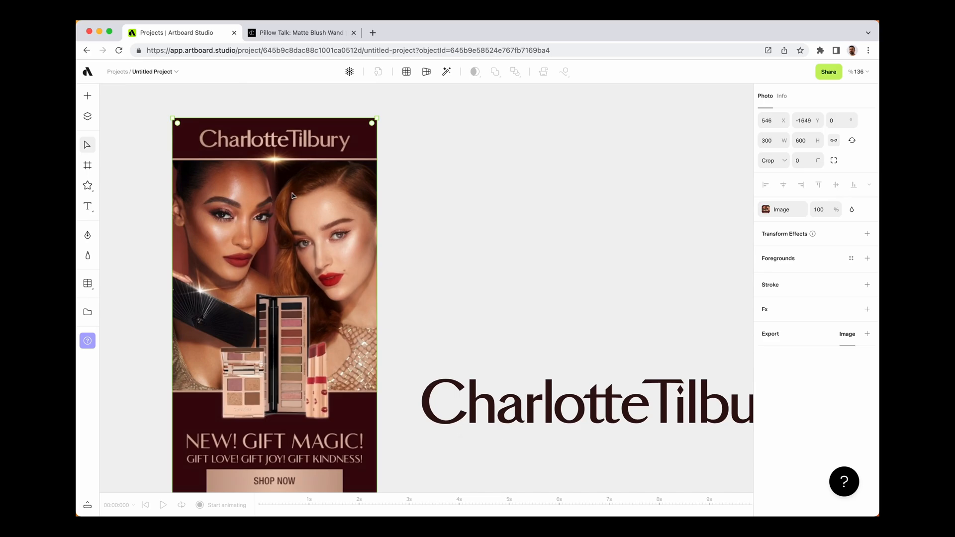
scroll(292, 196, down, 3)
scroll(299, 172, up, 5)
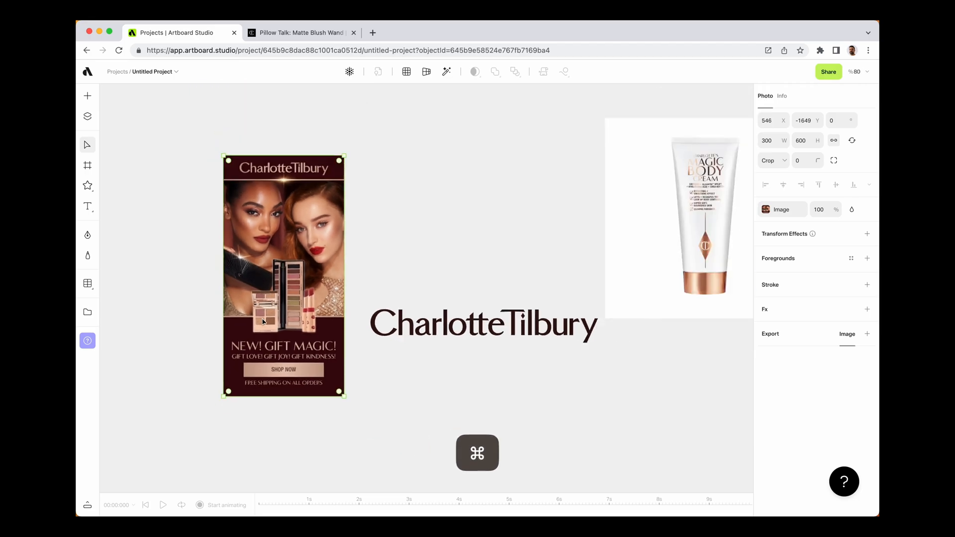
scroll(273, 300, down, 5)
drag(288, 326, 262, 335)
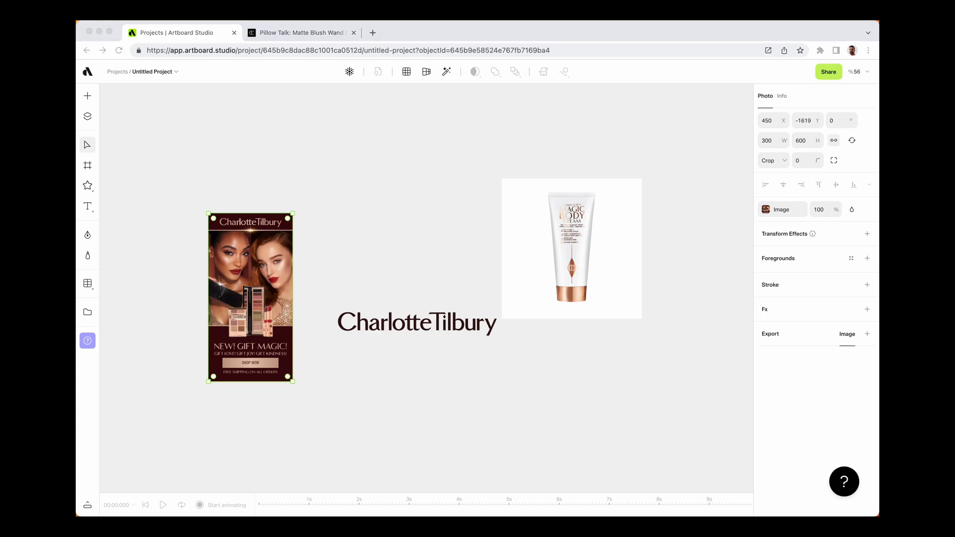
Import the golden portrait with the serum dropper at its original 500 × 500 size and place it below the logo.
drag(470, 425, 471, 411)
click(858, 141)
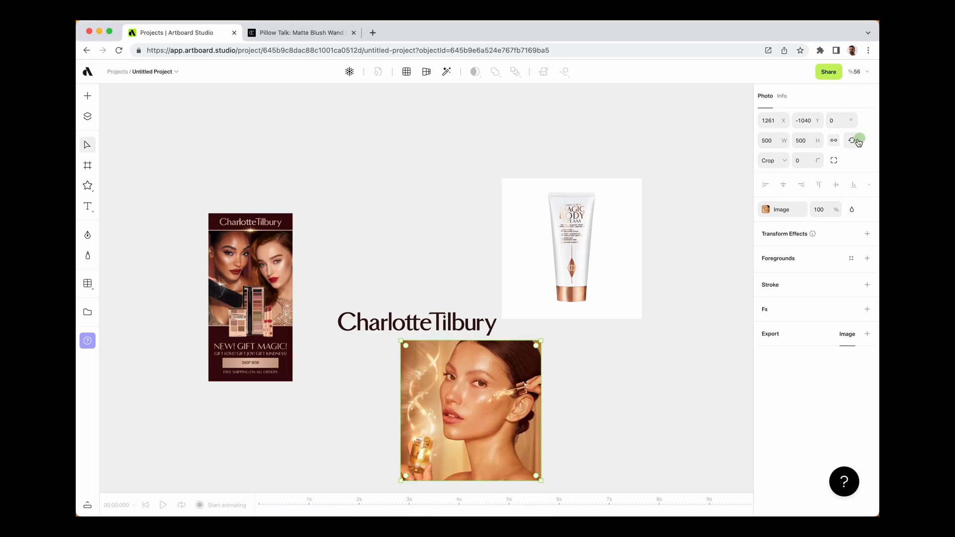
click(593, 405)
scroll(596, 393, down, 3)
drag(482, 279, 428, 333)
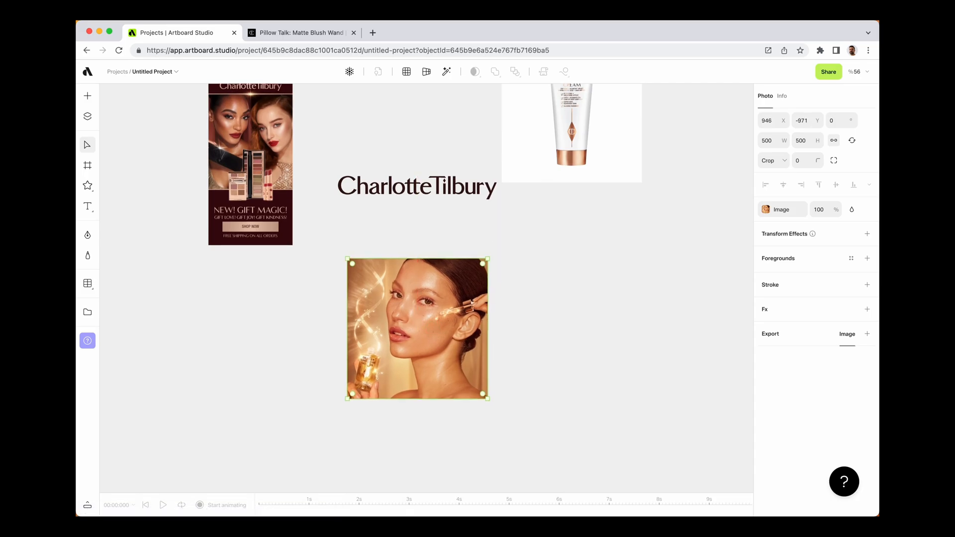
Import the pink photo of the body cream products and restore its original 2000 × 2624 size.
drag(386, 512, 247, 398)
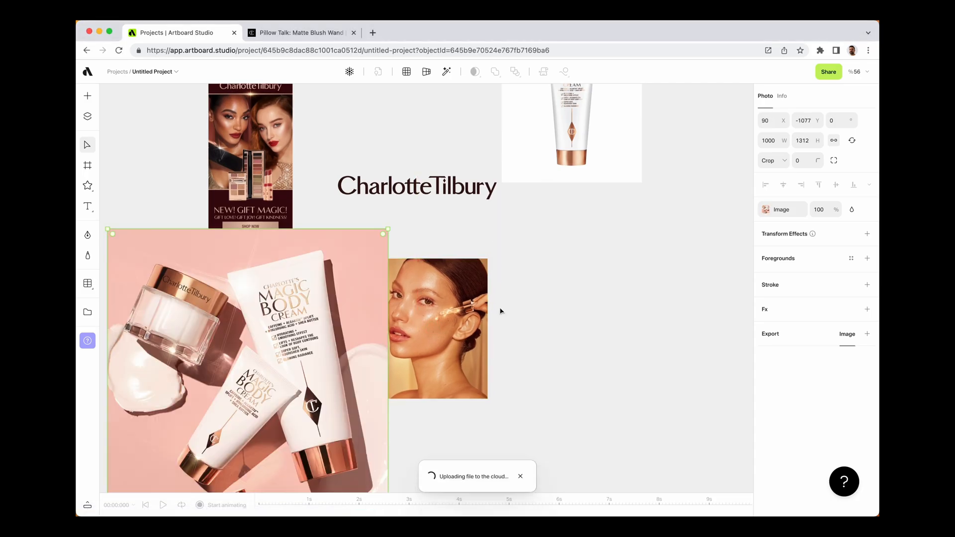
click(852, 141)
scroll(455, 295, down, 5)
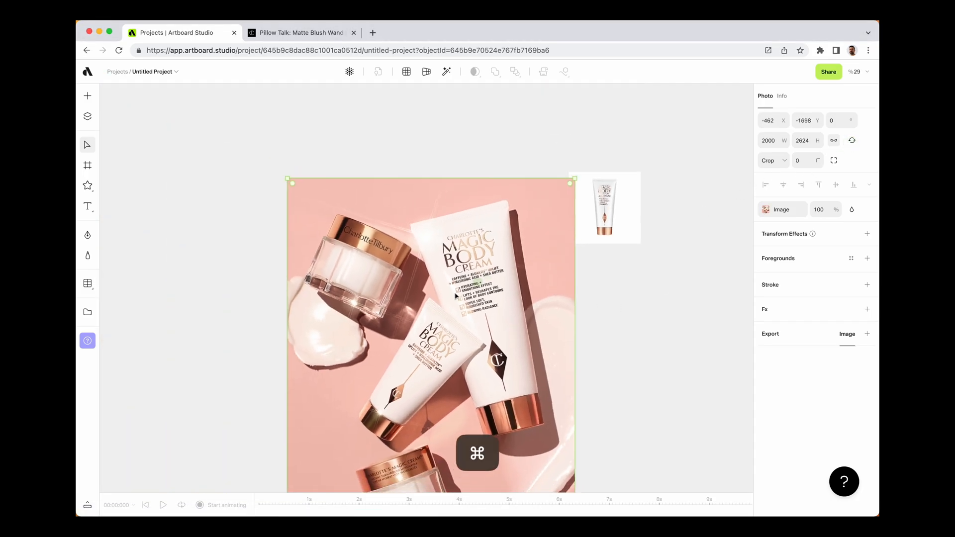
scroll(456, 296, up, 3)
scroll(455, 295, right, 3)
click(604, 414)
scroll(601, 405, right, 2)
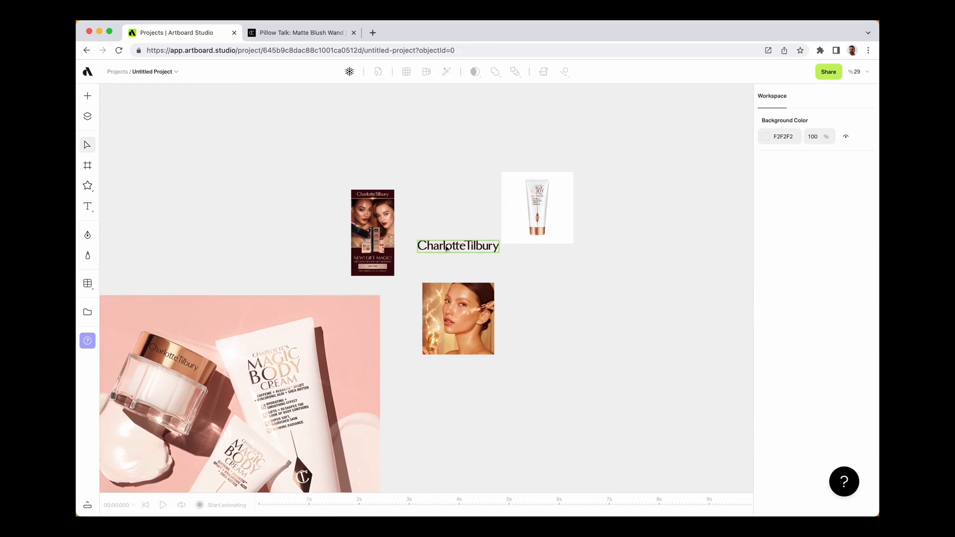
Shift the logo slightly left, then shrink the pink product photo to about 1322 × 1735 and move it left of the other images.
drag(446, 247, 441, 249)
click(332, 336)
drag(380, 296, 258, 398)
drag(231, 438, 269, 265)
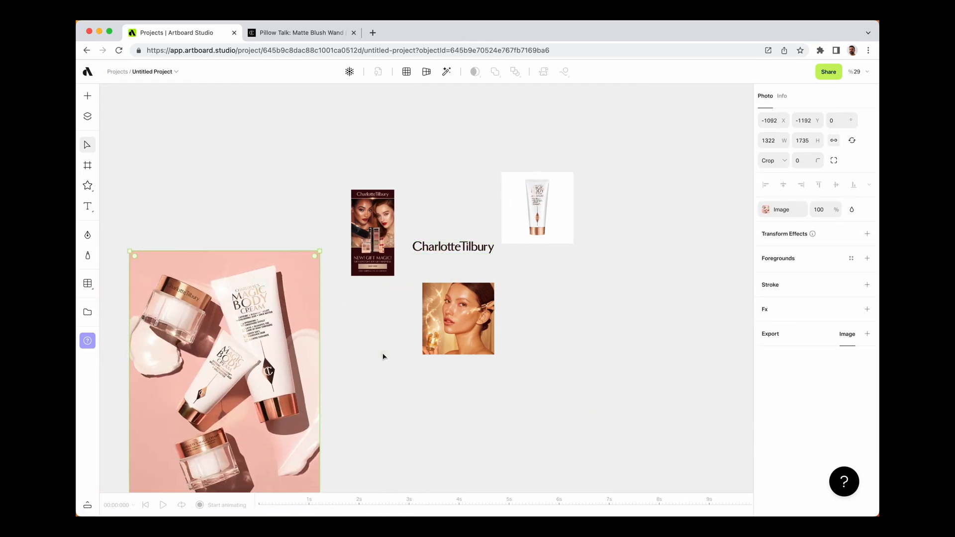
click(383, 356)
Examine the imported brand images up close, especially the colors and details of the gift banner.
scroll(364, 294, up, 5)
scroll(367, 314, right, 2)
click(455, 273)
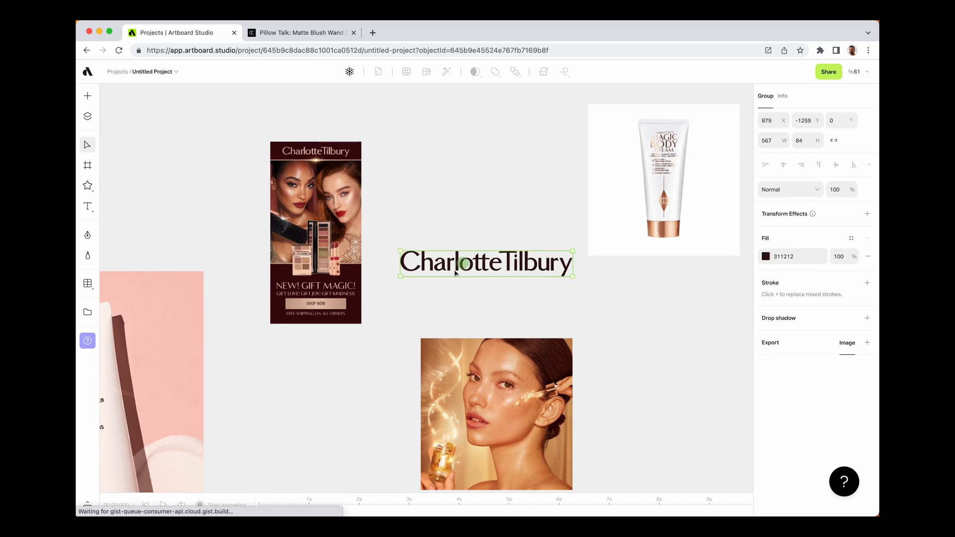
click(630, 217)
scroll(537, 323, right, 2)
click(483, 370)
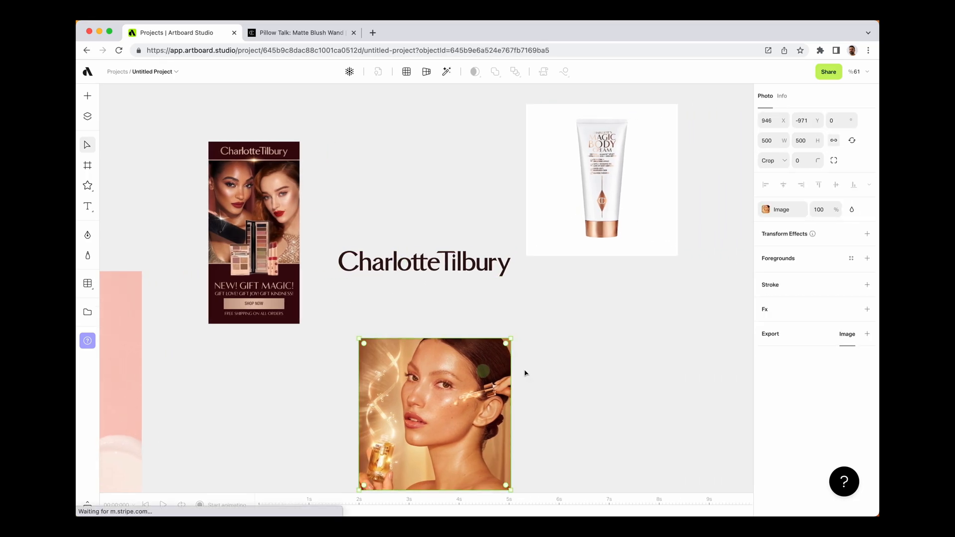
scroll(263, 181, up, 5)
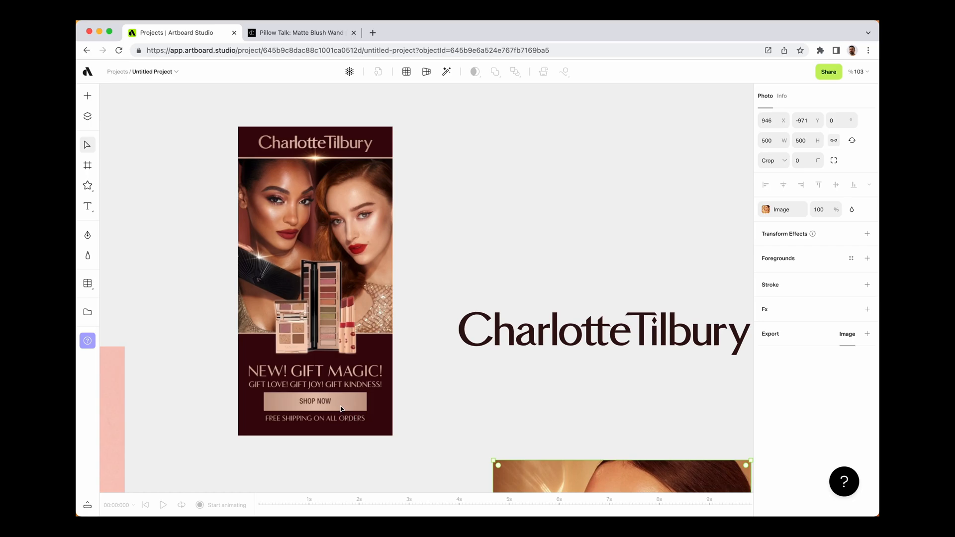
scroll(246, 312, down, 6)
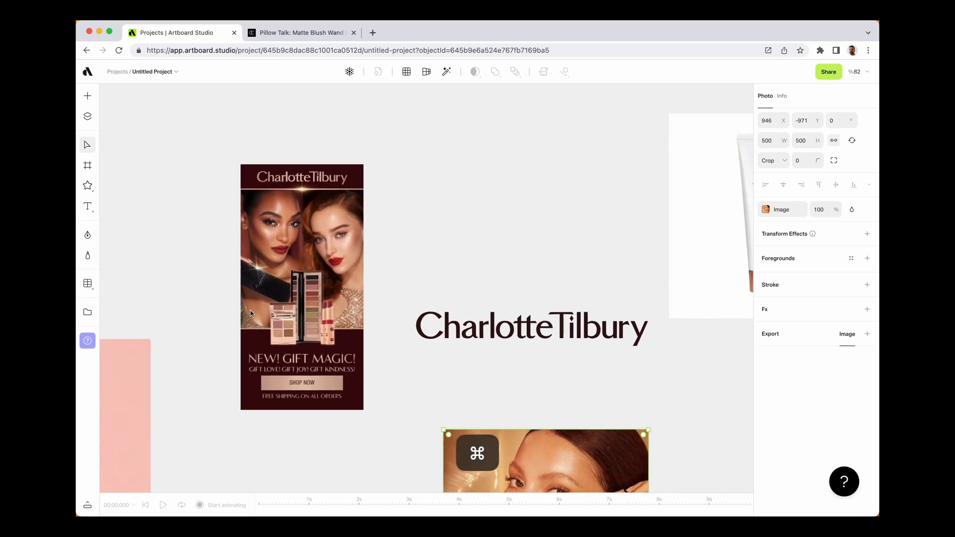
click(333, 350)
scroll(293, 343, up, 6)
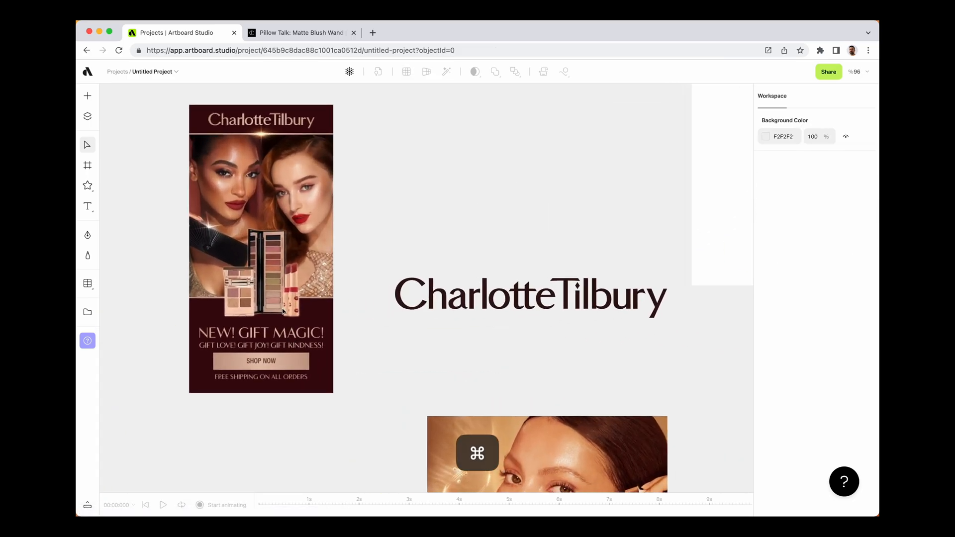
click(294, 343)
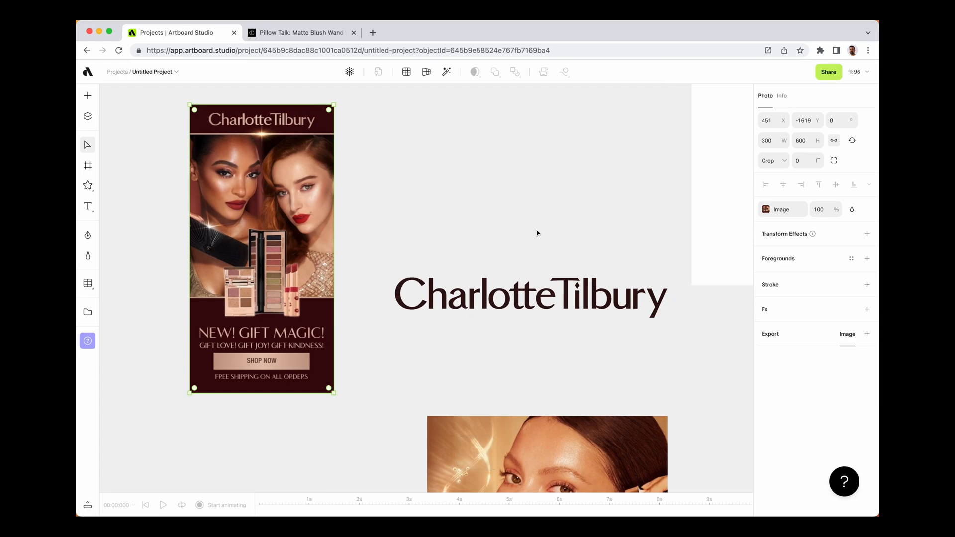
Draw a rectangle about 232 × 146 between the gift banner and the tube image, and open its fill color settings.
key(r)
drag(403, 148, 515, 216)
click(765, 277)
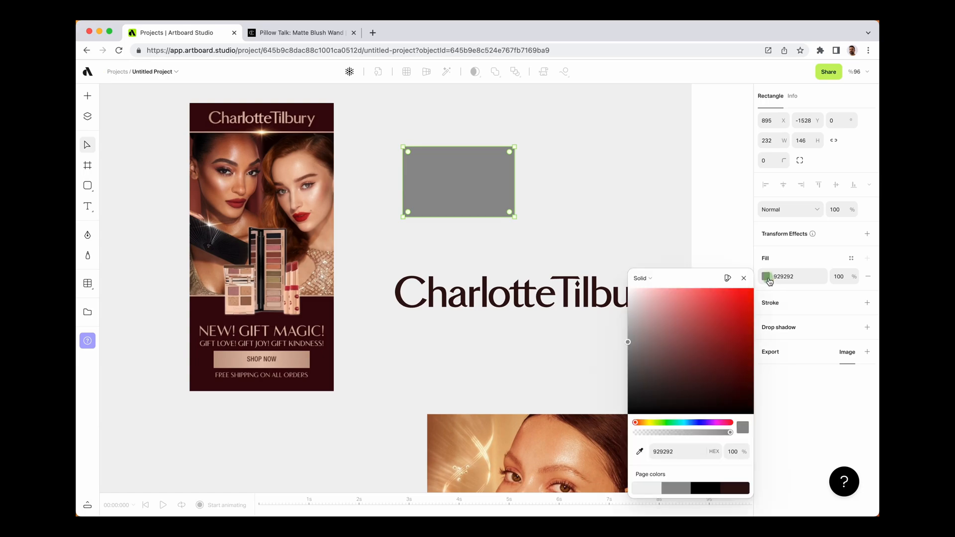
drag(696, 278, 671, 181)
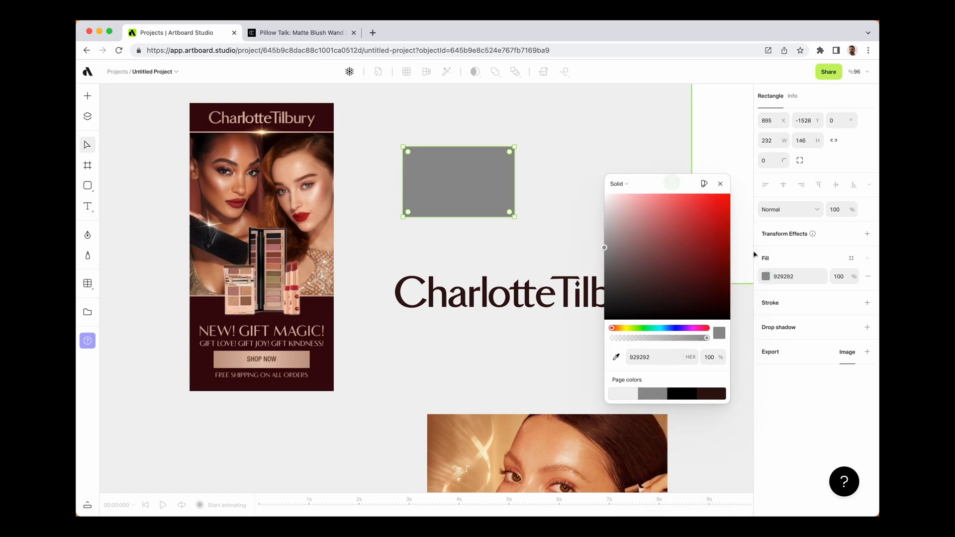
Generate a new color palette from the gift banner image on the canvas and save it.
click(704, 185)
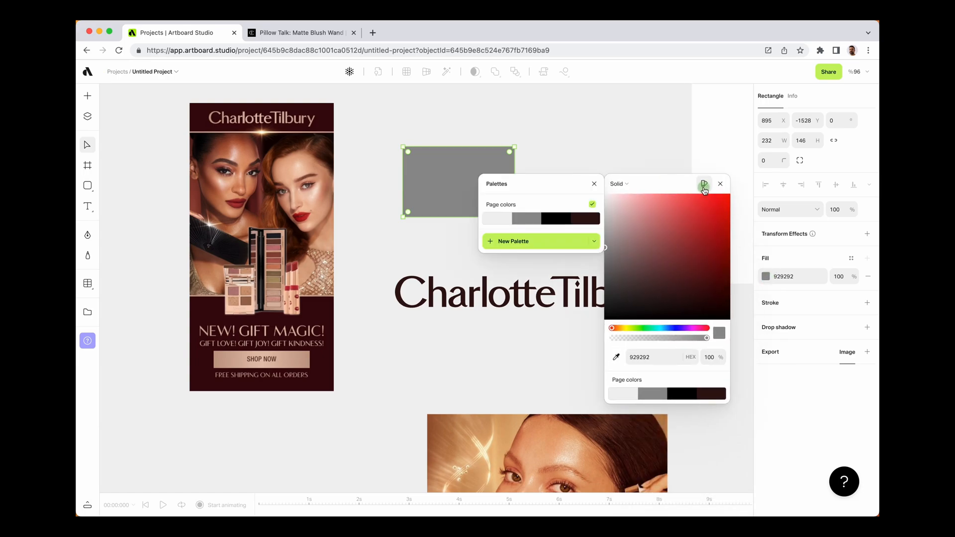
click(526, 244)
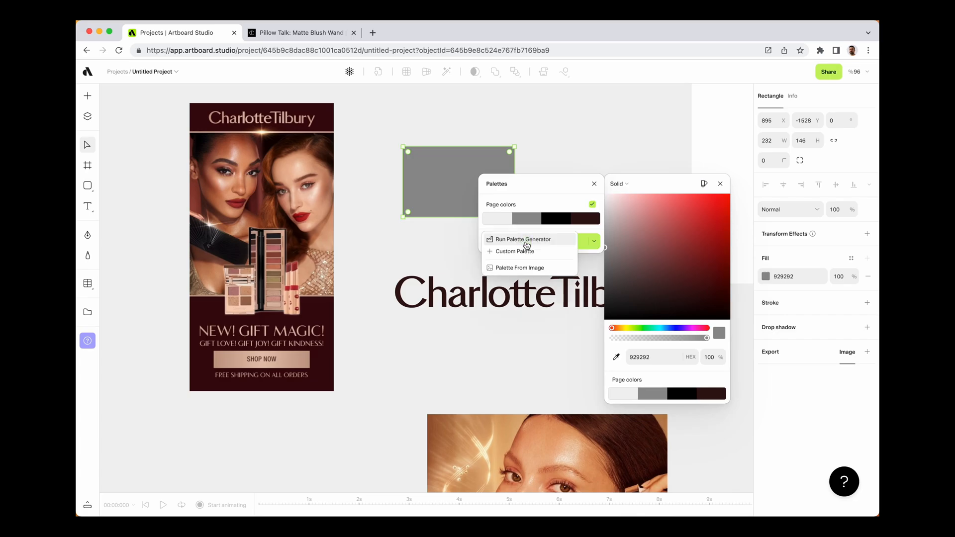
click(525, 270)
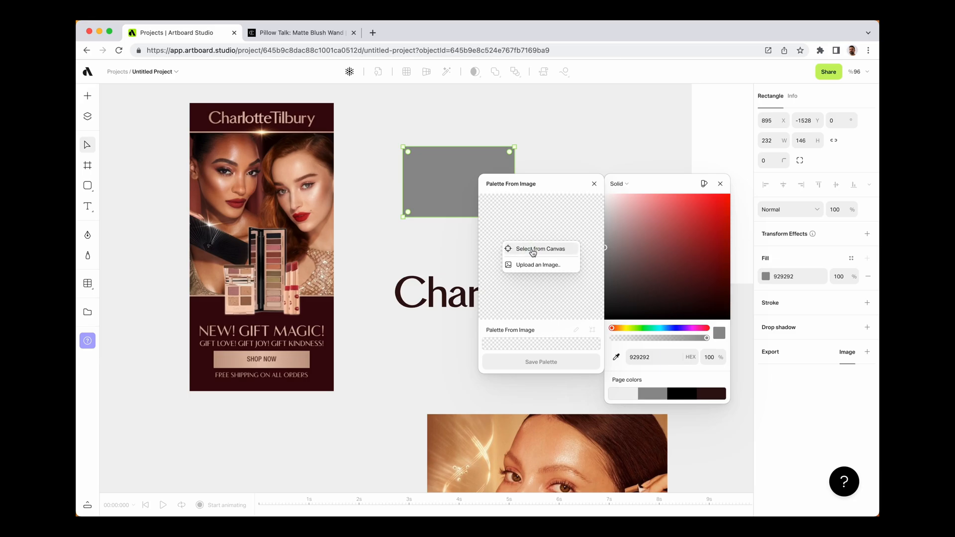
click(532, 253)
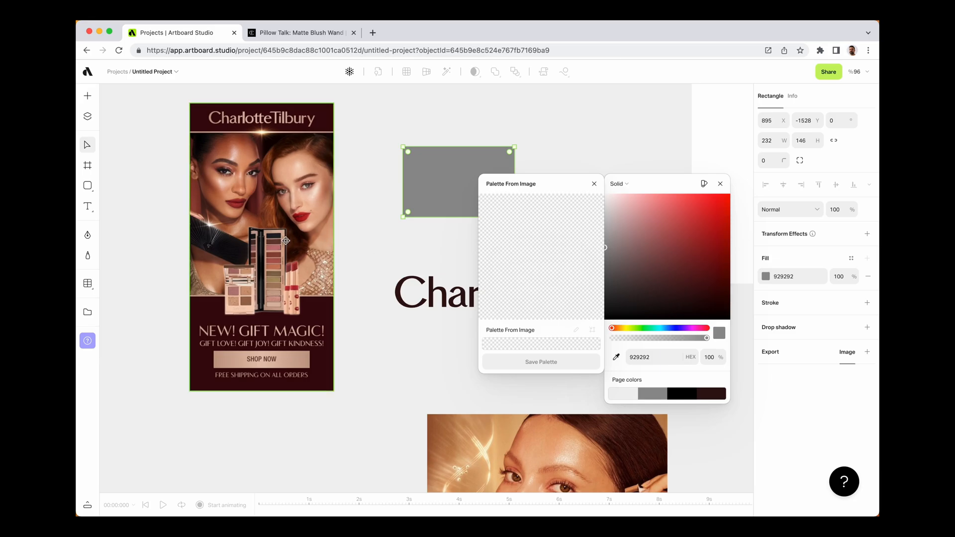
mouse_move(531, 253)
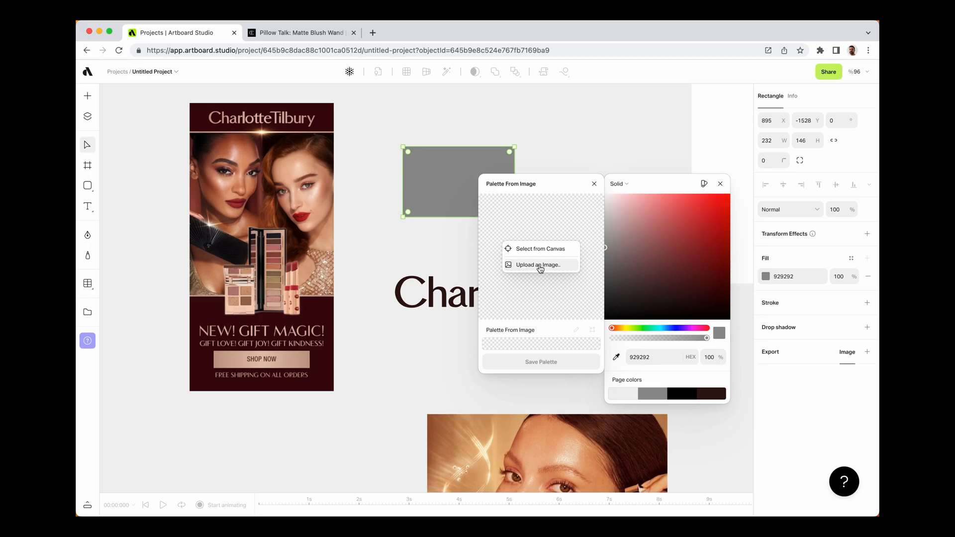
click(536, 253)
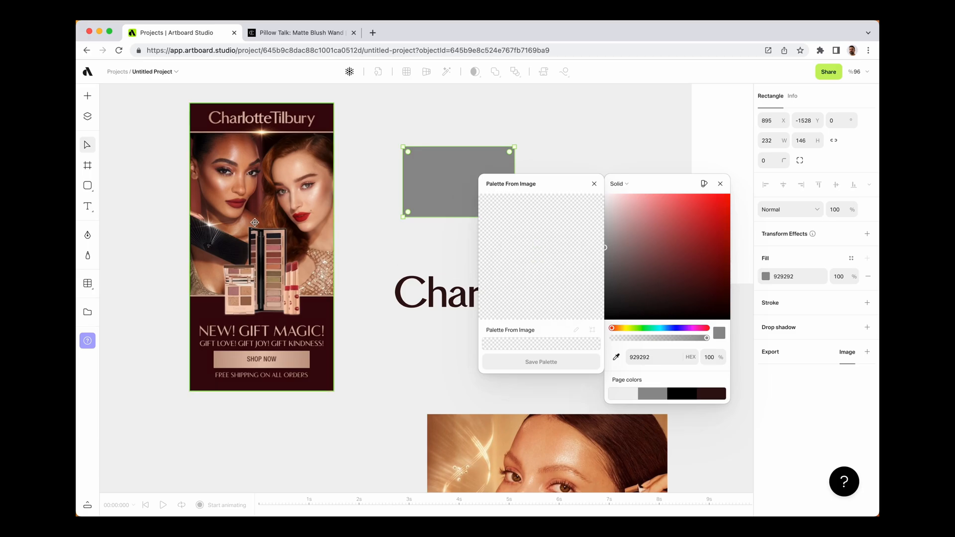
click(252, 222)
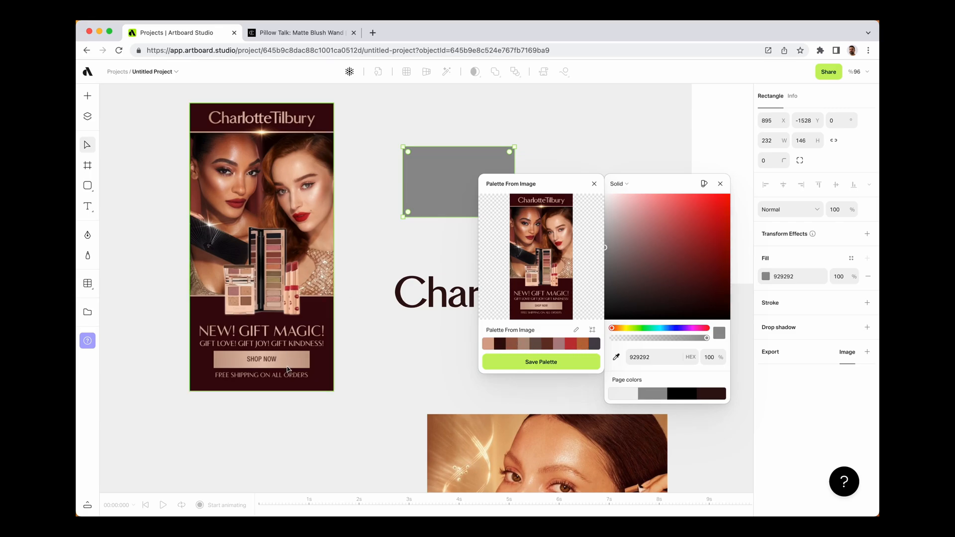
click(503, 369)
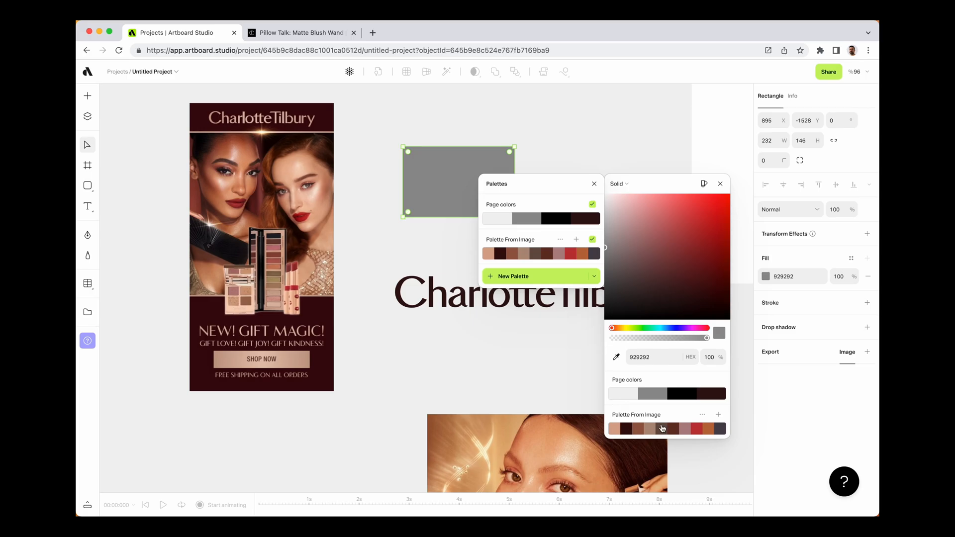
Add the palette from the image to the canvas as swatches and enlarge it to about 382 × 160 above the logo.
click(560, 242)
click(562, 251)
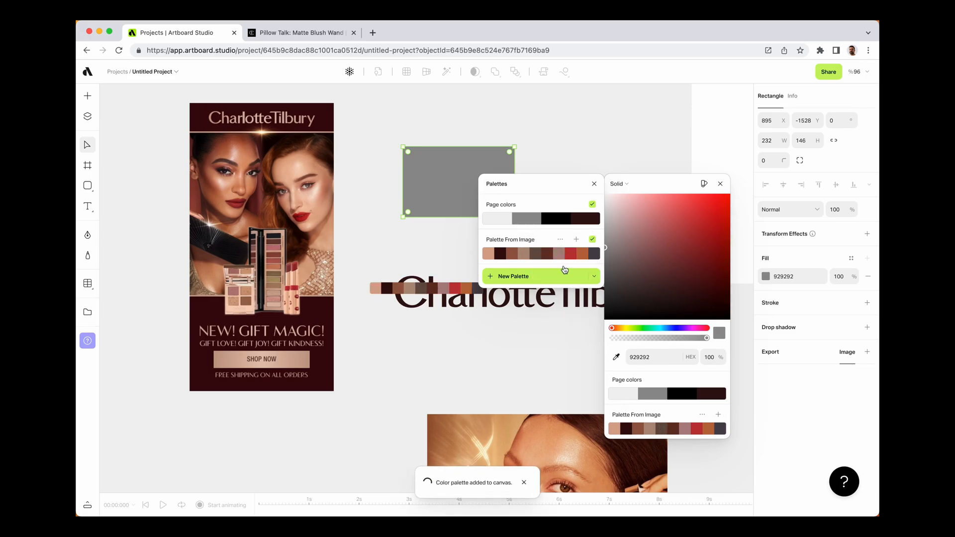
click(593, 184)
click(724, 187)
click(503, 240)
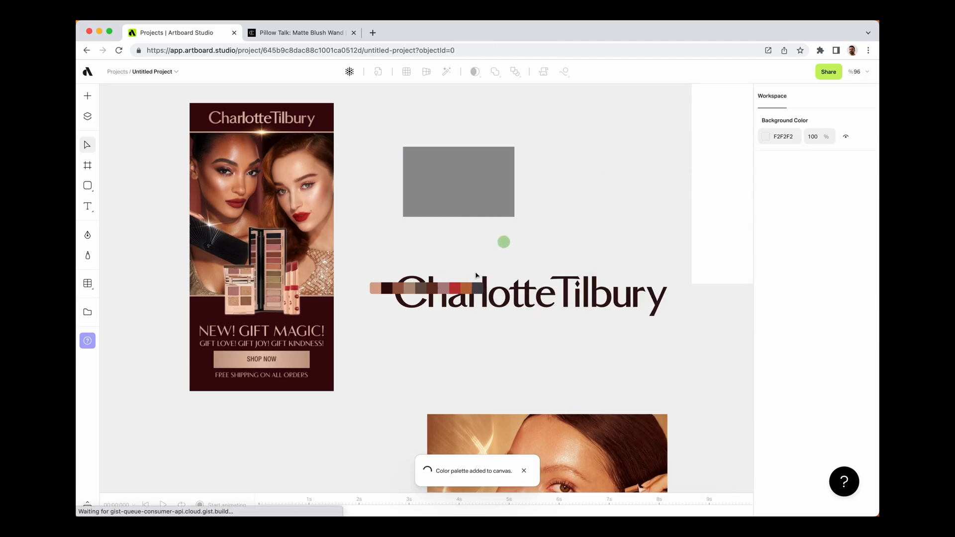
drag(472, 286, 568, 180)
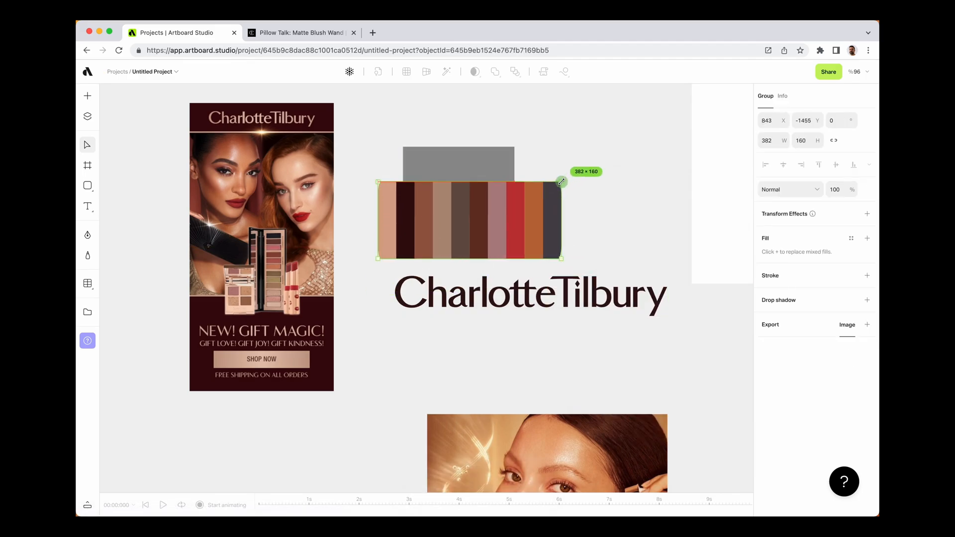
Move the palette swatches directly below the gift banner and the tube image beside the photo of the woman.
drag(514, 201, 315, 421)
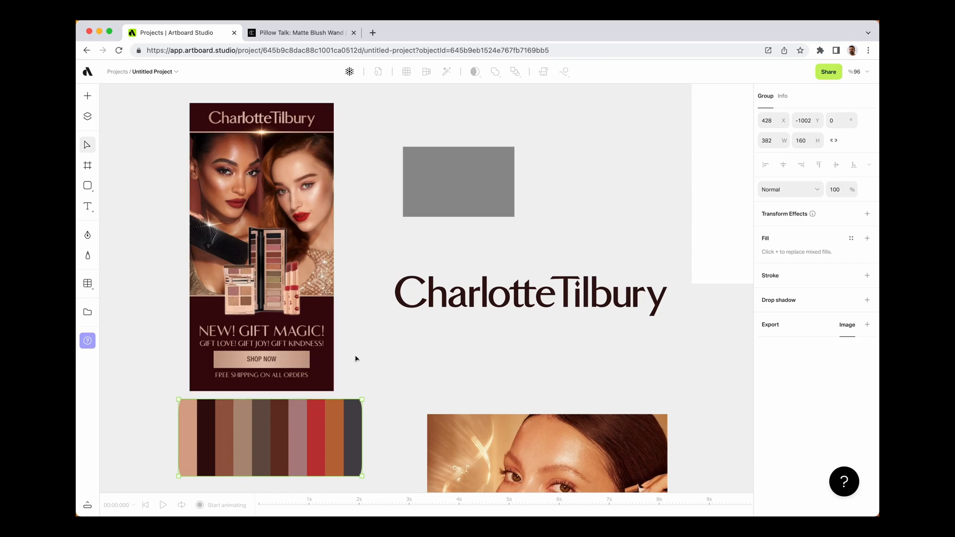
click(383, 351)
scroll(424, 341, down, 5)
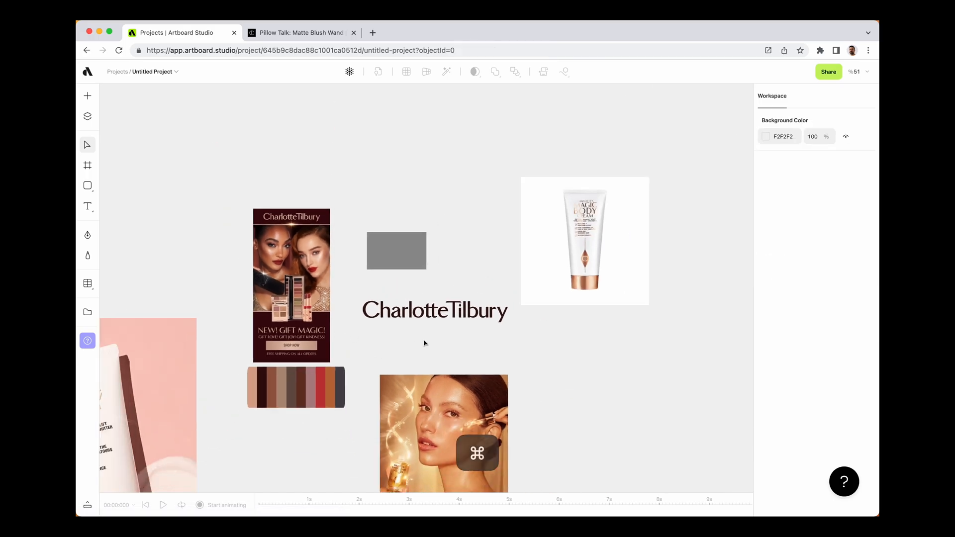
scroll(472, 345, right, 5)
scroll(472, 343, right, 2)
drag(414, 285, 415, 463)
click(550, 334)
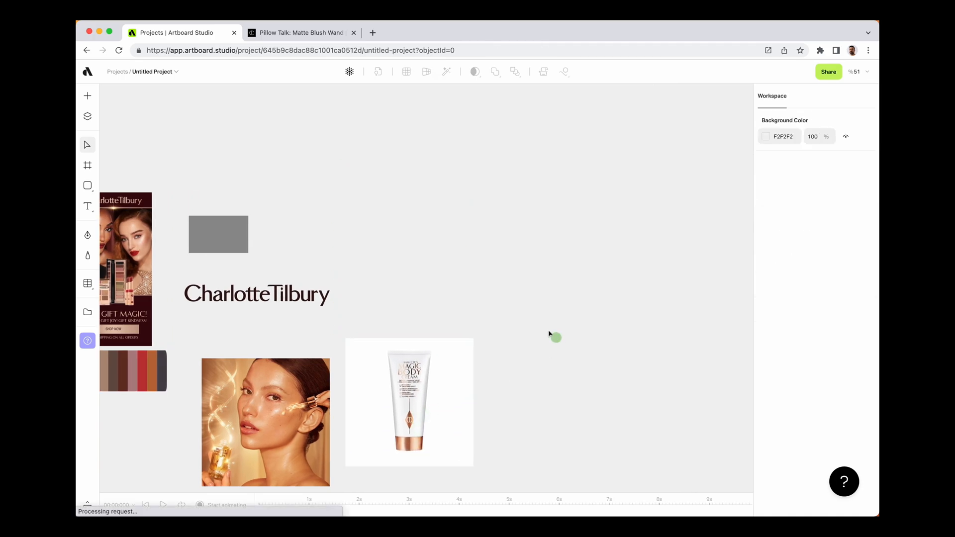
Draw a portrait artboard about 383 × 641 on the empty canvas beside the brand images.
scroll(486, 259, up, 5)
scroll(485, 260, up, 2)
scroll(485, 260, left, 2)
key(a)
drag(419, 126, 583, 396)
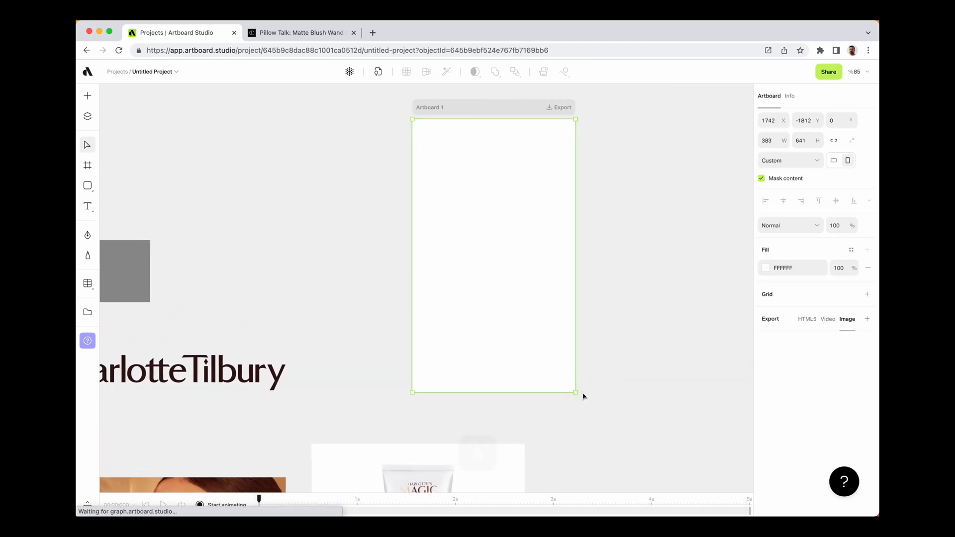
Set the artboard to the Instagram Story preset size and move it clear of the tube image.
click(784, 166)
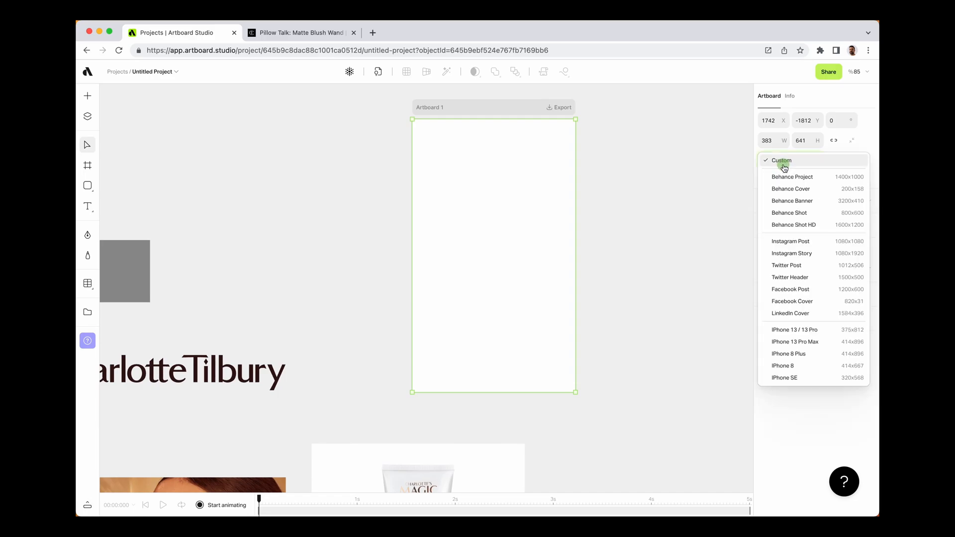
click(788, 254)
scroll(463, 249, down, 5)
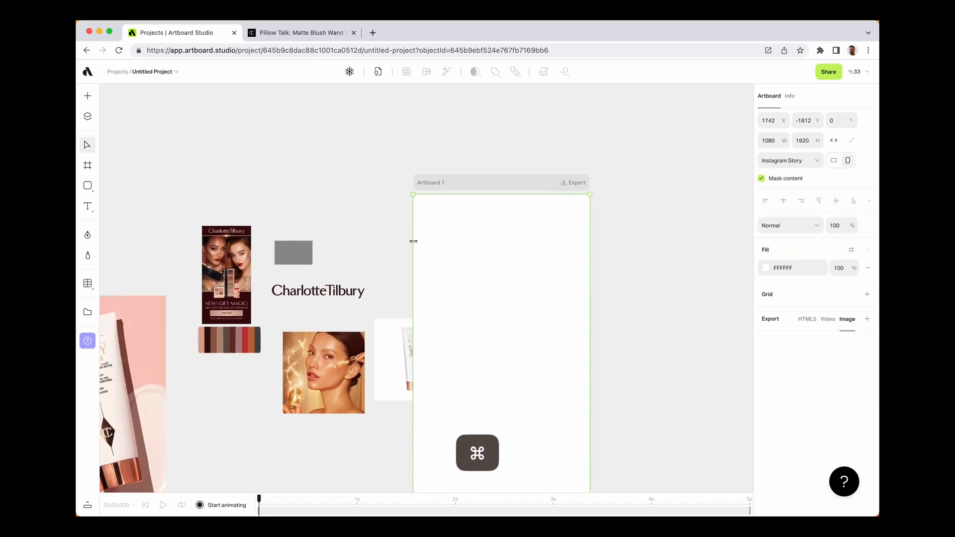
drag(535, 287, 571, 234)
click(469, 245)
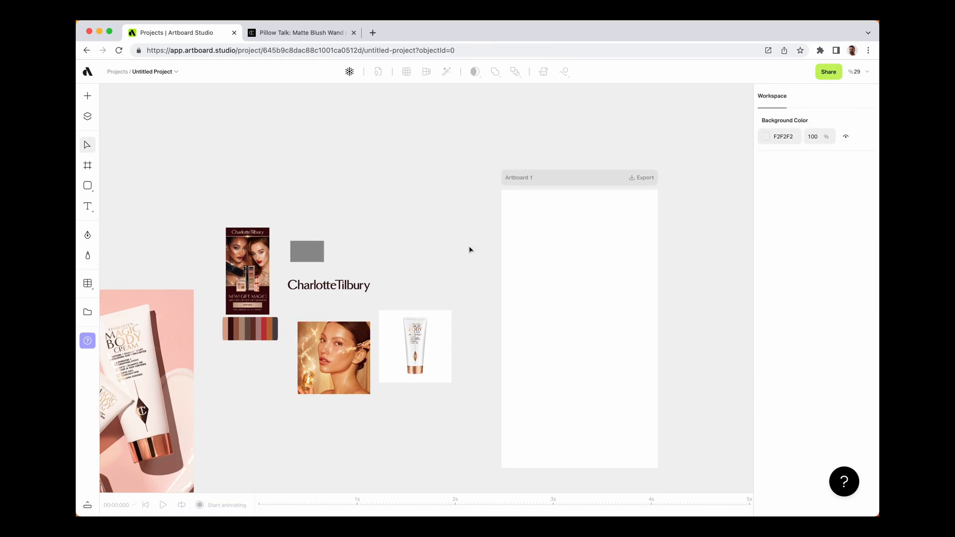
Move the gift banner above the tube image, close to the artboard.
click(538, 263)
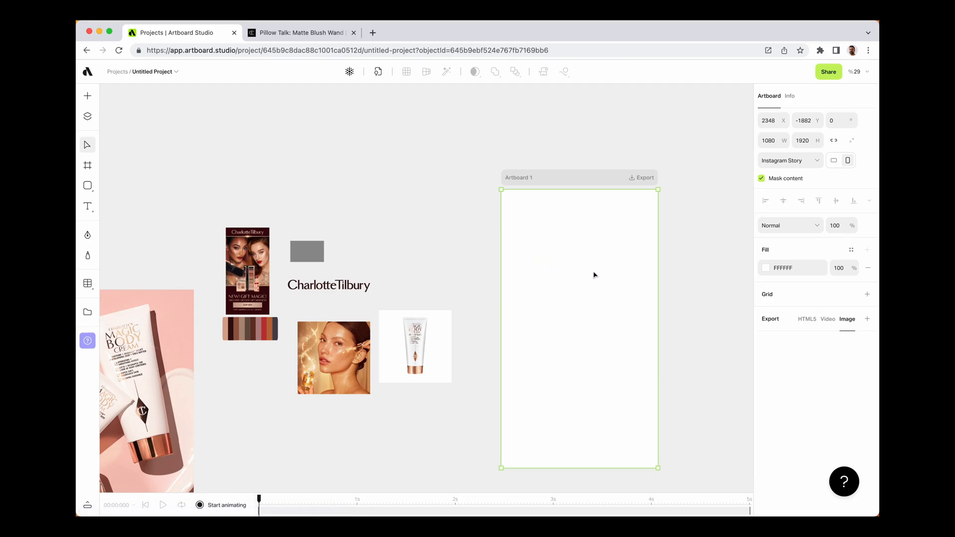
scroll(265, 246, up, 2)
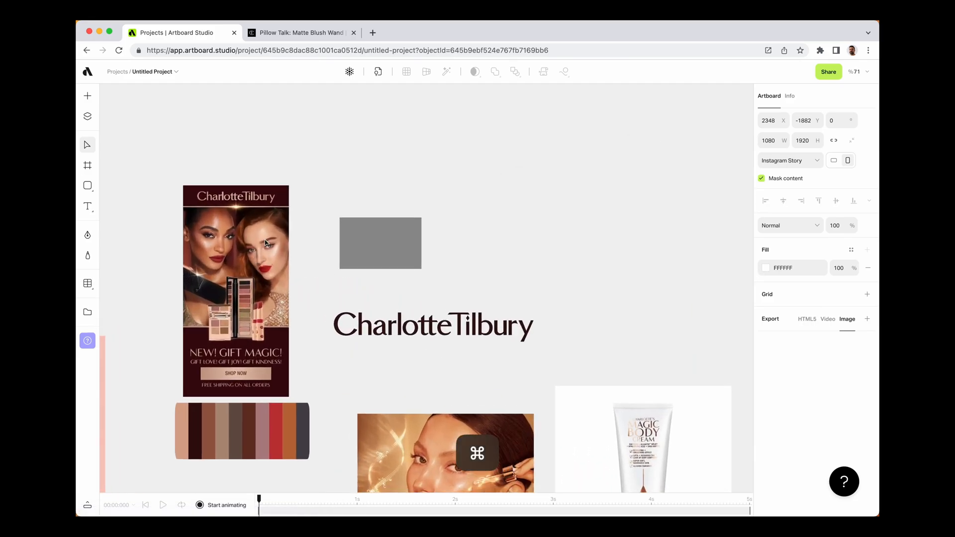
drag(248, 253, 491, 204)
scroll(456, 218, right, 4)
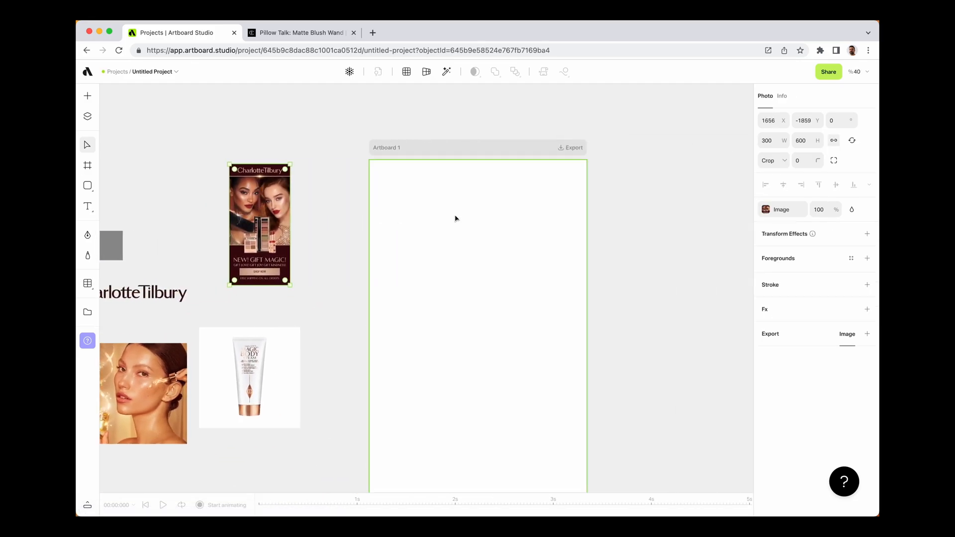
Fill the artboard with the dark maroon 350D0C from the palette taken from the image.
click(456, 217)
scroll(599, 239, down, 2)
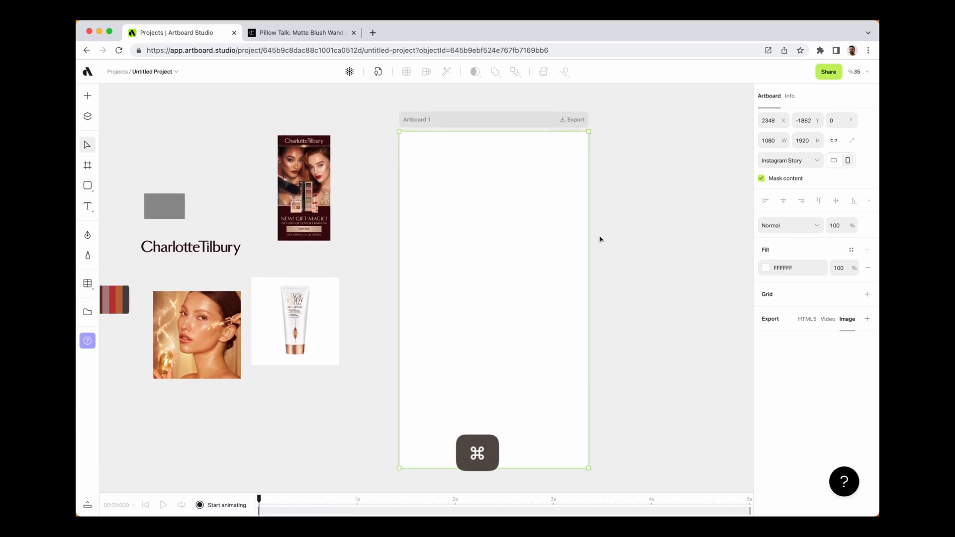
click(763, 273)
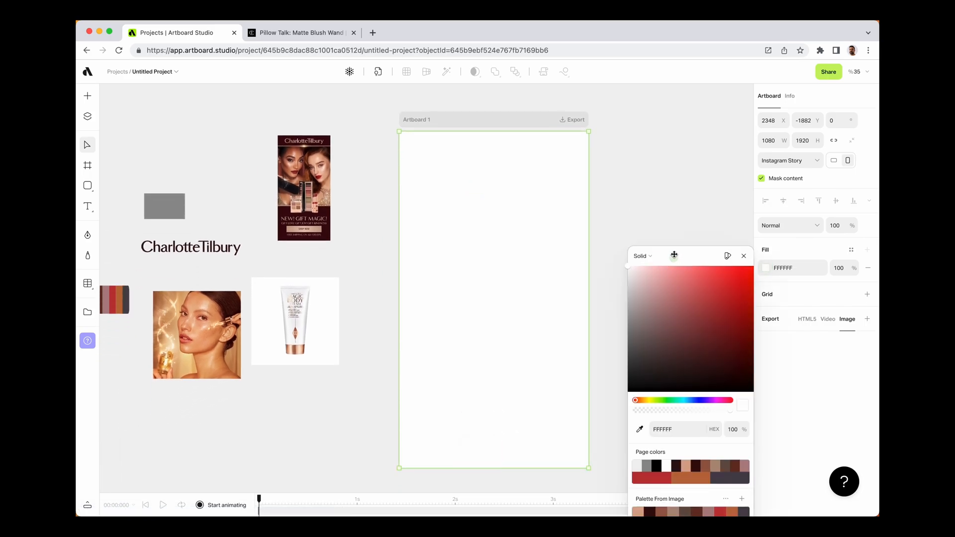
drag(674, 259, 664, 181)
click(639, 436)
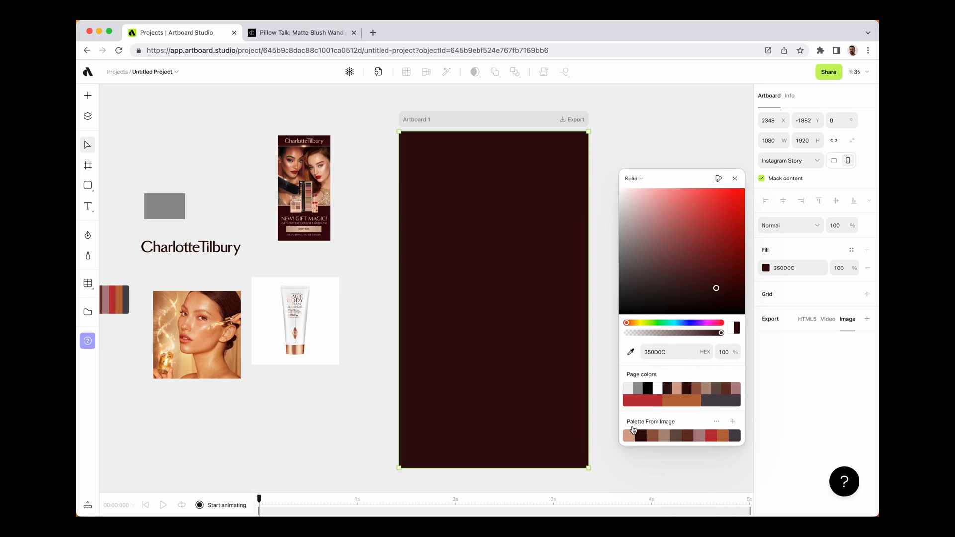
click(386, 262)
Place a copy of the logo near the artboard's upper edge and set its fill to D7A68C.
click(204, 255)
drag(215, 251, 518, 150)
click(769, 283)
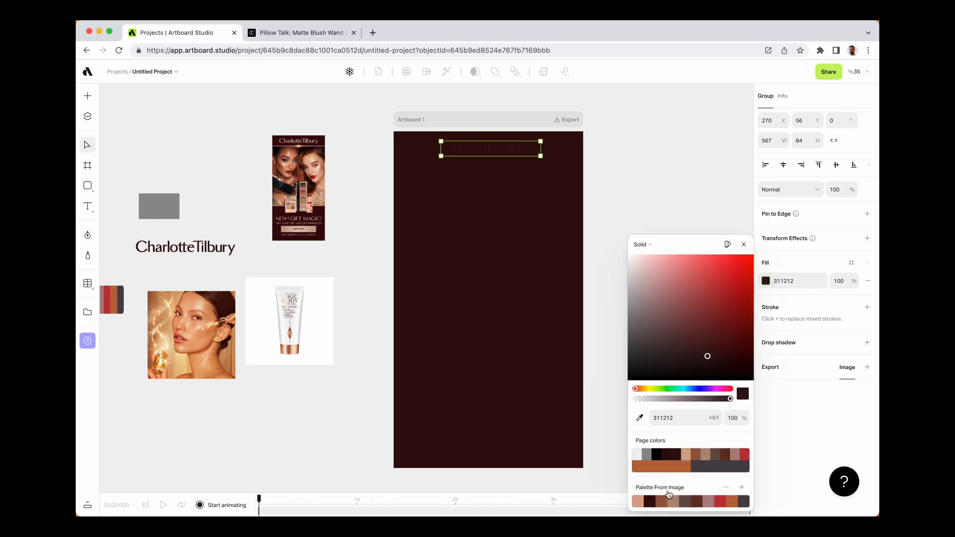
click(687, 455)
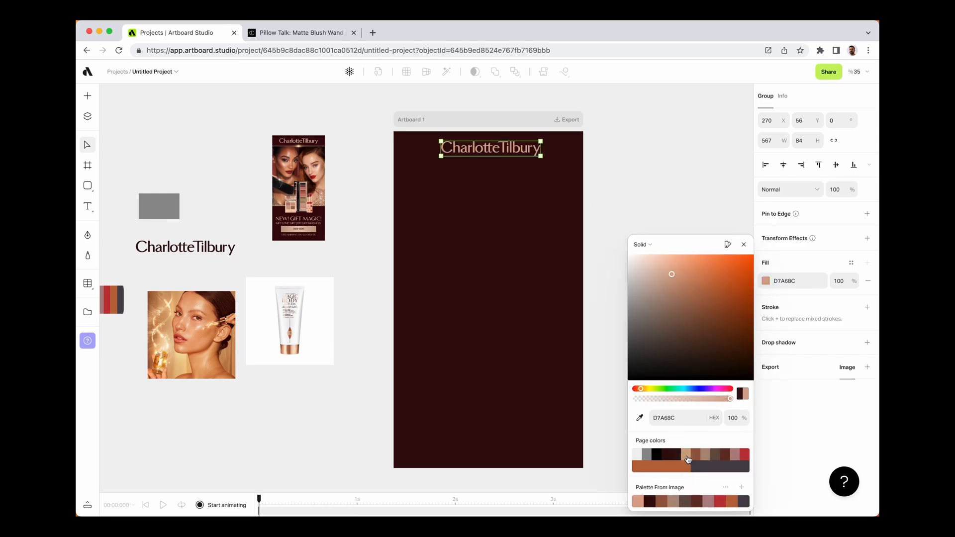
click(655, 198)
Shift the logo slightly lower and center it horizontally on the artboard.
scroll(316, 173, up, 5)
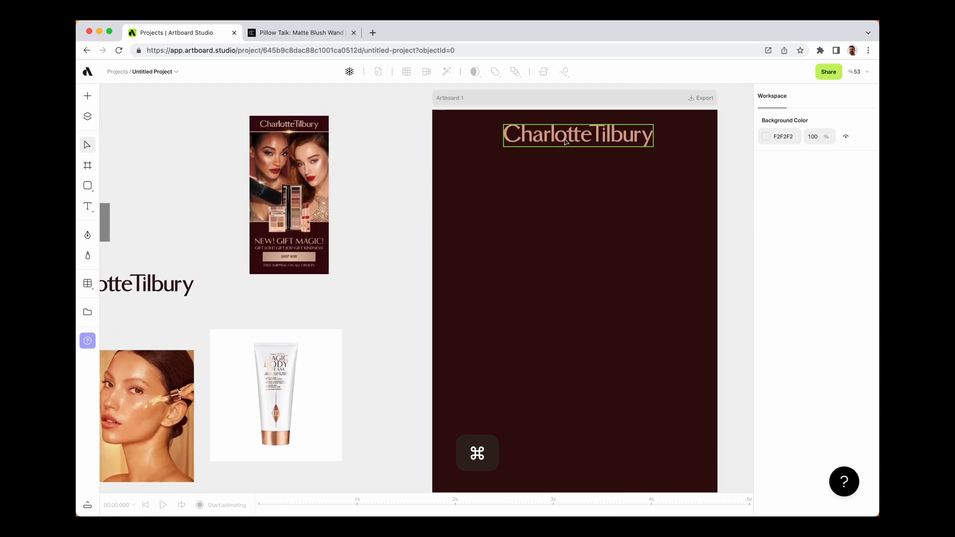
drag(562, 141, 559, 145)
click(781, 166)
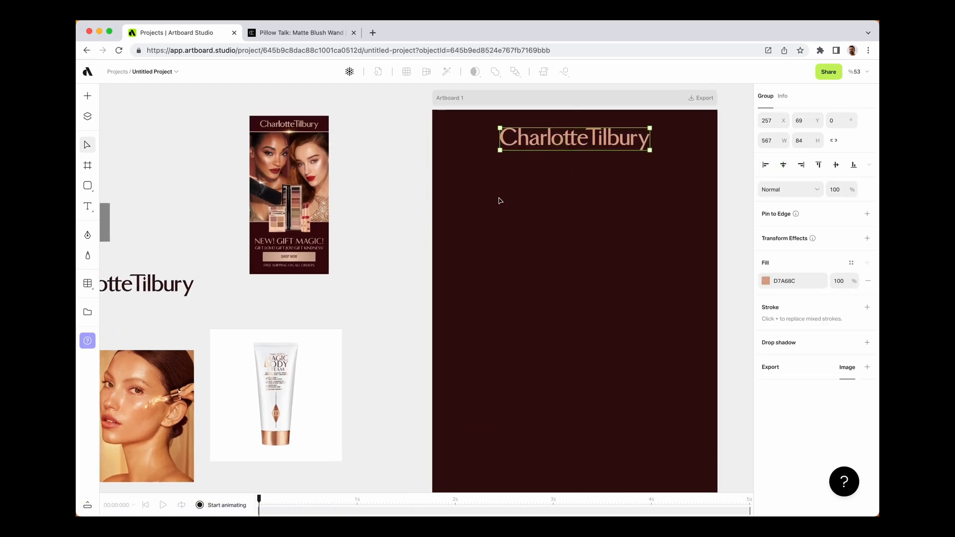
Draw a stripe-like rectangle about 1101 × 36 across the artboard's full width, just below the logo.
scroll(271, 124, up, 10)
scroll(225, 149, down, 8)
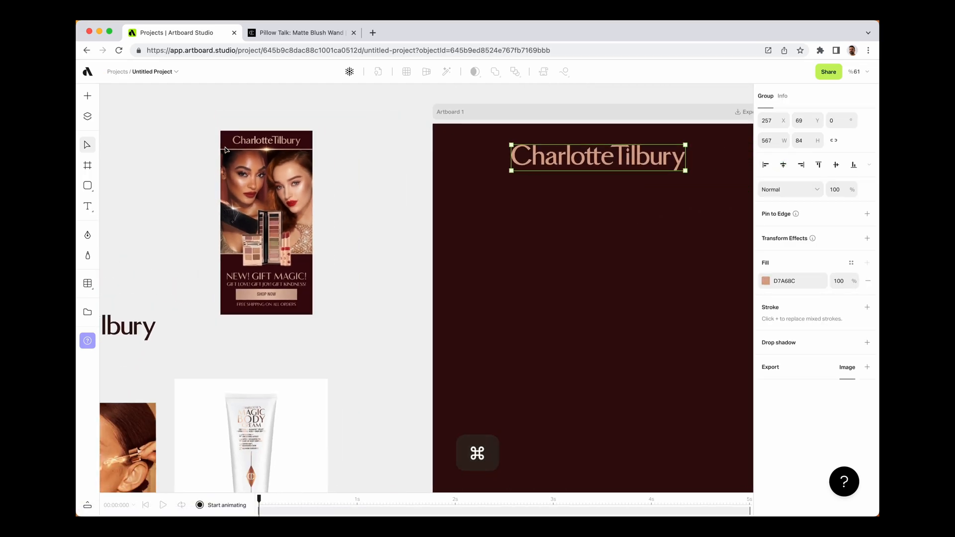
scroll(490, 199, right, 5)
click(473, 215)
key(r)
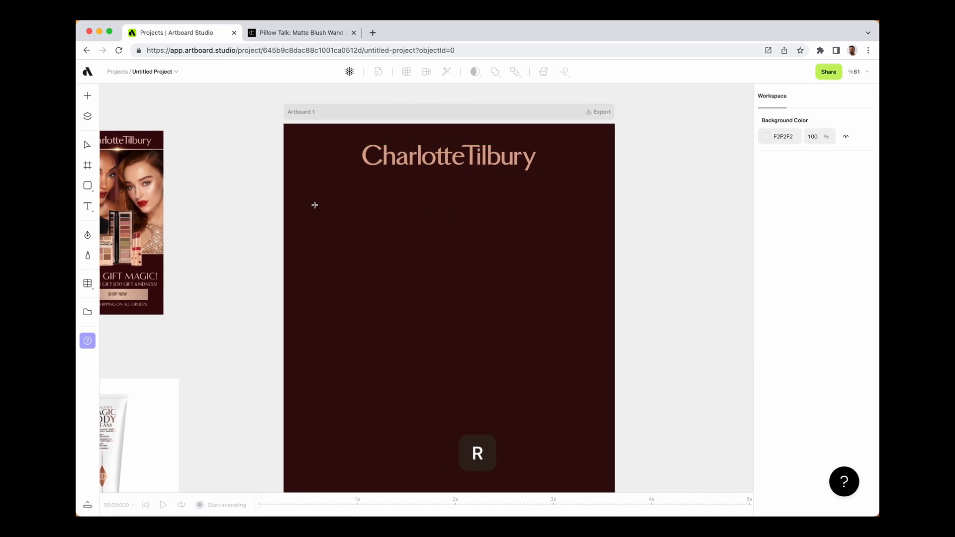
drag(286, 182, 623, 193)
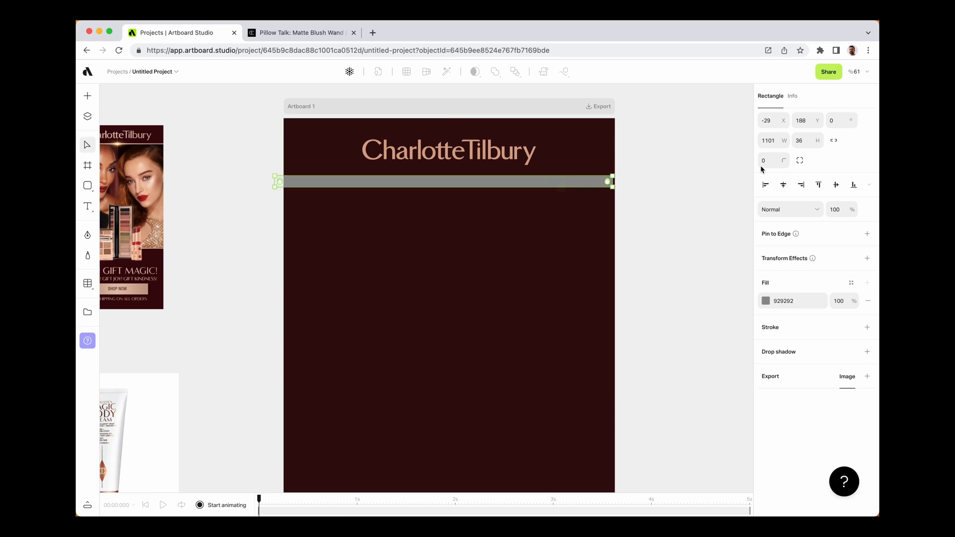
Center the stripe horizontally on the artboard and reduce its height to about 23.
click(781, 185)
drag(473, 187, 473, 180)
key(space)
drag(442, 217, 456, 242)
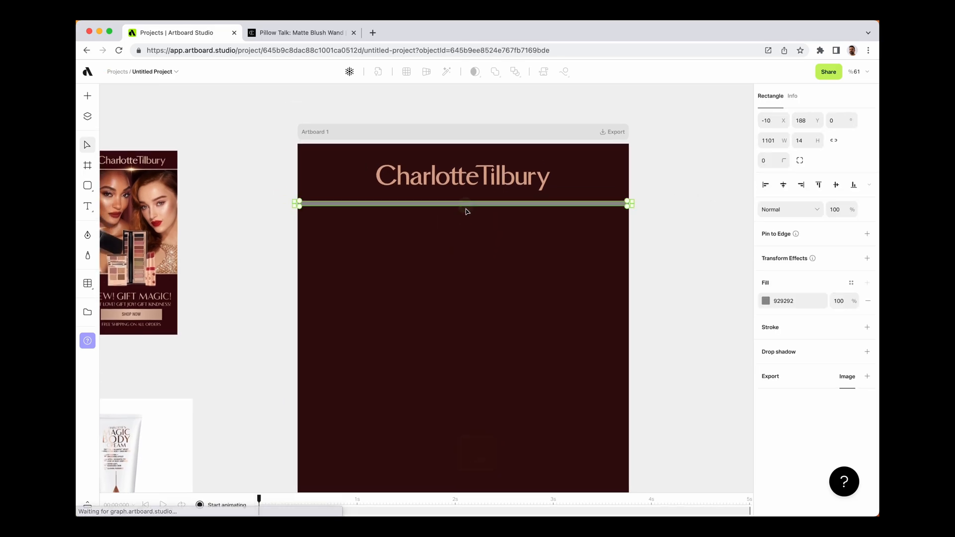
drag(467, 207, 467, 209)
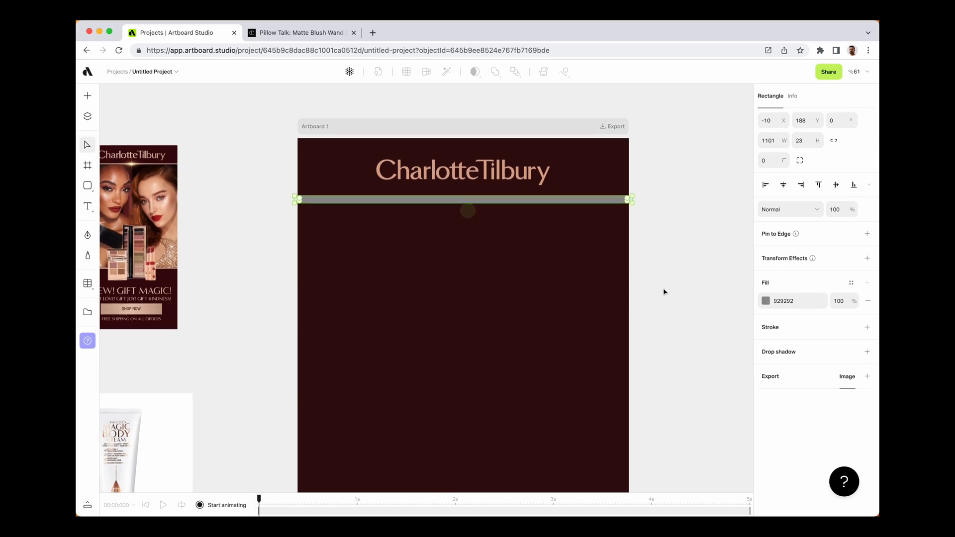
Fill the stripe with the same D7A68C peach as the logo.
click(764, 301)
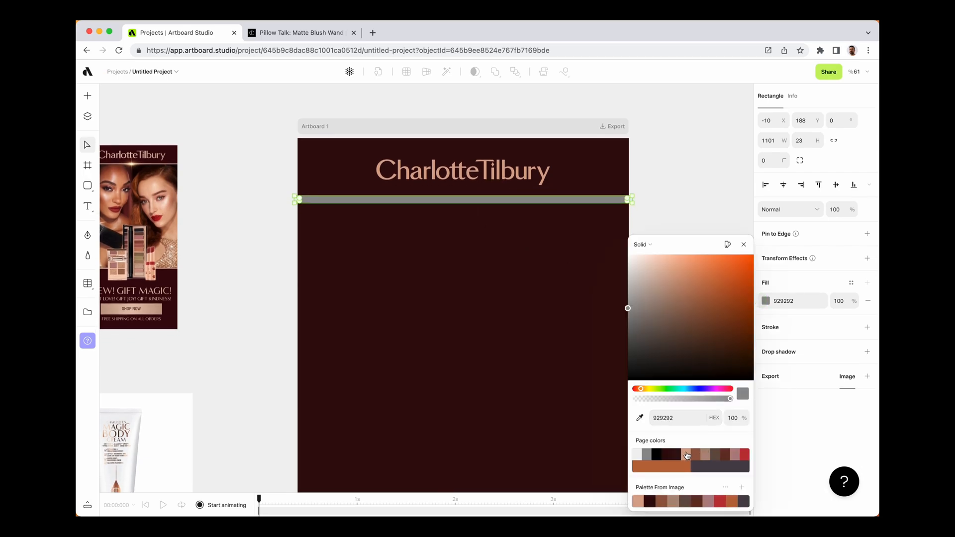
click(686, 454)
click(743, 244)
click(715, 255)
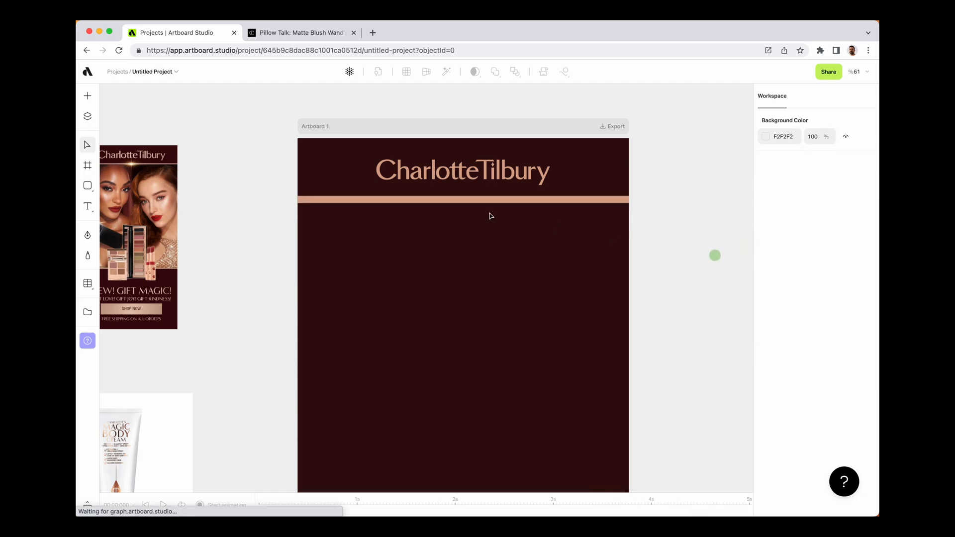
Make the peach stripe thinner by raising its lower edge.
click(469, 202)
scroll(462, 209, up, 5)
drag(479, 205, 481, 197)
click(433, 241)
Move the photo of the woman onto the artboard and center it horizontally and vertically.
scroll(434, 241, down, 5)
scroll(434, 241, down, 1)
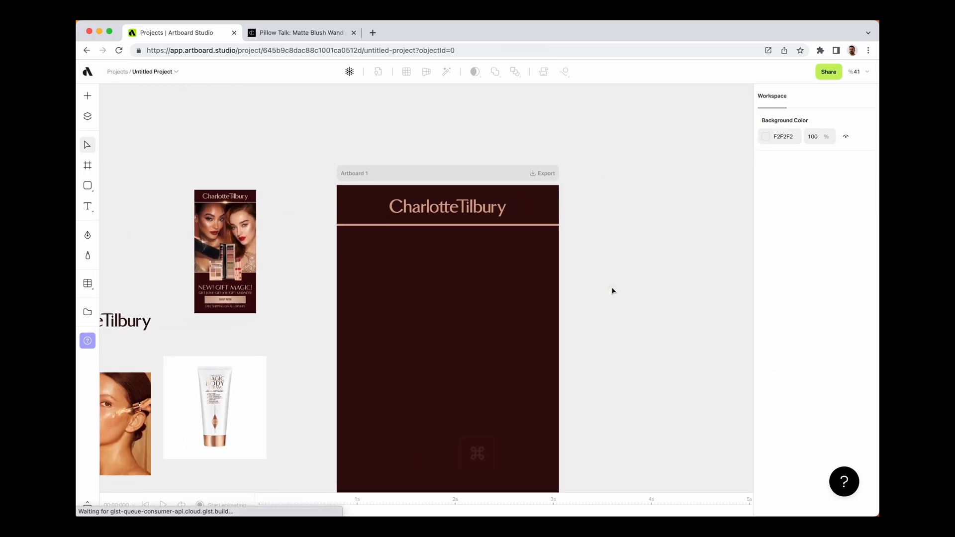
key(space)
drag(612, 290, 639, 239)
scroll(250, 168, up, 3)
scroll(250, 168, up, 2)
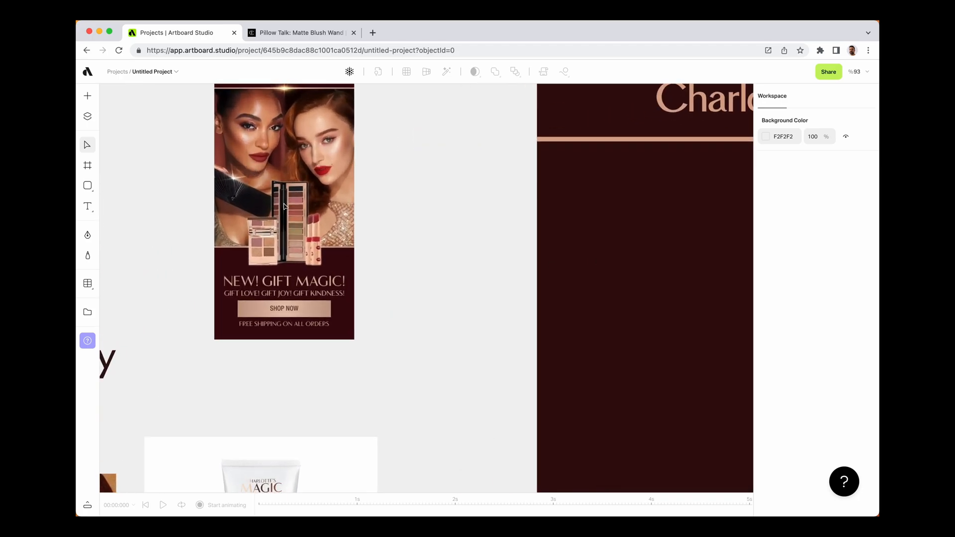
scroll(229, 229, down, 4)
click(144, 402)
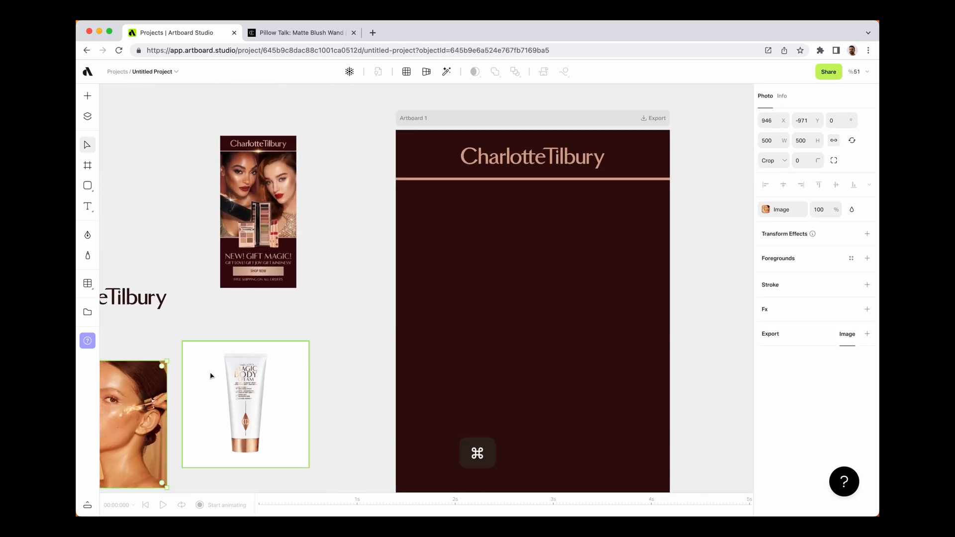
scroll(209, 374, down, 3)
drag(150, 408, 408, 327)
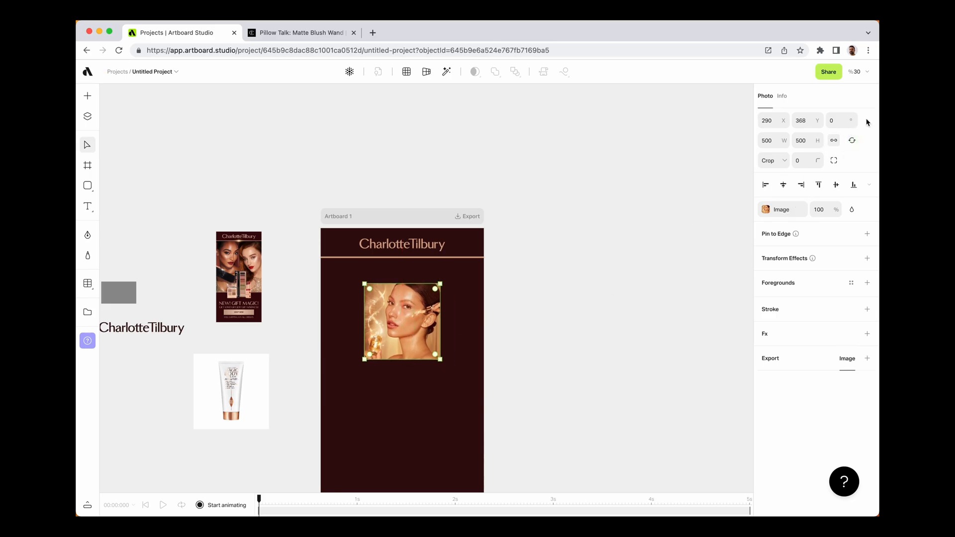
click(831, 184)
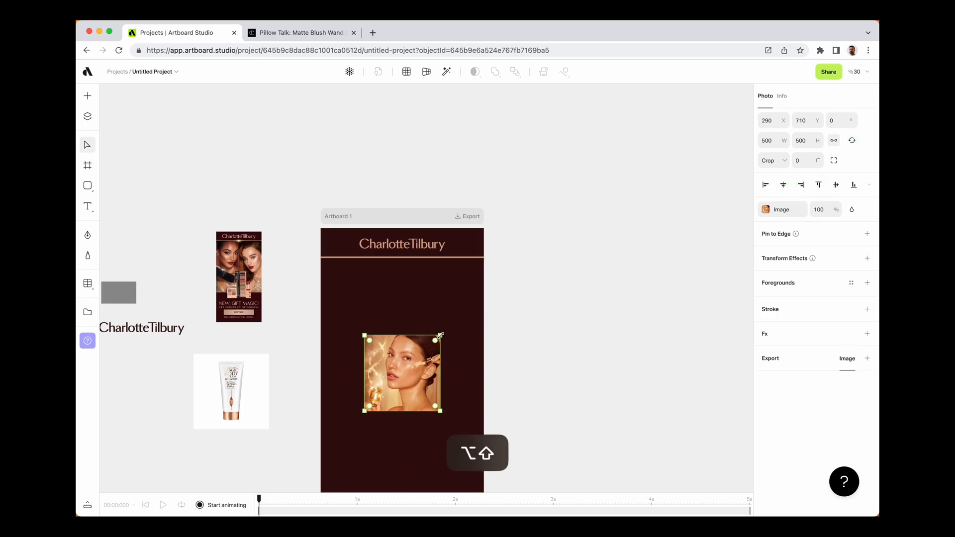
Enlarge the woman's photo to about 1135 × 1135 and move it up directly beneath the peach stripe.
drag(439, 336, 488, 287)
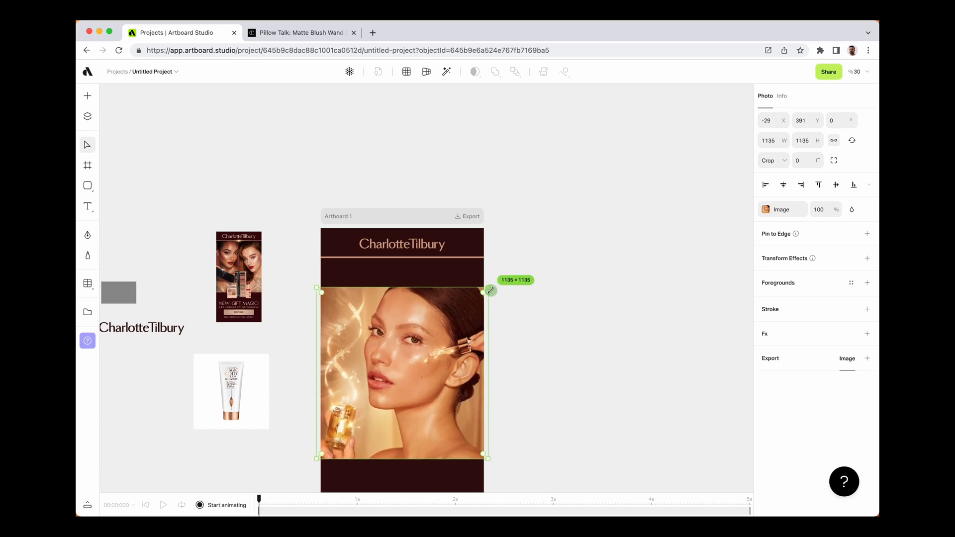
drag(428, 337, 428, 310)
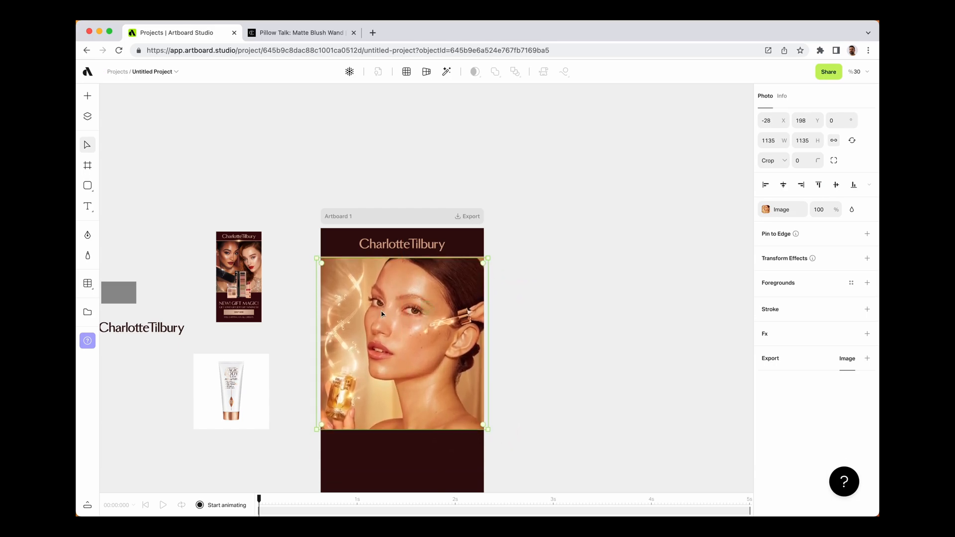
Move the tube image onto the artboard, centered horizontally over the lower edge of the woman's photo.
scroll(395, 310, down, 2)
scroll(381, 248, up, 2)
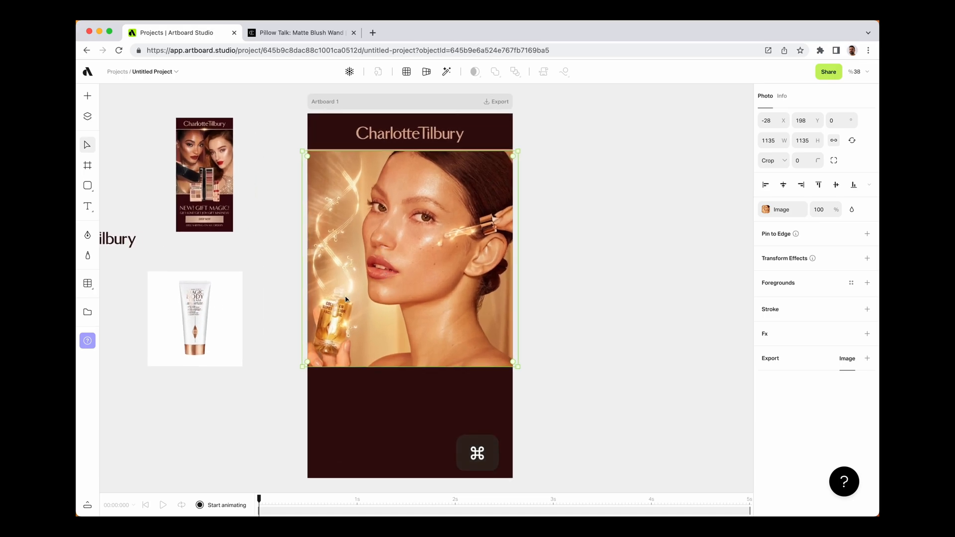
drag(197, 315, 413, 349)
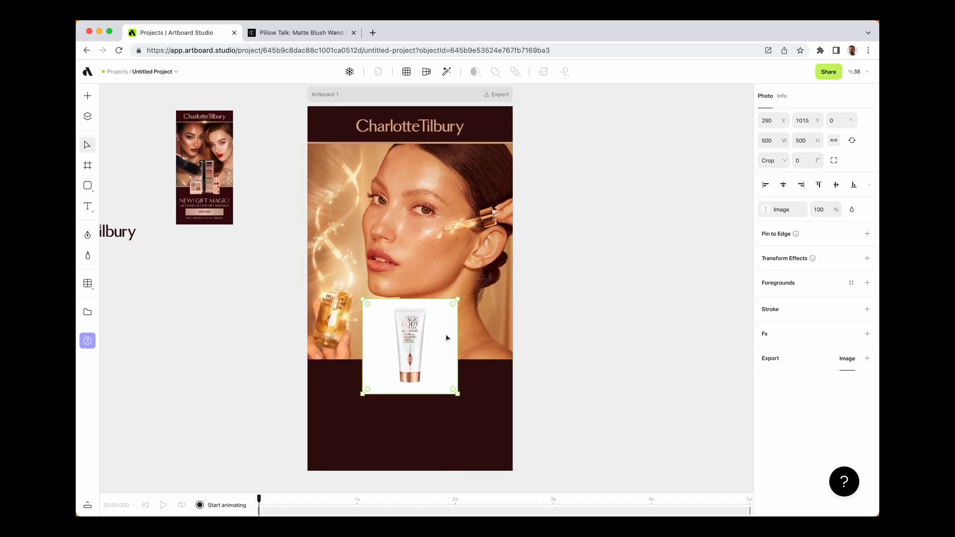
scroll(445, 336, up, 3)
click(785, 162)
click(776, 164)
click(665, 275)
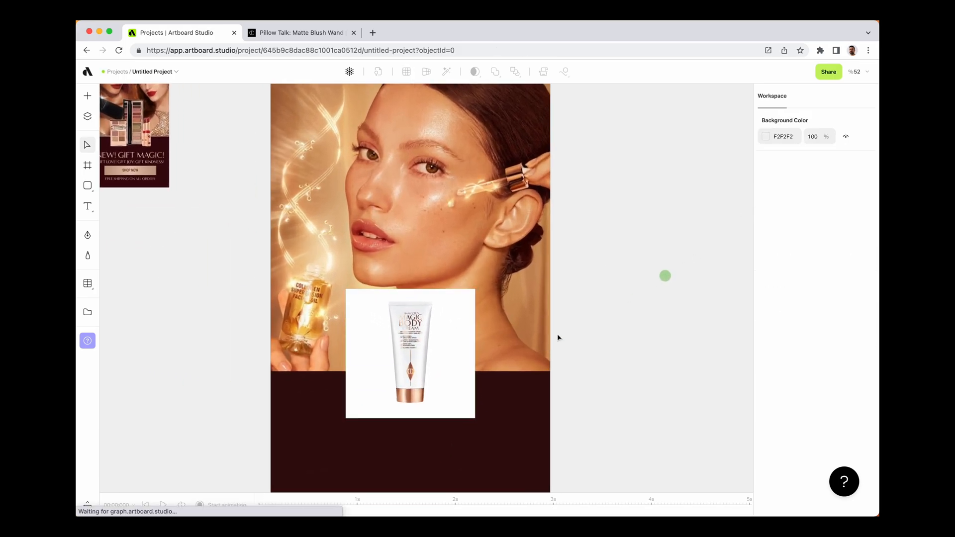
click(447, 339)
drag(439, 289, 440, 250)
scroll(450, 268, down, 1)
key(super+z)
click(600, 302)
scroll(465, 308, up, 5)
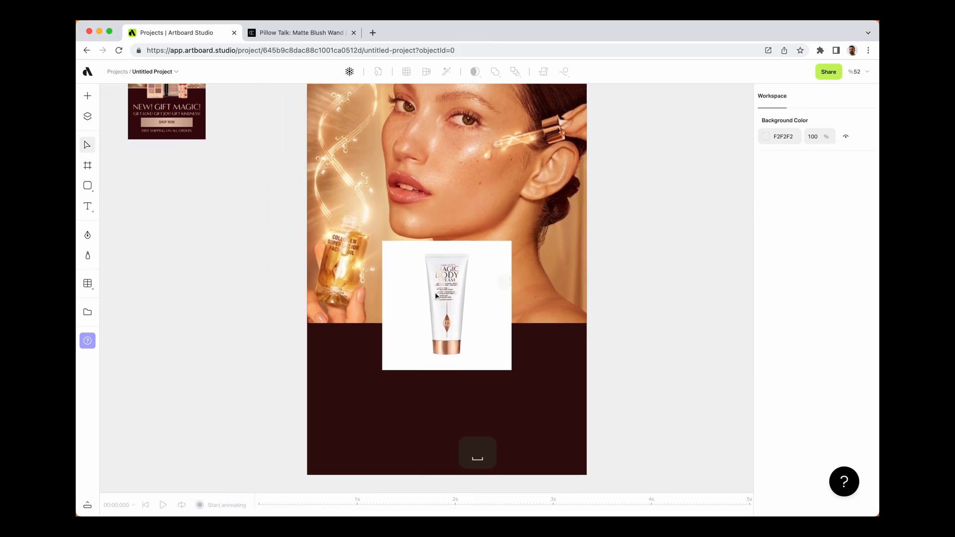
Remove the white background from the tube image on the artboard and apply the cutout.
key(super+0)
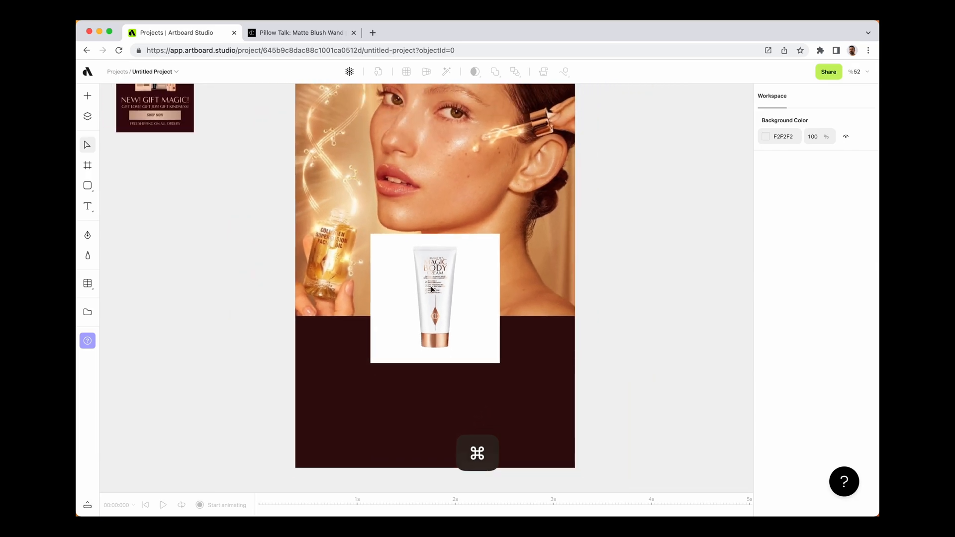
click(432, 288)
scroll(457, 309, up, 2)
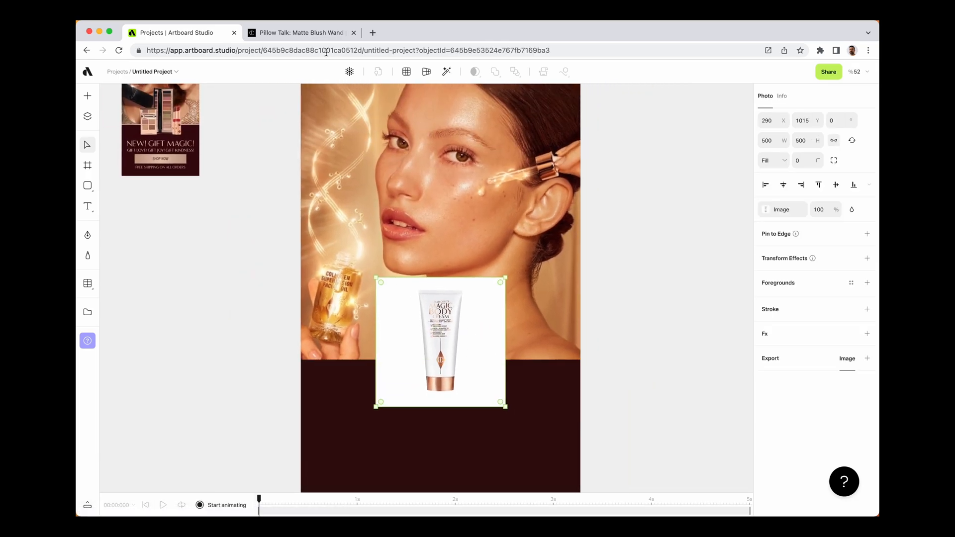
scroll(461, 248, up, 1)
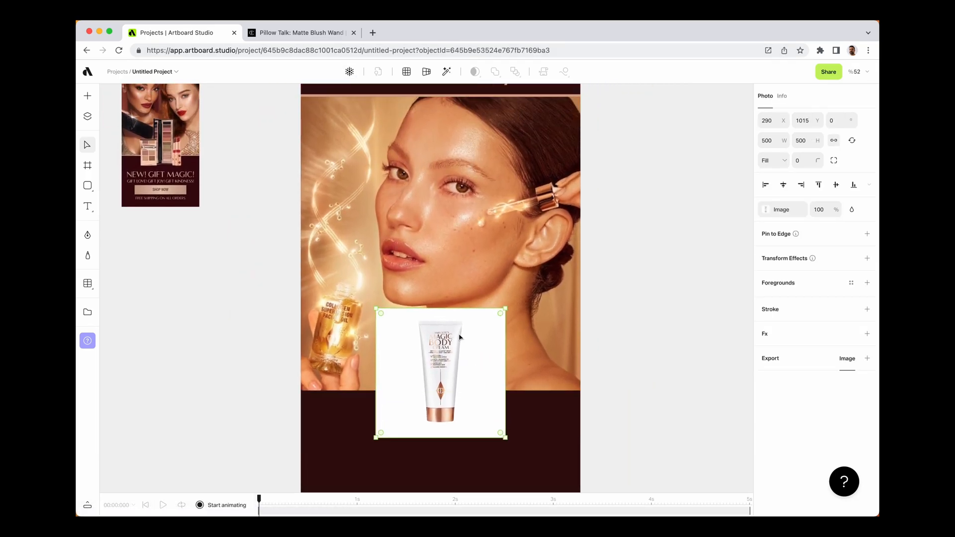
drag(459, 335, 460, 338)
click(450, 73)
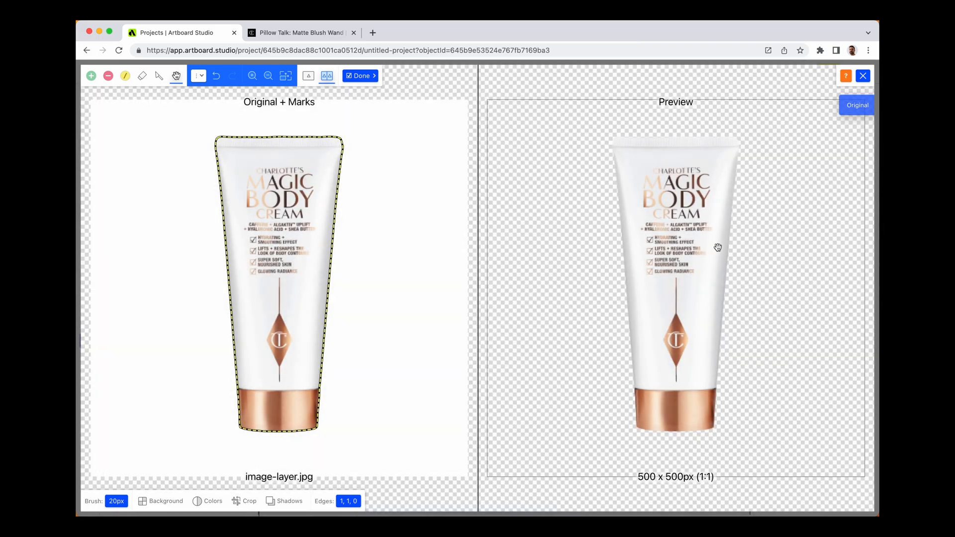
click(360, 79)
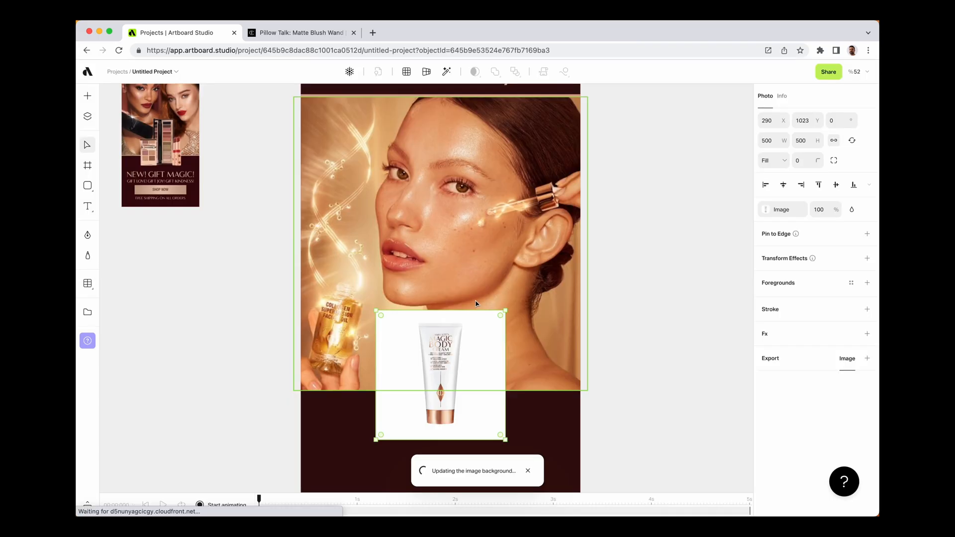
click(691, 356)
Enlarge the tube cutout slightly from its center, keeping its proportions.
click(447, 358)
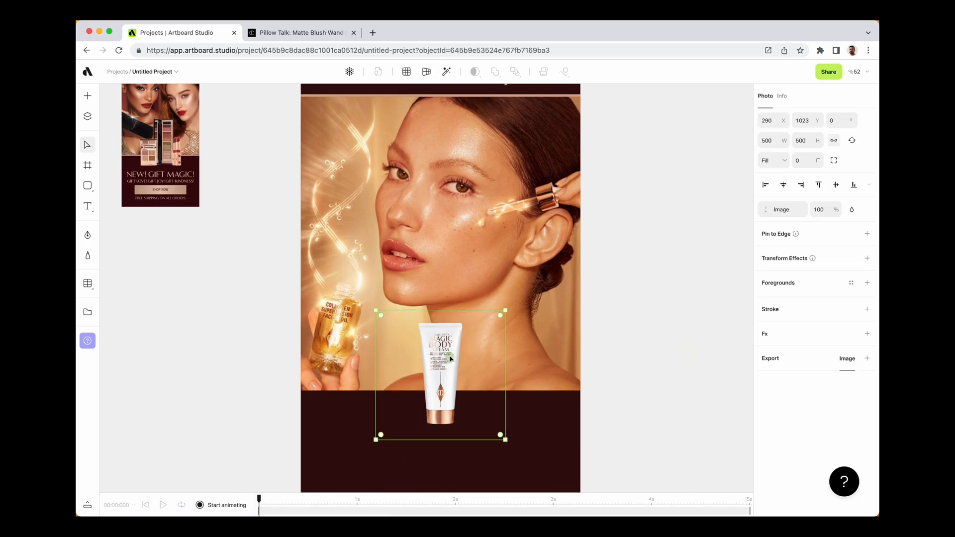
key(alt)
drag(505, 311, 521, 294)
click(626, 338)
Examine the headline, button and small text layout on the gift banner as a reference.
key(space)
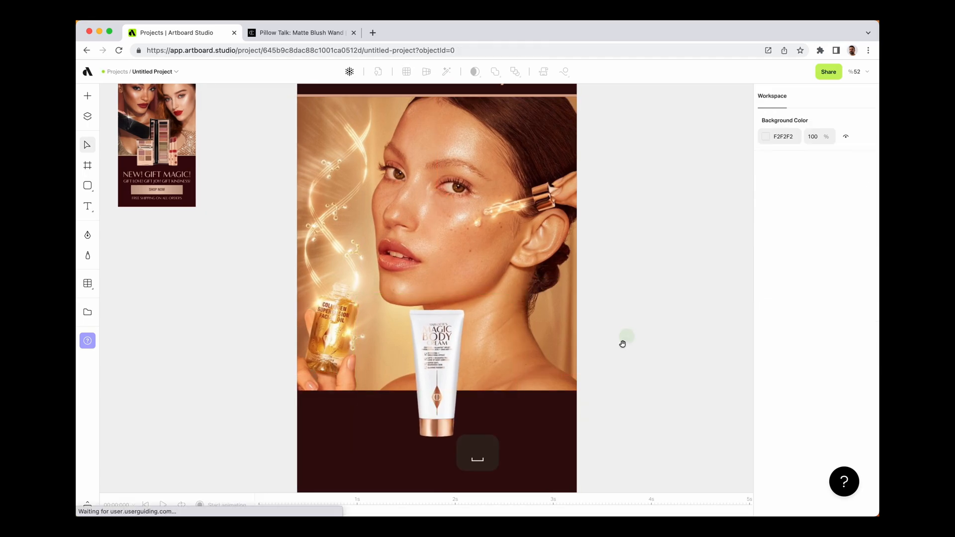
drag(626, 348, 621, 298)
scroll(618, 335, down, 2)
key(space)
drag(501, 259, 551, 273)
scroll(196, 148, up, 5)
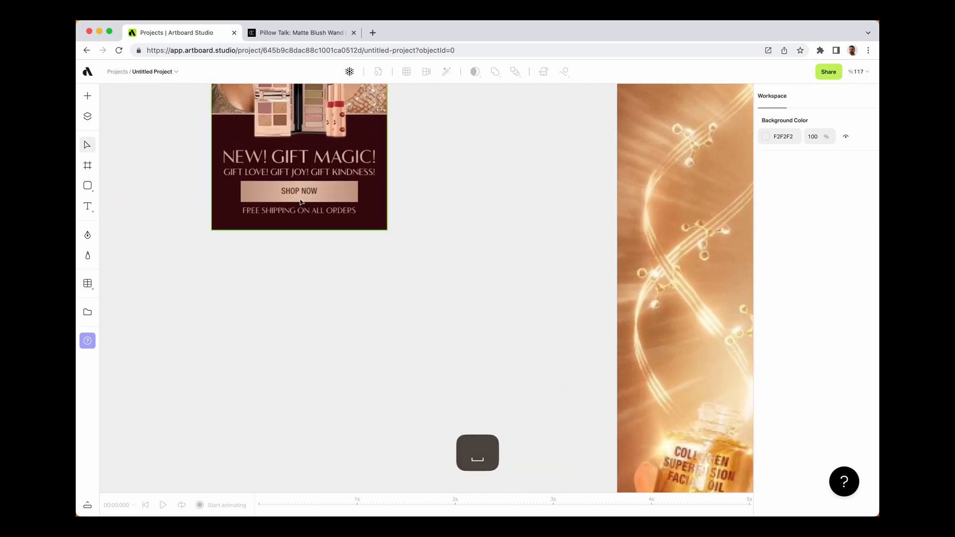
scroll(401, 277, down, 5)
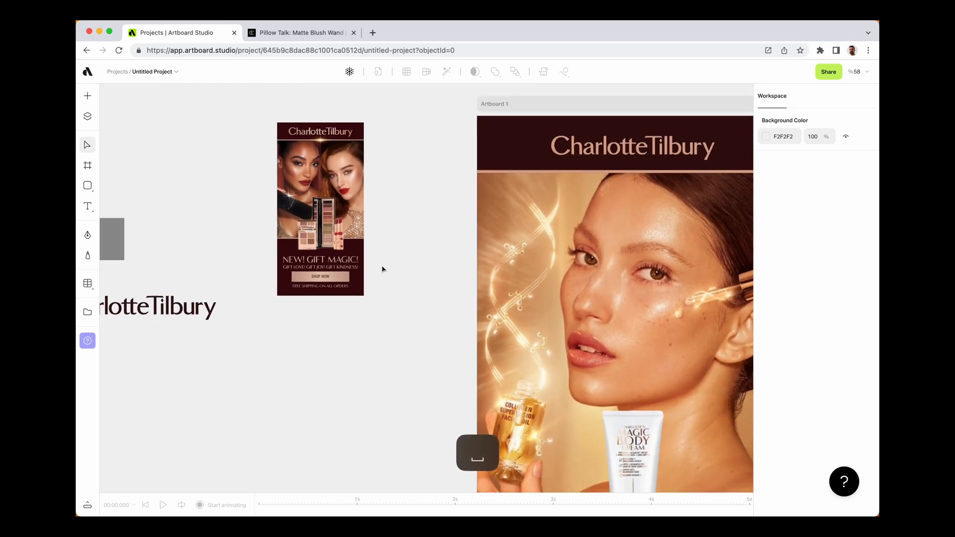
Add the text "MOTHER'S DAY" in the dark area below the tube.
drag(405, 277, 315, 237)
drag(448, 340, 396, 222)
click(342, 370)
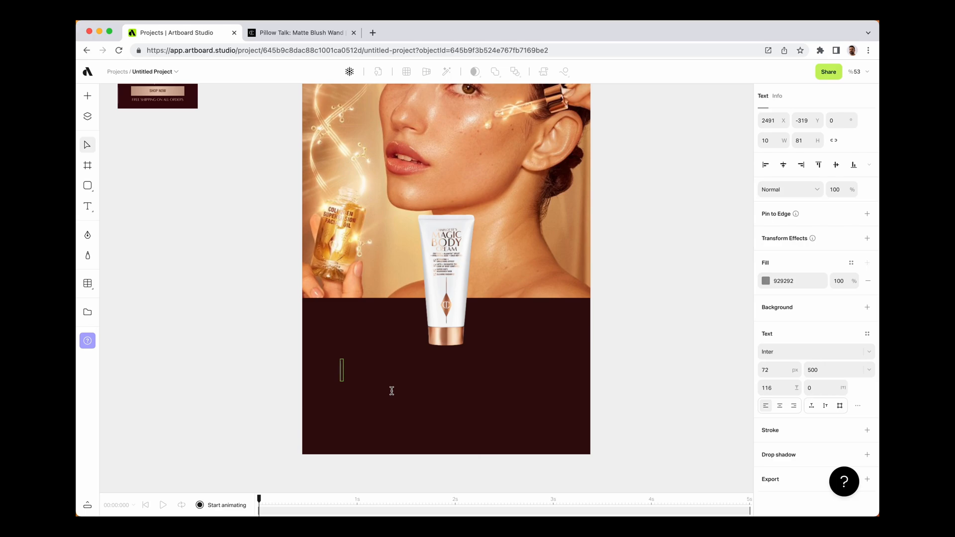
scroll(427, 332, up, 3)
scroll(426, 332, left, 2)
text(M)
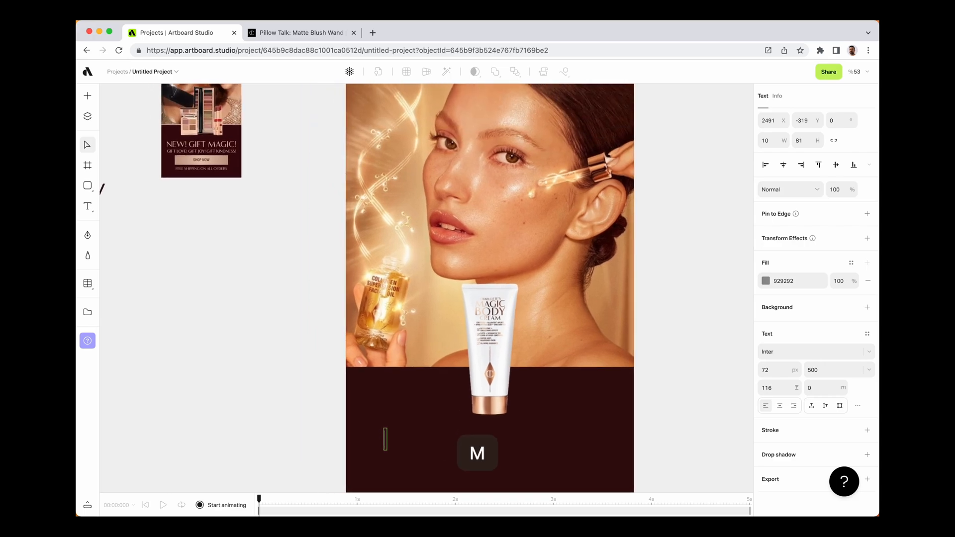
text(o)
key(BackSpace)
key(BackSpace)
text(MOTHER'S DAY)
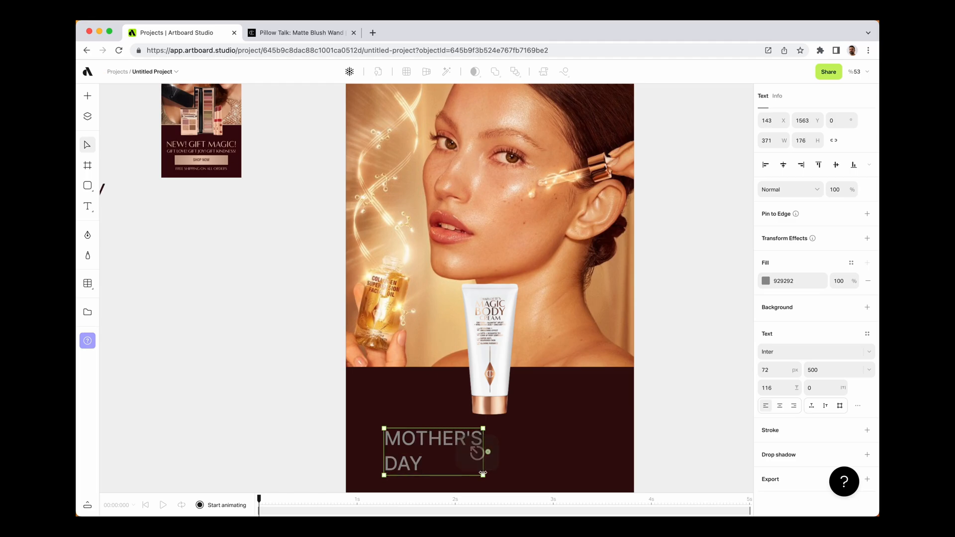
Widen the MOTHER'S DAY text box to about 796, center it and its text horizontally, and raise it slightly toward the tube.
scroll(482, 447, down, 3)
drag(498, 349, 568, 339)
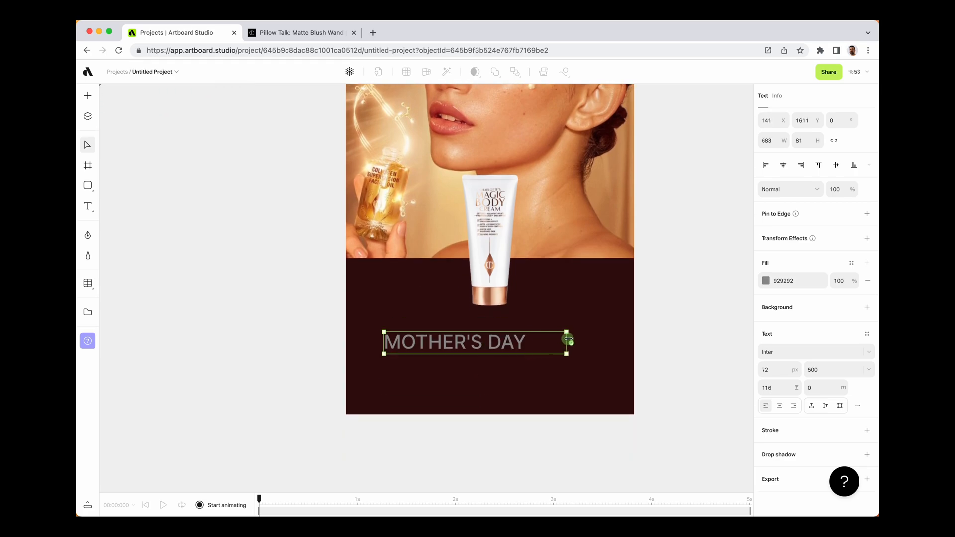
click(787, 168)
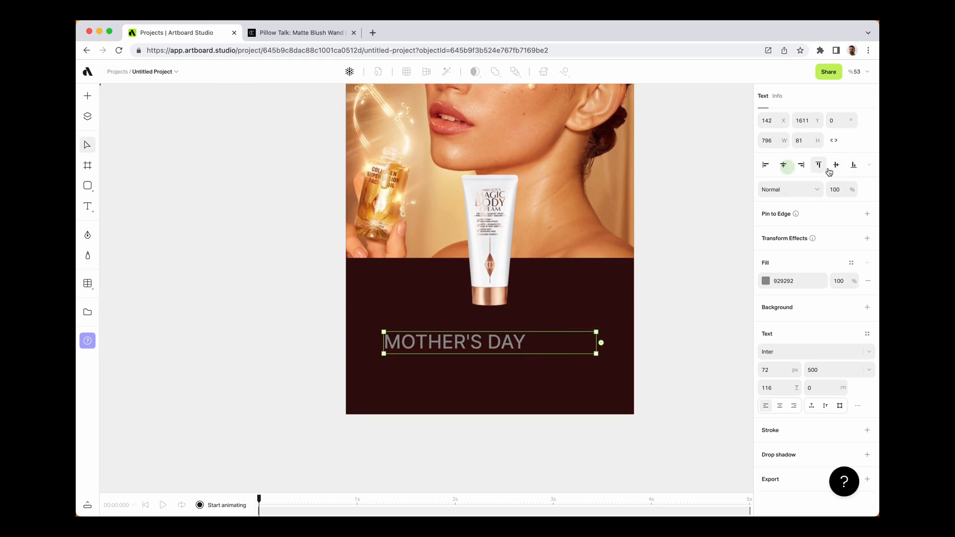
click(780, 407)
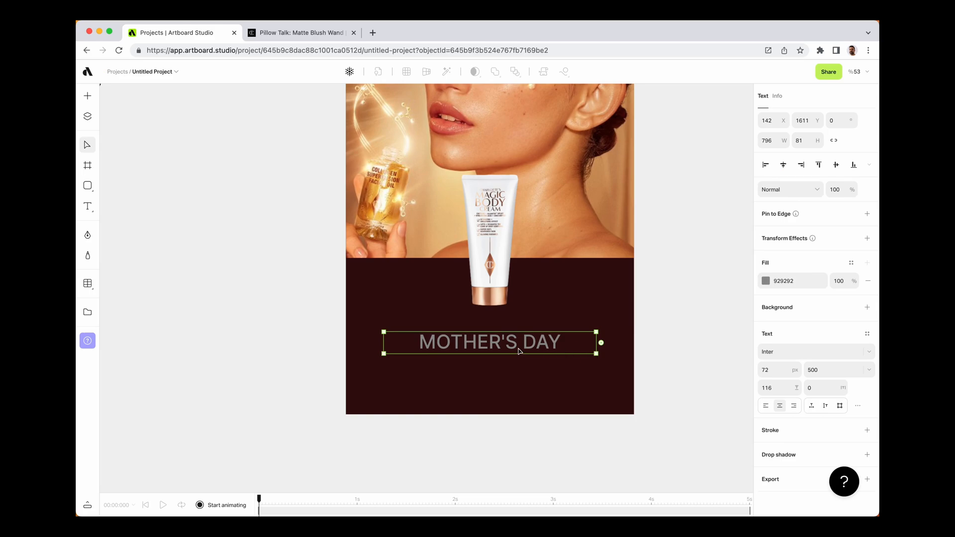
drag(519, 351, 521, 338)
Fill the MOTHER'S DAY text with the peach page color D7A68C.
click(766, 281)
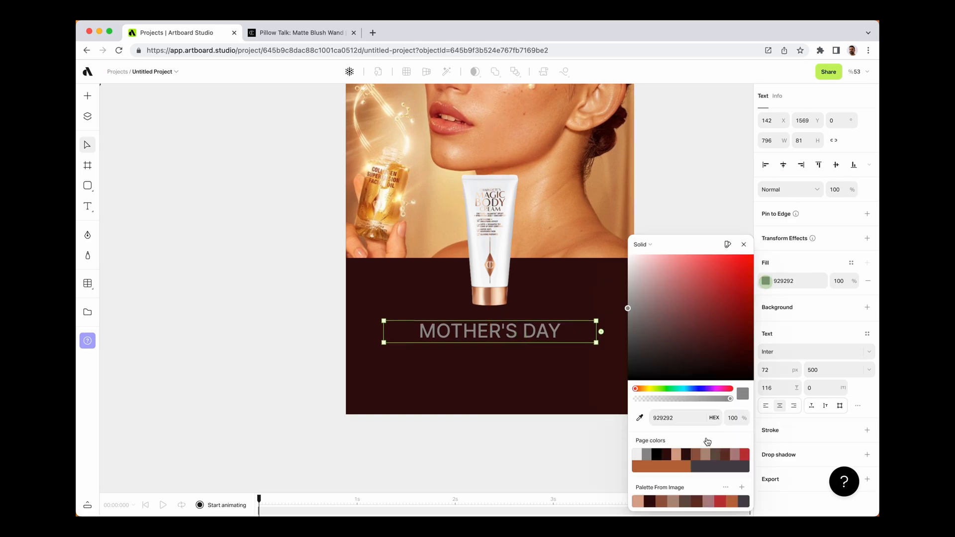
click(676, 456)
click(743, 244)
click(692, 287)
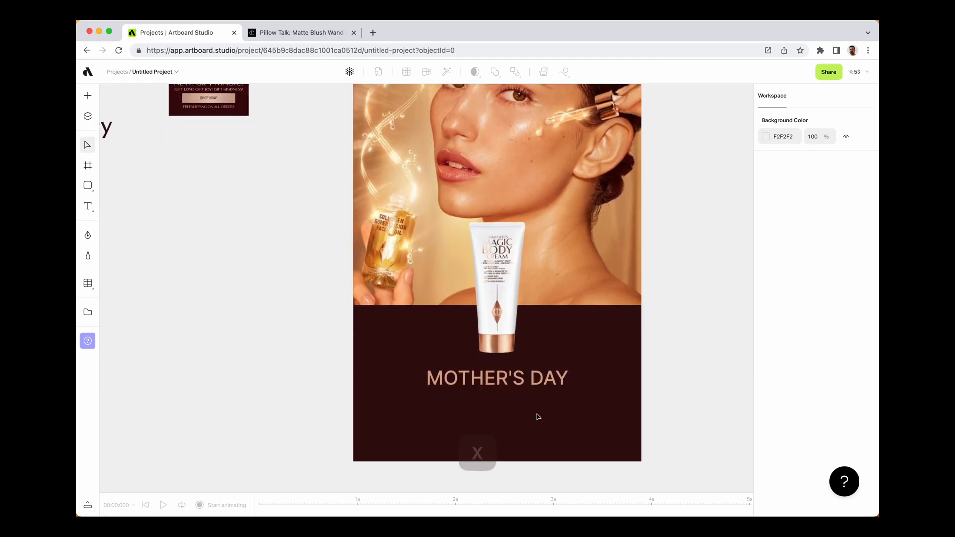
Select the MOTHER'S DAY text and compare it with the lettering style of the gift banner's headline.
scroll(535, 398, up, 5)
click(536, 368)
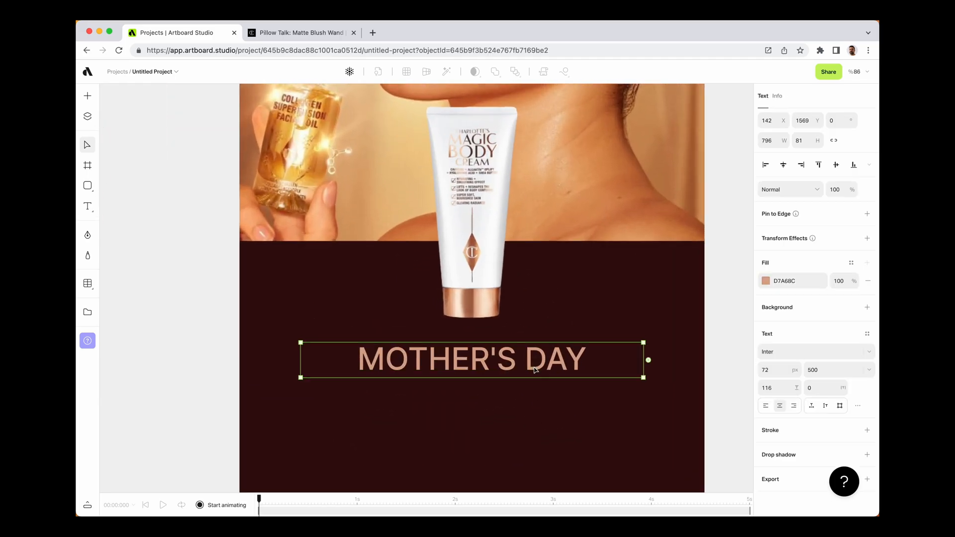
scroll(563, 364, right, 2)
scroll(641, 344, left, 10)
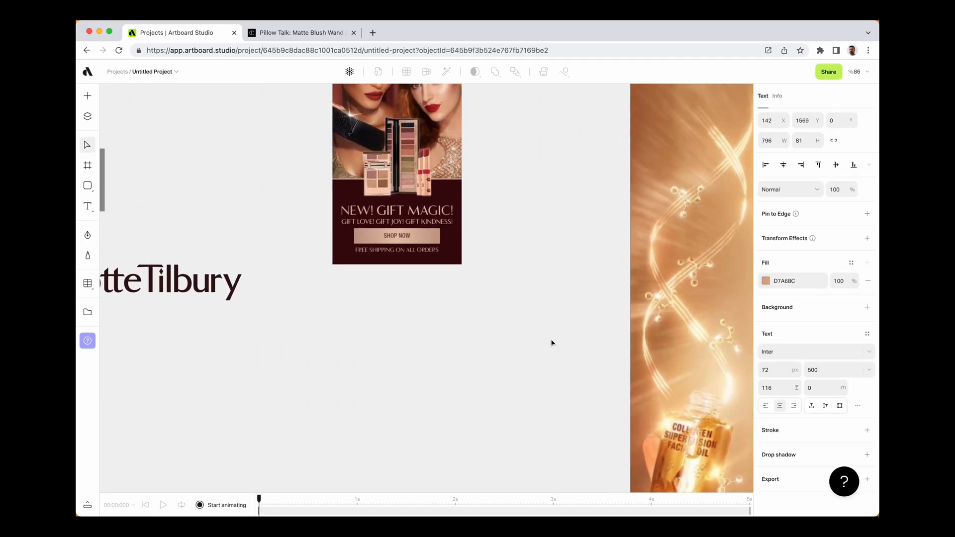
scroll(437, 220, up, 5)
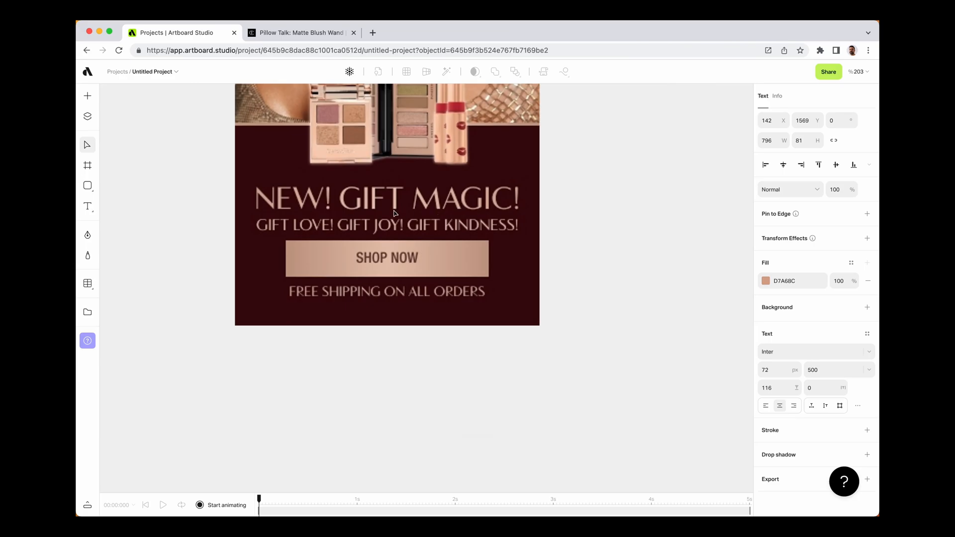
scroll(403, 211, down, 3)
scroll(393, 233, down, 5)
scroll(383, 254, right, 5)
scroll(411, 260, down, 6)
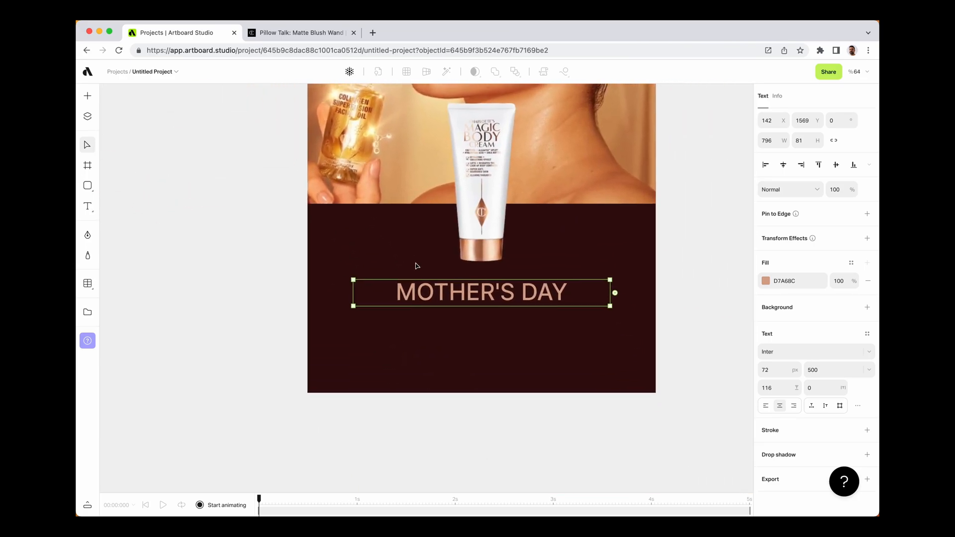
Set the font of the MOTHER'S DAY text to Playfair Display.
click(795, 354)
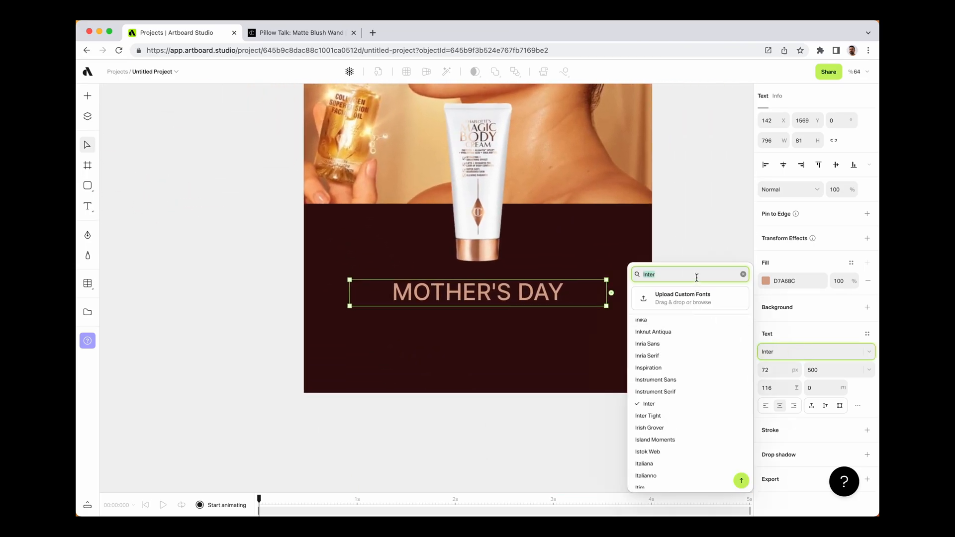
text(play)
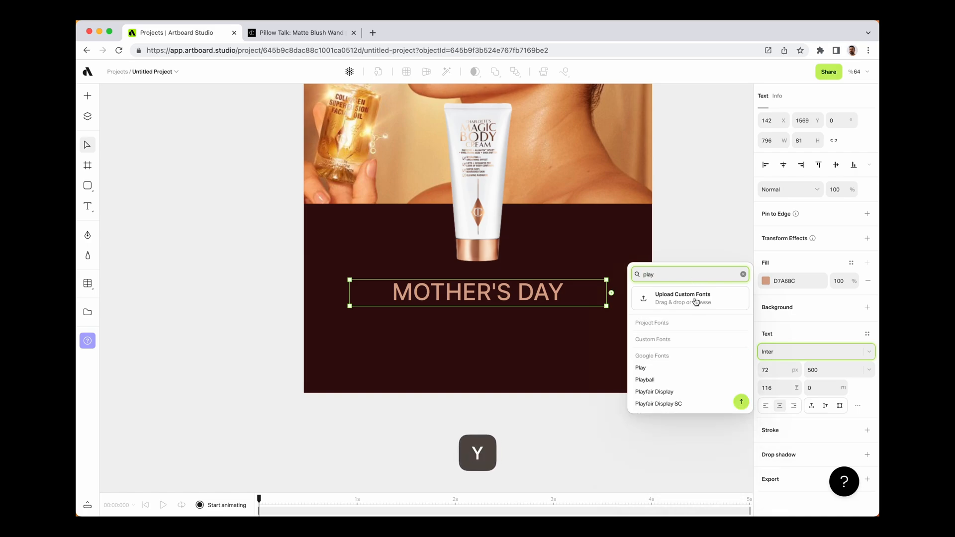
click(684, 395)
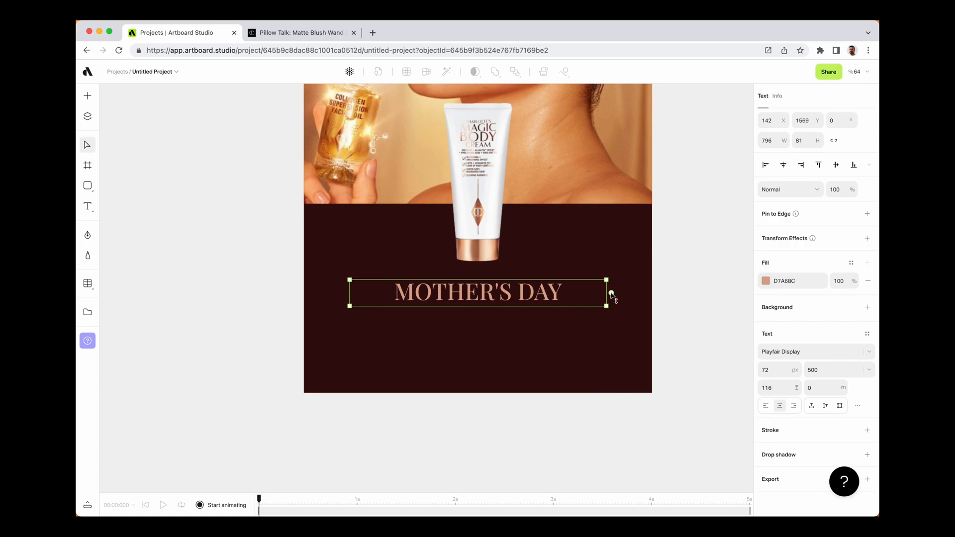
drag(609, 303, 645, 301)
click(688, 322)
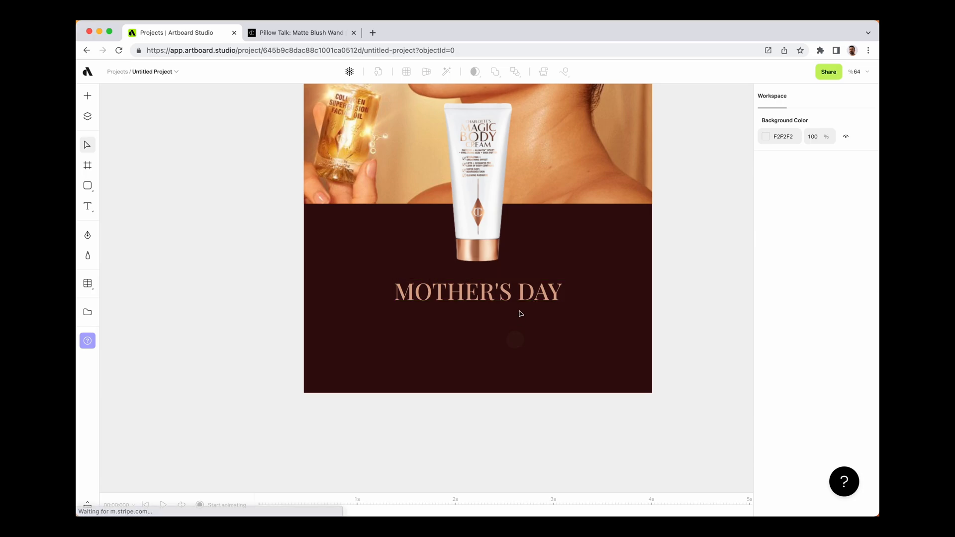
click(516, 297)
click(523, 348)
Examine the SHOP NOW button on the gift banner as a reference for shape and shading.
key(space)
mouse_move(522, 350)
mouse_down()
mouse_move(520, 342)
mouse_move(517, 361)
mouse_up()
scroll(517, 360, down, 3)
scroll(517, 363, down, 3)
key(space)
drag(318, 247, 322, 268)
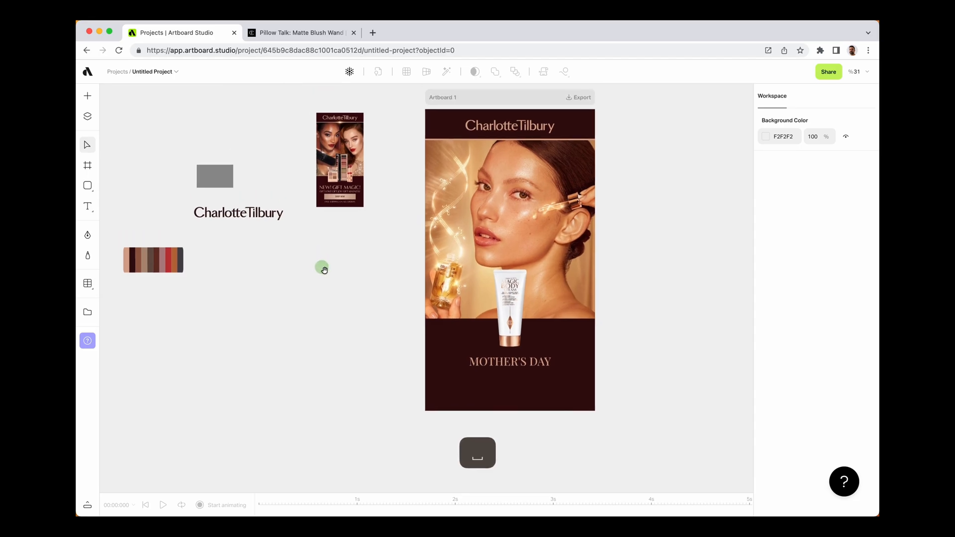
scroll(341, 192, up, 7)
scroll(341, 192, up, 5)
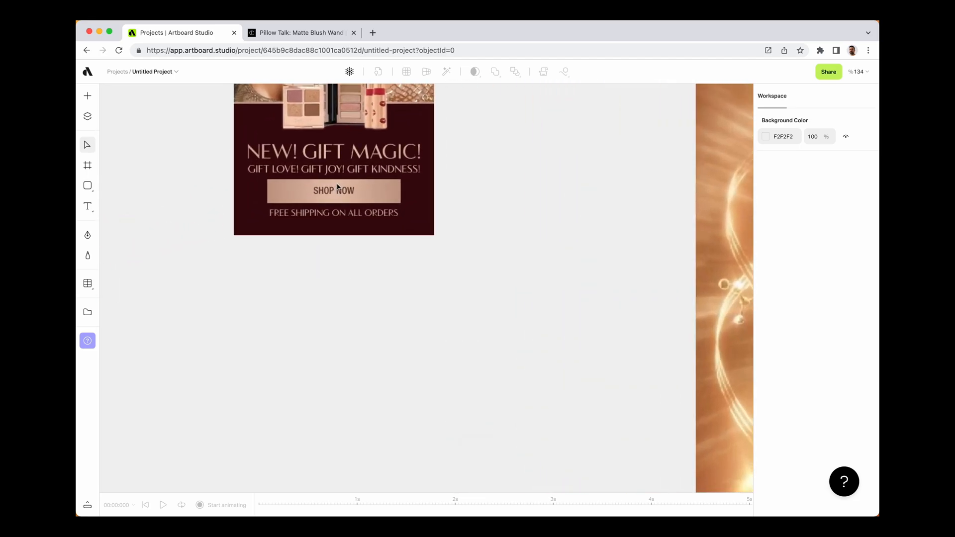
scroll(337, 187, down, 1)
Draw a button rectangle about 547 × 86 beneath the MOTHER'S DAY text.
key(space)
drag(516, 297, 356, 224)
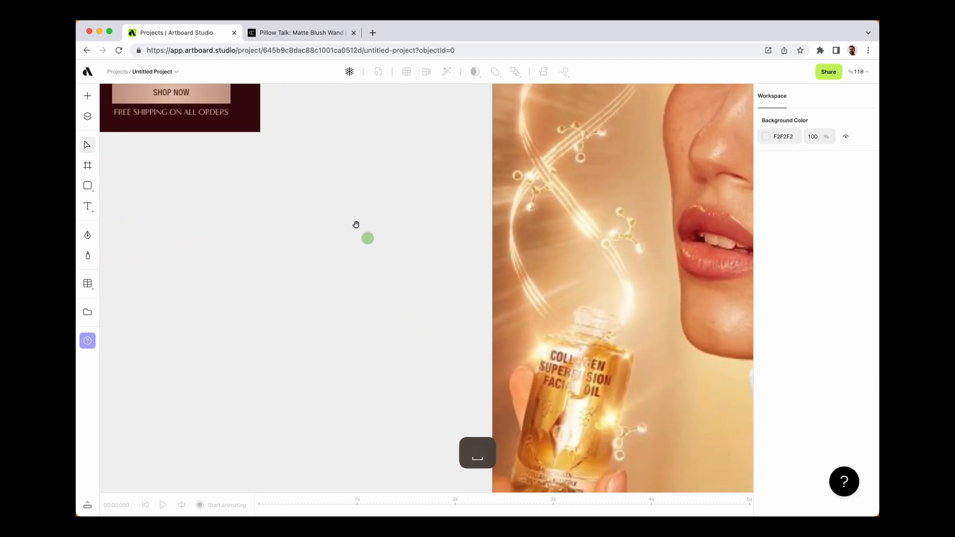
drag(589, 410, 367, 152)
drag(516, 338, 371, 166)
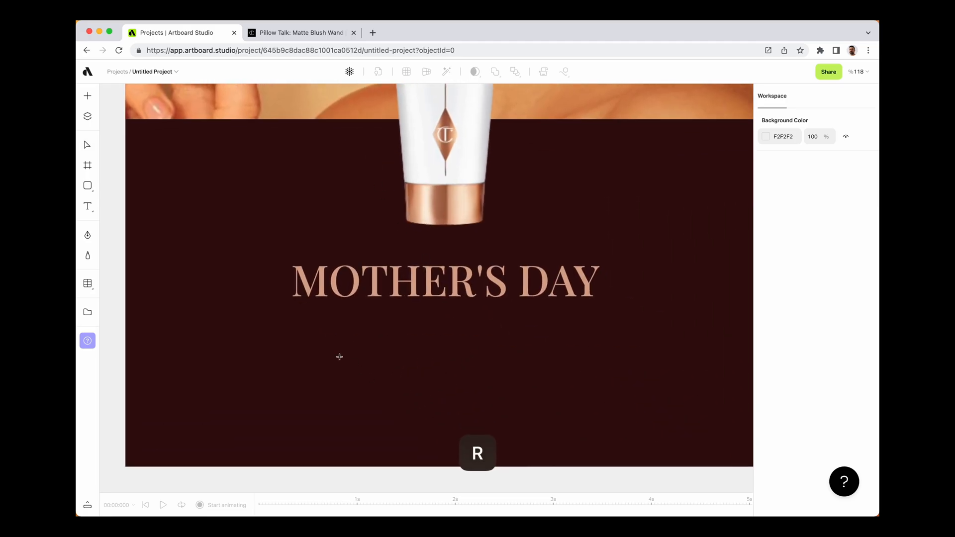
drag(290, 324, 614, 374)
Fill the button rectangle with a linear gradient using AF8F7B at both ends and a D7A68C stop in the middle.
click(766, 303)
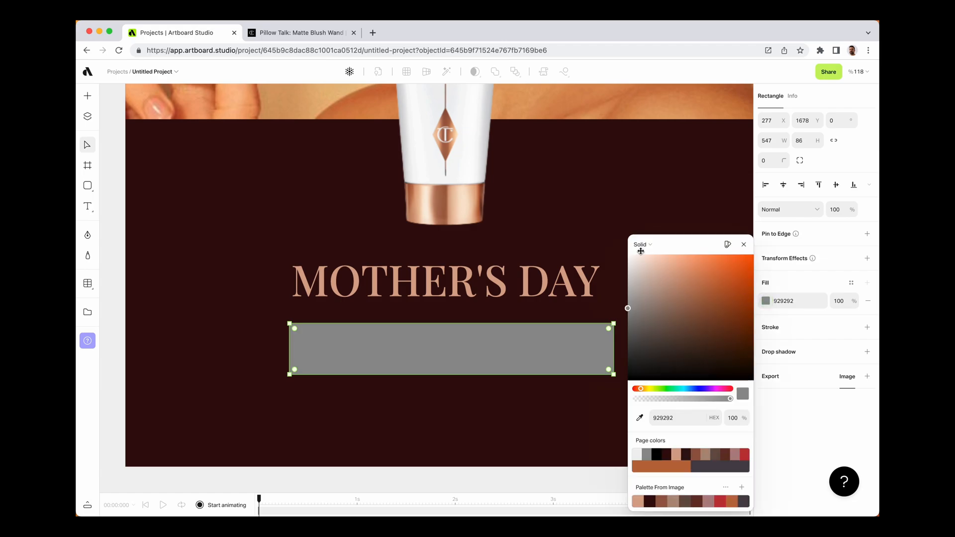
click(641, 246)
click(650, 256)
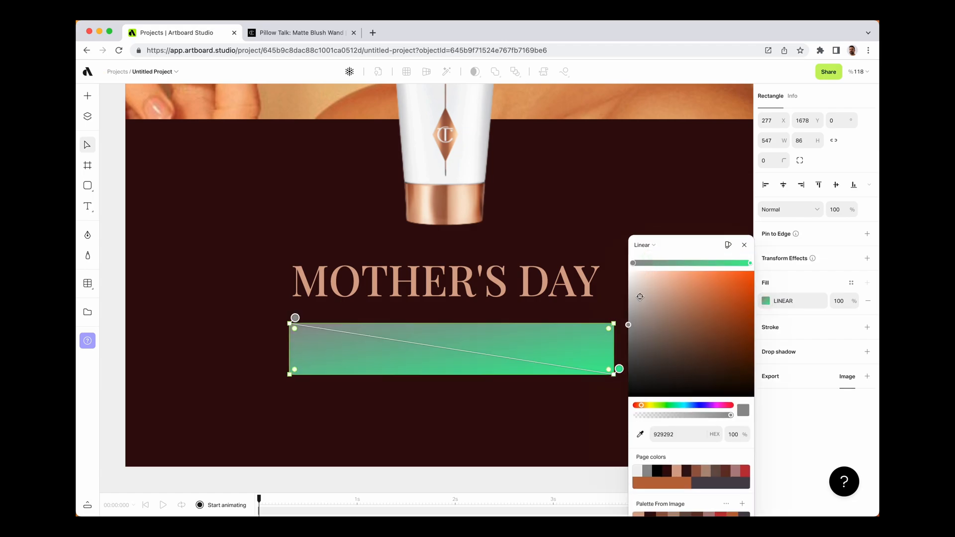
click(749, 264)
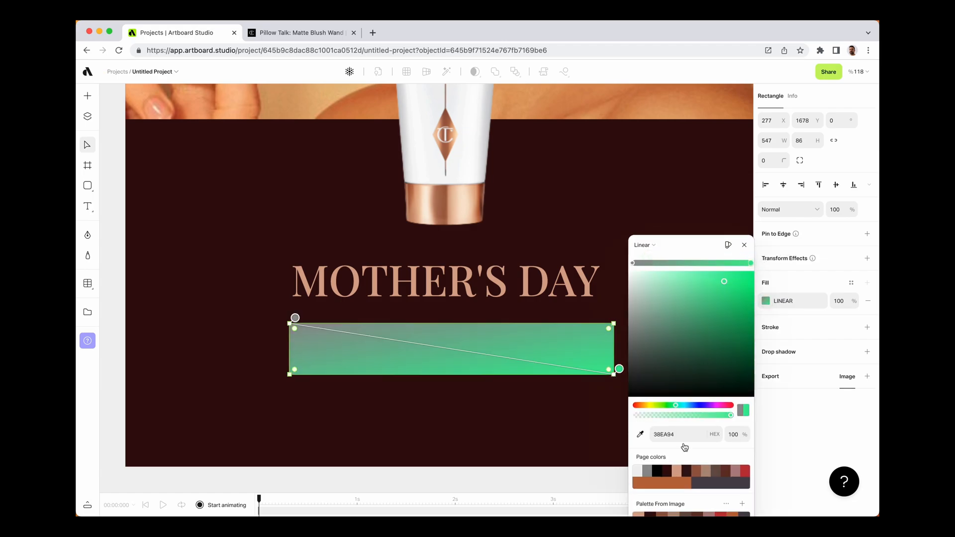
click(703, 473)
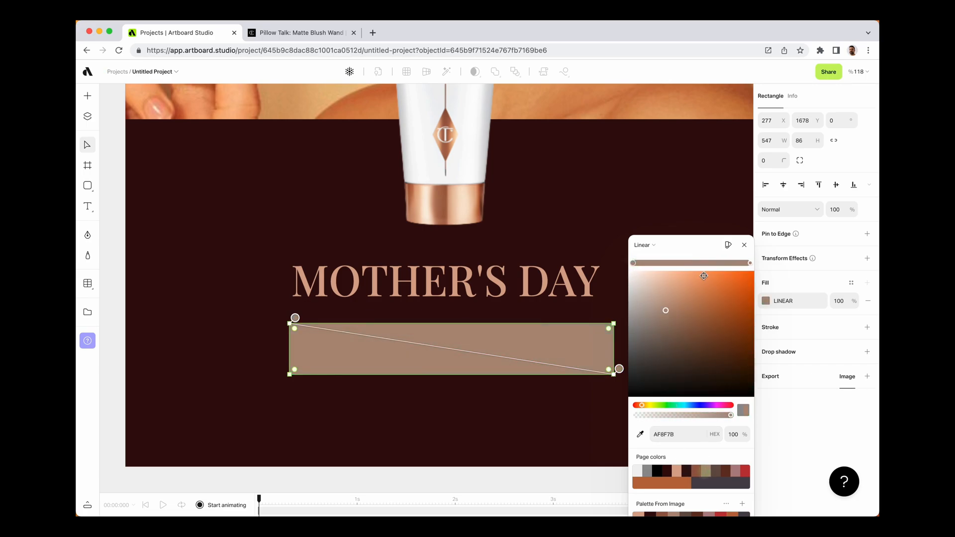
click(694, 264)
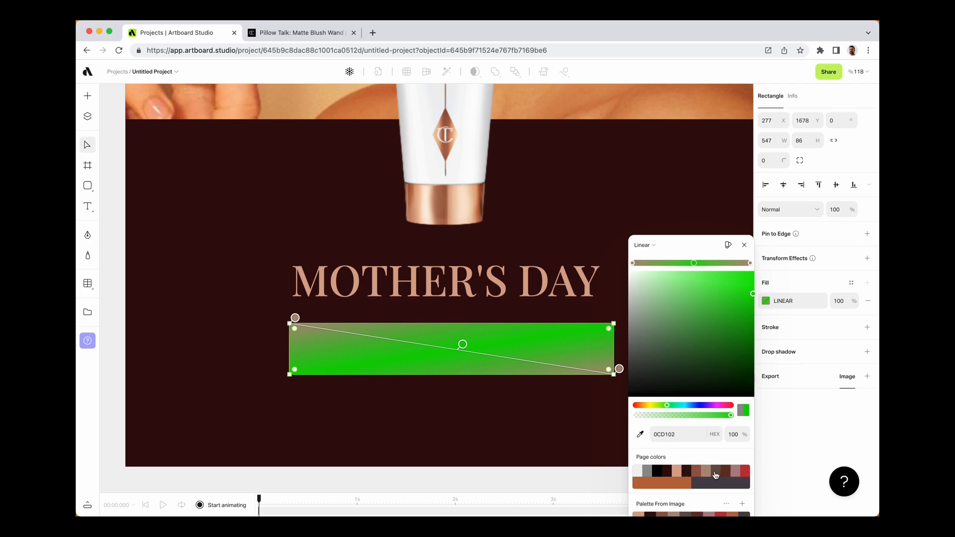
click(673, 471)
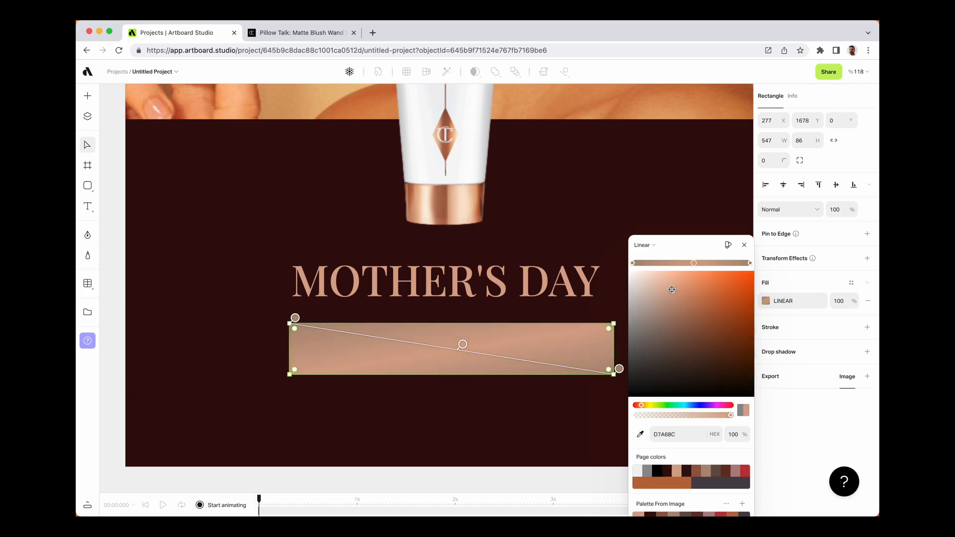
Lighten the middle stop of the button's gradient and run the gradient horizontally, with the bright band near the centre.
drag(671, 289, 667, 275)
click(743, 248)
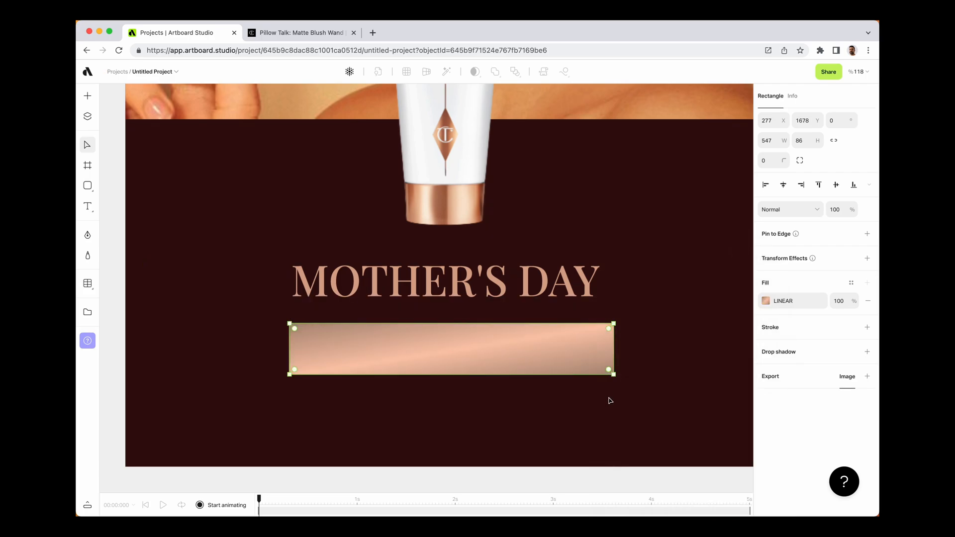
scroll(609, 400, up, 4)
click(767, 301)
scroll(583, 372, down, 1)
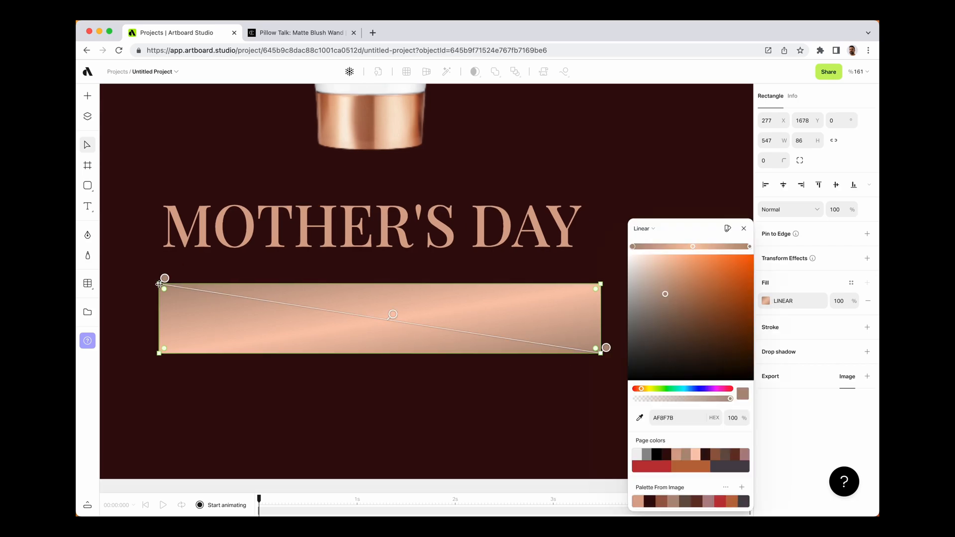
drag(159, 284, 159, 356)
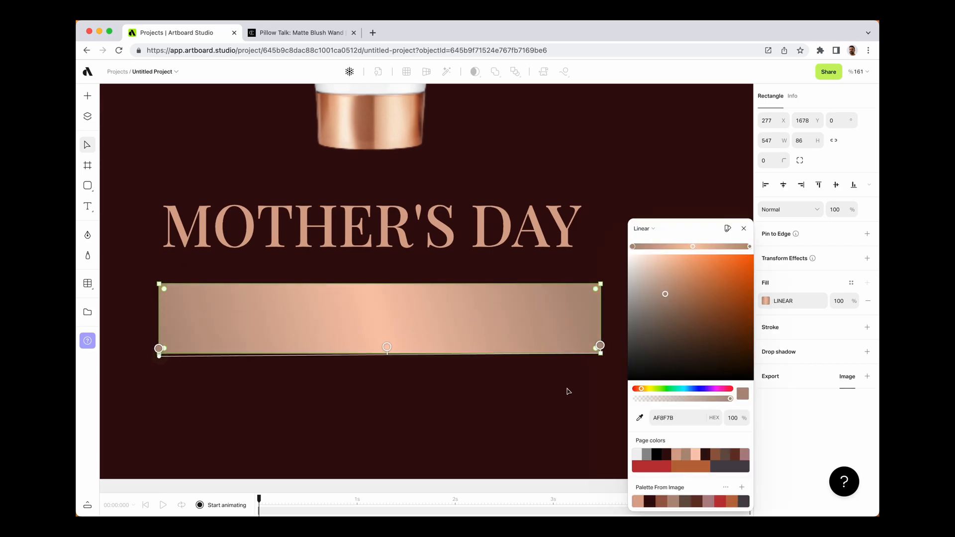
drag(600, 354, 548, 350)
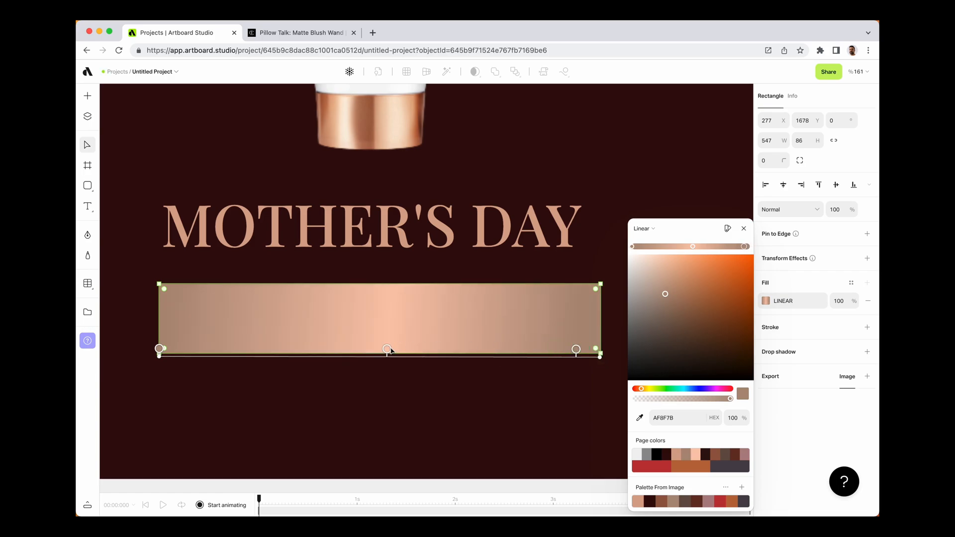
drag(390, 349, 371, 350)
click(409, 375)
scroll(415, 375, down, 5)
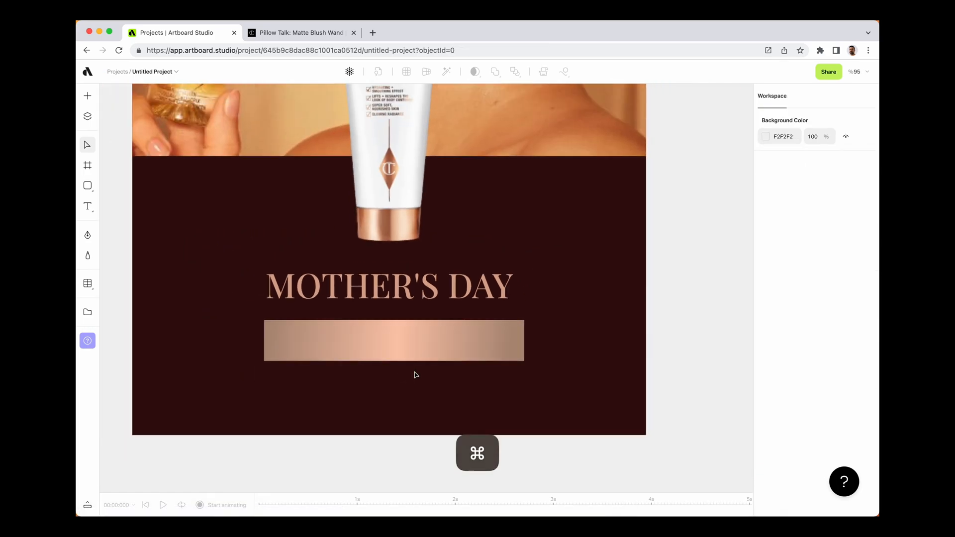
Round the corners of the gradient button rectangle slightly.
click(430, 353)
scroll(416, 354, up, 4)
scroll(417, 356, up, 2)
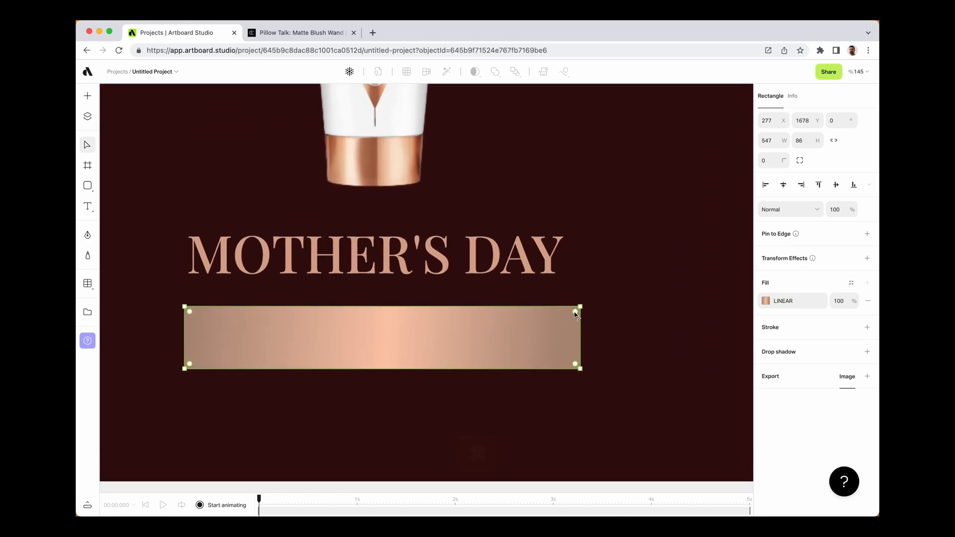
click(613, 346)
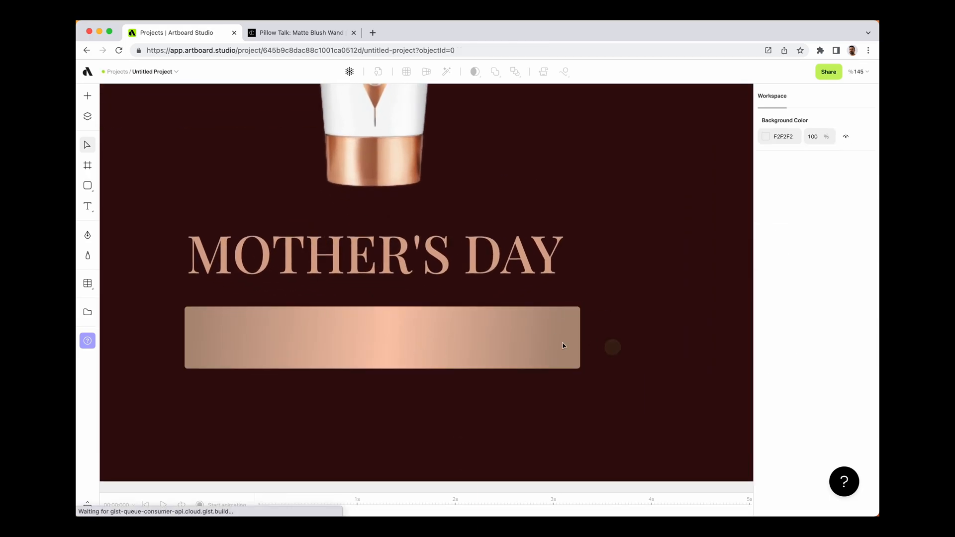
Add the text SHOP NOW in capitals over the gradient button.
scroll(535, 344, down, 3)
click(492, 346)
key(t)
click(383, 326)
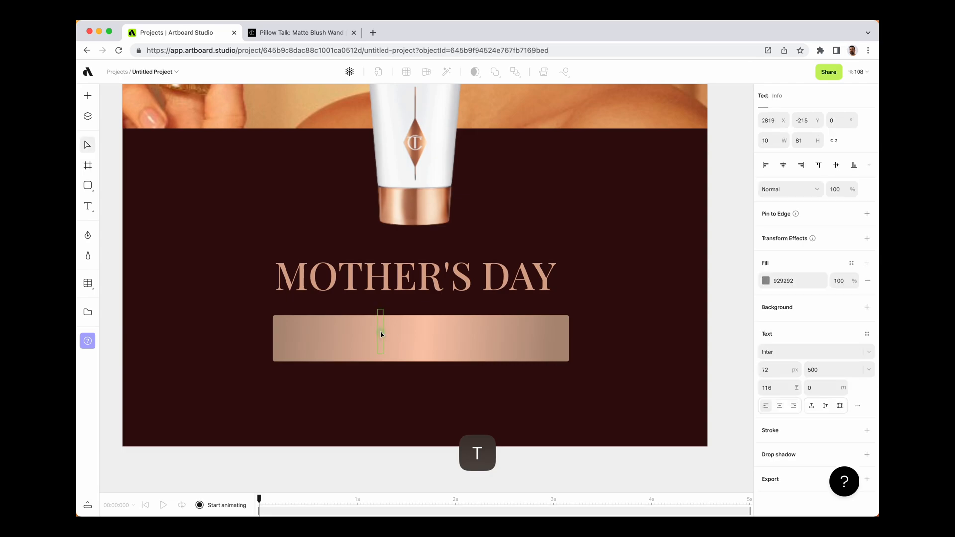
text(shop)
key(Return)
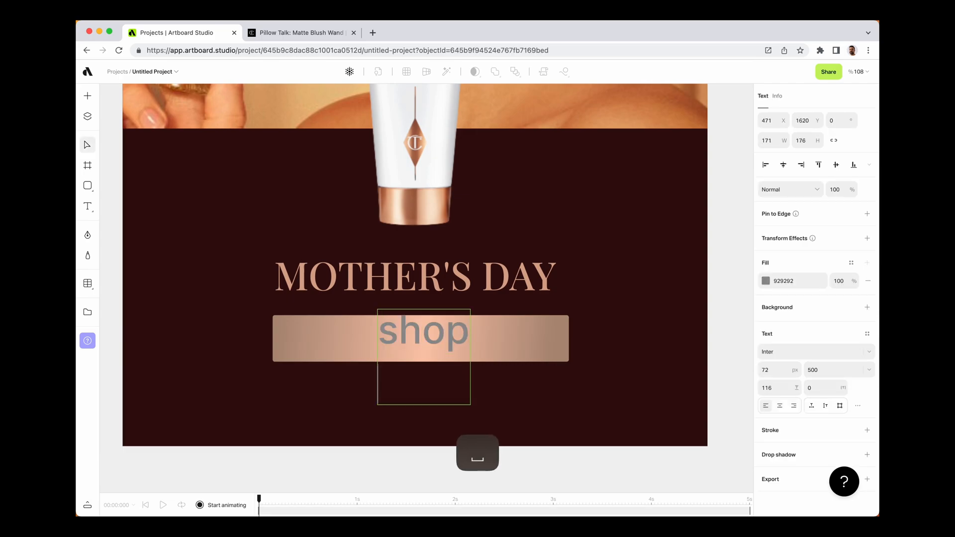
key(super+a)
text(SHOP)
key(Return)
text(NOW)
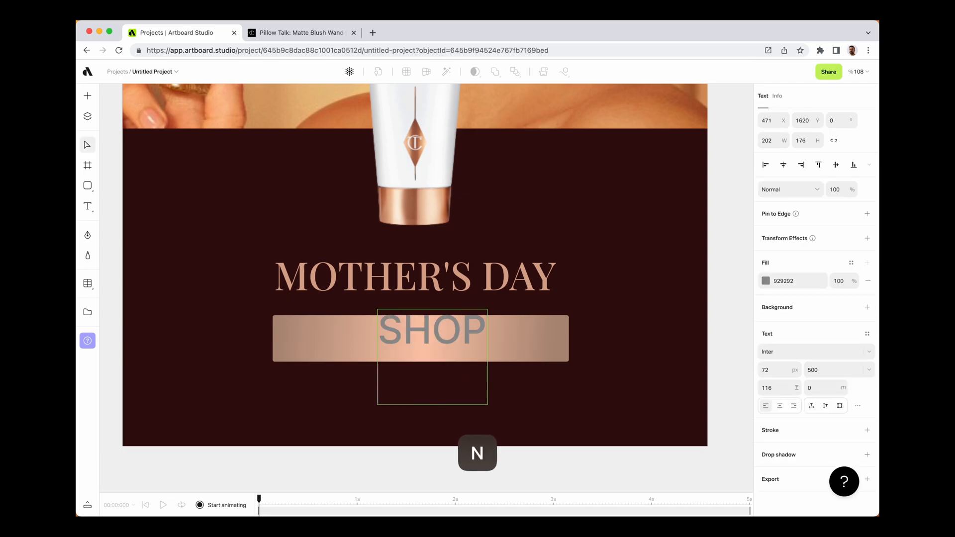
key(Escape)
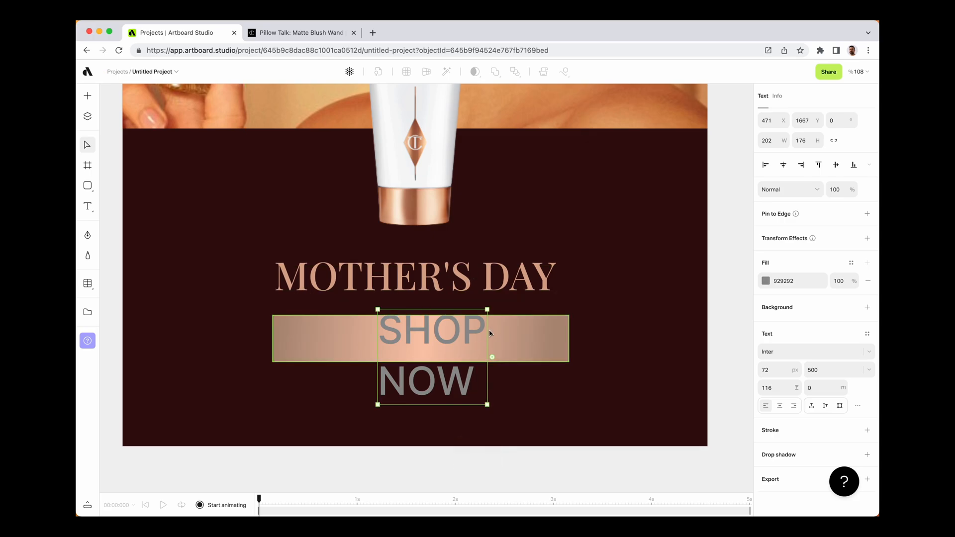
Fit SHOP NOW on one line inside the button at 54 px, with centred text and horizontally centred on the artboard.
drag(489, 329, 515, 327)
drag(586, 324, 620, 400)
drag(482, 353, 409, 334)
click(779, 406)
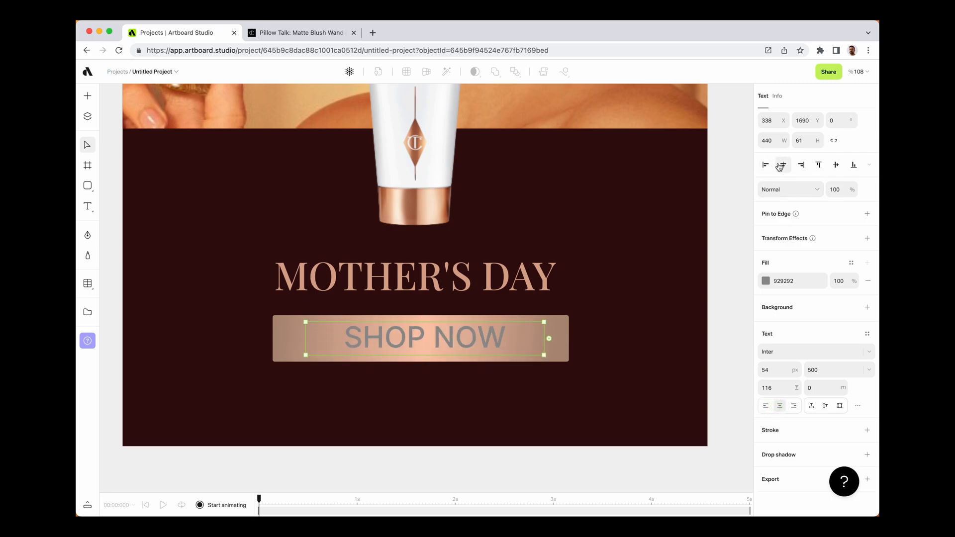
click(779, 165)
click(719, 340)
Fill the SHOP NOW text with the dark maroon page colour 350D0C.
click(479, 338)
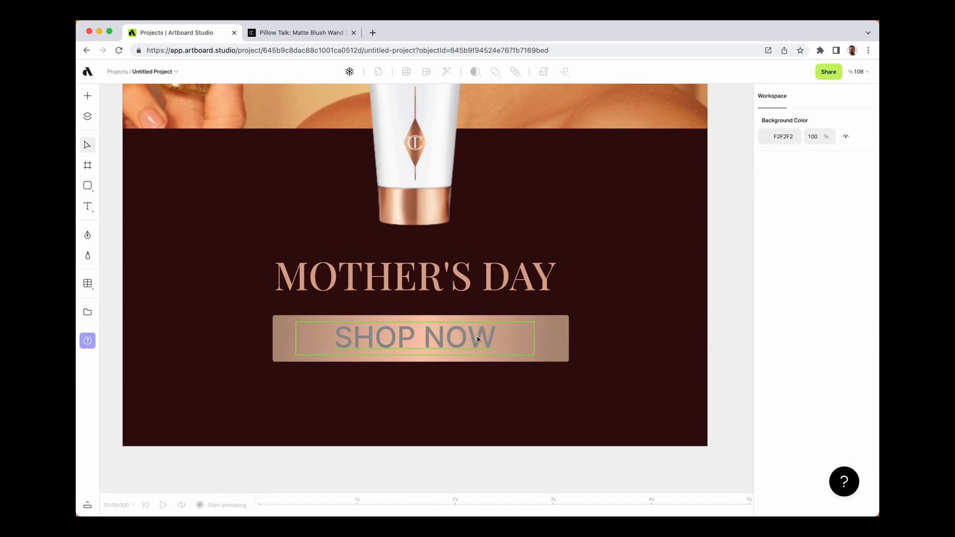
click(766, 281)
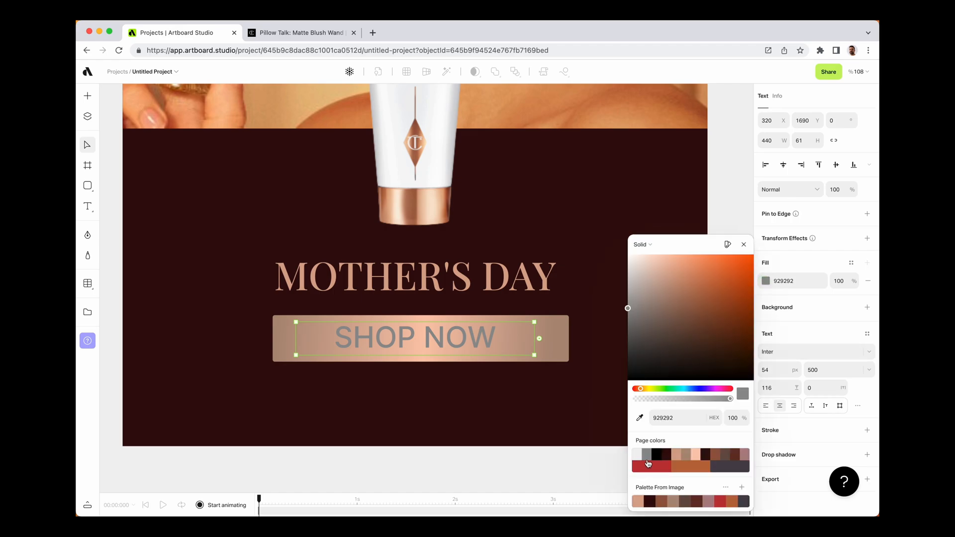
click(666, 454)
click(743, 245)
Set the SHOP NOW text in Bebas Neue with a letter spacing of 40.
click(489, 337)
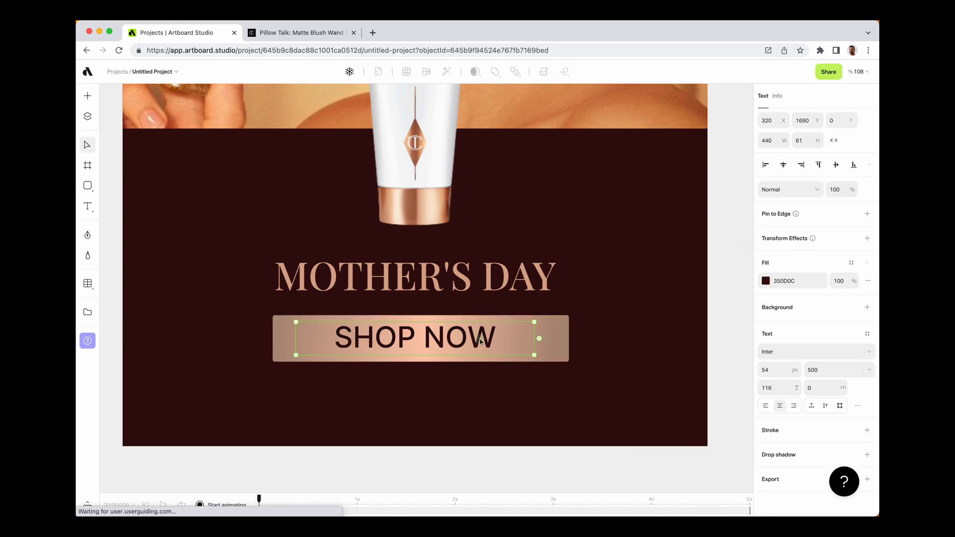
click(771, 354)
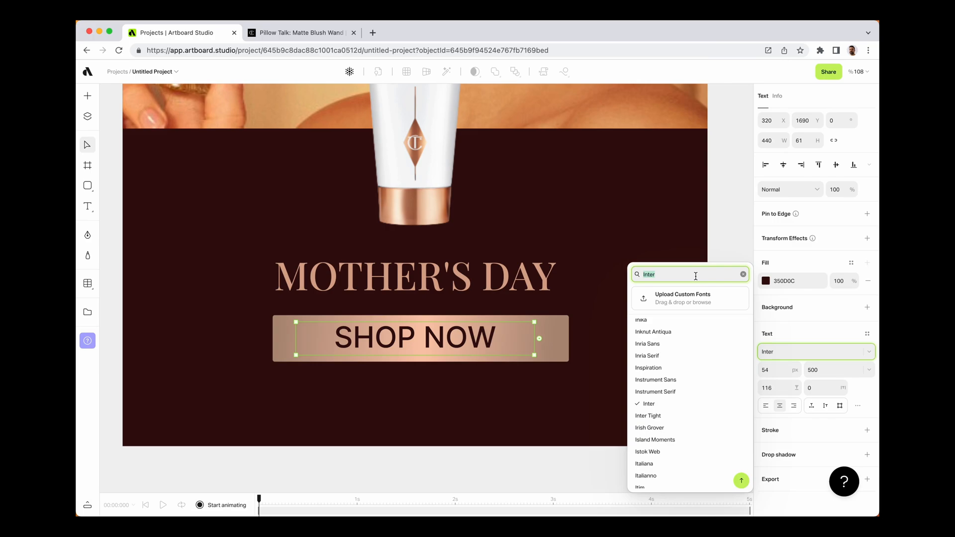
text(BEBA)
click(652, 367)
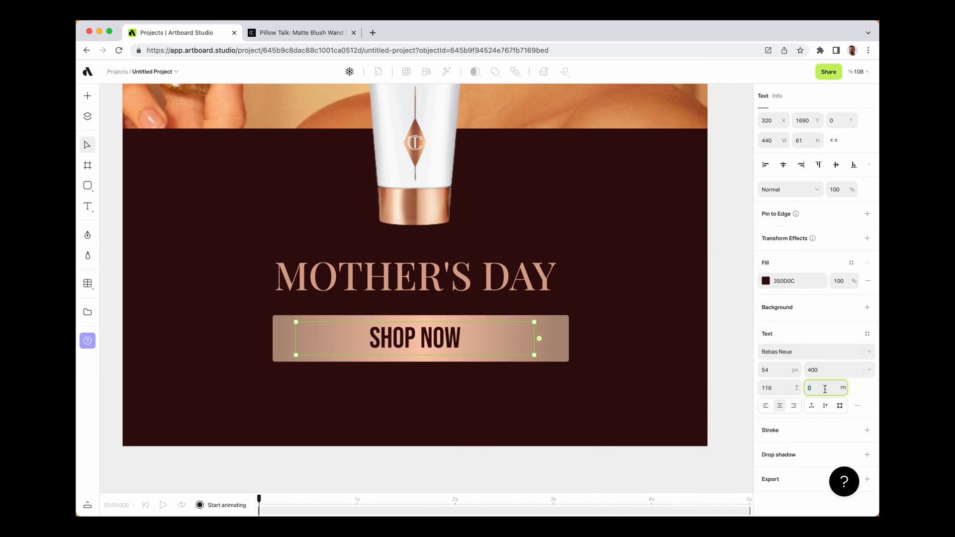
key(shift+Up)
key(shift+Up)
key(shift+Up)
key(shift+Up)
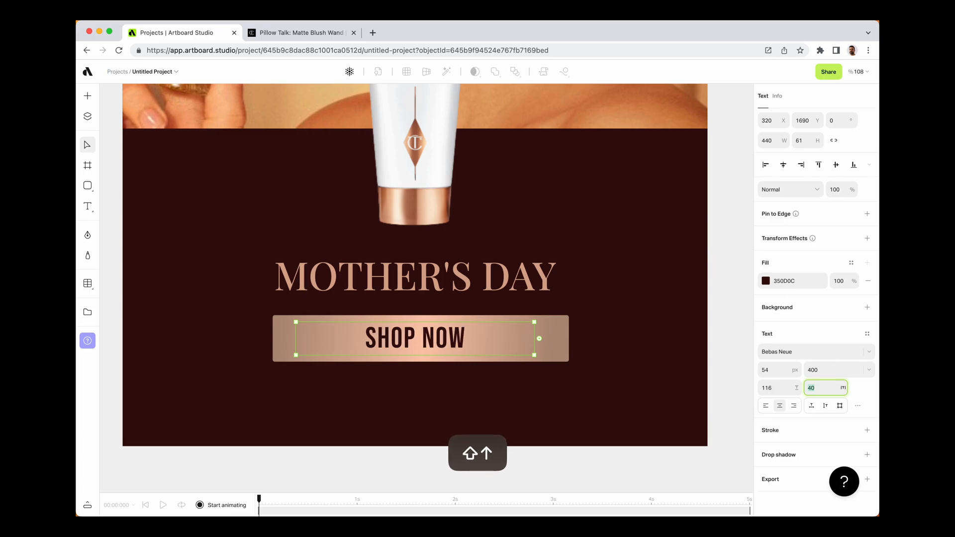
click(724, 403)
Duplicate the MOTHER'S DAY text straight down, placing the copy below the SHOP NOW button.
scroll(718, 395, down, 5)
scroll(657, 399, up, 2)
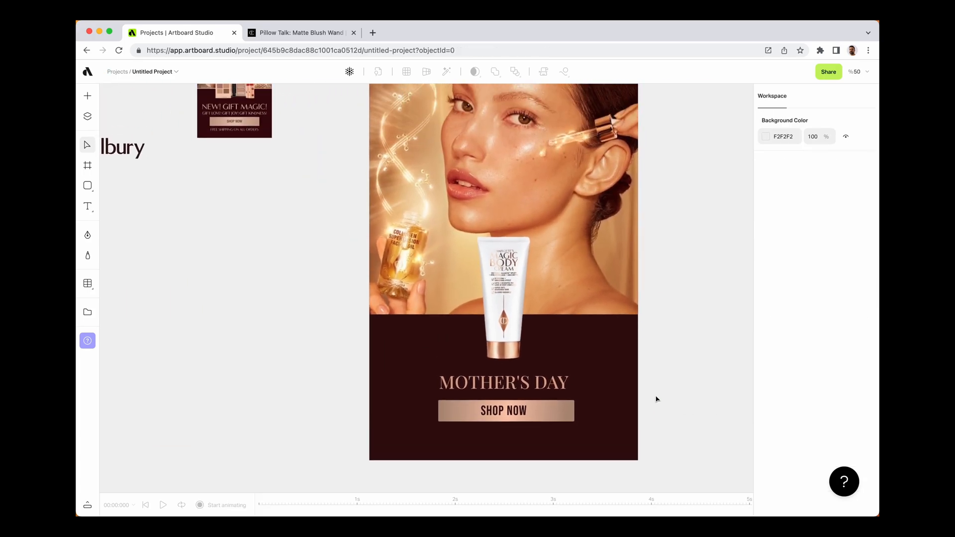
click(512, 387)
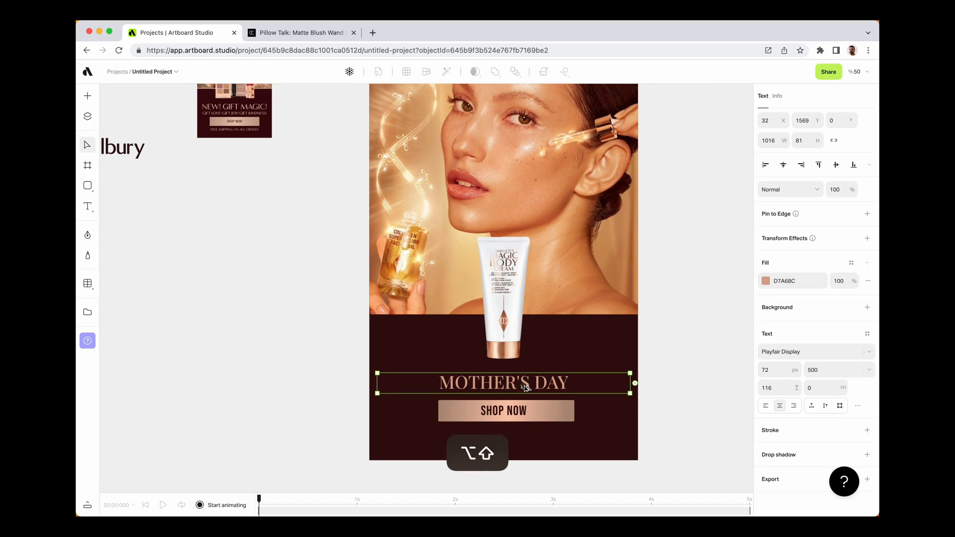
drag(513, 388, 526, 437)
scroll(527, 438, up, 5)
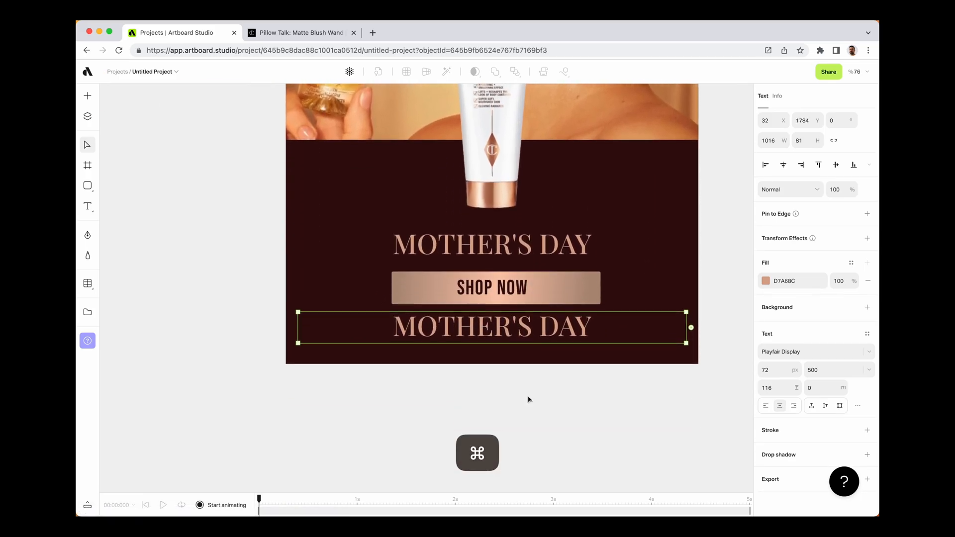
Replace the duplicated text with FREE SHIPPIN ON ALL ORDERS, following the tagline on the gift banner.
scroll(535, 344, up, 1)
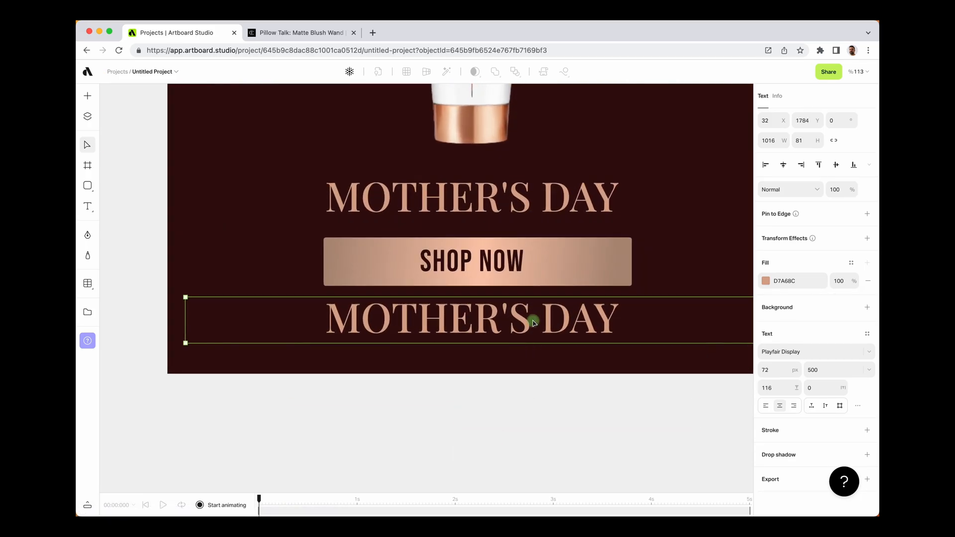
double_click(533, 323)
scroll(533, 323, down, 5)
scroll(386, 262, up, 5)
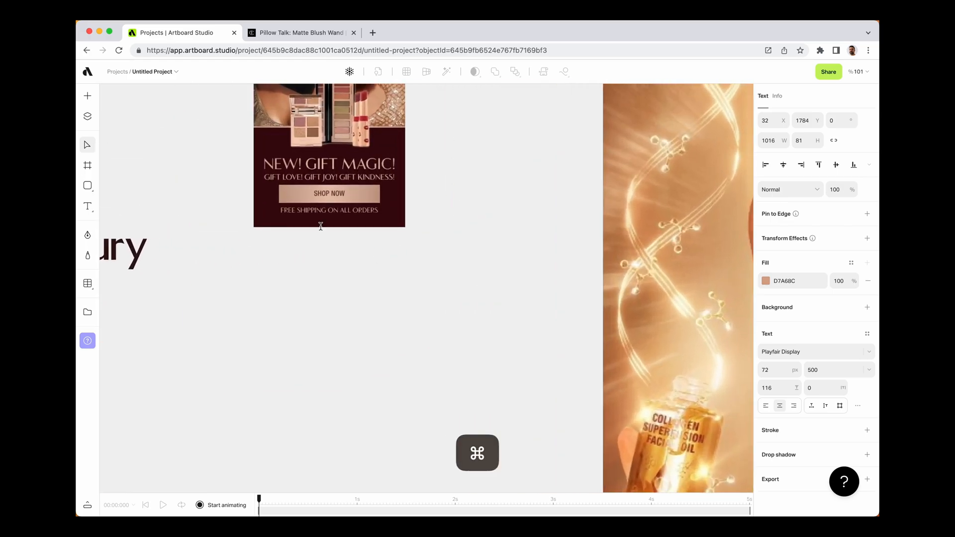
scroll(318, 239, down, 8)
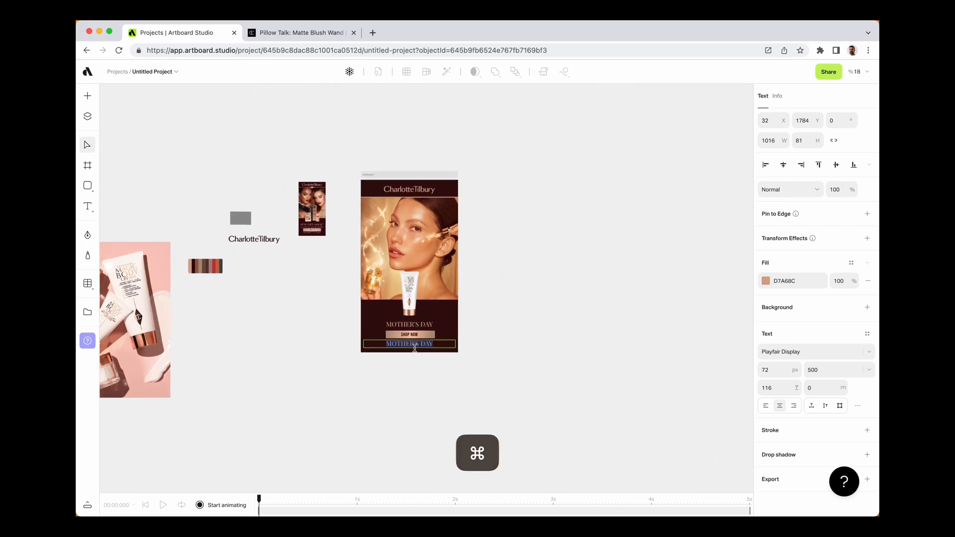
scroll(414, 348, up, 8)
text(FRE)
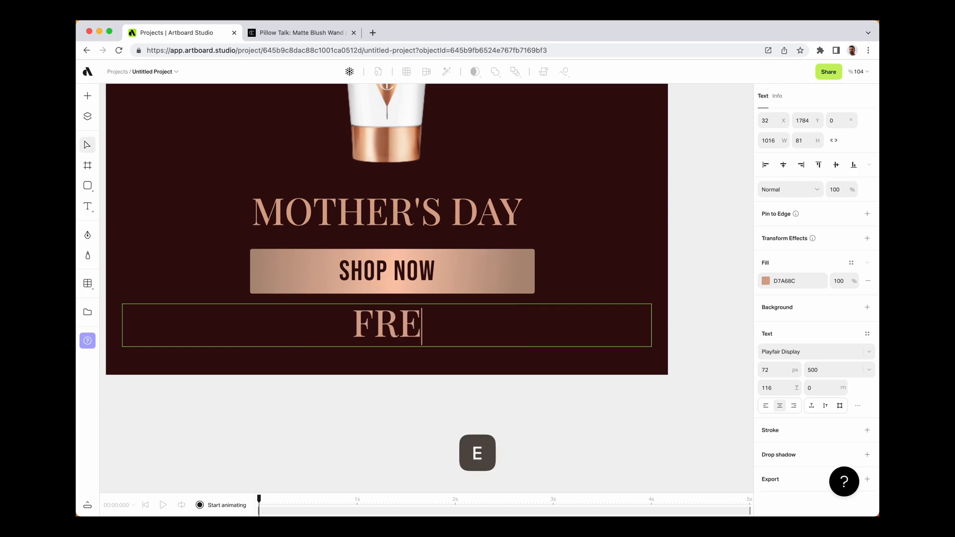
text(E SHIPPIN O)
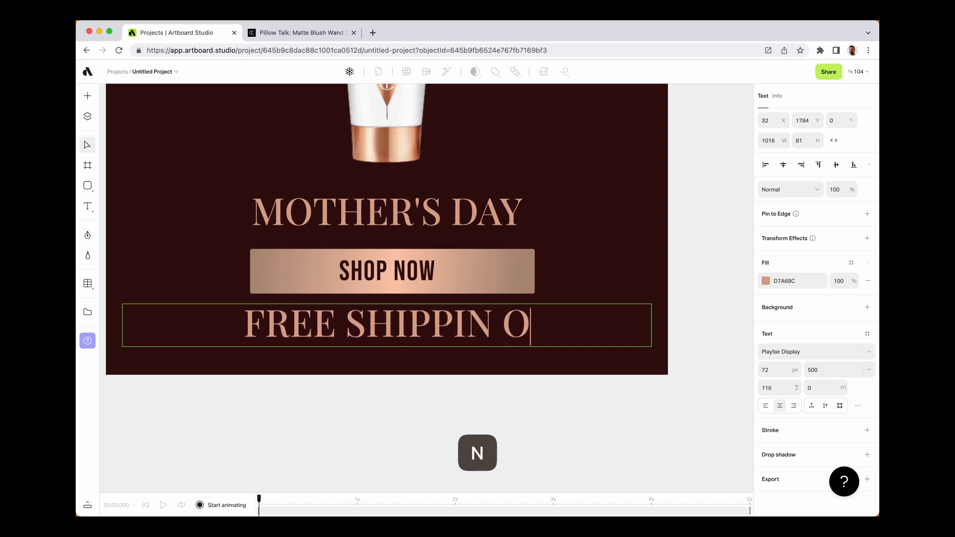
text(N ALL ORDERS)
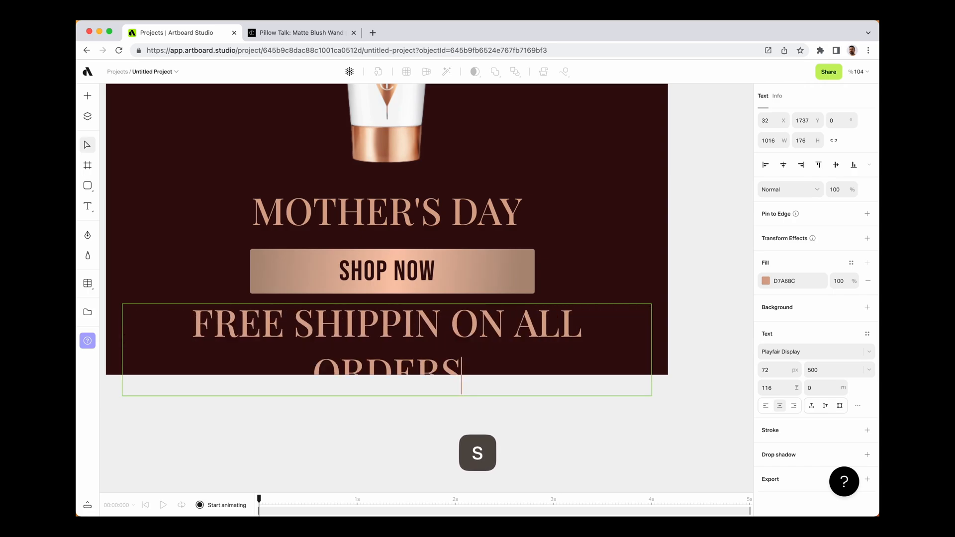
key(Escape)
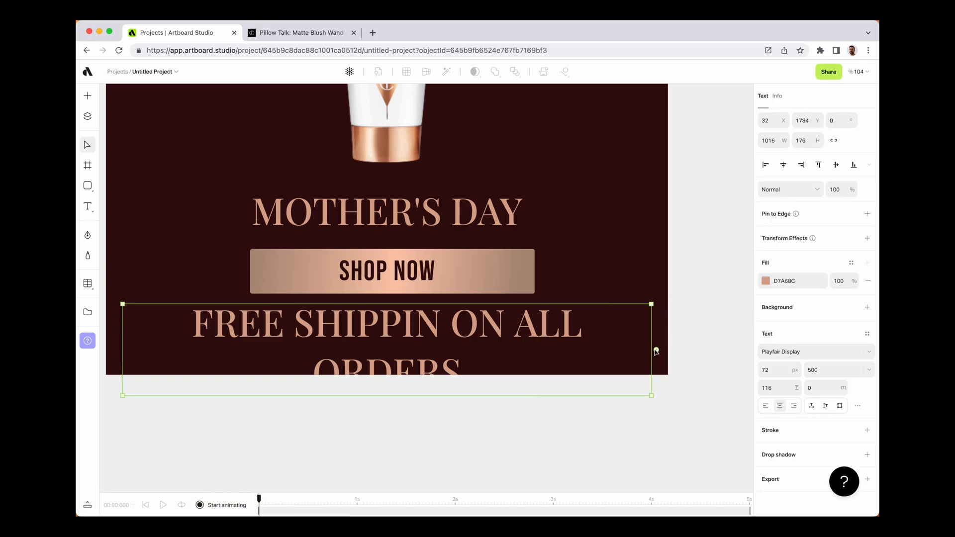
Reduce the free shipping line to 36 px and place it just beneath the SHOP NOW button.
drag(657, 359, 653, 426)
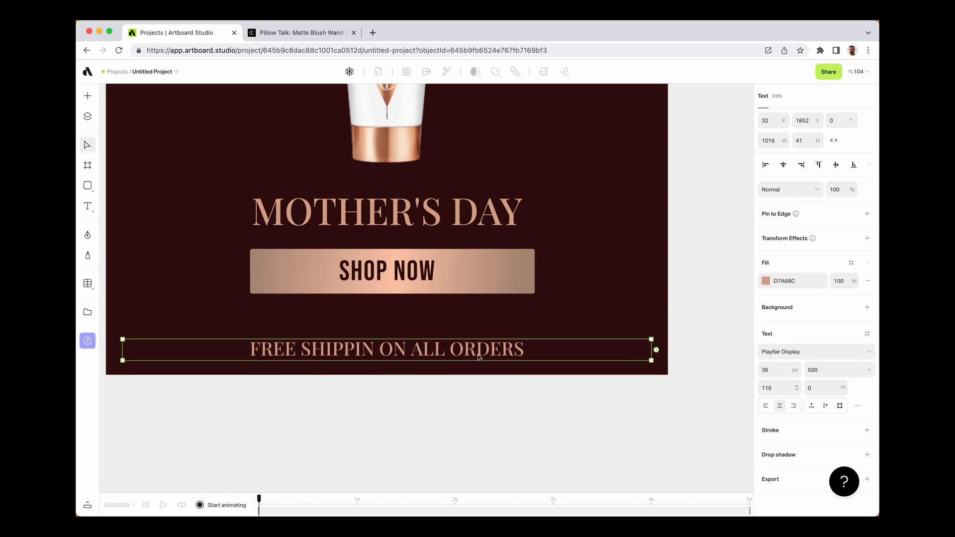
drag(478, 356, 480, 318)
click(511, 388)
Examine the whole Instagram Story artboard beside the gift banner to judge the overall layout.
scroll(514, 396, down, 3)
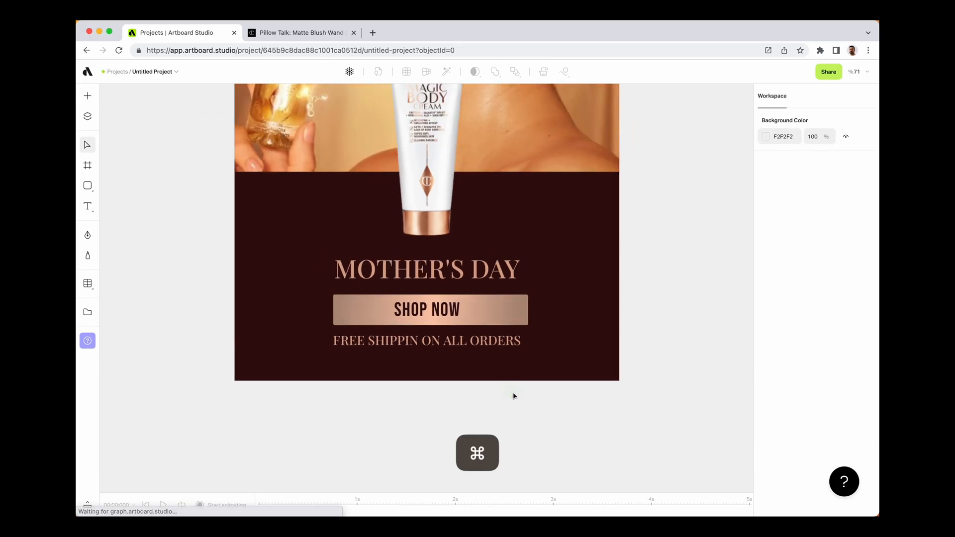
scroll(514, 395, down, 3)
scroll(523, 398, up, 5)
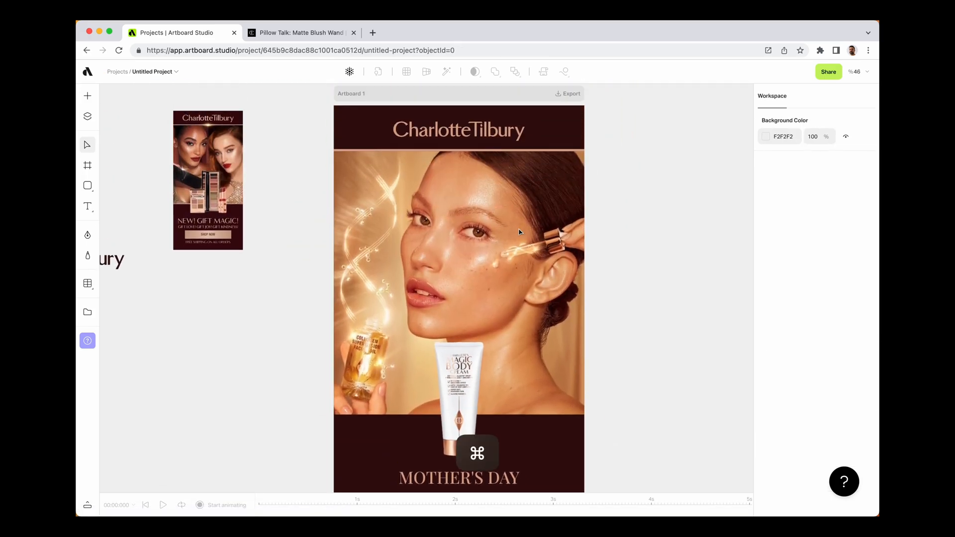
click(480, 103)
key(shift+1)
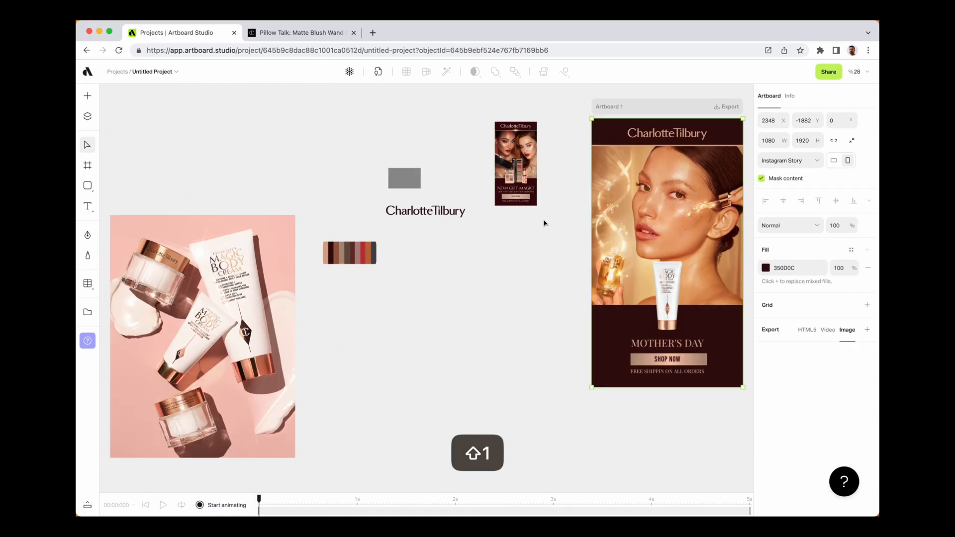
key(shift+2)
click(564, 245)
key(space)
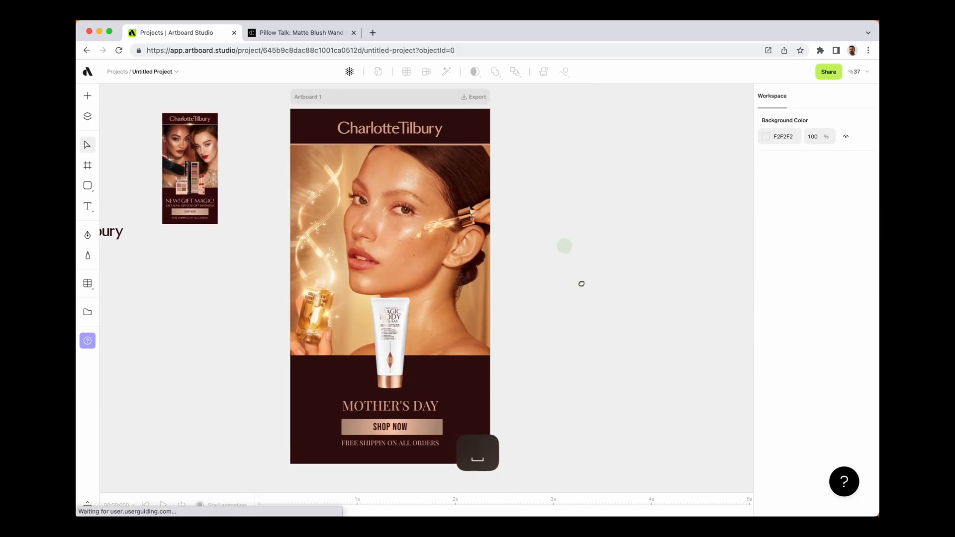
drag(581, 284, 616, 285)
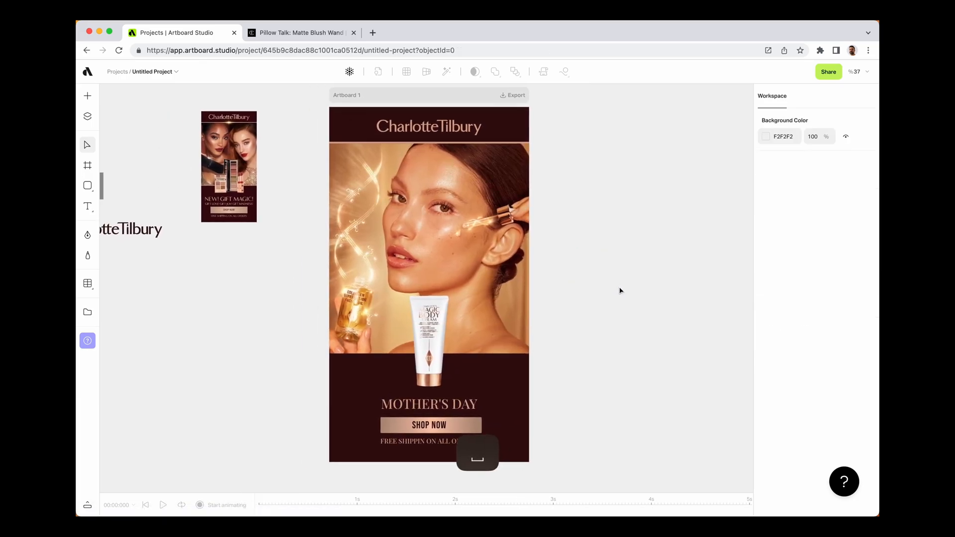
Enlarge the Magic Body Cream tube image to about 794 × 798 px and centre it horizontally above the MOTHER'S DAY headline.
click(446, 349)
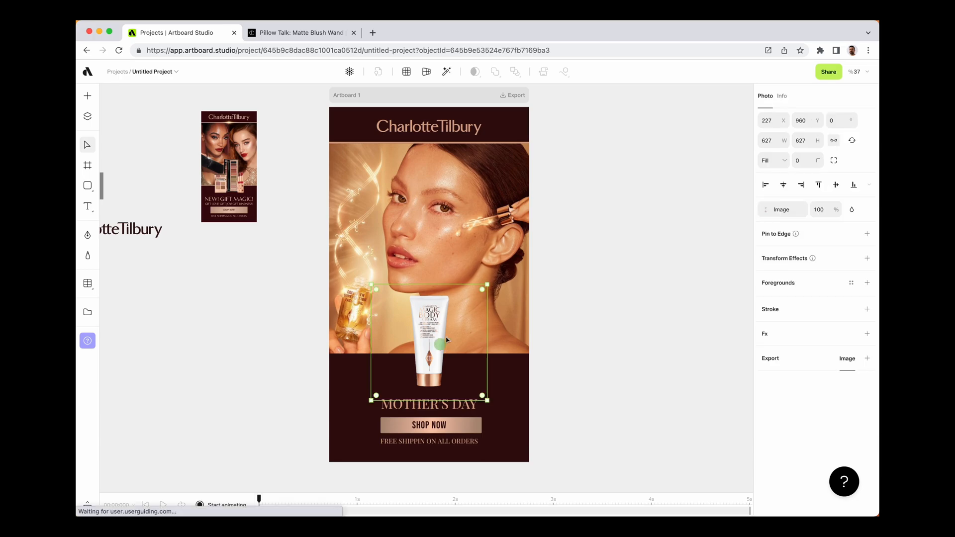
drag(487, 284, 502, 268)
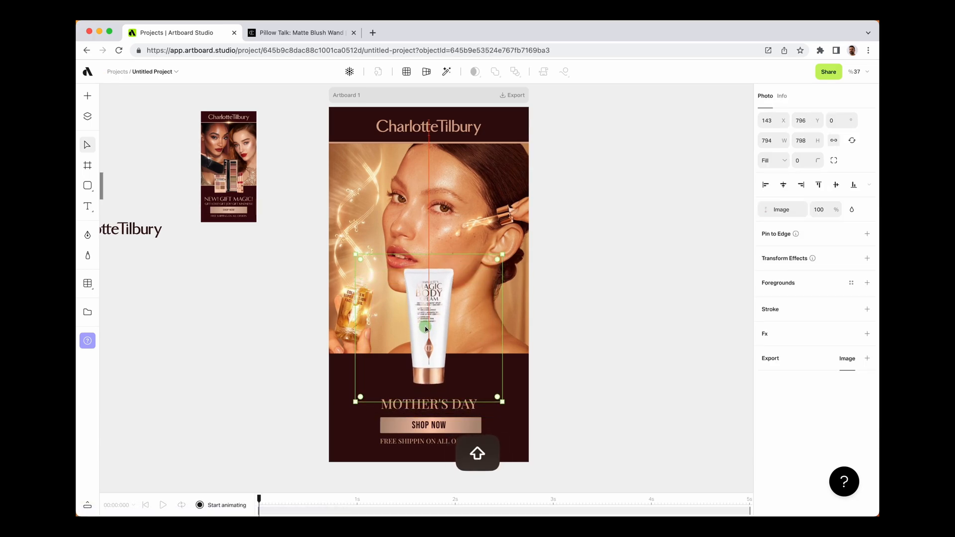
click(571, 379)
drag(546, 399, 561, 386)
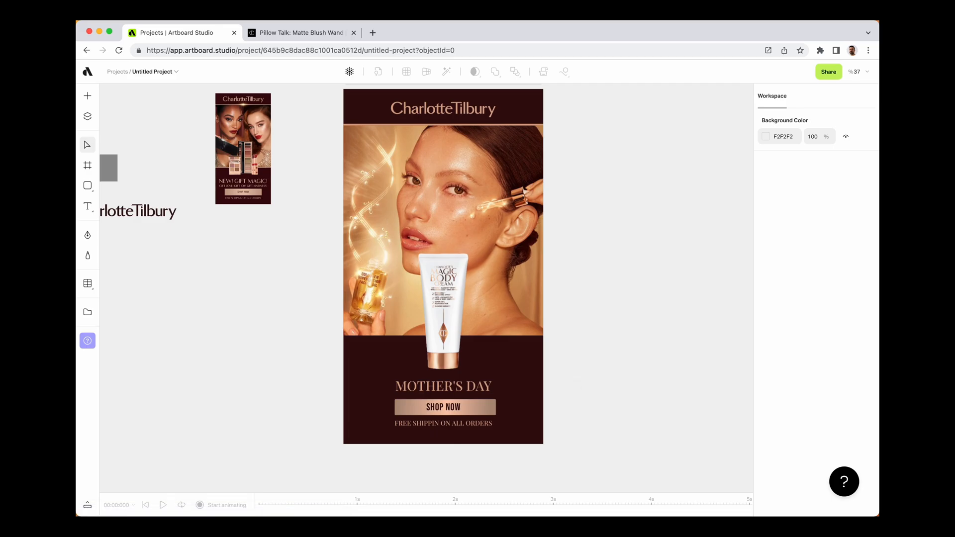
Draw a rectangle about 827 × 475 px over the dark area beneath the photo and send it to the back.
scroll(454, 381, up, 5)
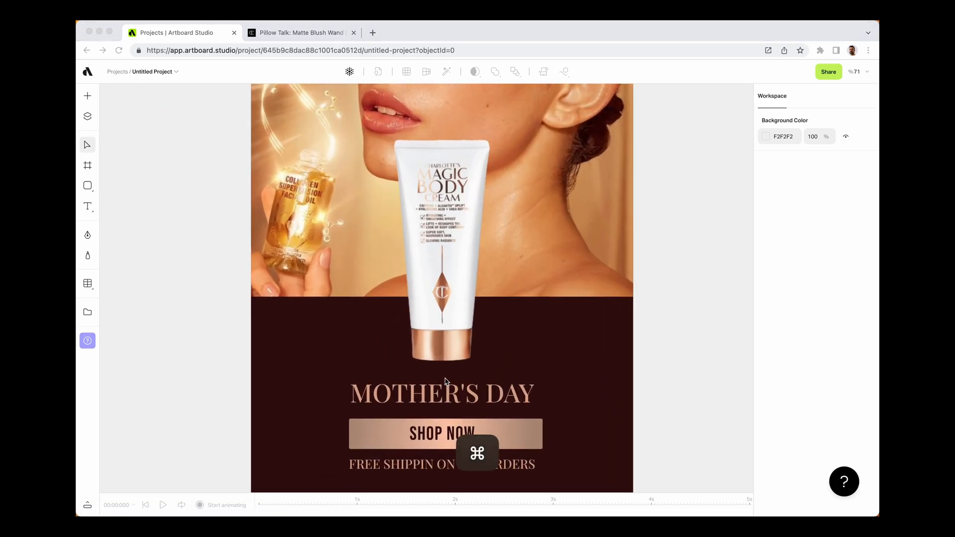
scroll(458, 374, up, 1)
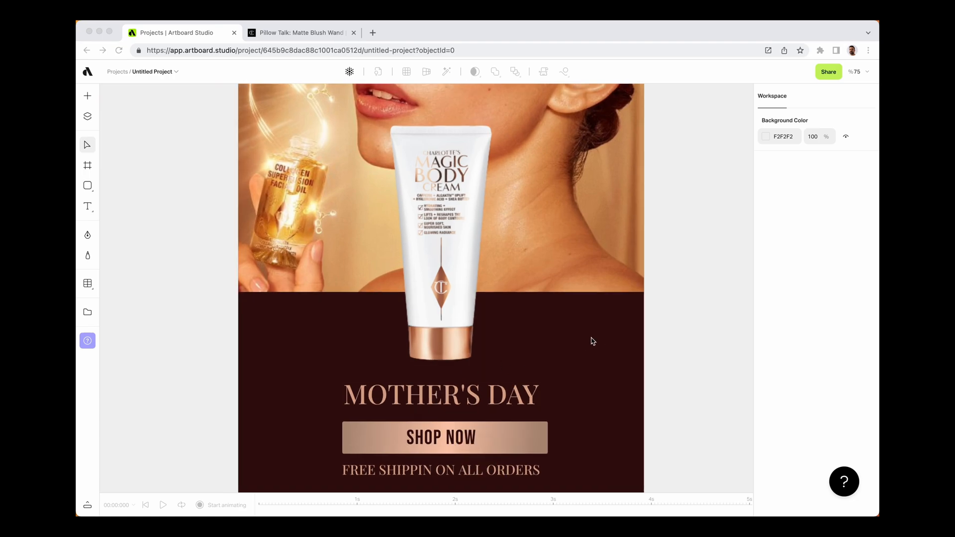
key(space)
drag(658, 388, 600, 305)
key(r)
drag(234, 220, 546, 399)
right_click(495, 282)
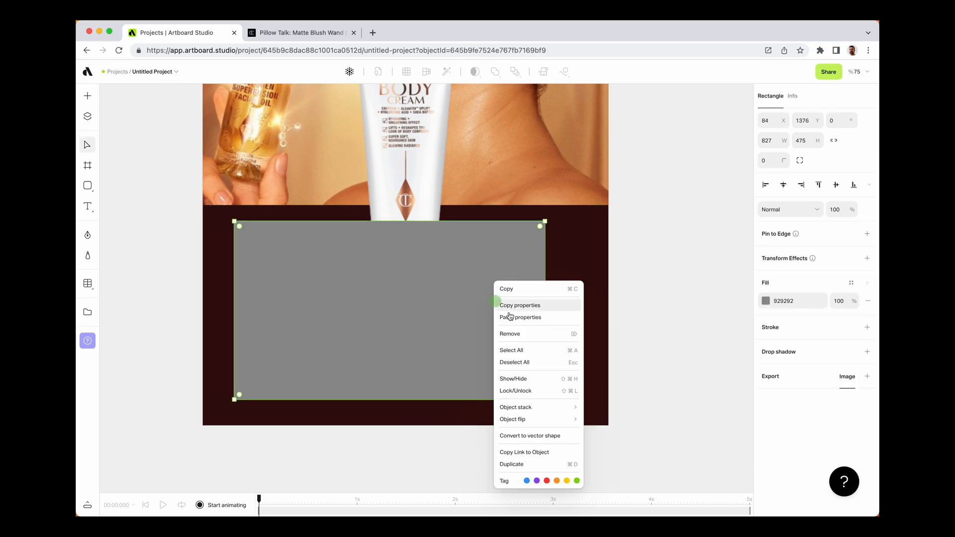
mouse_move(546, 407)
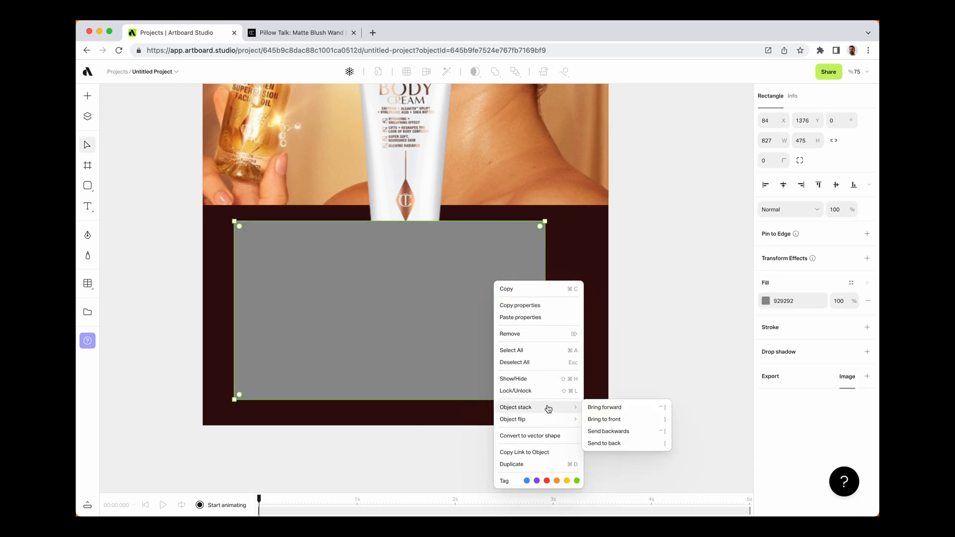
click(647, 443)
Fit the rectangle to the whole area below the photo, at X 0, Y 1333 and 1080 × 587 px.
click(259, 256)
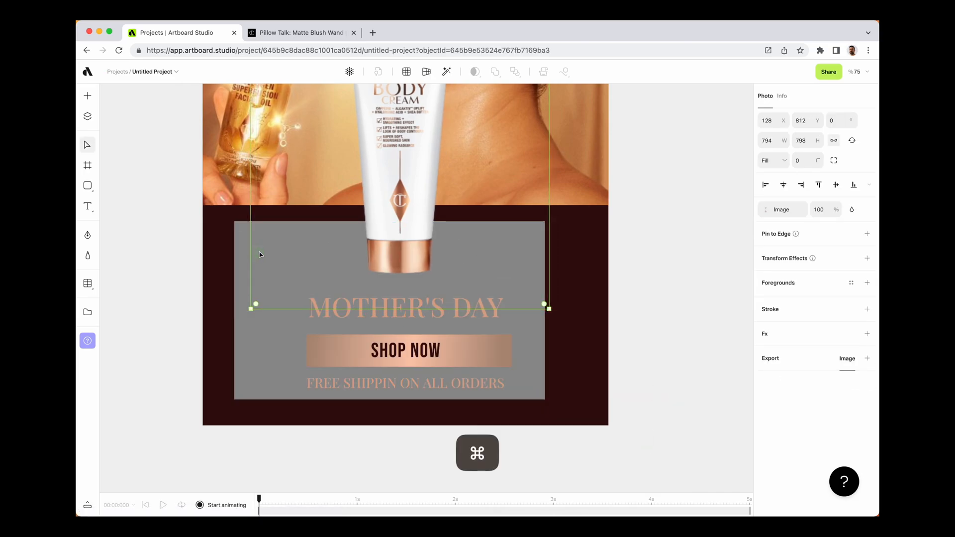
key(super+z)
drag(246, 255, 214, 241)
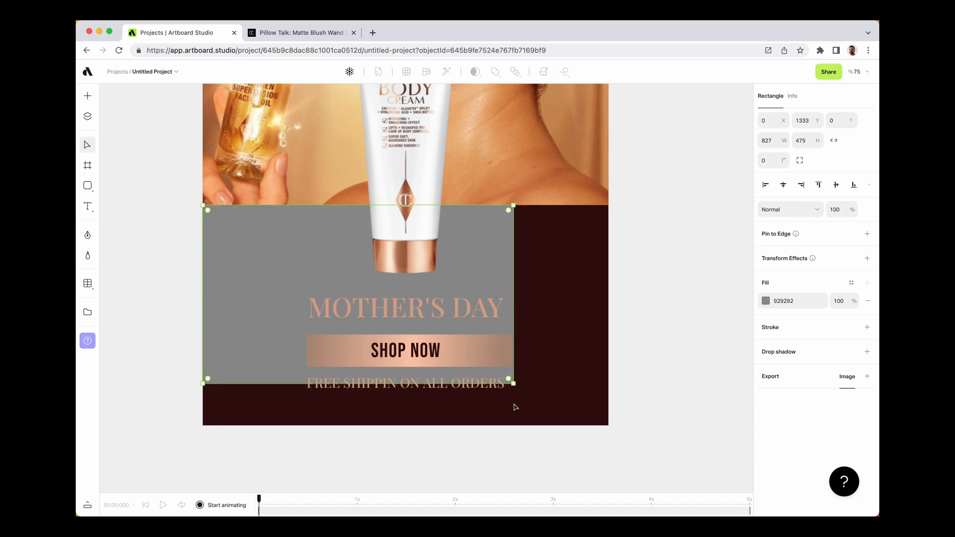
drag(513, 384, 608, 426)
Fill the rectangle with the pale peach FFECE2, lightened from the FBC8AE page colour.
click(766, 301)
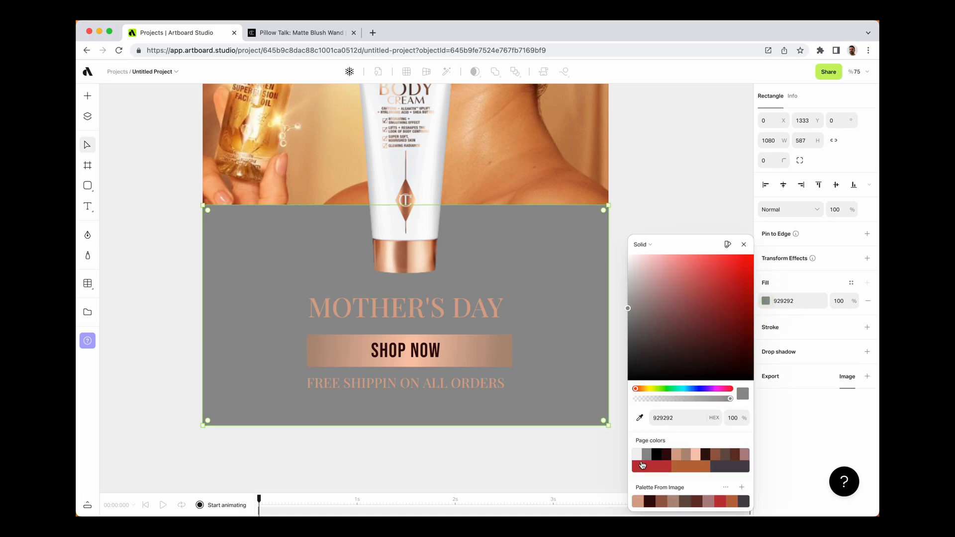
click(636, 455)
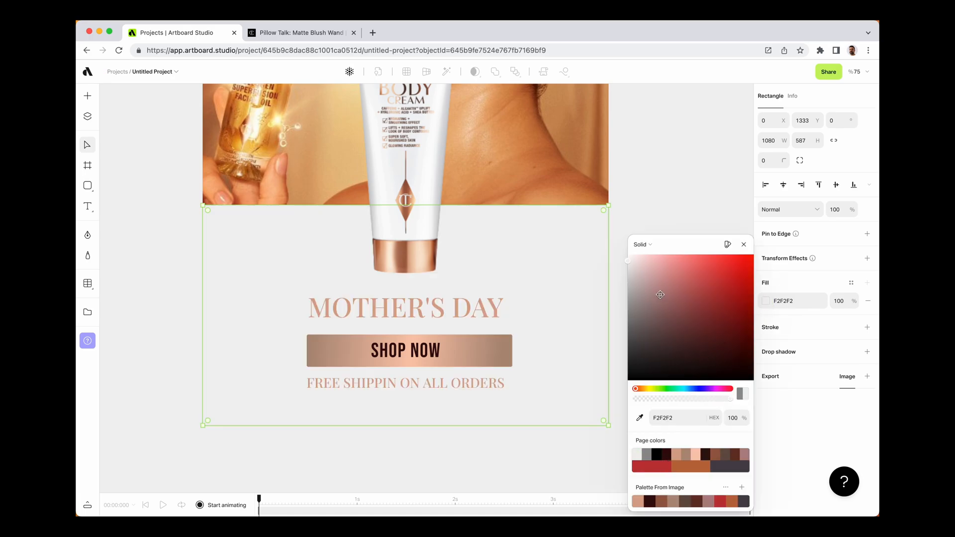
click(696, 453)
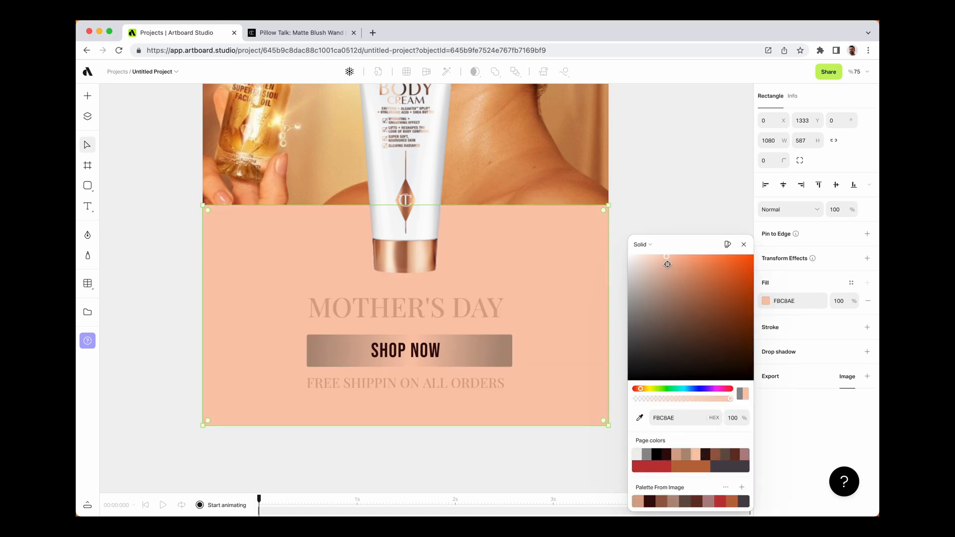
drag(665, 258, 643, 252)
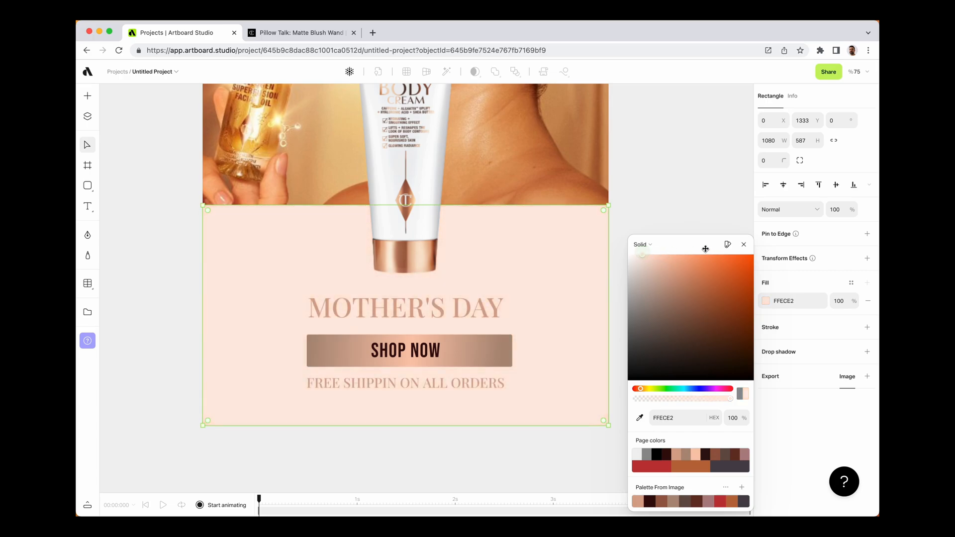
click(743, 245)
Recolour the MOTHER'S DAY headline with the dark maroon 350D0C.
scroll(662, 313, down, 4)
click(671, 323)
click(541, 314)
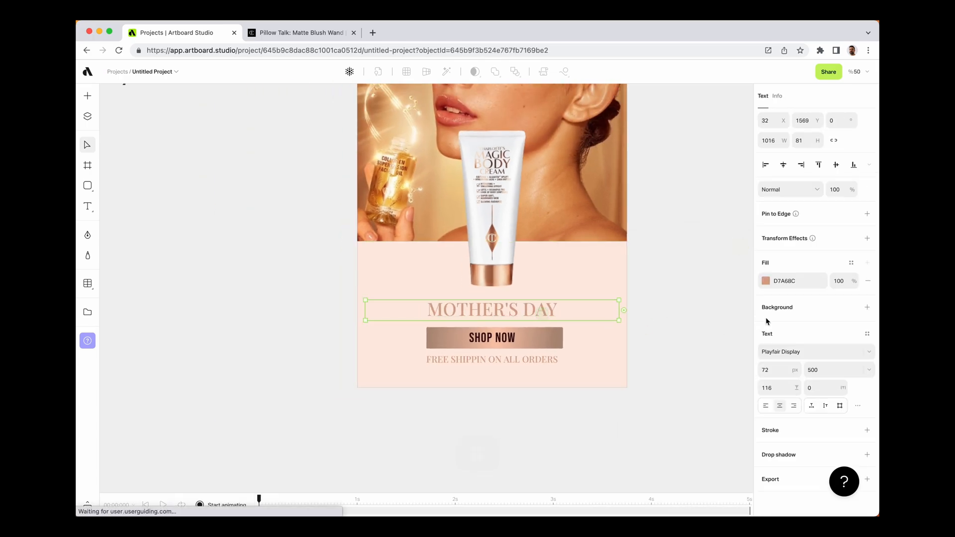
click(765, 281)
click(671, 457)
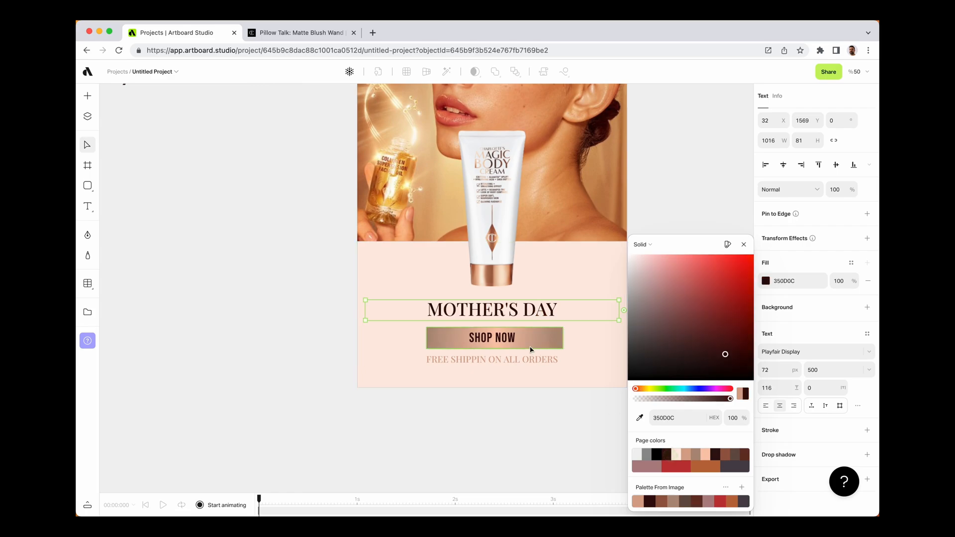
Give the free shipping line and the MOTHER'S DAY headline the same dark maroon fill by replacing their mixed fills.
click(530, 361)
shift+click(522, 311)
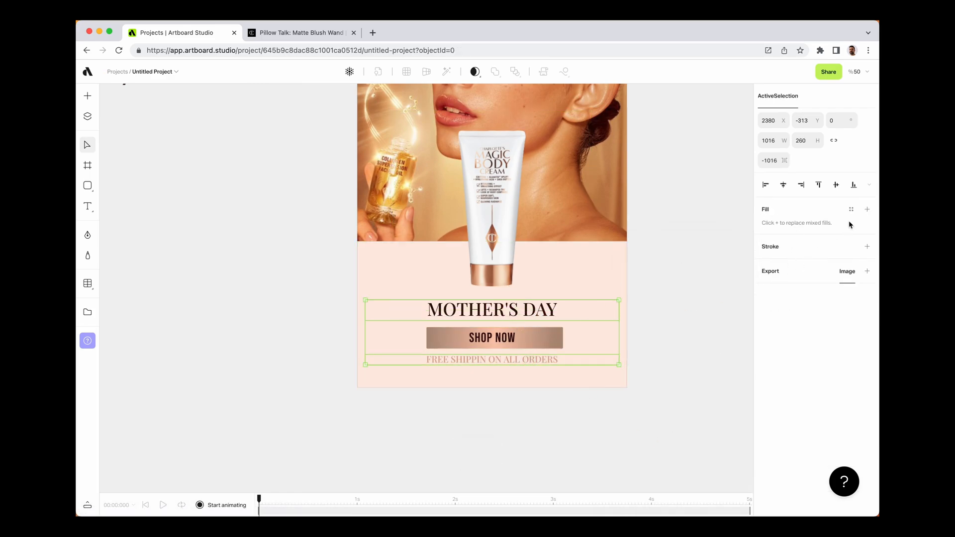
click(866, 211)
click(764, 229)
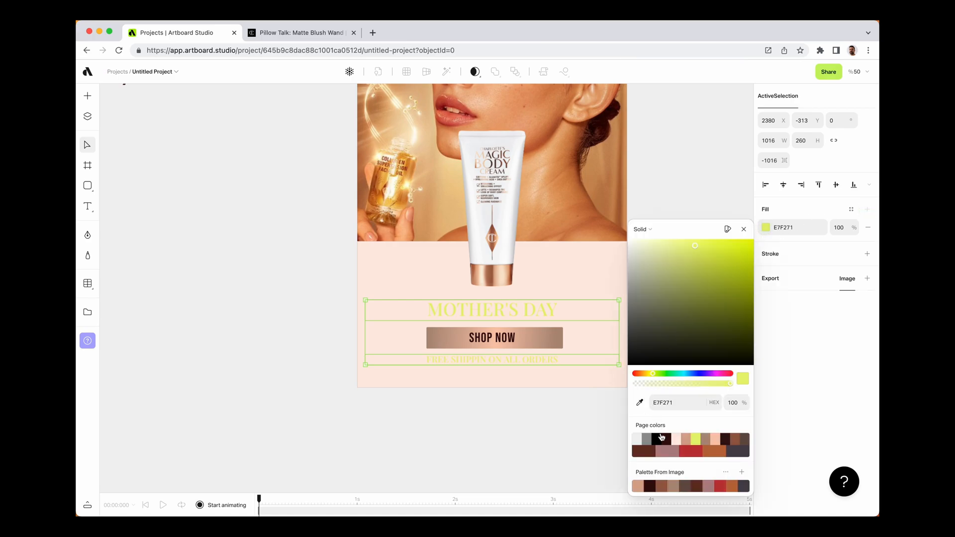
click(667, 440)
click(745, 232)
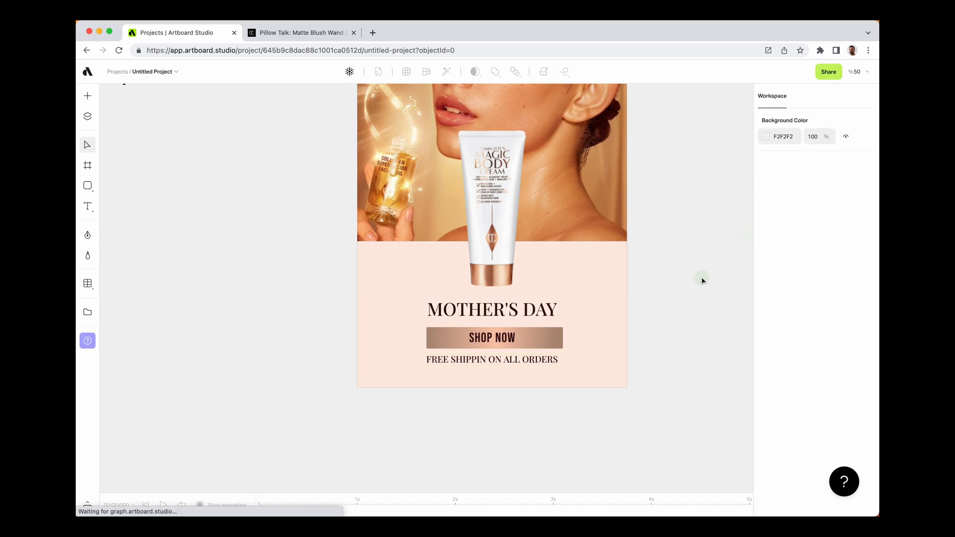
Set both end stops of the SHOP NOW button's linear gradient to D7A68C.
click(557, 343)
click(765, 300)
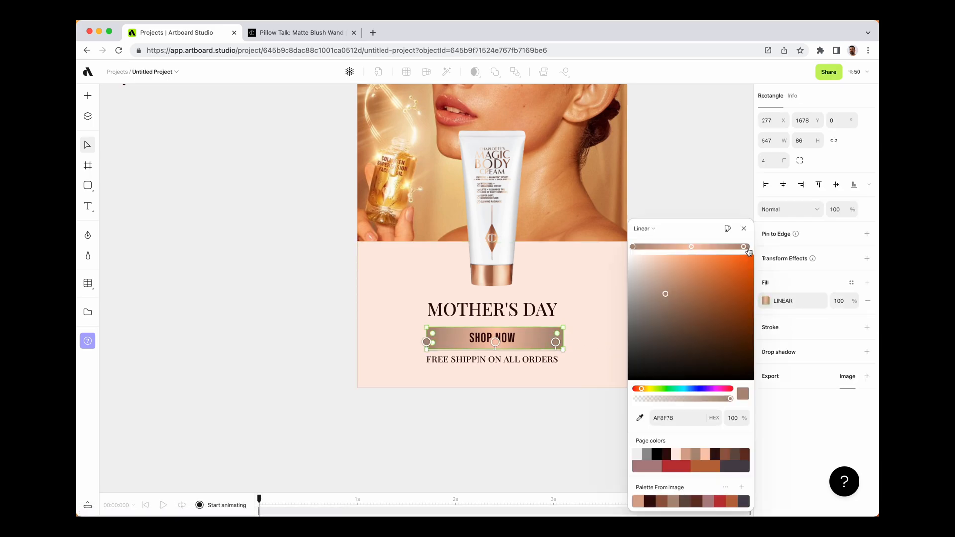
click(724, 456)
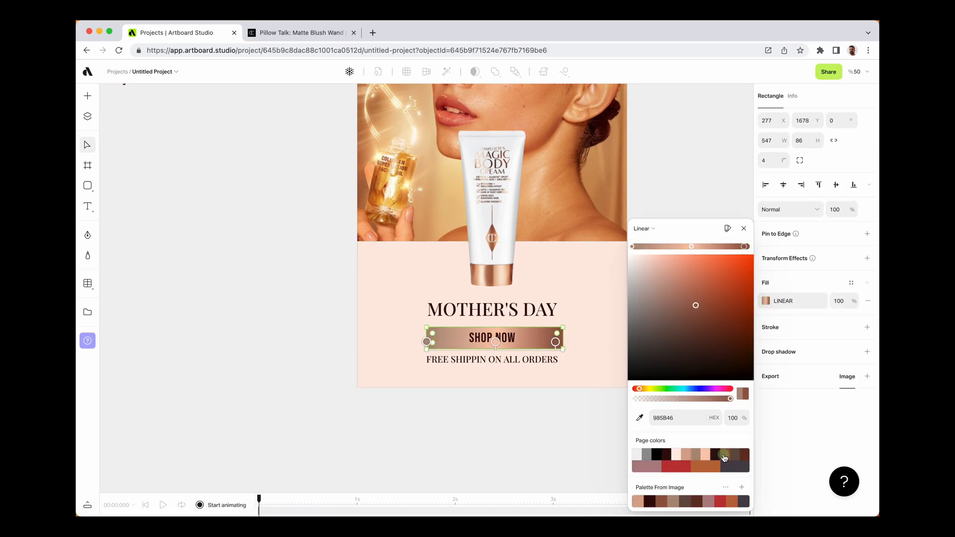
click(693, 456)
click(686, 456)
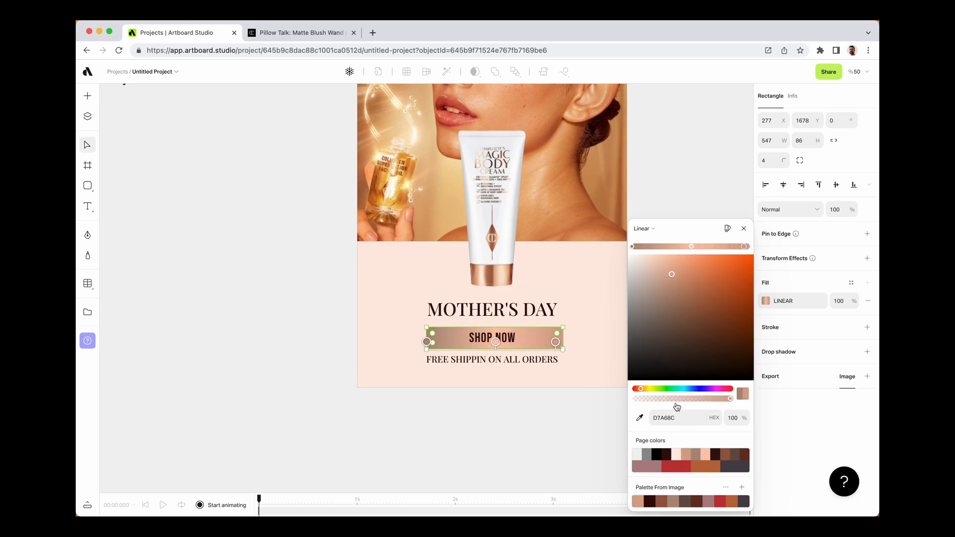
click(634, 247)
click(687, 455)
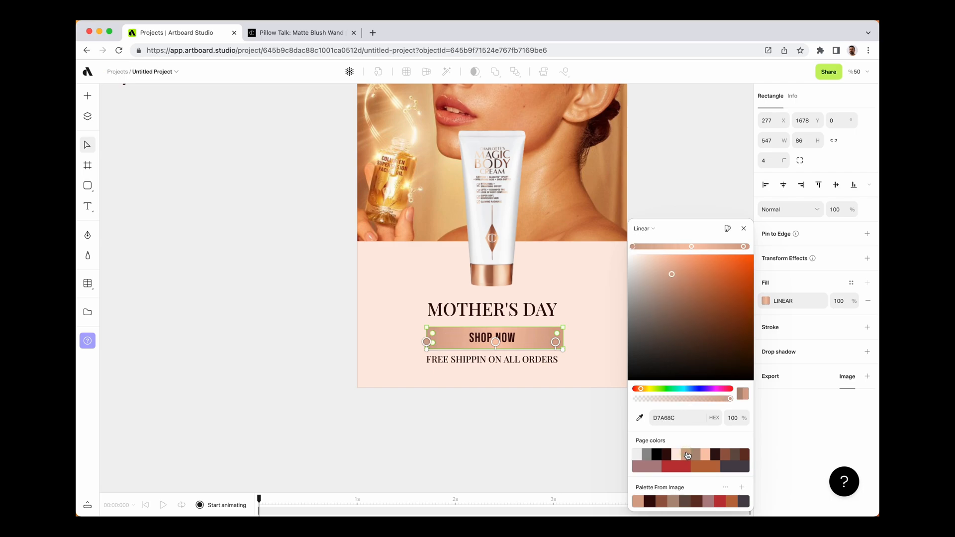
click(743, 229)
click(694, 242)
key(space)
drag(652, 330, 627, 356)
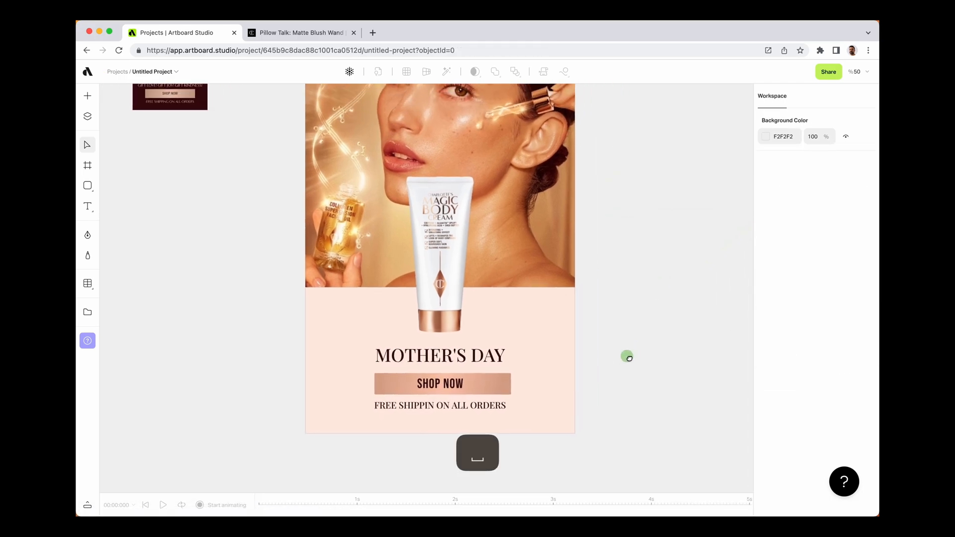
Darken the SHOP NOW button's linear gradient, using 311212 for both end stops and 985B46 for the middle stop.
click(504, 382)
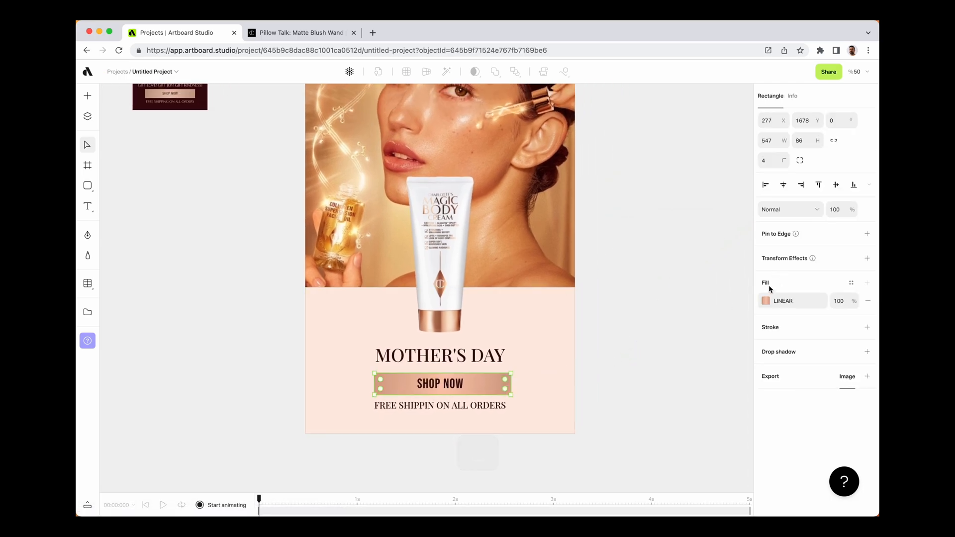
click(764, 301)
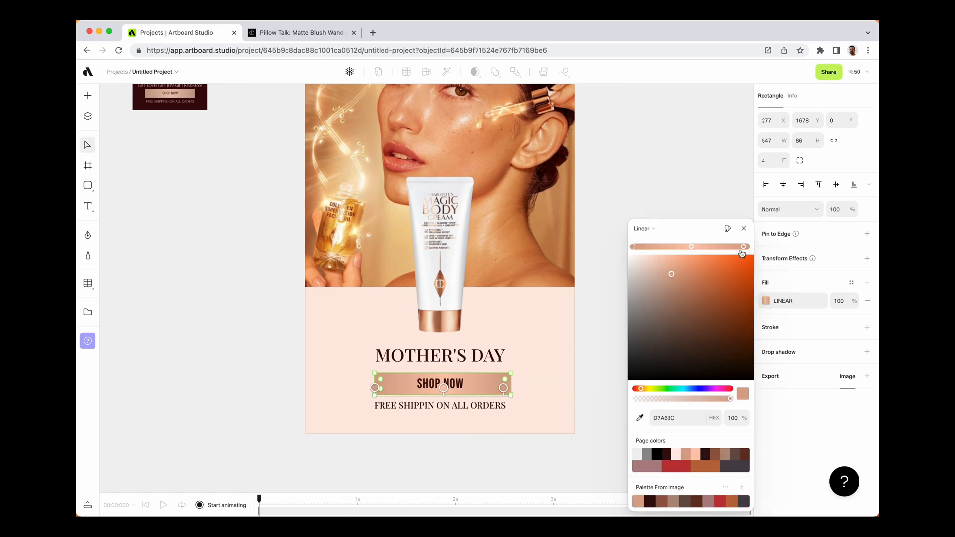
click(706, 454)
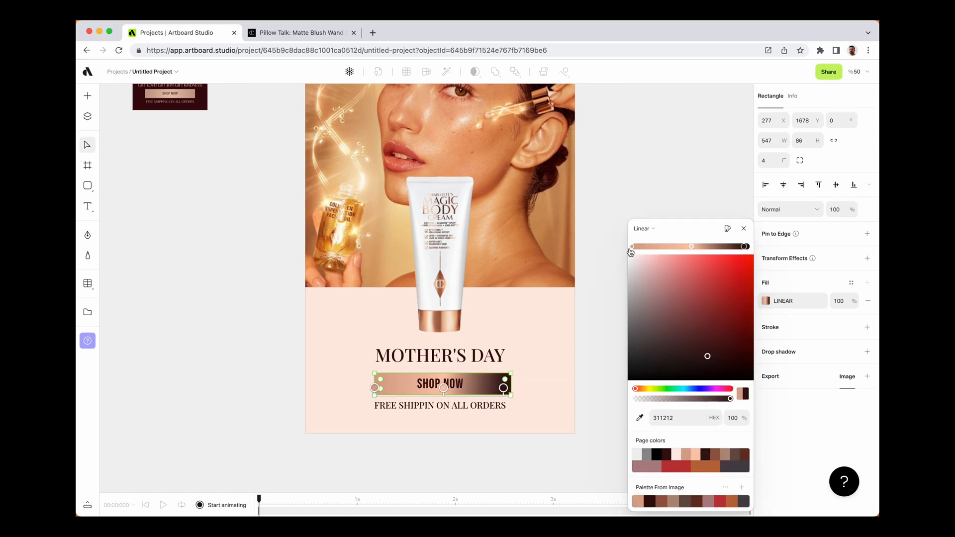
click(709, 456)
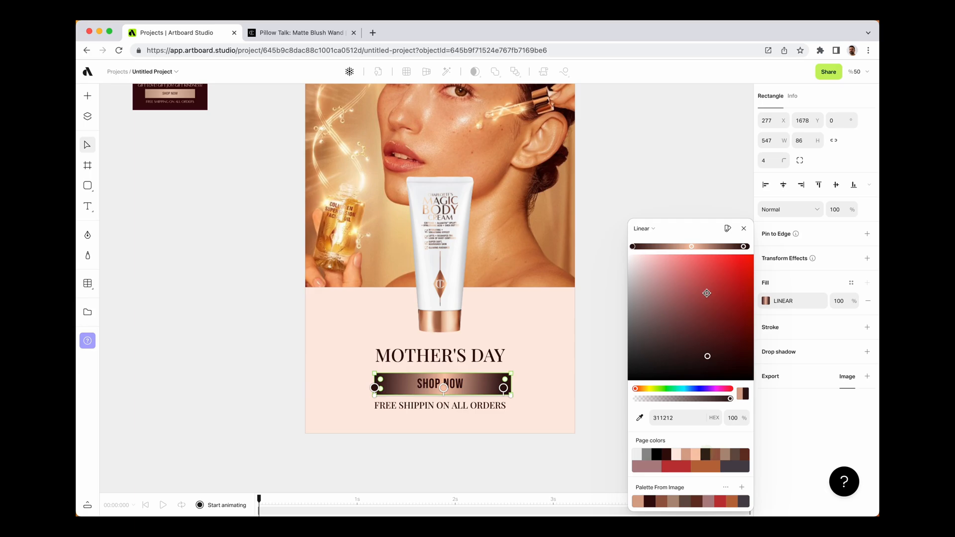
click(691, 246)
click(718, 457)
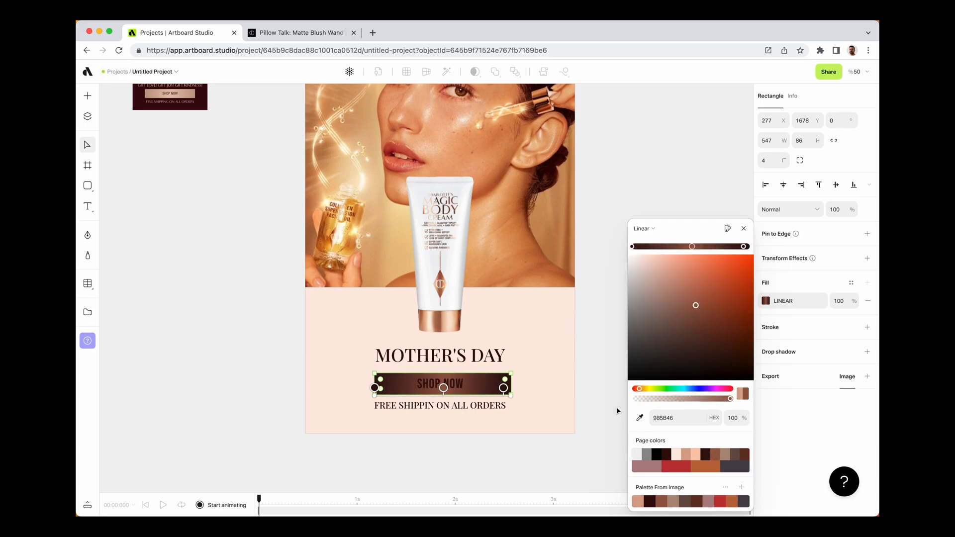
click(618, 412)
Recolour the SHOP NOW text with the pale peach FFECE2.
click(439, 384)
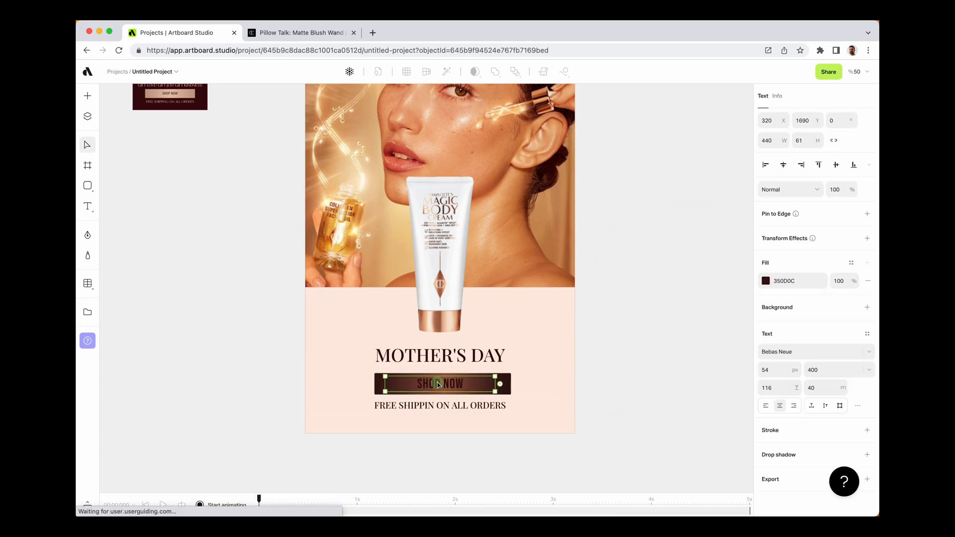
click(765, 281)
click(677, 456)
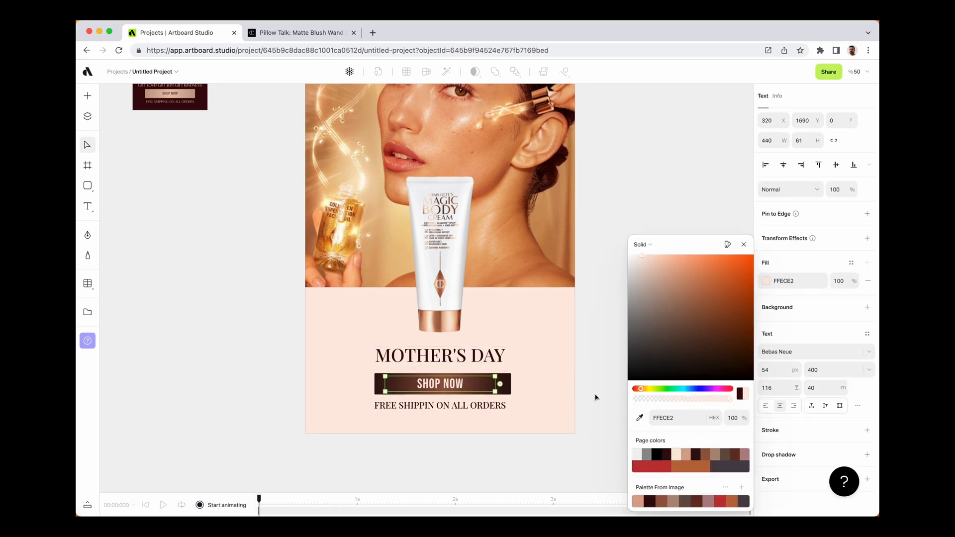
click(598, 392)
Enlarge the MOTHER'S DAY headline until its lettering is slightly wider than the SHOP NOW button.
key(space)
drag(630, 344, 655, 364)
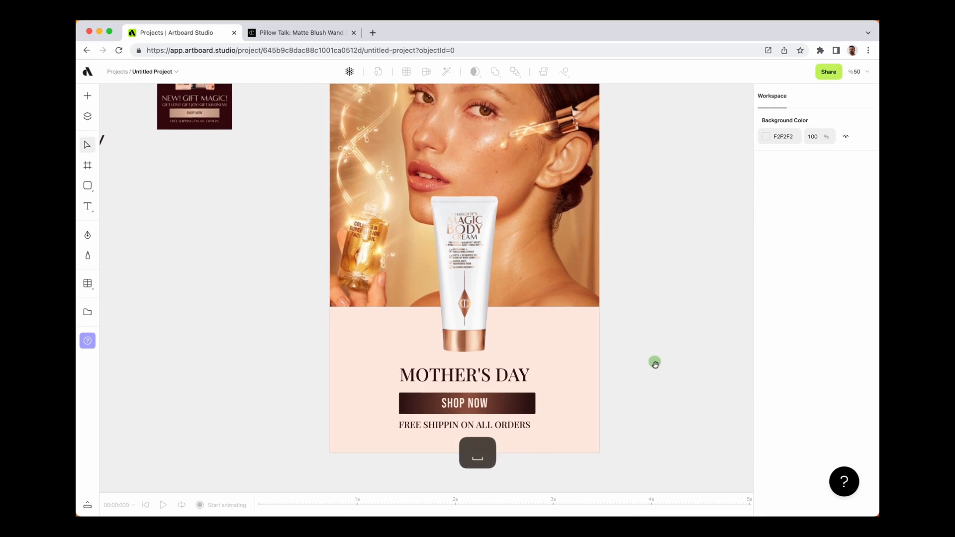
click(528, 377)
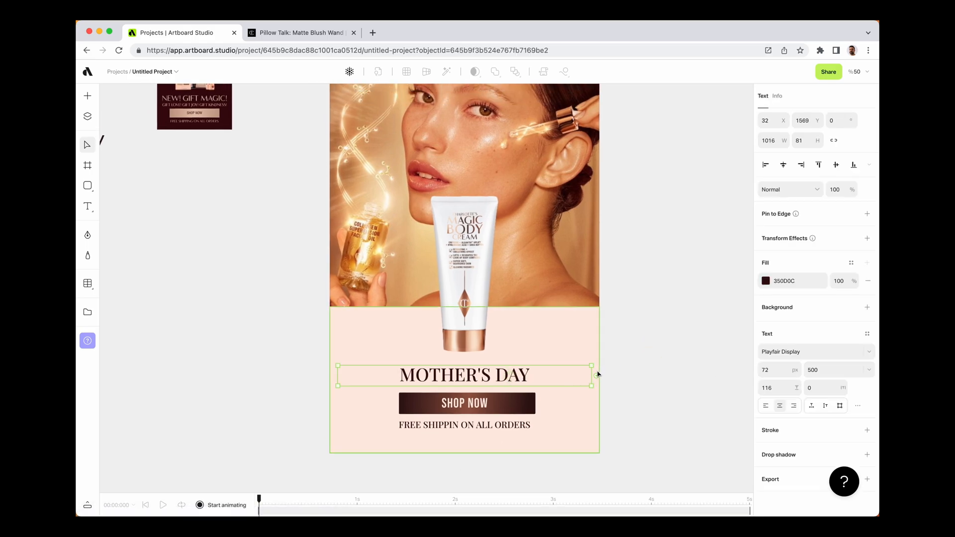
drag(597, 376, 599, 363)
click(673, 394)
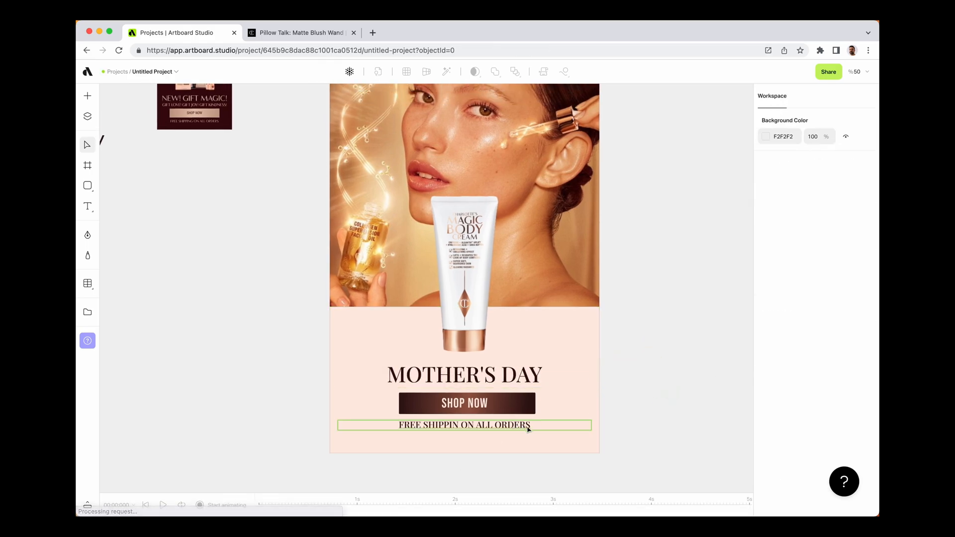
Lock the peach background rectangle behind the texts and button.
click(551, 442)
right_click(569, 401)
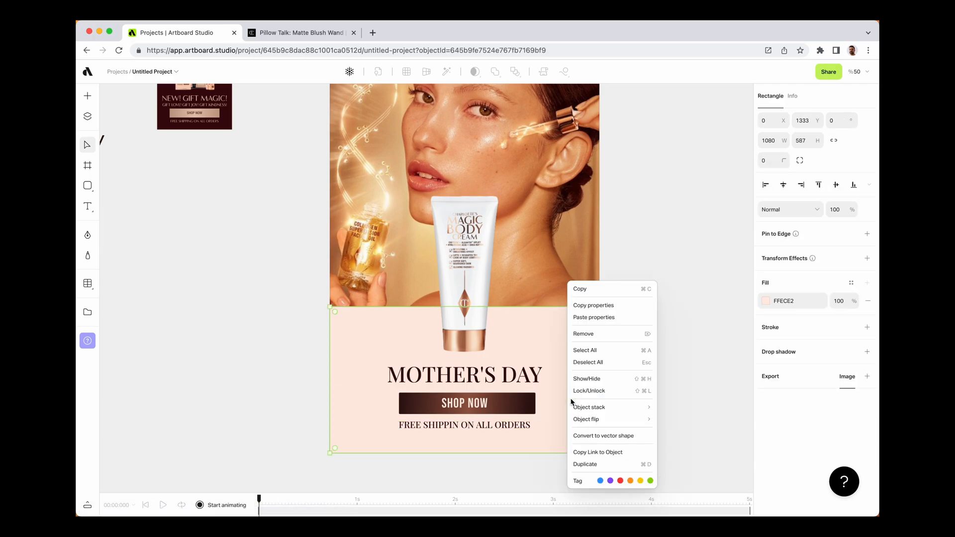
click(585, 391)
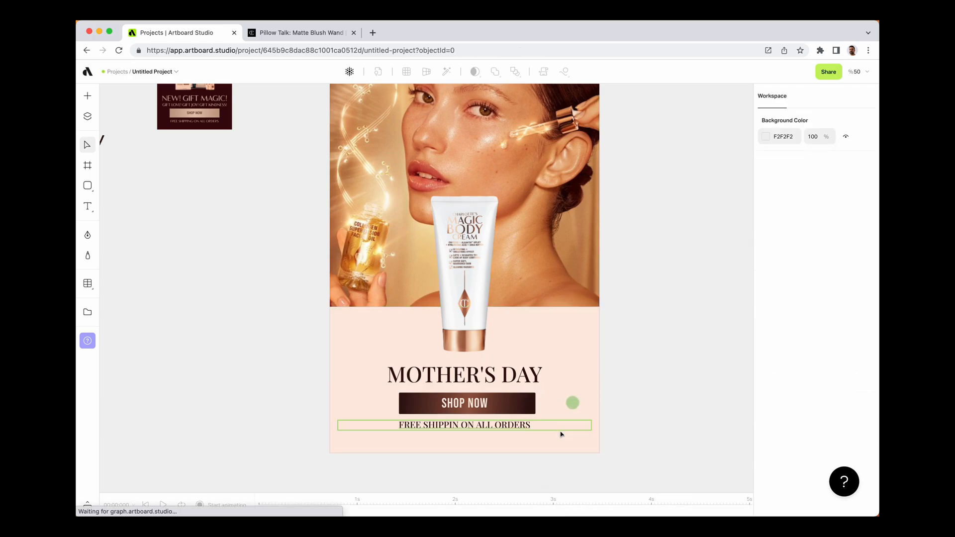
Move the SHOP NOW button and shipping line slightly down and adjust the MOTHER'S DAY headline's vertical position above them.
drag(559, 435, 487, 412)
click(492, 383)
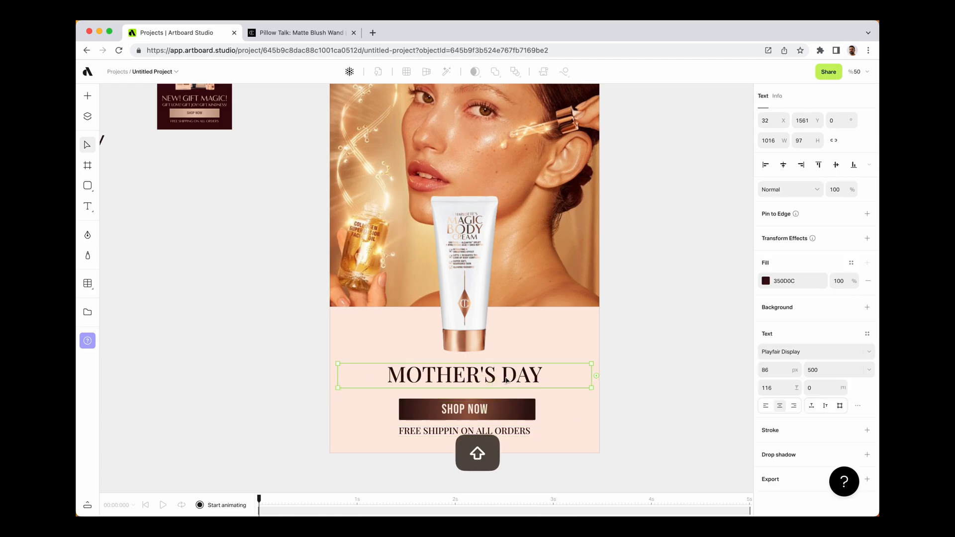
drag(506, 381, 506, 385)
drag(533, 342, 572, 428)
click(641, 351)
Draw a circle about 303 px across on the photo beside the cream tube and remove its fill.
scroll(642, 350, up, 3)
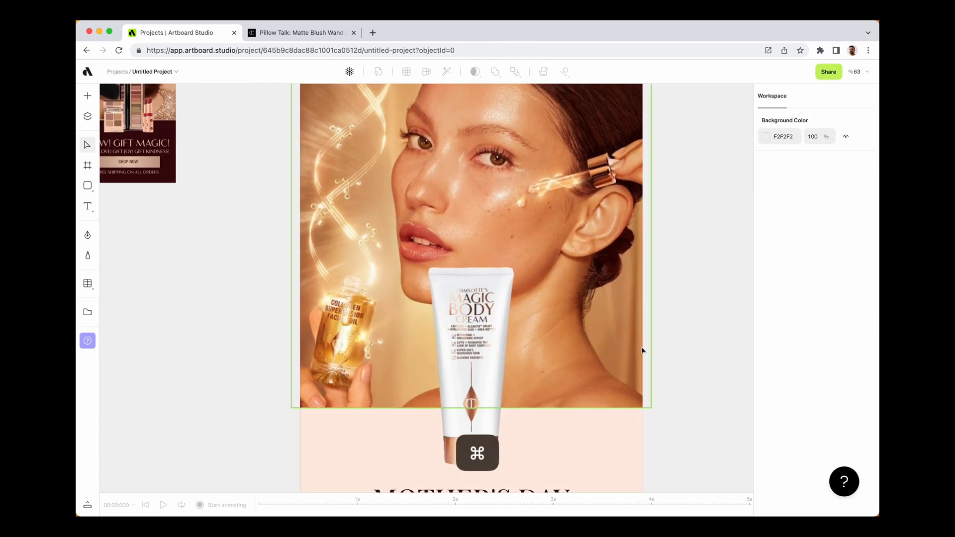
key(e)
drag(536, 258, 632, 354)
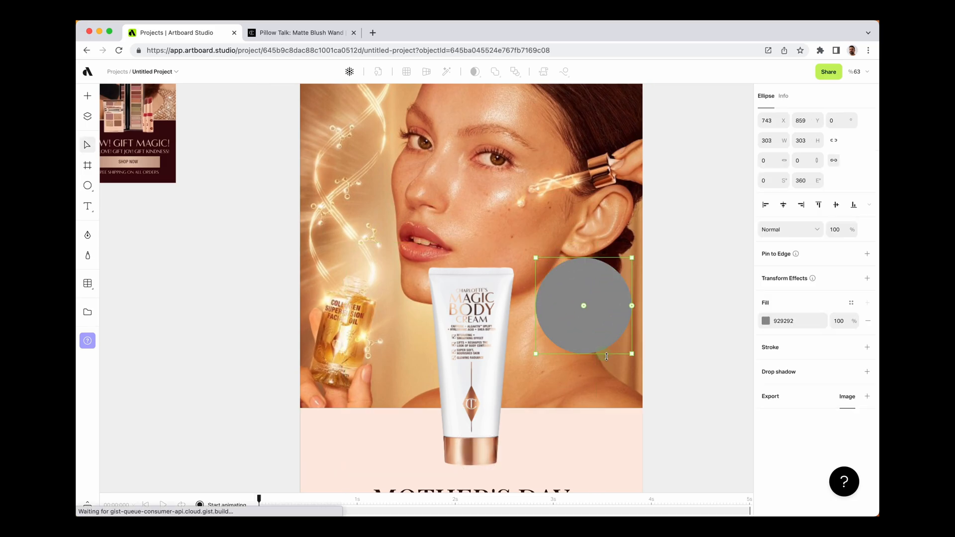
click(868, 322)
Add a 10 px stroke to the circle.
click(867, 330)
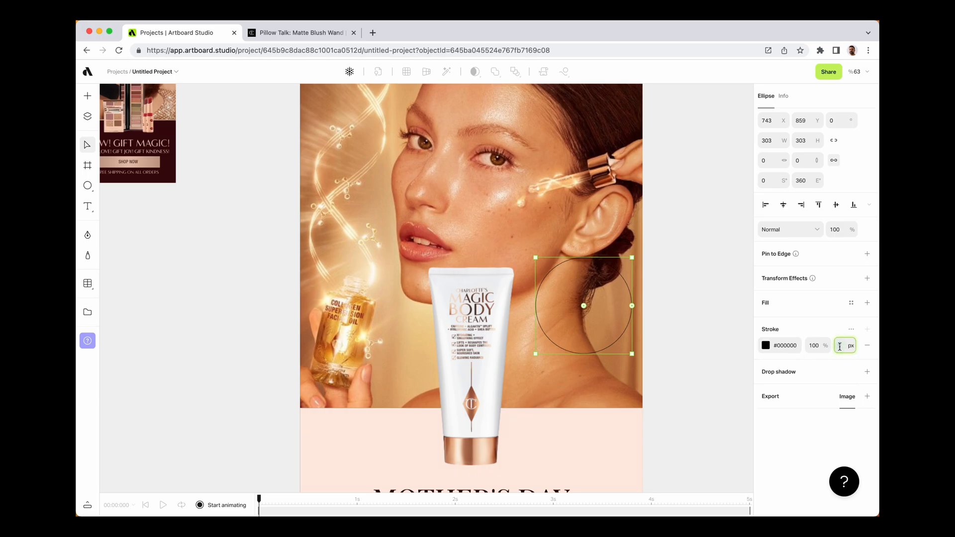
key(Up)
key(Up)
key(Up)
key(Up)
key(Up)
key(Up)
key(Up)
key(Up)
key(Up)
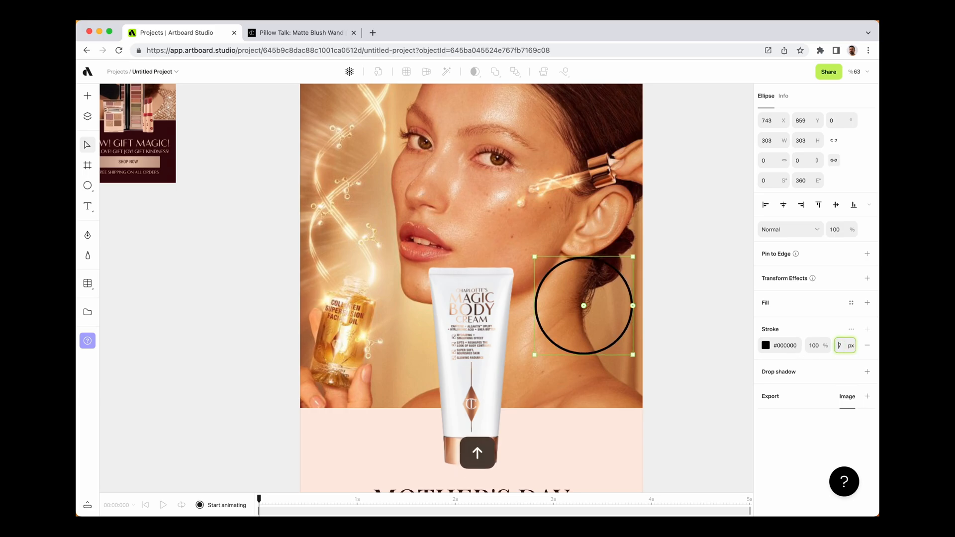
Colour the circle's stroke white, FFFFFF.
click(766, 346)
drag(639, 264, 603, 237)
click(744, 244)
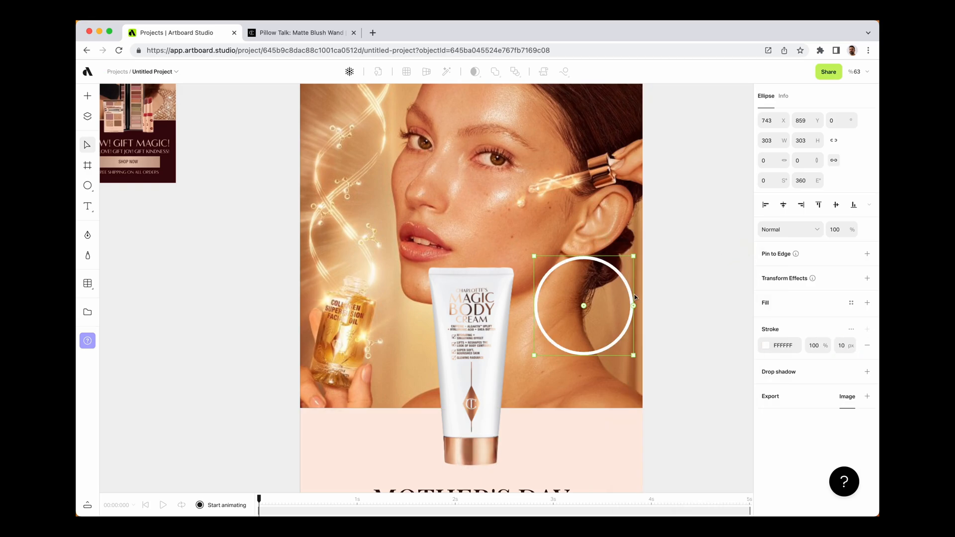
Centre the circle over the tube's lower half and recolour its stroke with the background's pale peach FFECE2.
mouse_move(623, 282)
mouse_down()
mouse_move(515, 343)
mouse_move(512, 362)
mouse_up()
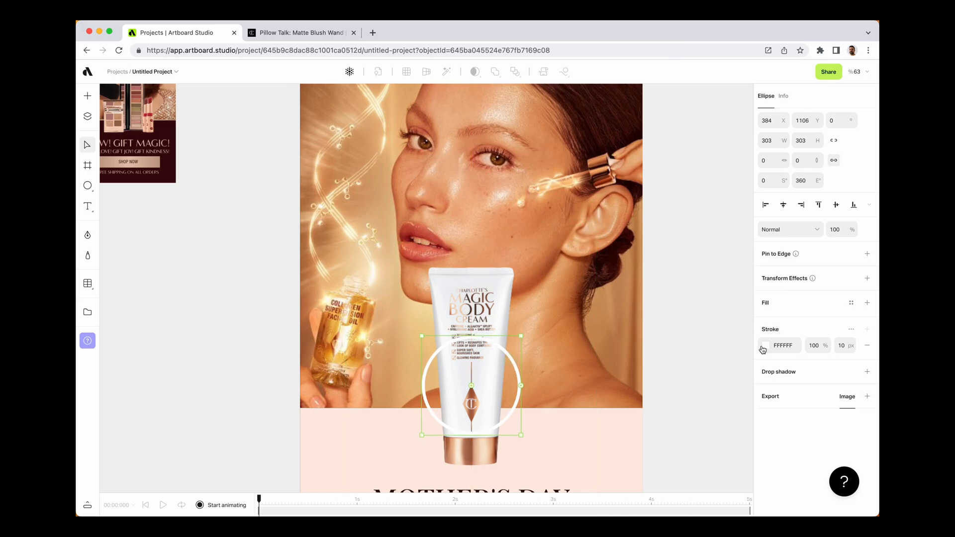
click(765, 348)
click(640, 420)
click(569, 430)
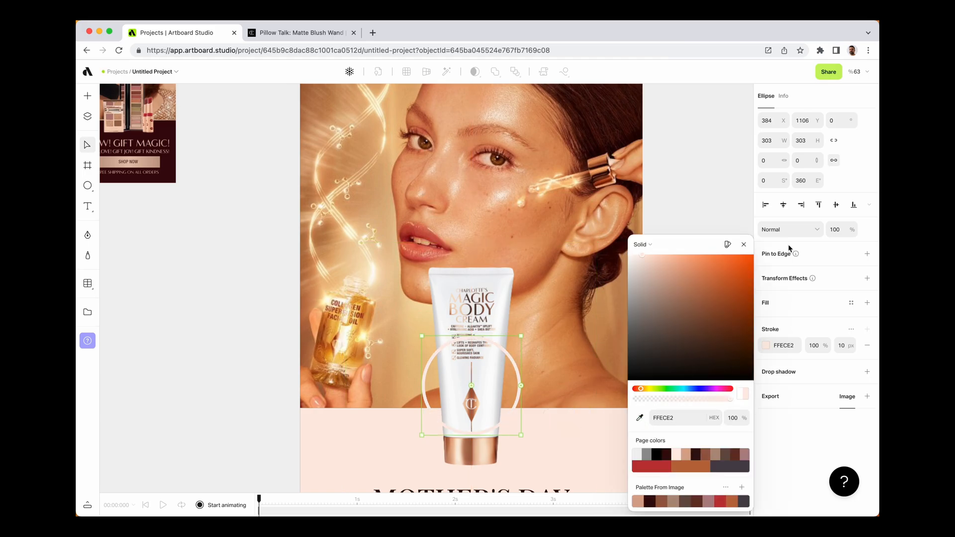
click(744, 244)
click(703, 288)
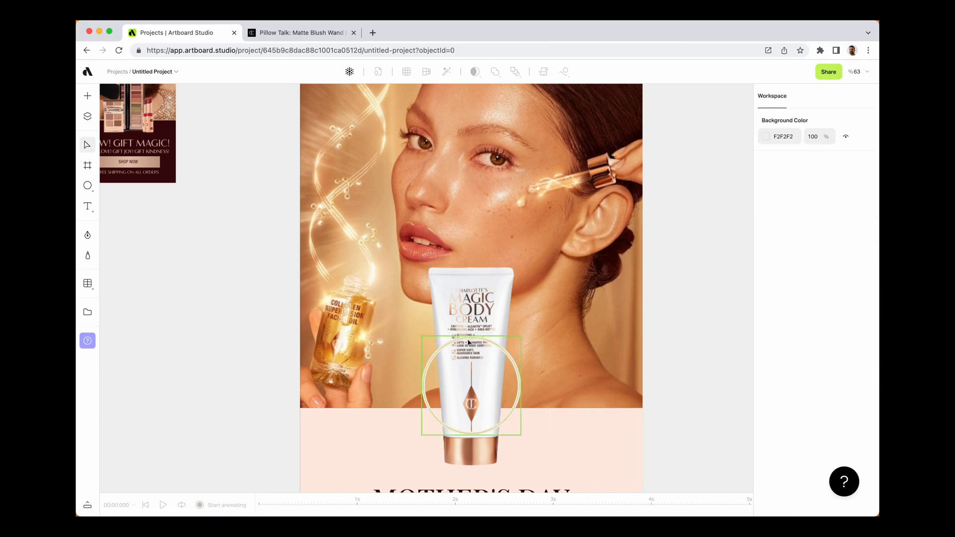
Move the cream tube's image layer to the top of Artboard 1 so it sits in front of the circle.
click(459, 339)
click(87, 117)
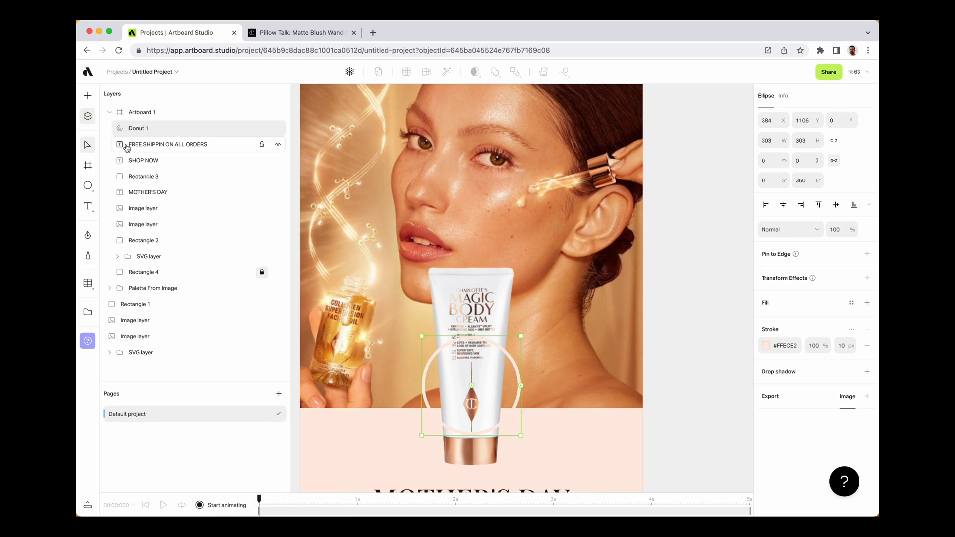
drag(142, 208, 141, 129)
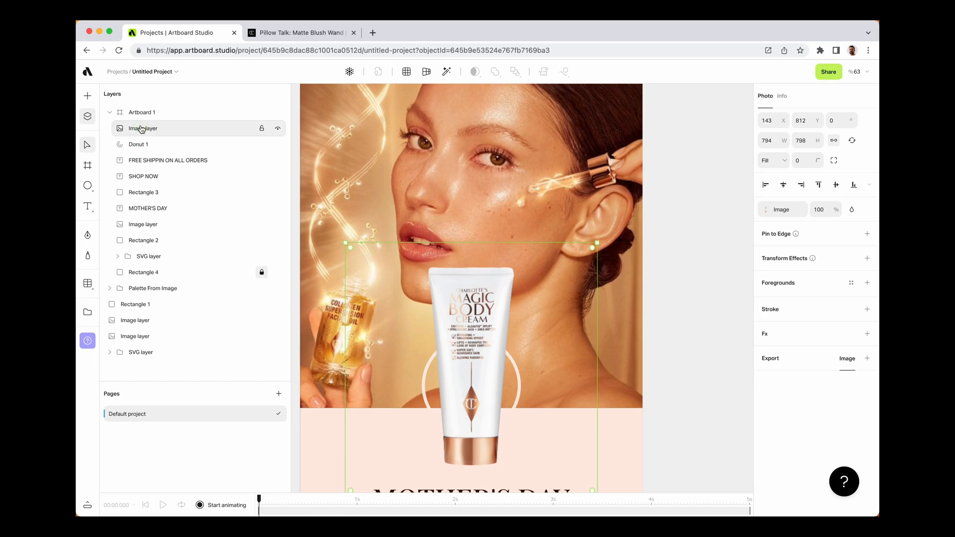
Add a Transform Effect to the circle and set its translation to 0 in both X and Y.
click(140, 145)
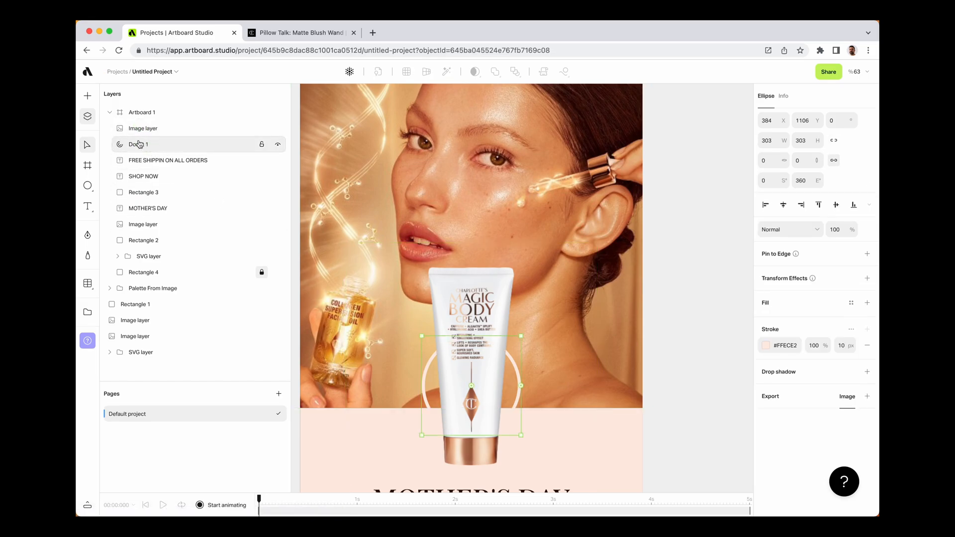
click(88, 121)
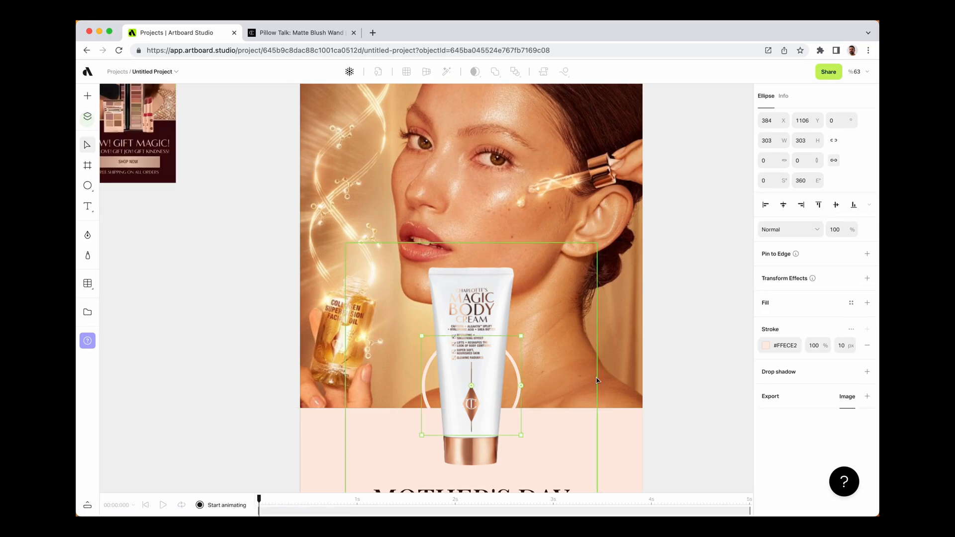
click(866, 279)
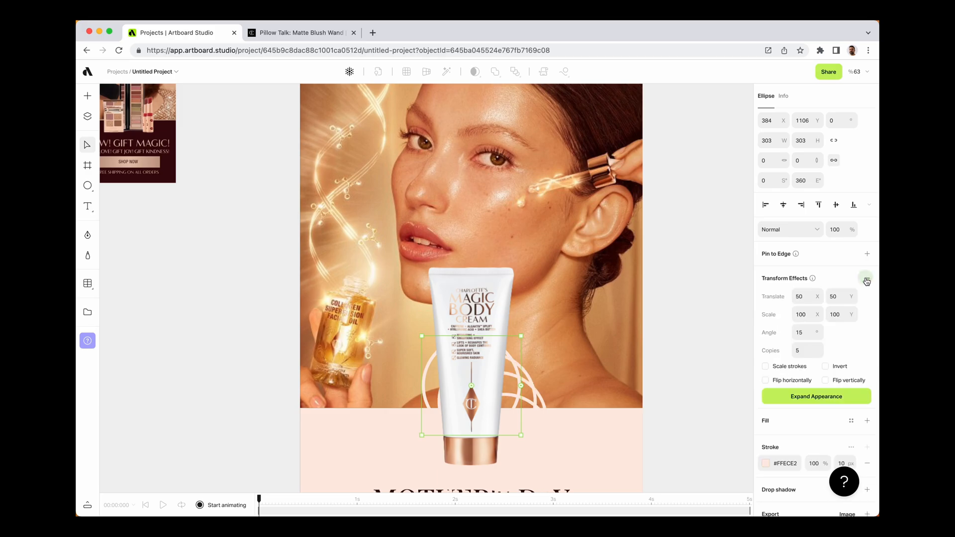
click(808, 296)
text(0)
key(Tab)
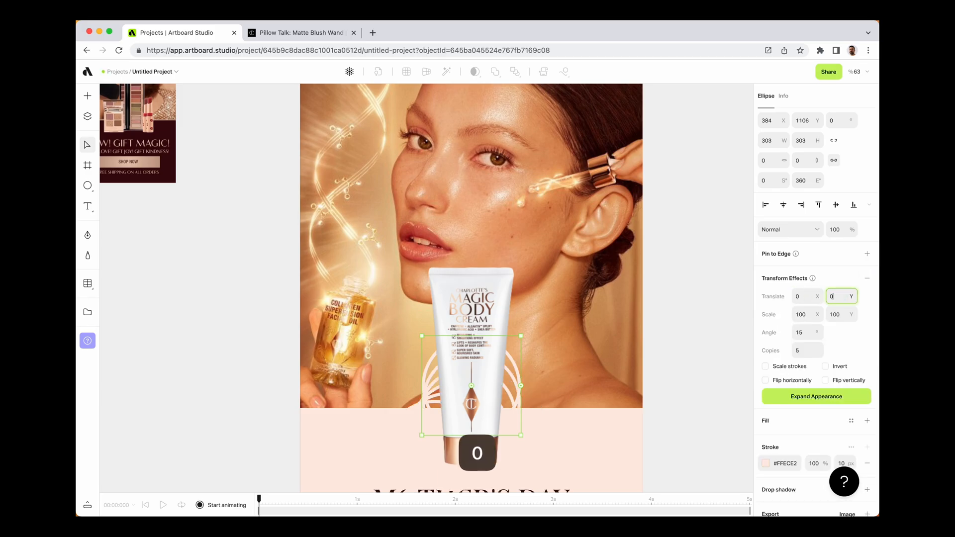
Set the circle's transform scale to 120 in X and Y and enable stroke scaling.
click(806, 314)
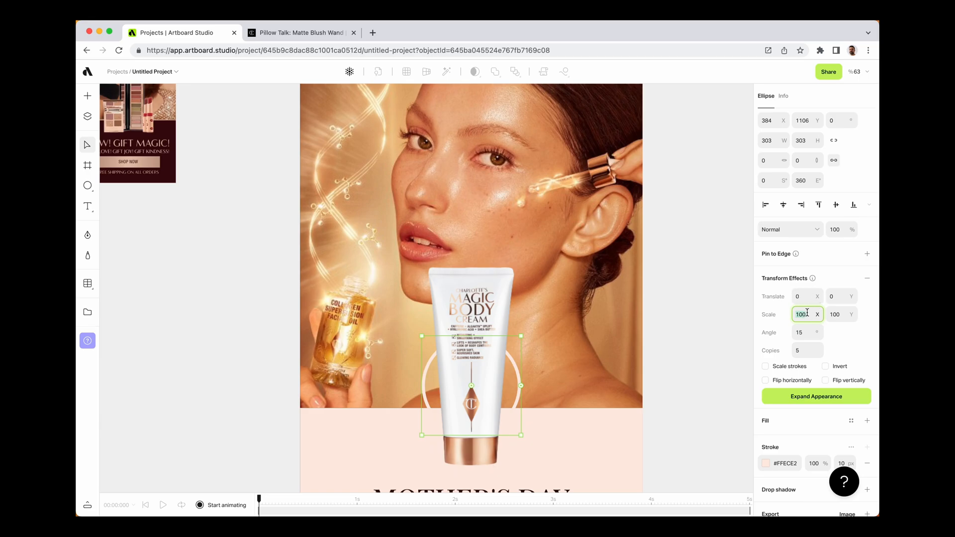
key(shift+Up)
key(shift+Up)
key(Tab)
key(shift+Up)
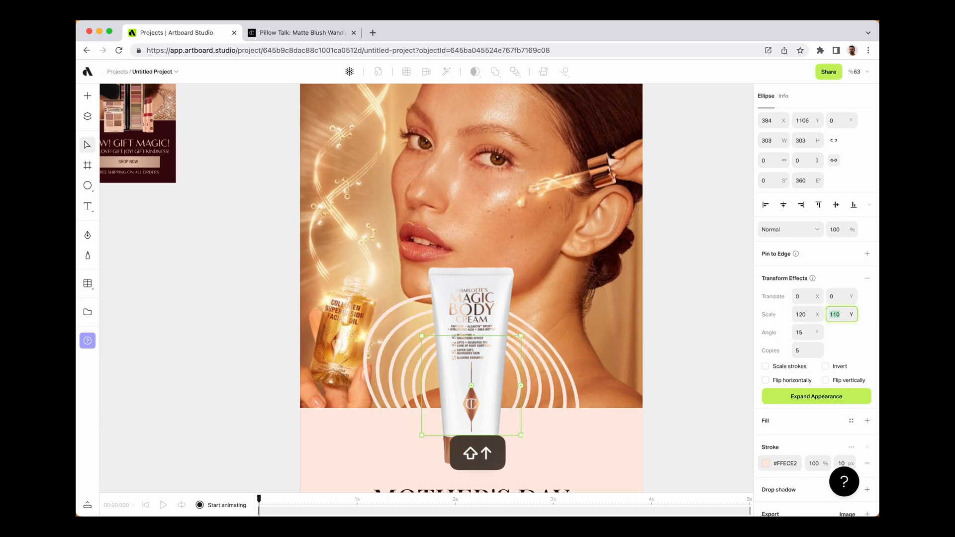
key(shift+Up)
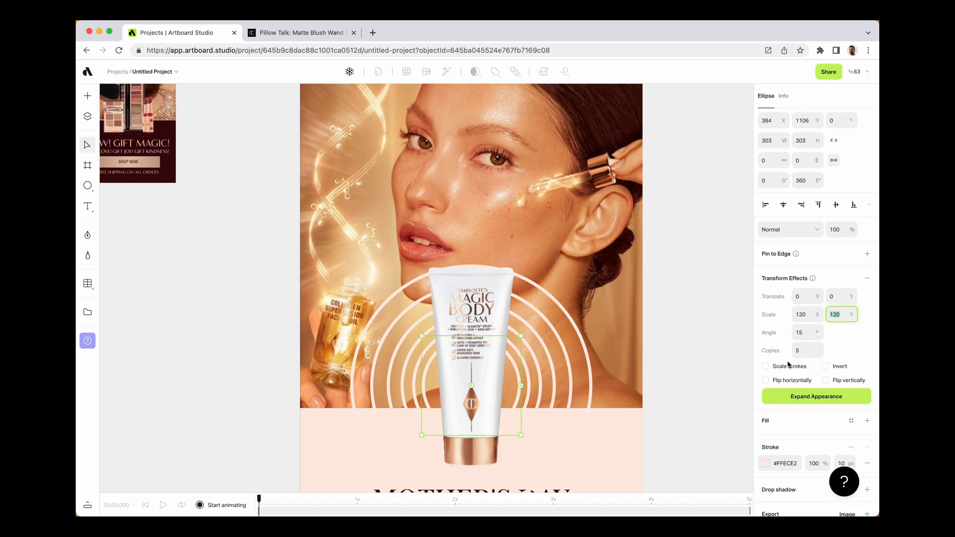
click(766, 366)
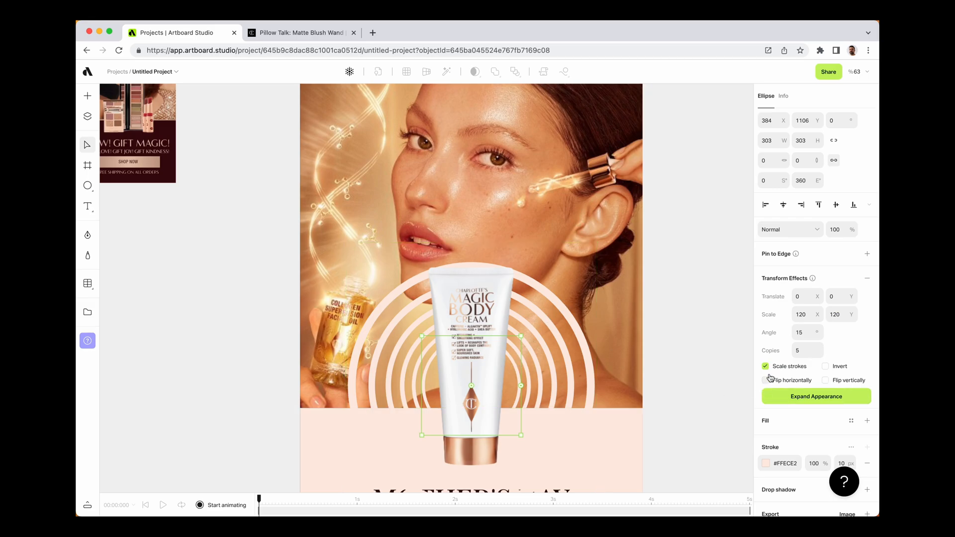
Set the circle's transform to 6 copies and reduce its scale to 118 in X and 113 in Y.
key(Up)
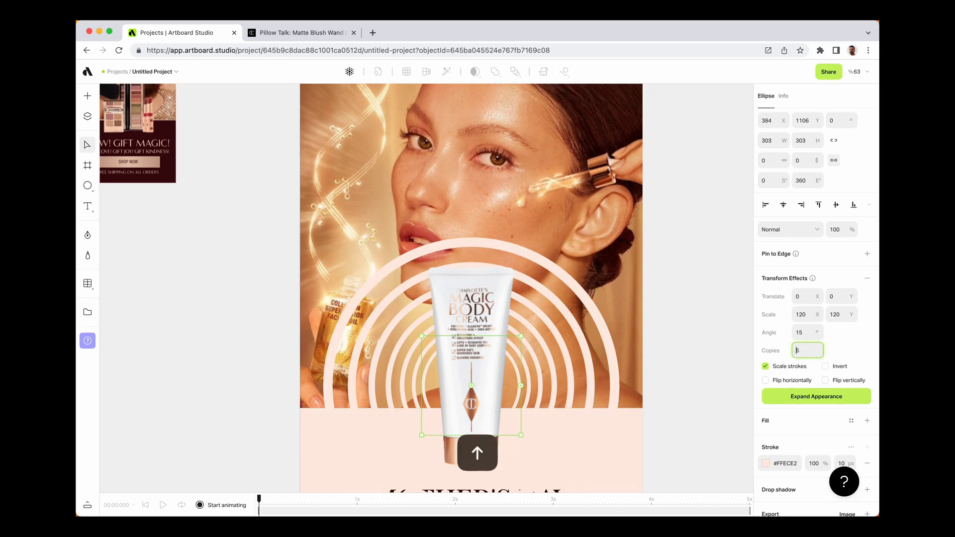
click(809, 314)
key(Down)
key(Down)
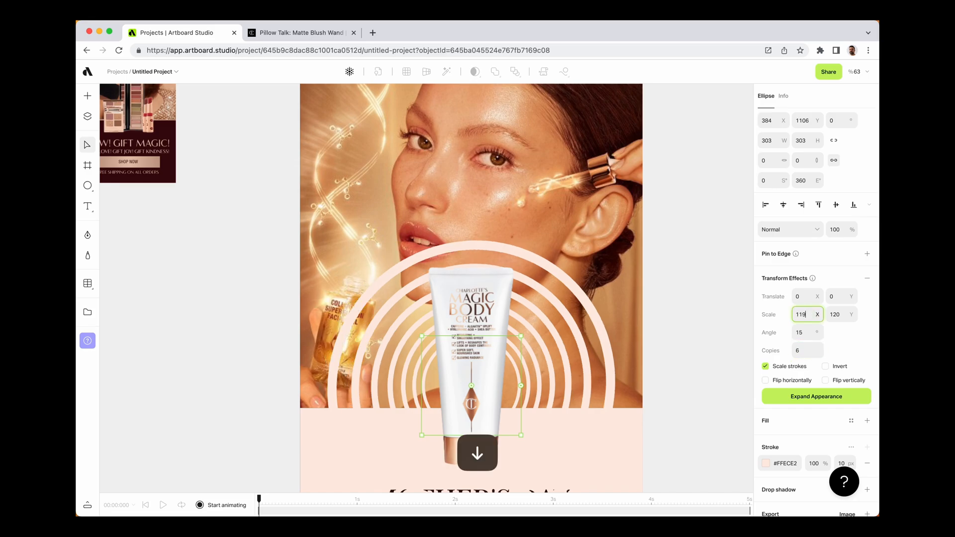
click(836, 315)
key(Down)
key(Down)
key(Down)
key(Down)
key(Down)
key(Down)
key(Down)
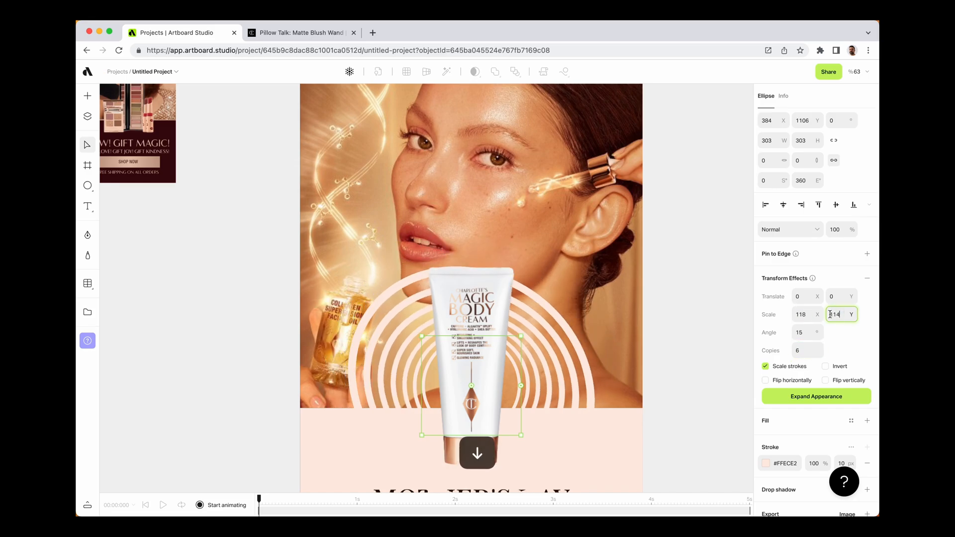
Reduce the rings' horizontal transform scale to 112.
click(806, 315)
key(Down)
key(Down)
key(Down)
key(Down)
key(Down)
key(Down)
click(802, 332)
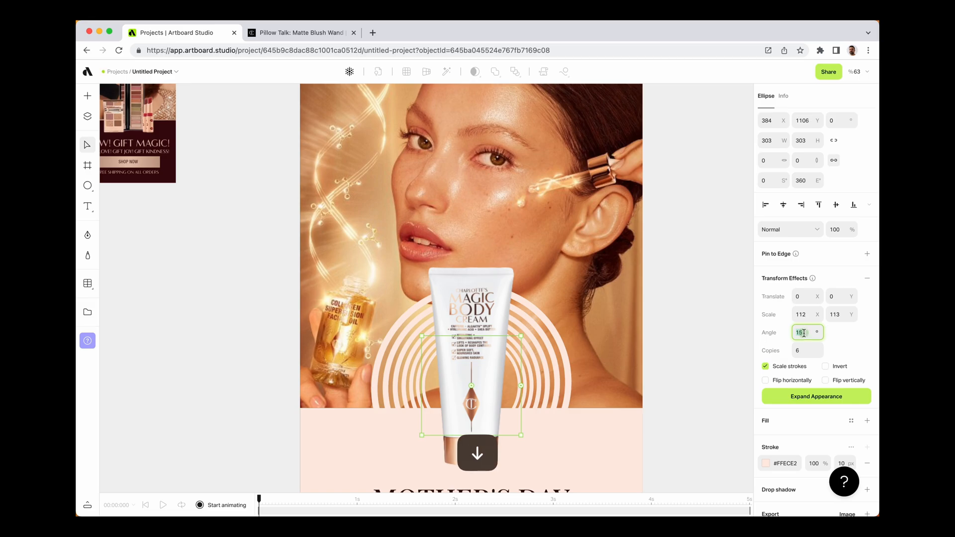
Set the number of ring copies in the Transform Effect to 7.
click(801, 349)
key(Up)
key(Up)
key(Up)
key(Down)
key(Down)
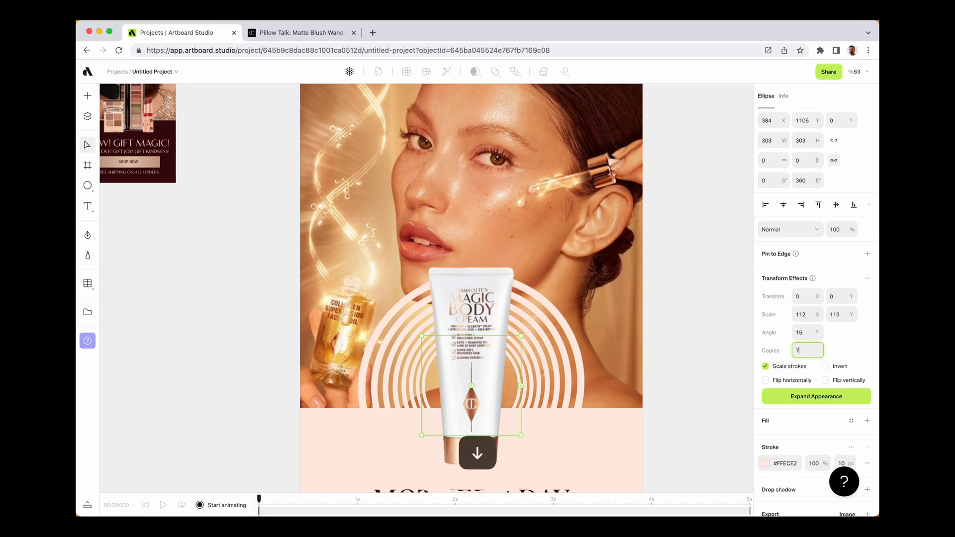
Set the rings' horizontal transform scale to 113 and shrink the base circle around its centre.
click(802, 333)
click(805, 314)
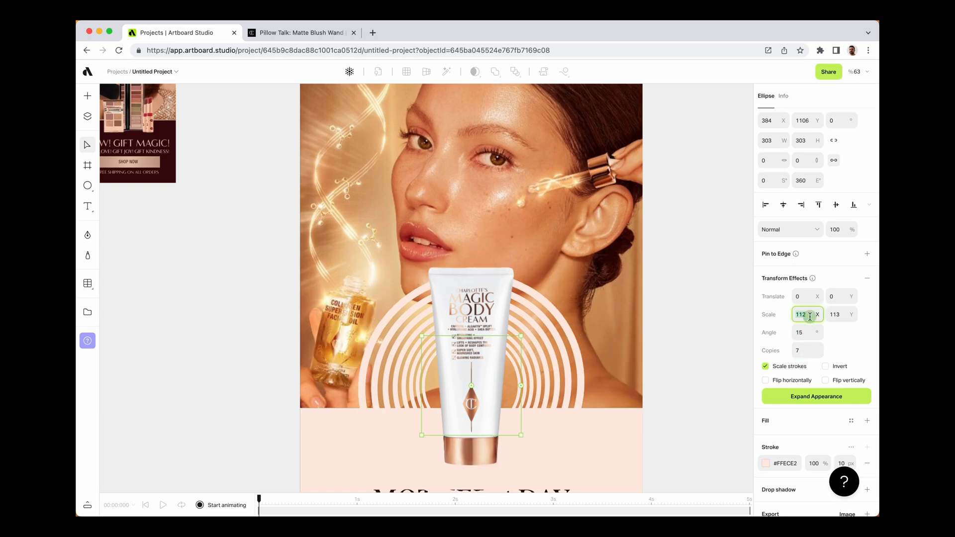
key(Up)
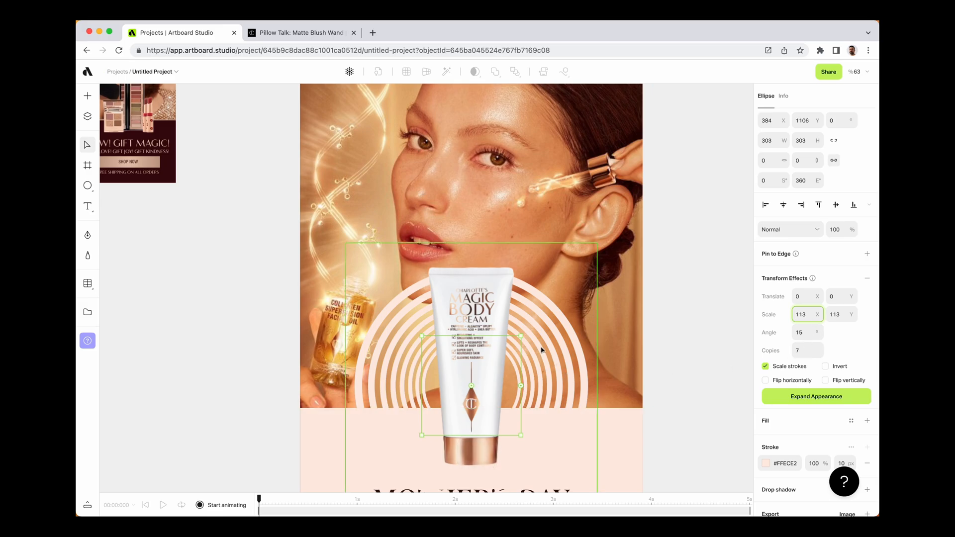
drag(520, 337, 505, 350)
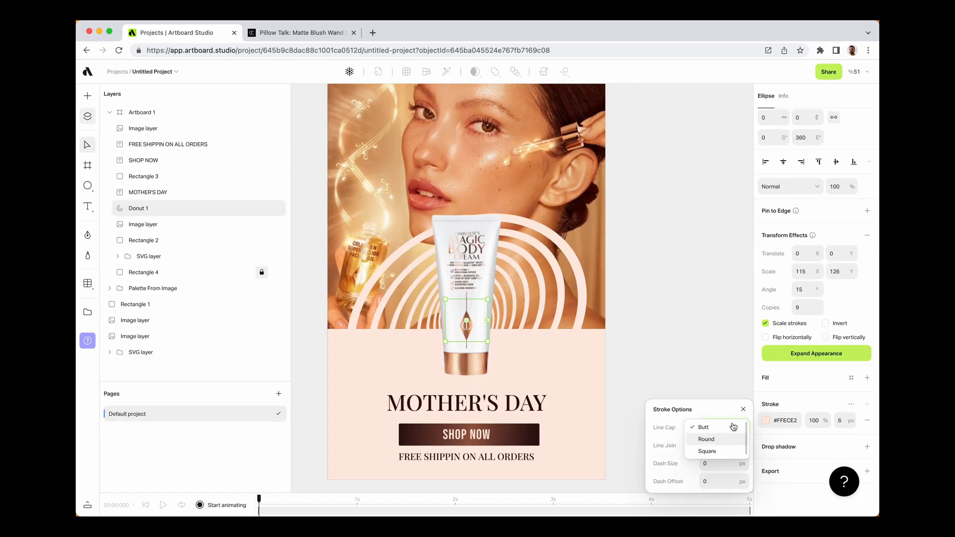
Turn the rings' stroke into dashes with a dash size of 10 px.
click(732, 430)
click(744, 407)
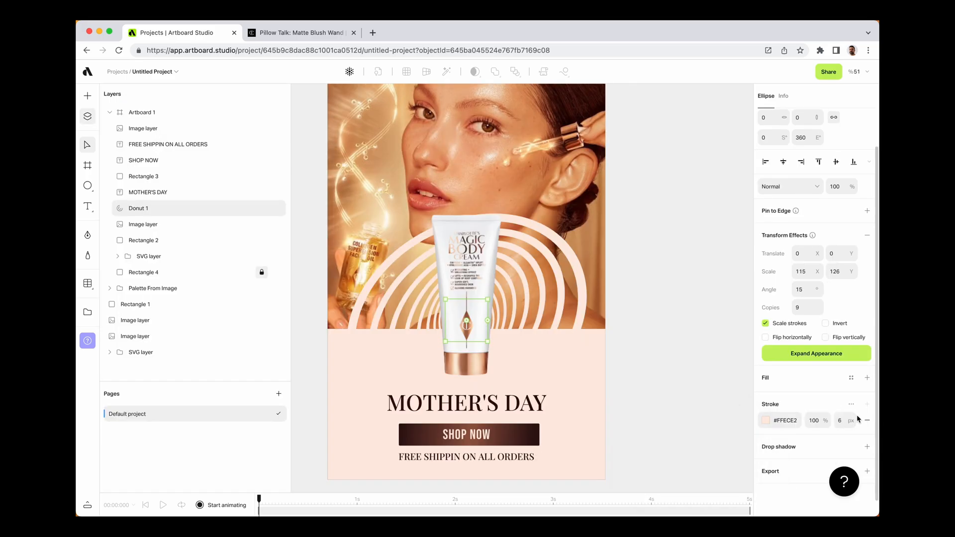
click(851, 405)
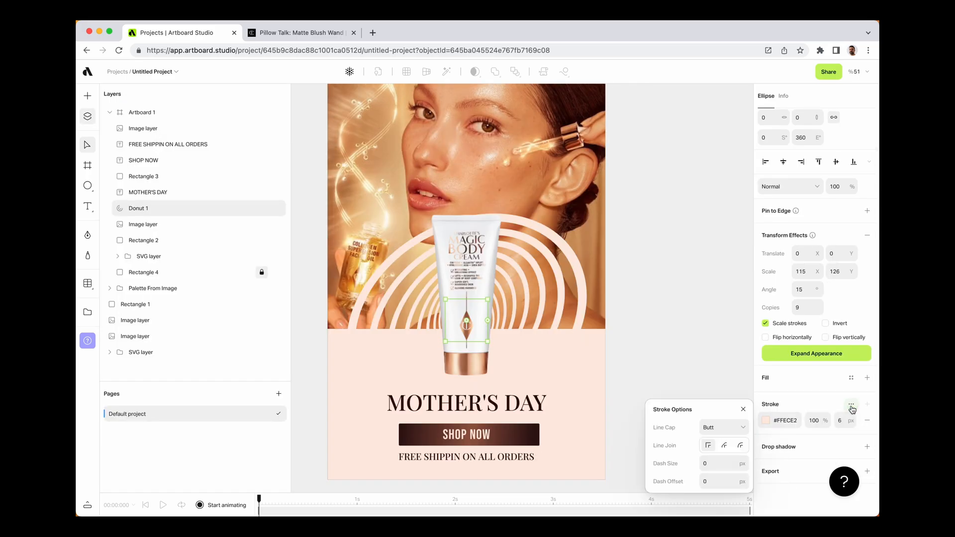
click(719, 465)
key(Up)
key(Up)
key(Up)
key(Up)
key(Up)
key(Up)
key(Up)
key(Up)
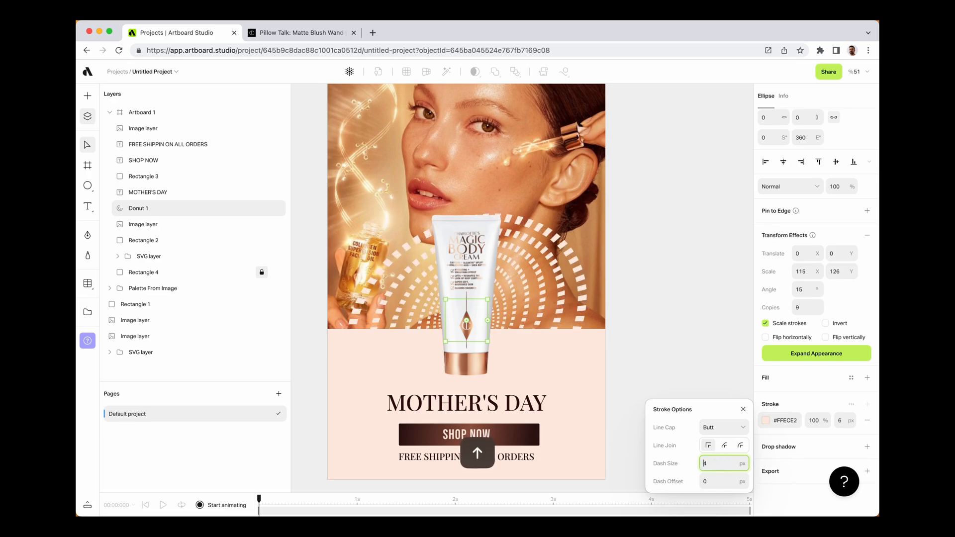
key(Up)
key(Up)
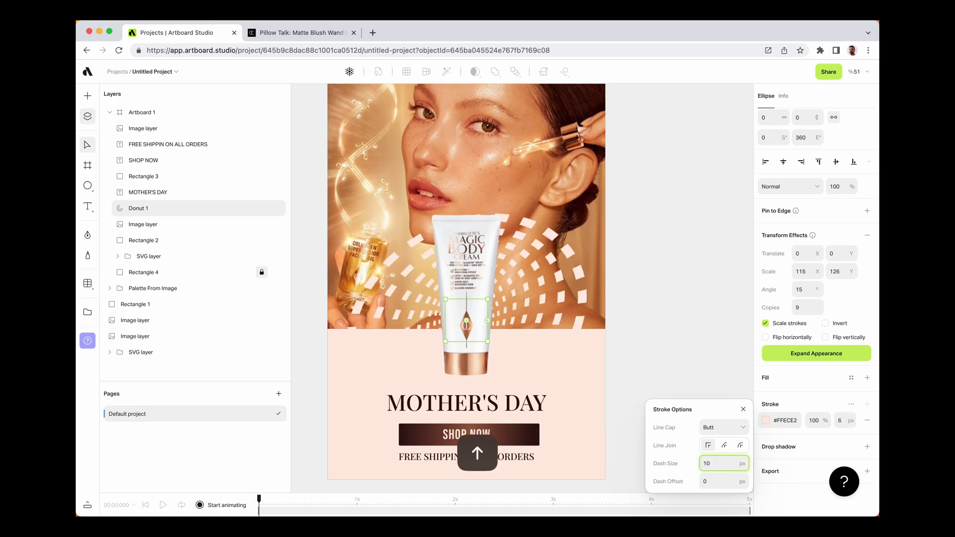
Give the rings' dashes a Round line cap and set the dash size to 12 px.
click(717, 430)
click(706, 439)
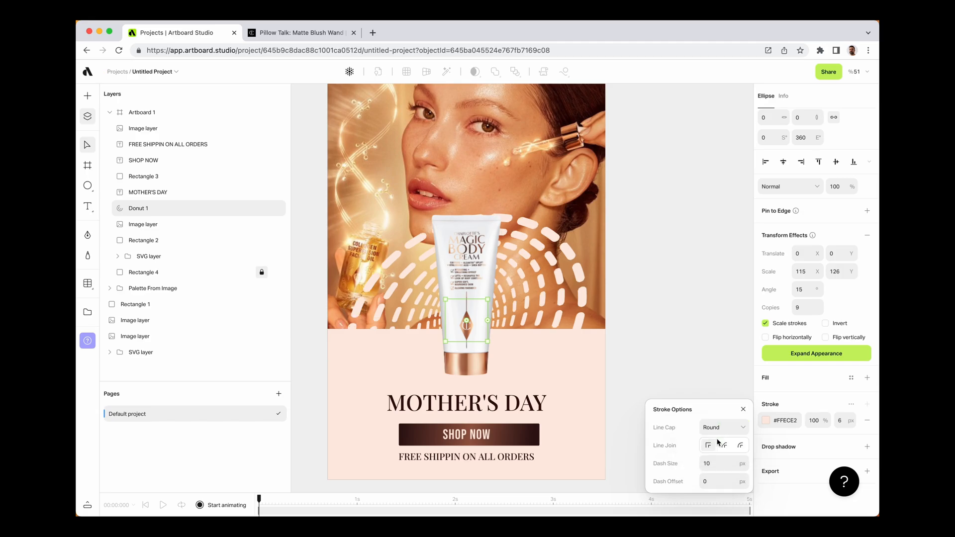
click(720, 464)
key(Down)
key(Down)
key(Down)
key(Down)
key(Down)
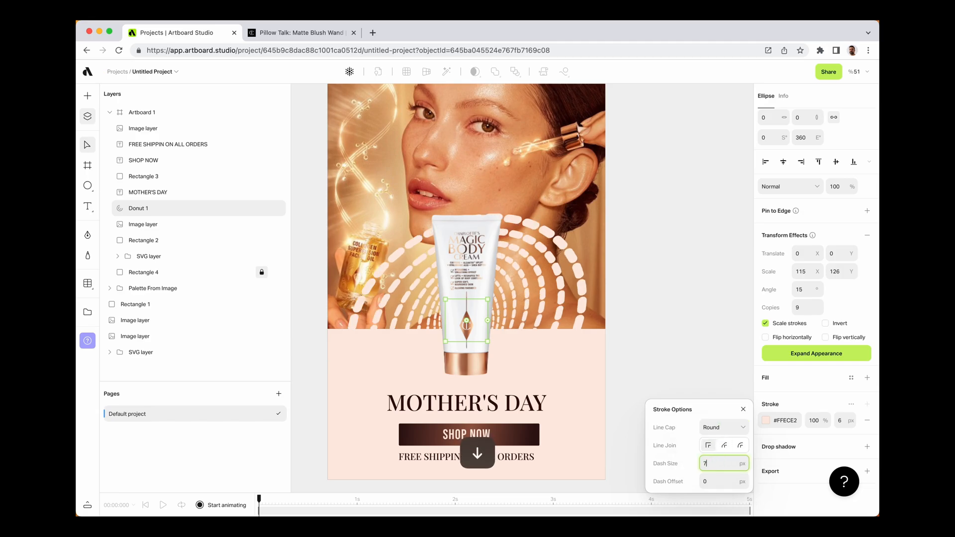
key(Up)
key(Up)
key(Up)
key(Up)
key(Up)
key(Up)
key(Up)
key(Up)
key(Down)
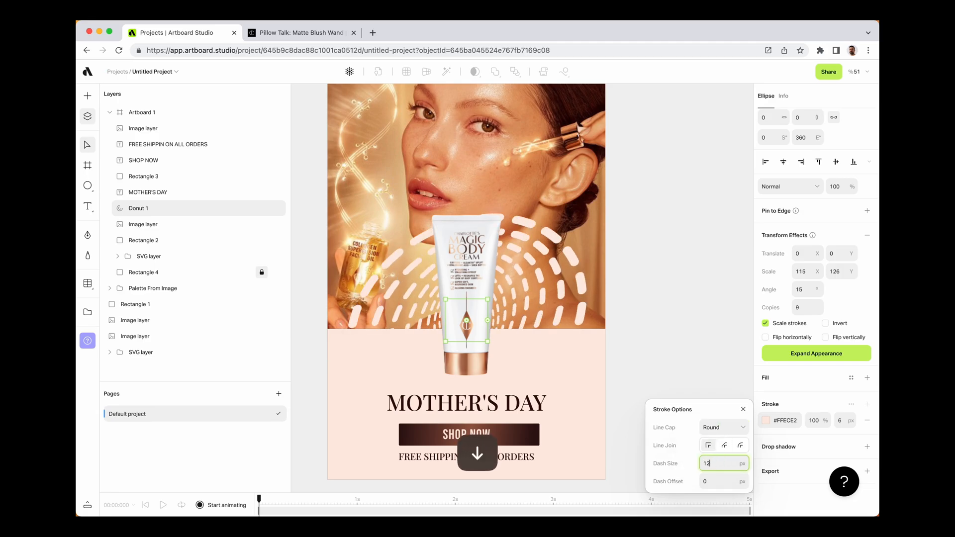
click(743, 411)
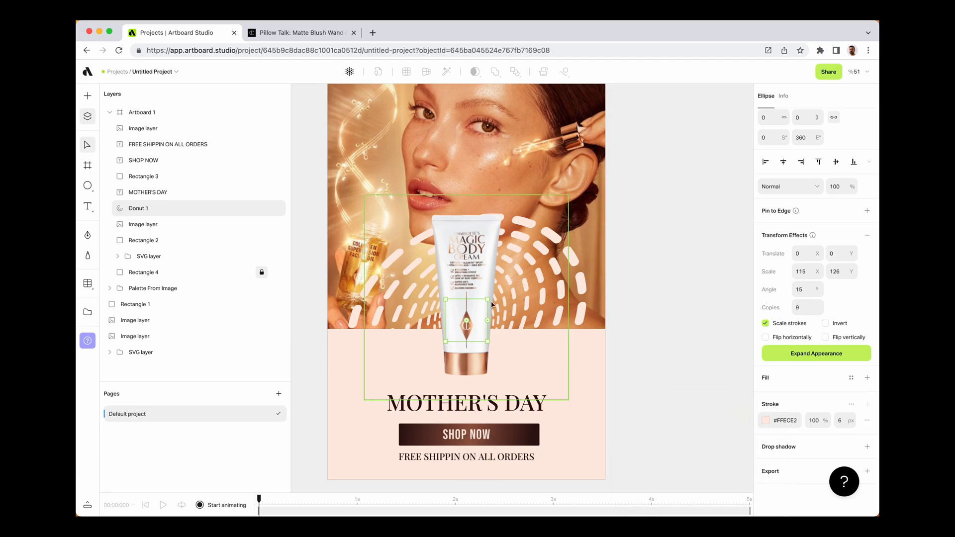
Shrink the base circle of the dashed rings to 117 × 117 around its centre.
drag(488, 300, 482, 303)
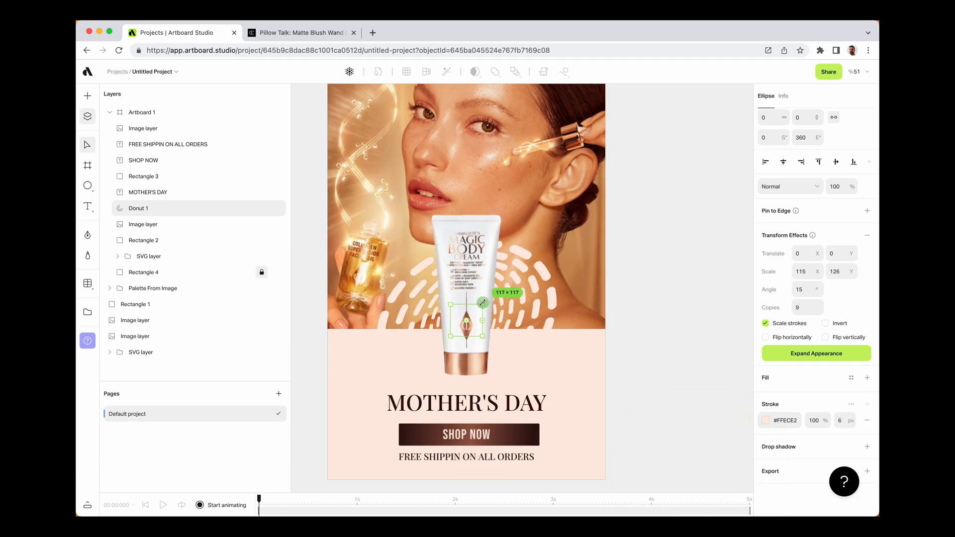
click(639, 342)
key(space)
drag(633, 312, 663, 337)
click(508, 336)
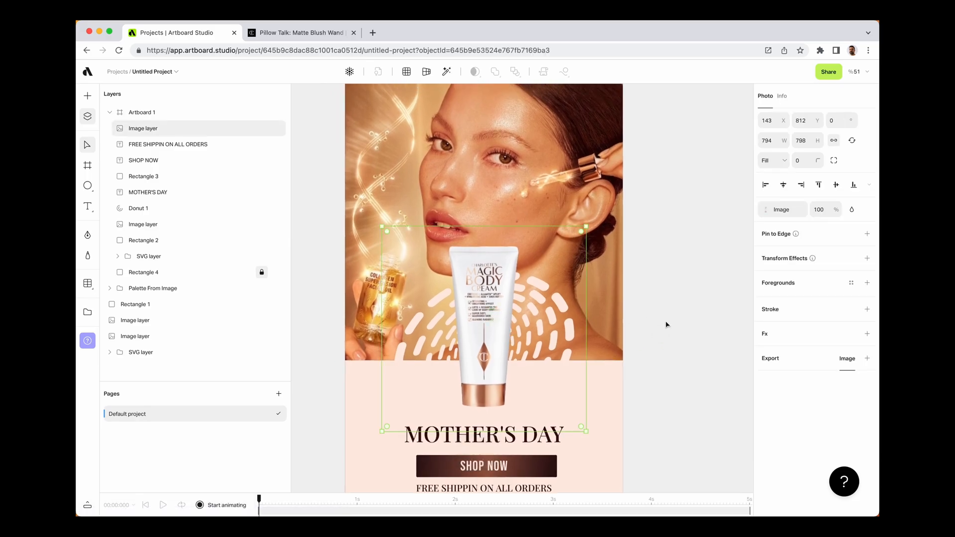
scroll(655, 306, up, 2)
scroll(688, 345, down, 4)
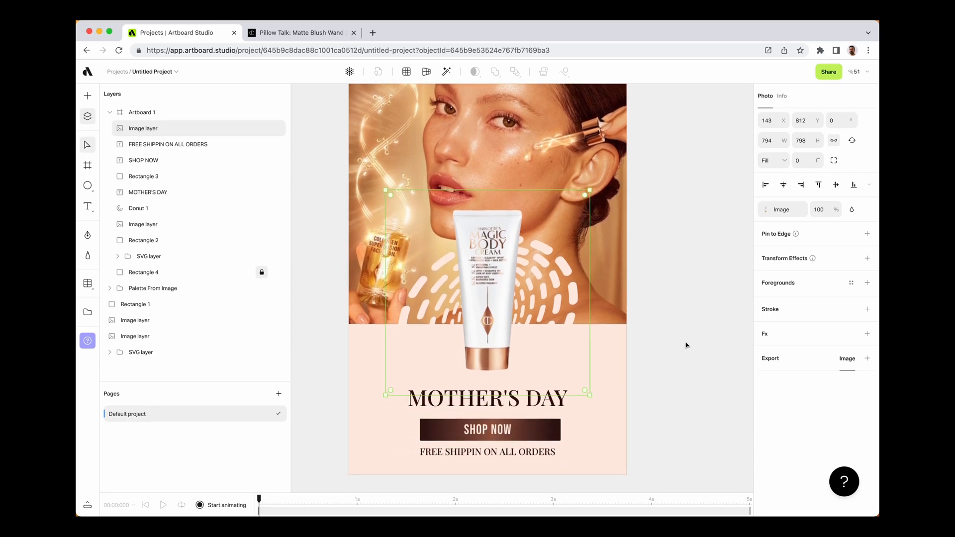
click(686, 345)
Change the font of the "FREE SHIPPIN ON ALL ORDERS" line to Bebas Neue.
scroll(669, 351, down, 3)
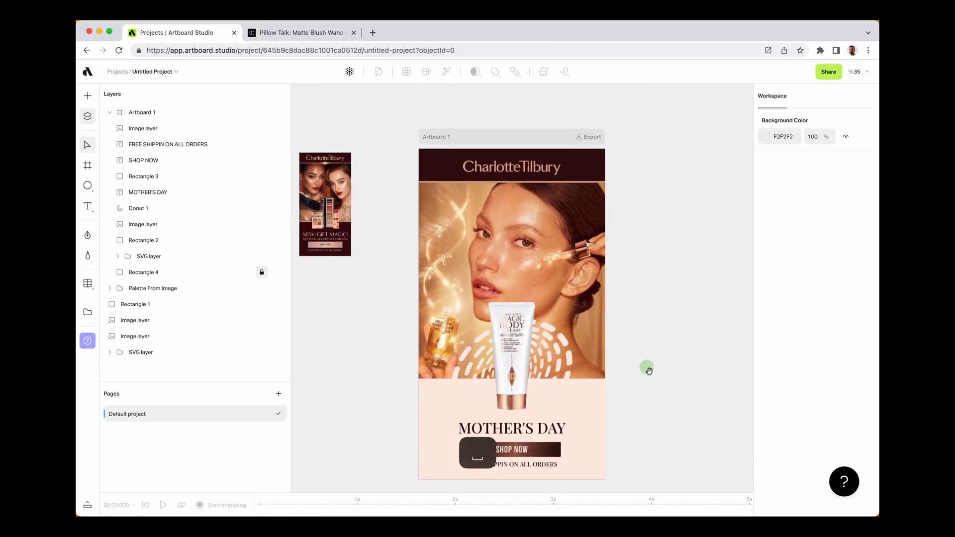
click(542, 470)
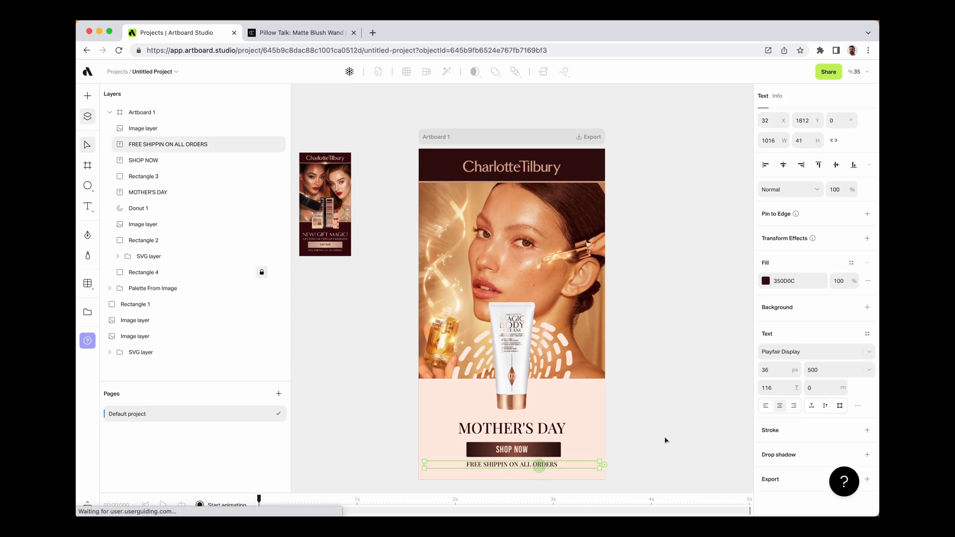
click(776, 356)
text(bebas)
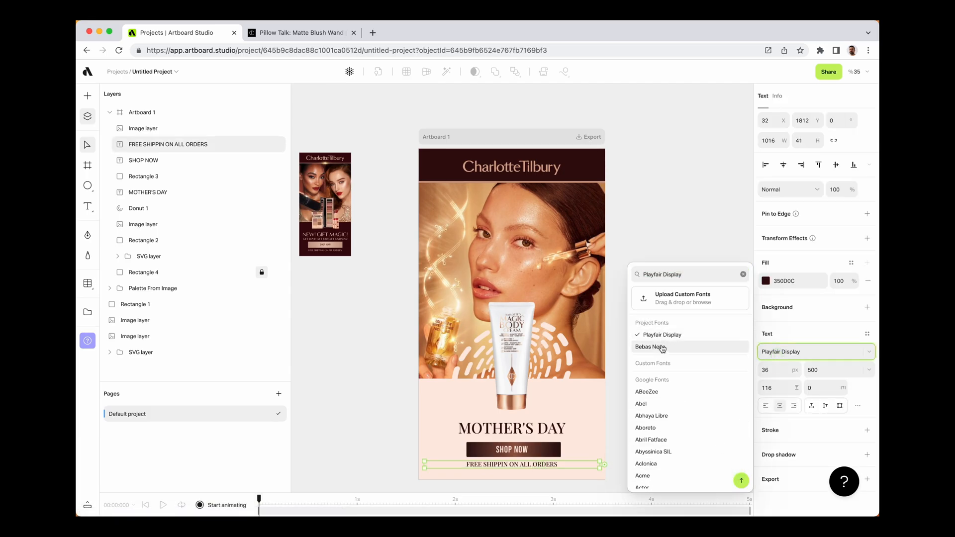
click(661, 347)
Increase the letter spacing of the "FREE SHIPPIN ON ALL ORDERS" line in steps of 10 to a value above 50.
click(823, 388)
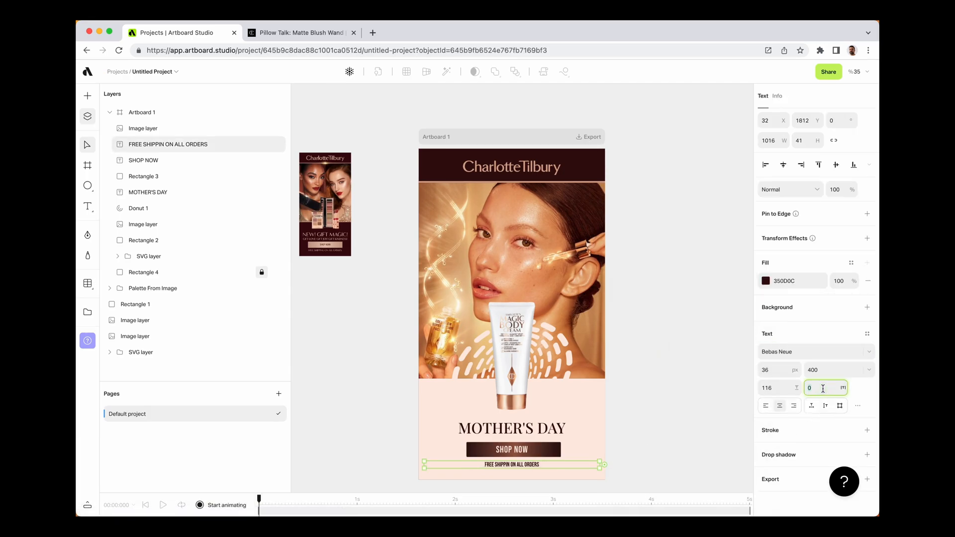
key(shift+Up)
key(shift+Up)
key(shift+Up)
key(shift+Up)
scroll(680, 408, down, 3)
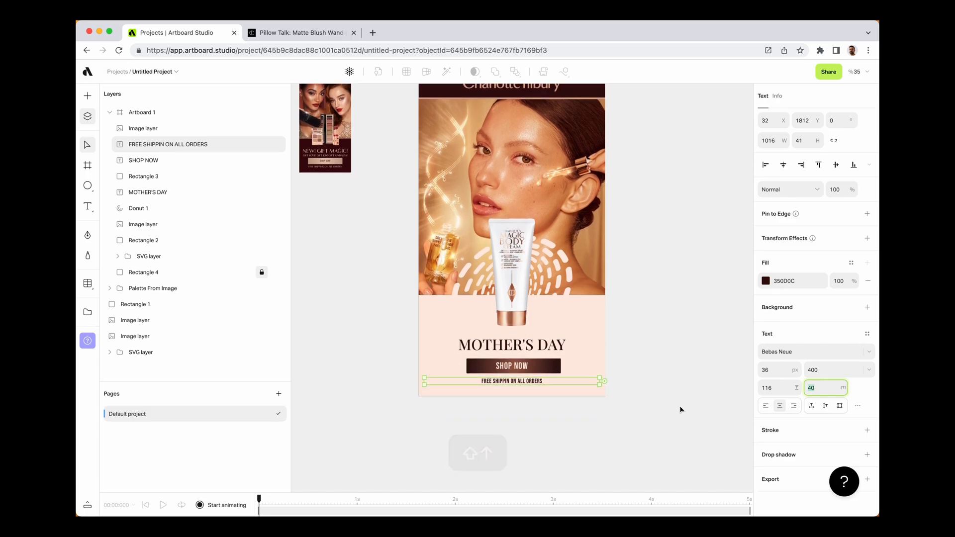
key(shift+Up)
key(shift+Up)
key(shift+Down)
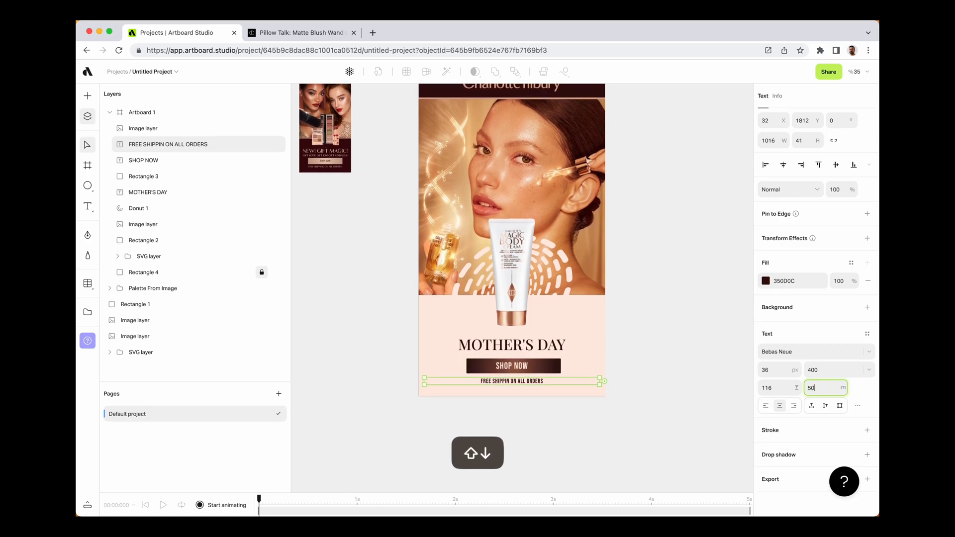
key(shift+Up)
key(shift+Up)
key(shift+Up)
click(641, 362)
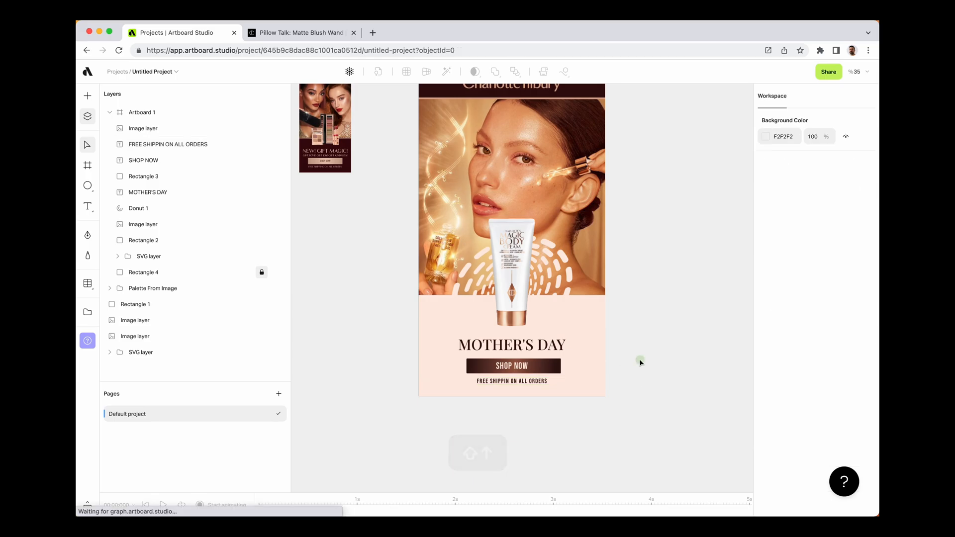
Widen the SHOP NOW button's rectangle equally on both sides until it is slightly wider than the MOTHER'S DAY headline.
click(557, 367)
drag(561, 366, 571, 367)
click(636, 393)
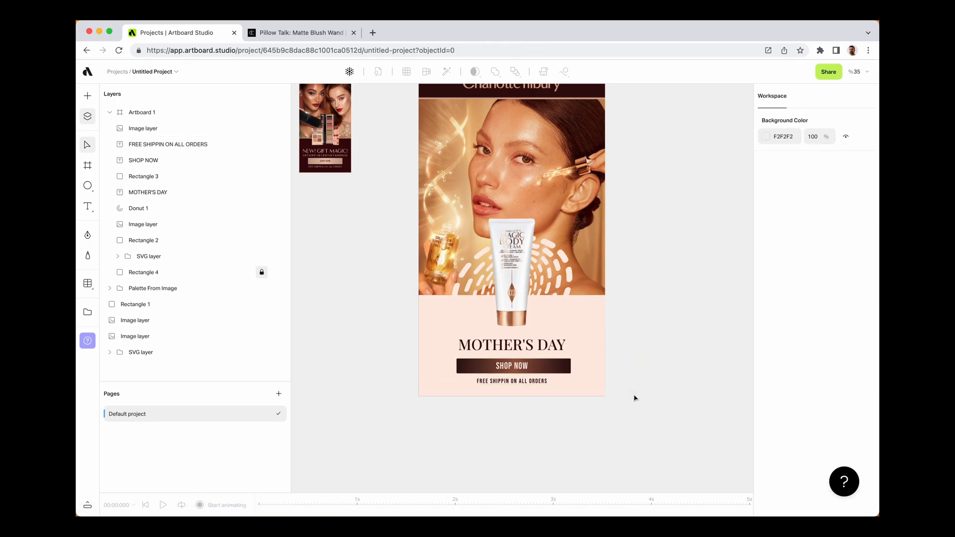
click(553, 351)
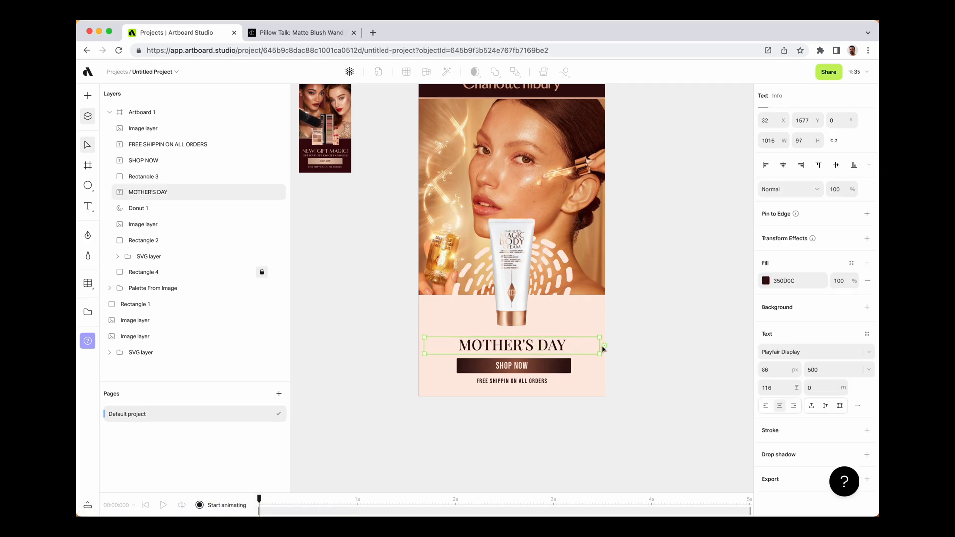
click(642, 377)
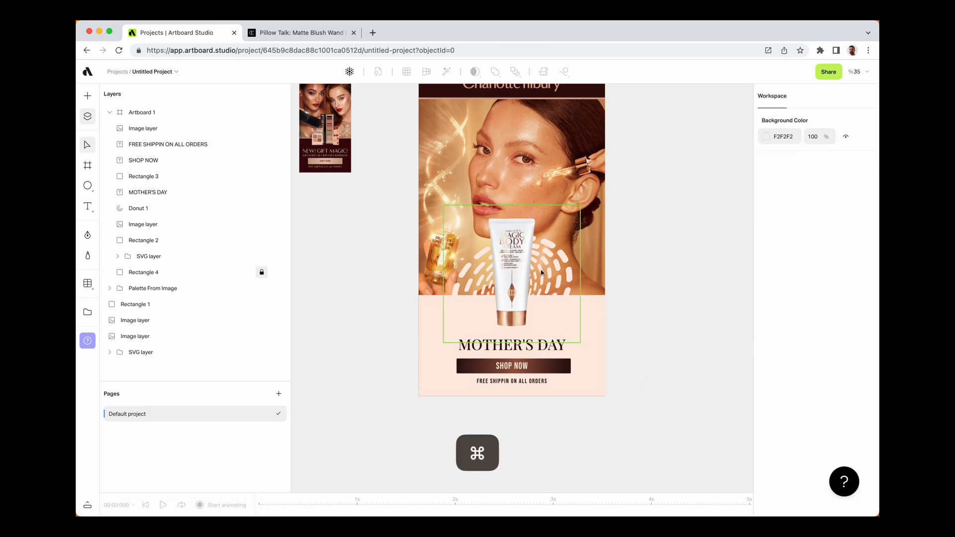
Change the dashed rings' stroke from a solid colour to a radial gradient and move its green end stop inward.
scroll(584, 304, up, 3)
scroll(678, 320, up, 2)
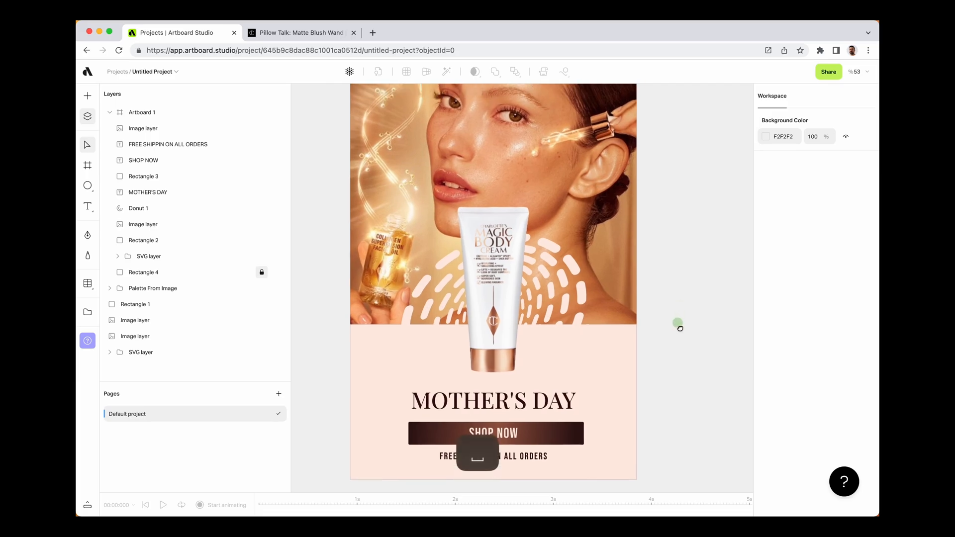
click(166, 211)
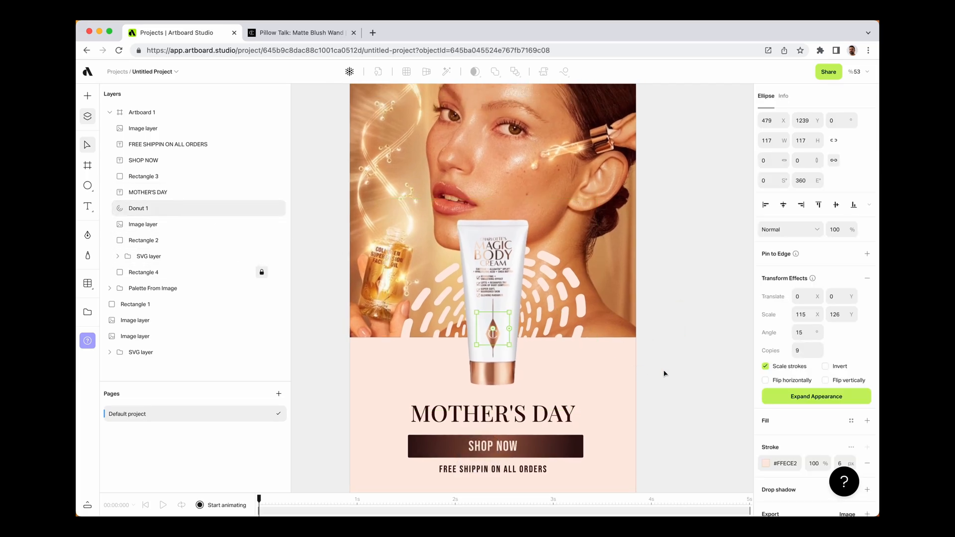
scroll(779, 444, down, 2)
click(763, 423)
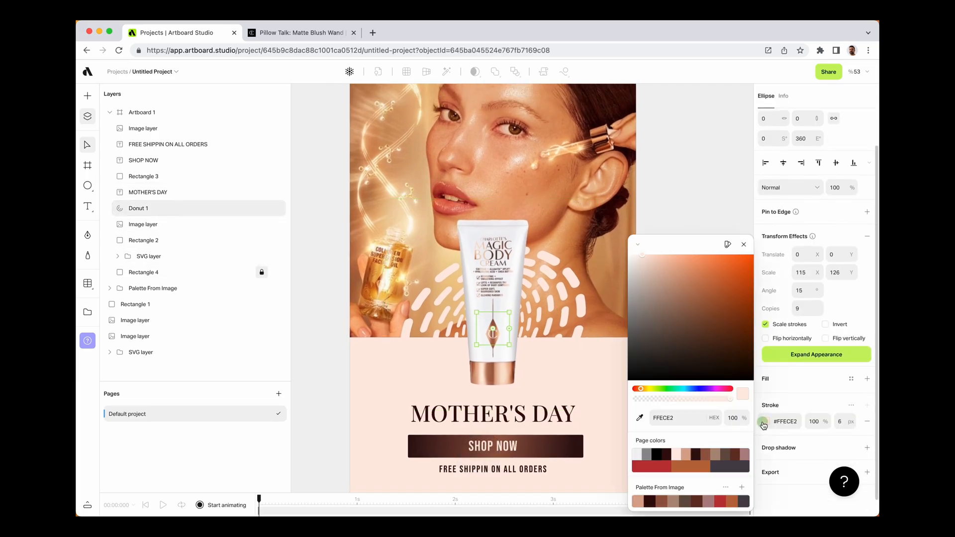
click(649, 245)
click(654, 257)
click(651, 251)
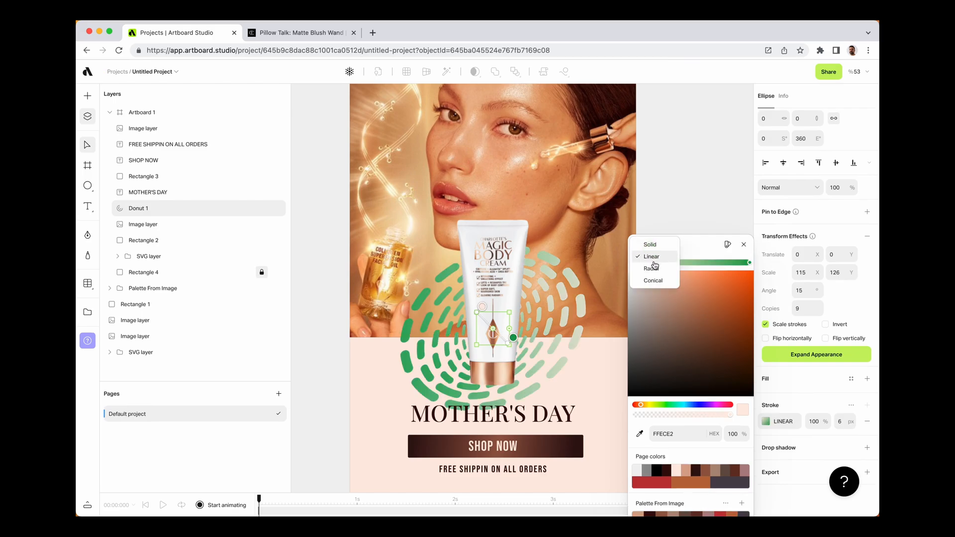
click(654, 279)
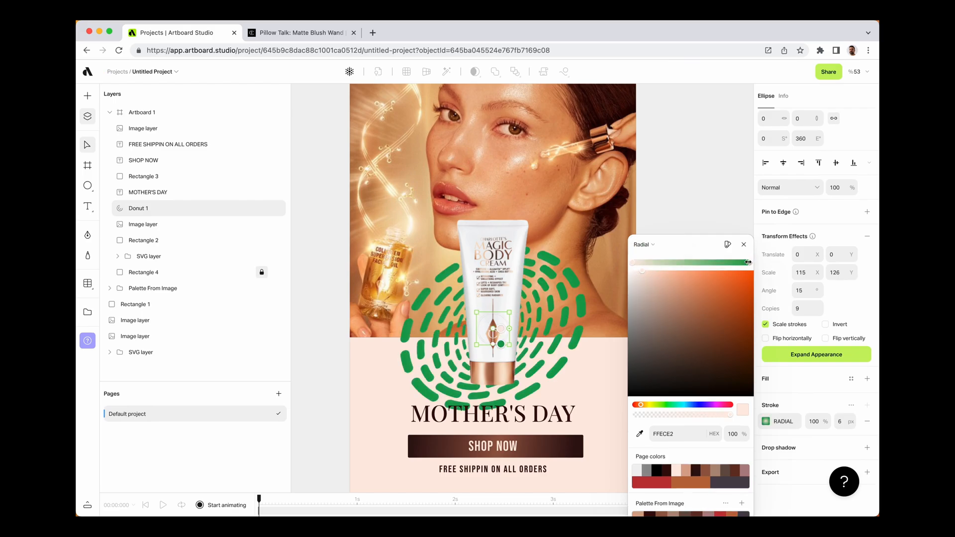
drag(747, 262, 734, 261)
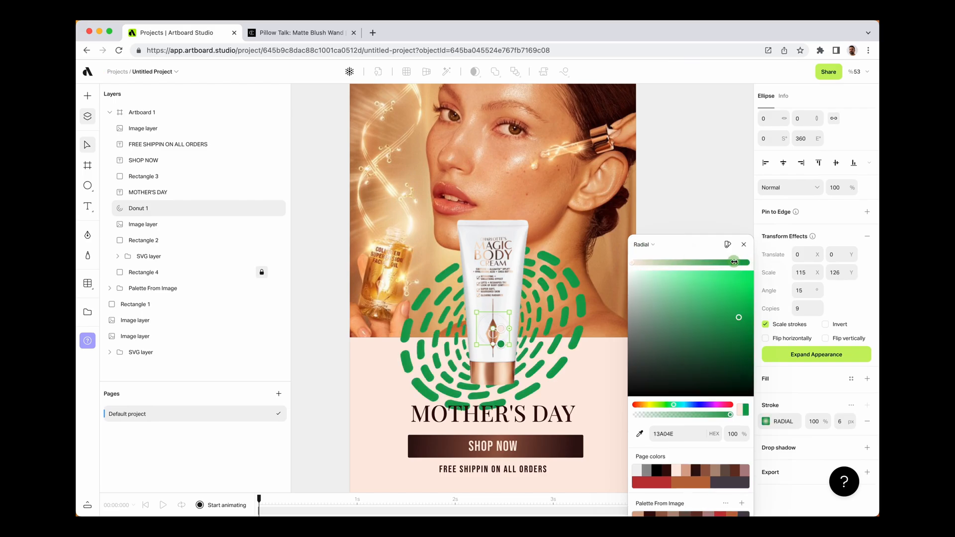
Recolour the donut's radial stroke gradient with page colours, including FFECE2, D7A68C and brown, and adjust the gradient's extent.
click(677, 471)
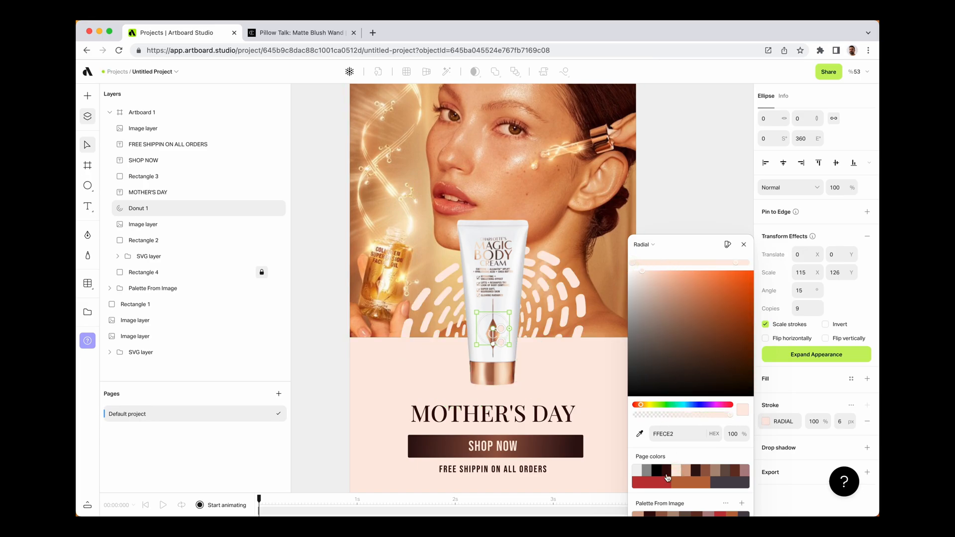
click(686, 473)
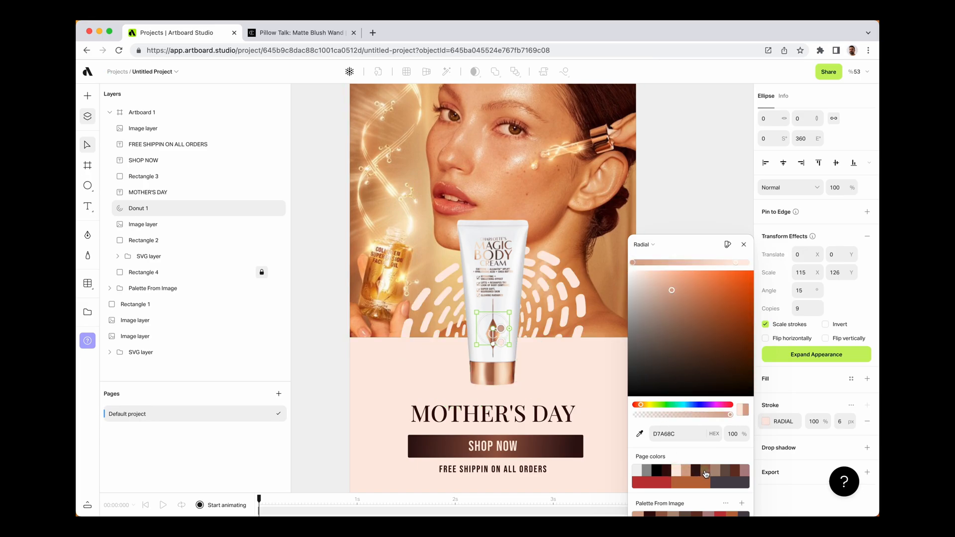
click(706, 474)
mouse_move(496, 330)
mouse_down()
mouse_move(442, 308)
mouse_move(524, 308)
mouse_move(528, 332)
mouse_move(488, 322)
mouse_move(500, 352)
mouse_up()
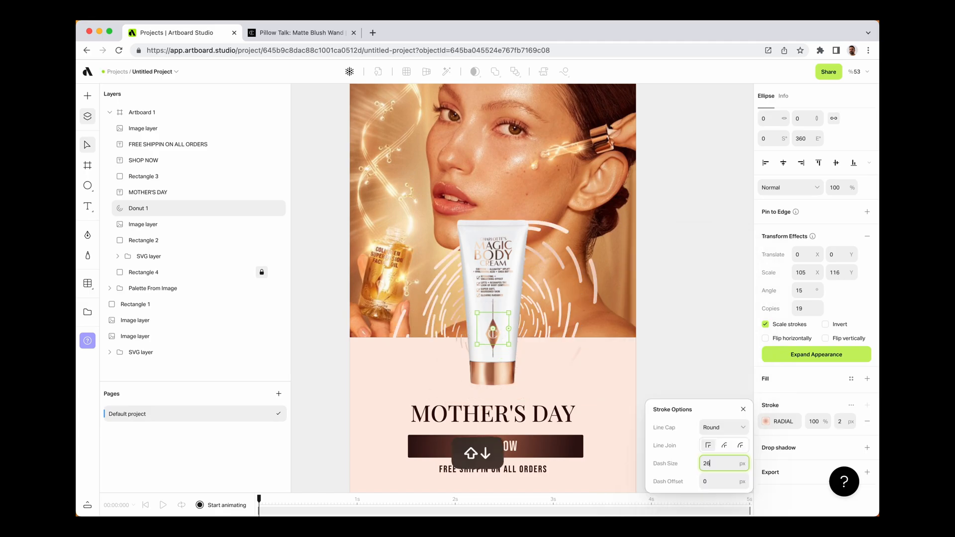
Set the dash size of the donut's stroke to 6 px.
key(shift+Down)
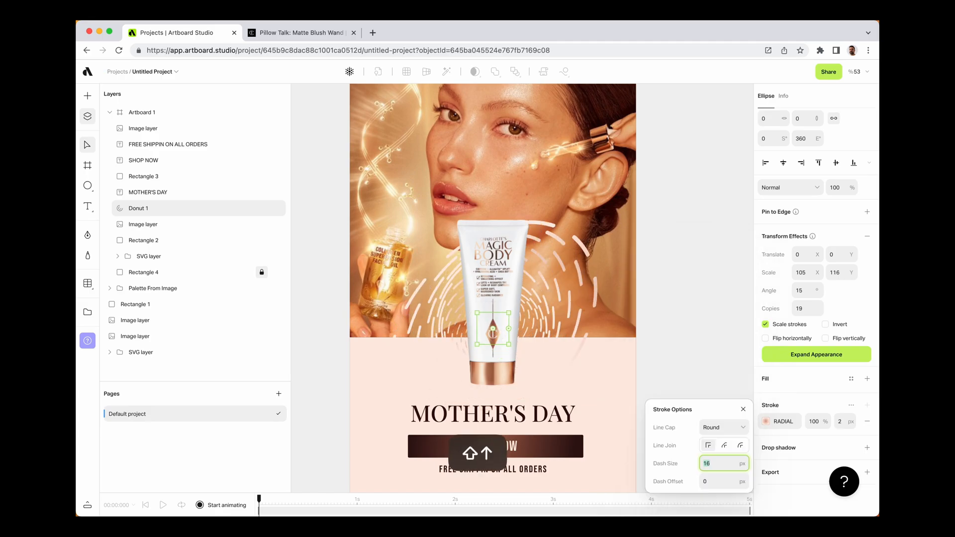
key(shift+Down)
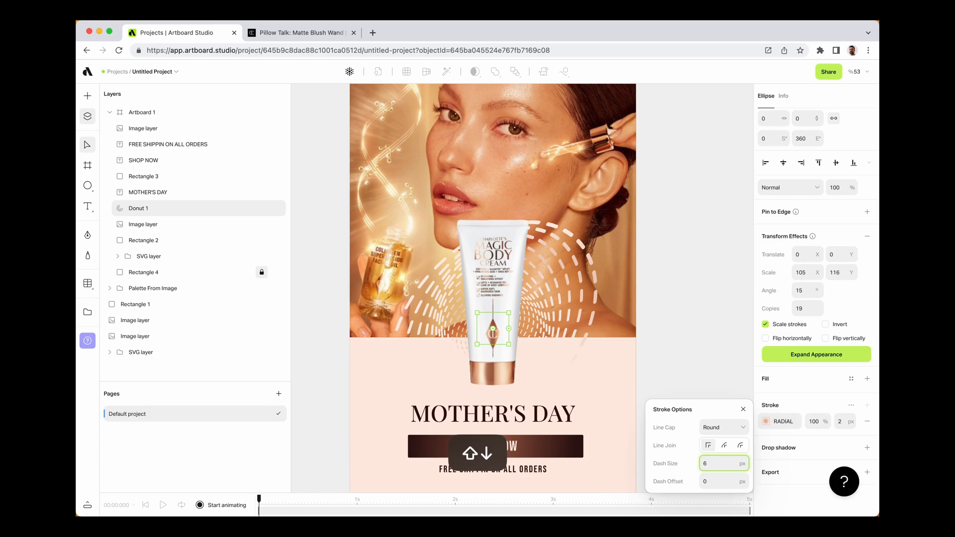
key(shift+Up)
key(shift+Down)
click(709, 367)
Hide the layer list and check the whole Mother's Day artboard.
super+scroll(701, 355, down, 4)
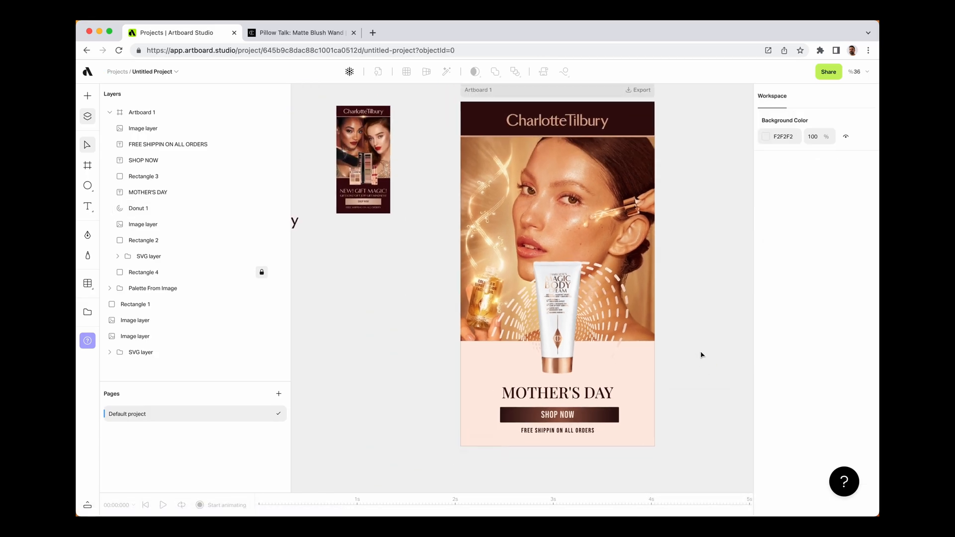
scroll(701, 354, right, 3)
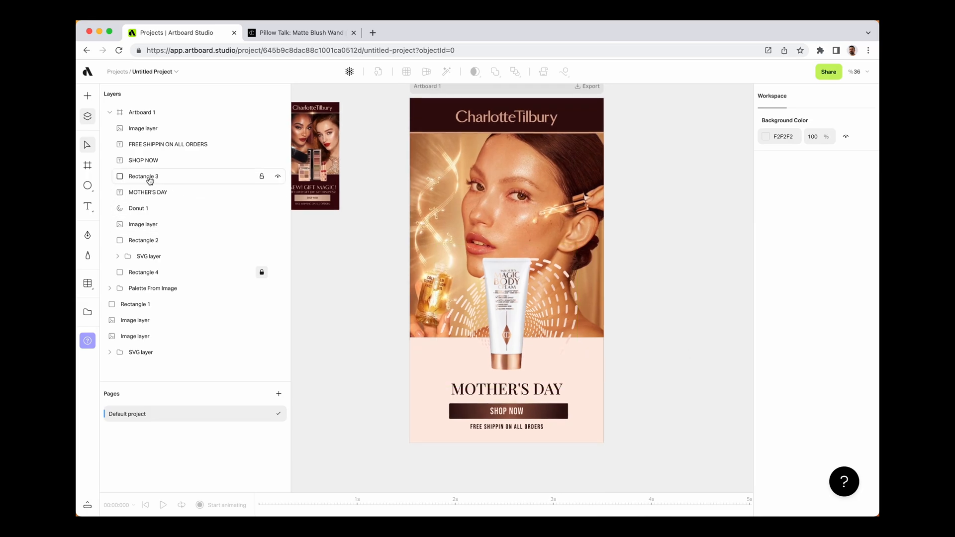
click(88, 117)
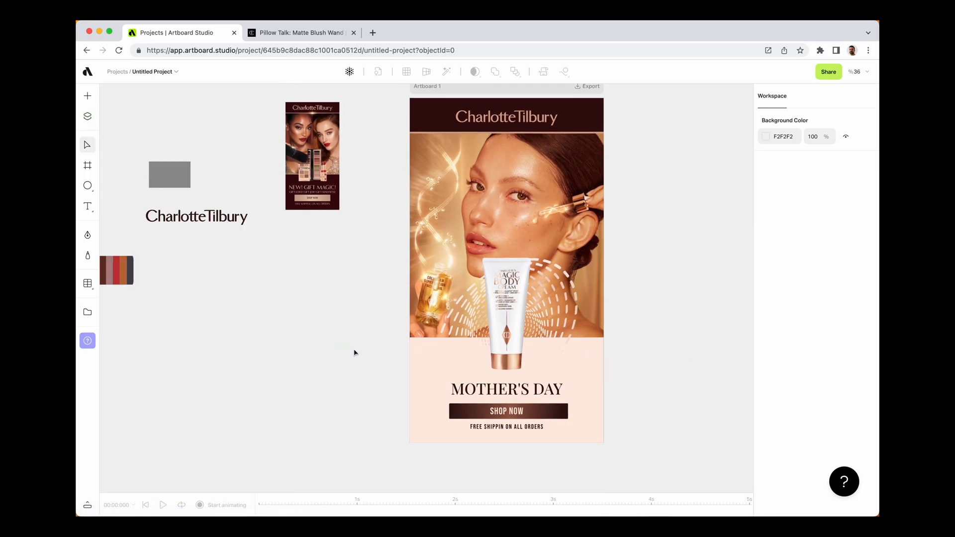
scroll(354, 353, up, 1)
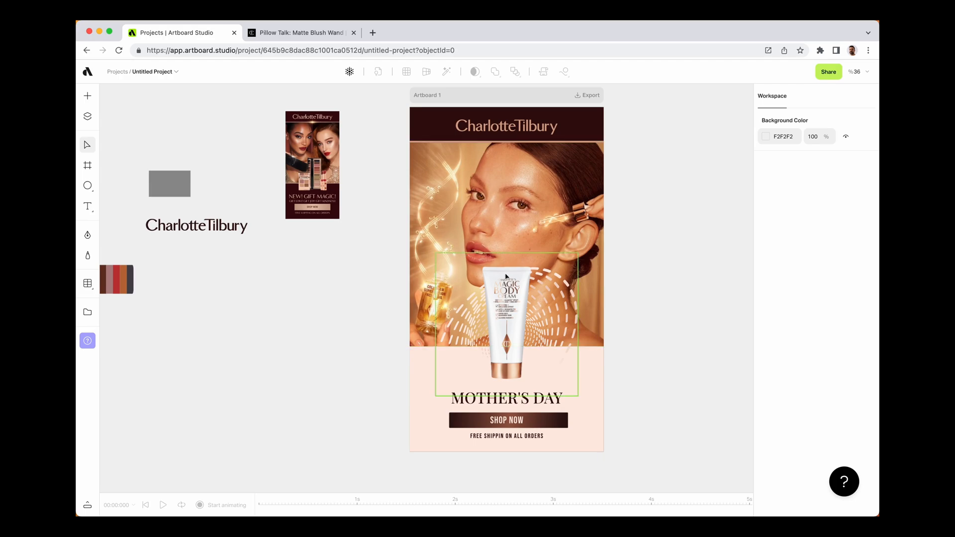
click(501, 100)
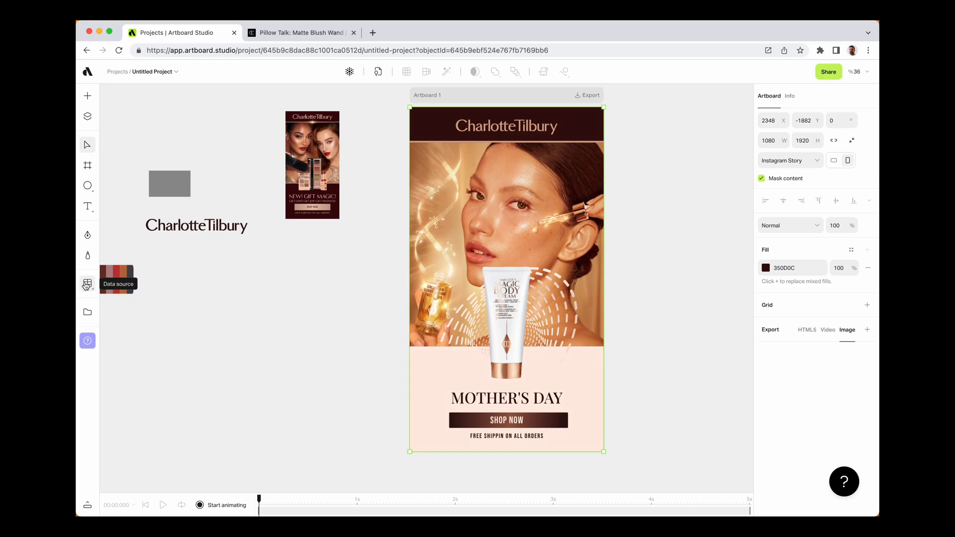
click(303, 308)
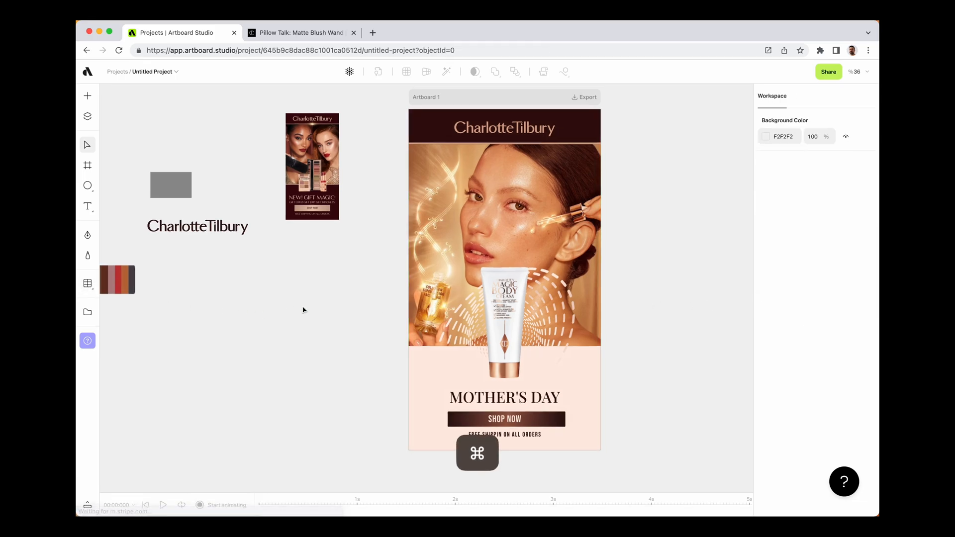
Import the folder of product and model photos onto the empty canvas beside the artboard.
scroll(302, 309, down, 5)
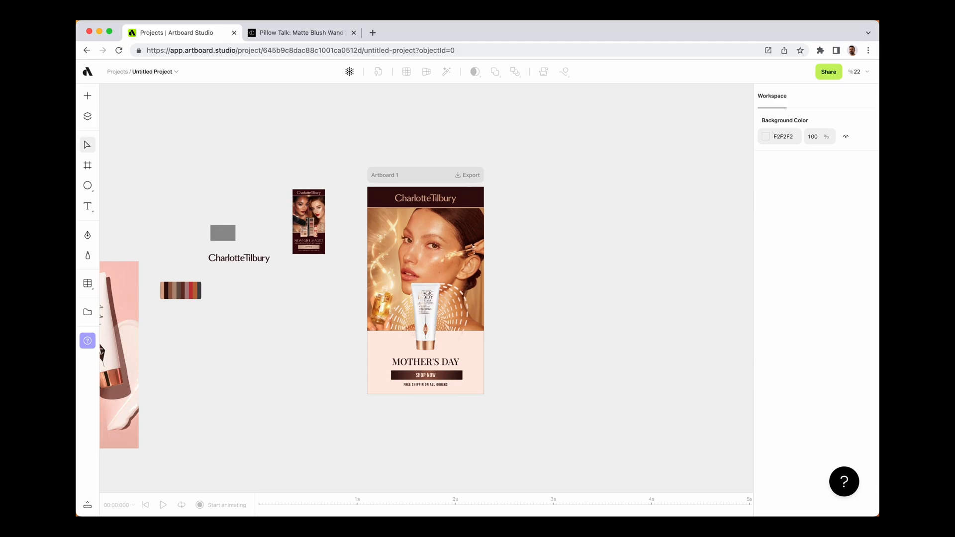
click(586, 227)
scroll(569, 243, right, 3)
drag(473, 518, 558, 218)
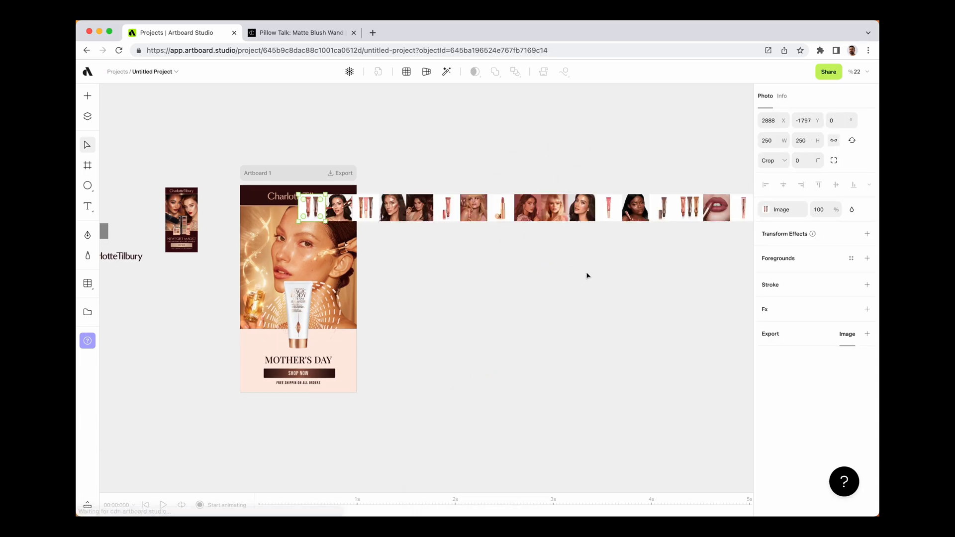
Move the imported images that overlap the artboard out onto the empty canvas, apart from the photo row.
drag(303, 216, 485, 311)
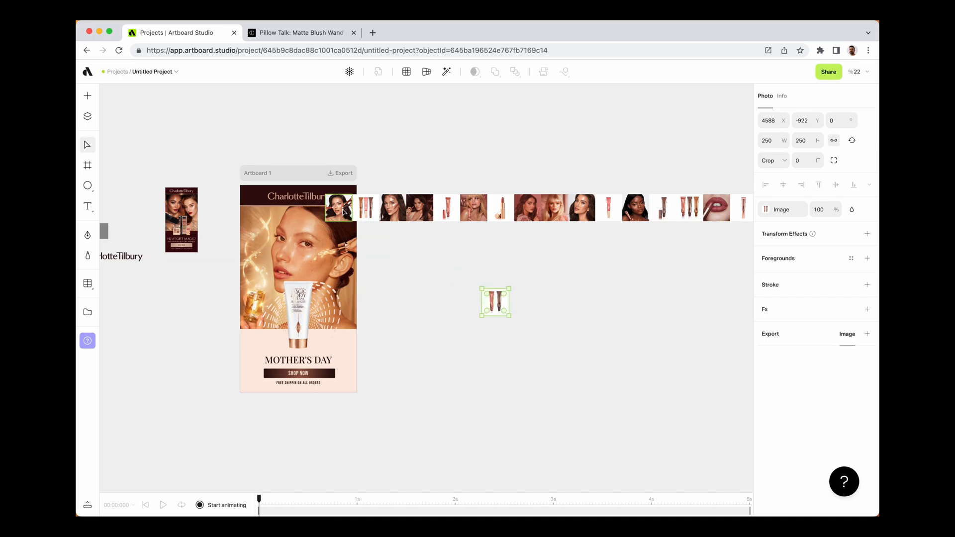
drag(347, 213, 502, 165)
scroll(497, 199, right, 5)
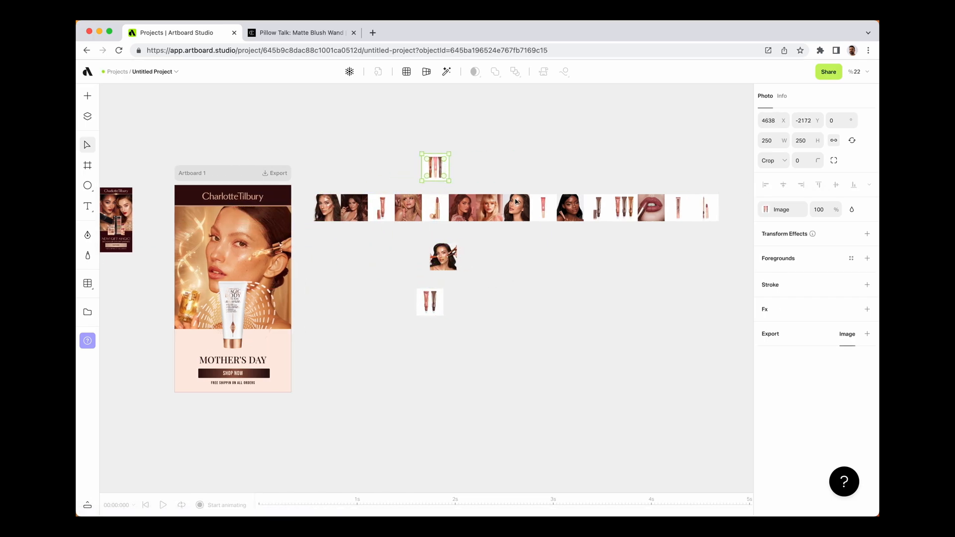
click(541, 262)
Place the capped pink wand, the three-wand set and the single lipstick images beside the two-wand image below the photo row.
scroll(386, 205, up, 5)
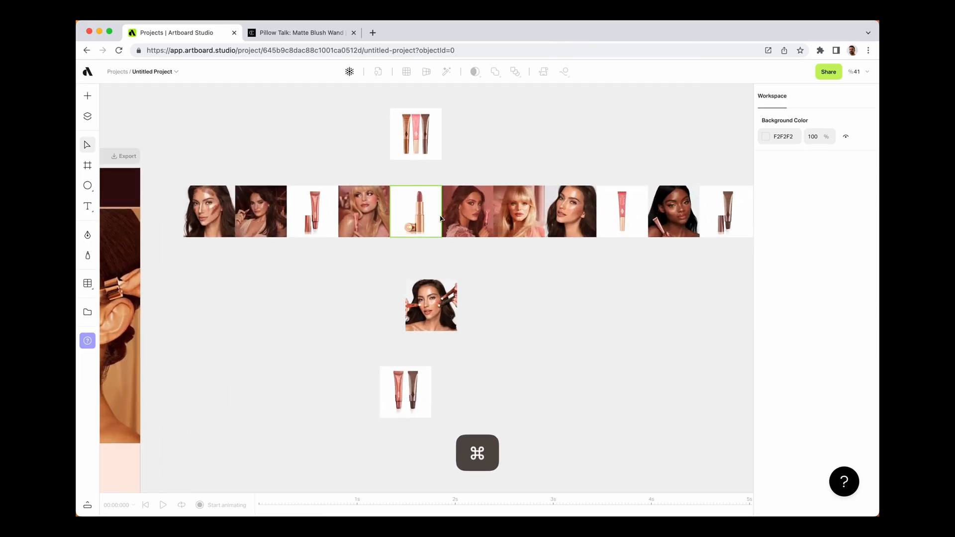
scroll(441, 215, down, 5)
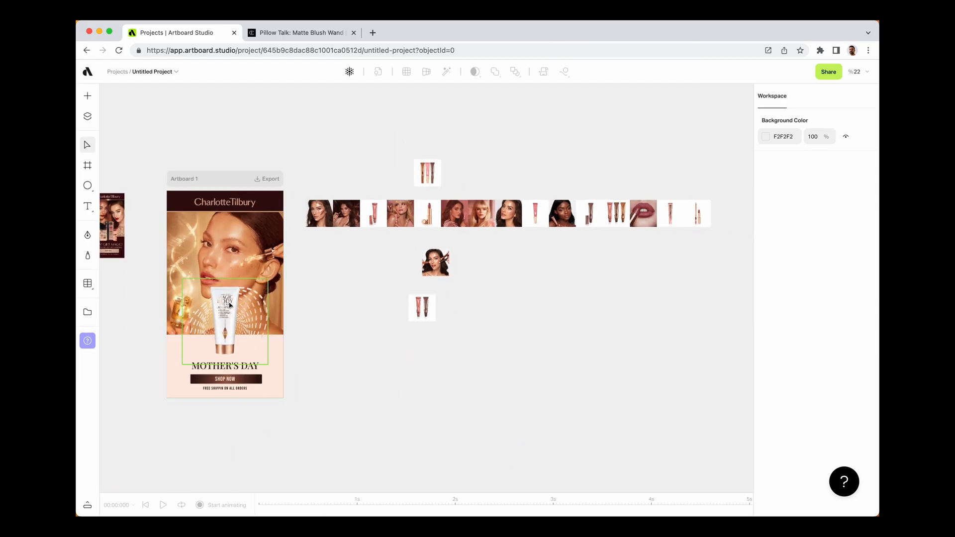
scroll(232, 301, up, 5)
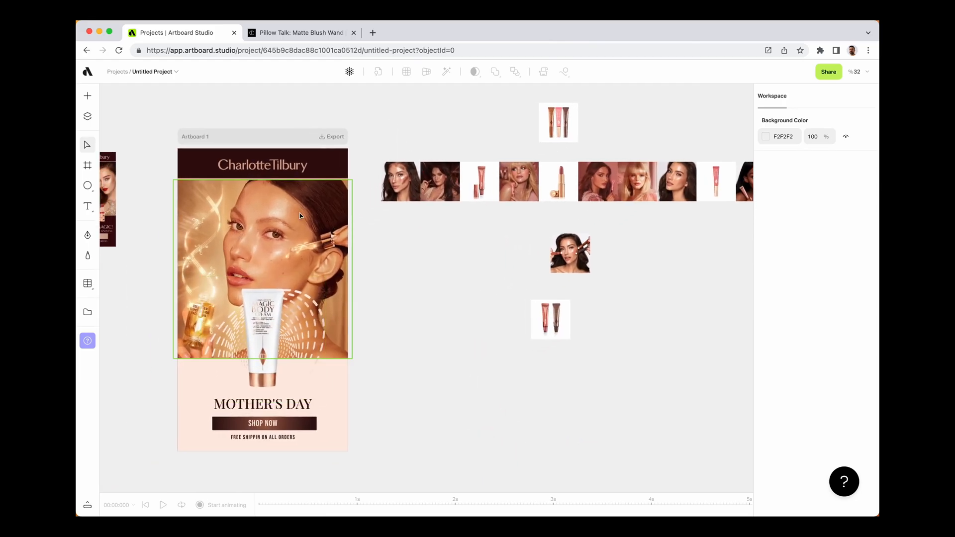
click(549, 324)
click(489, 191)
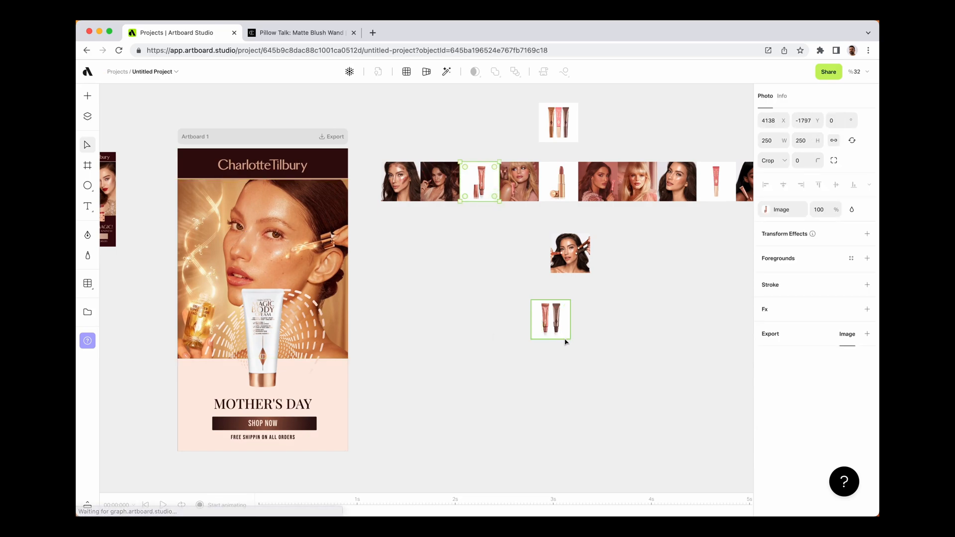
drag(487, 191, 603, 329)
drag(559, 125, 643, 316)
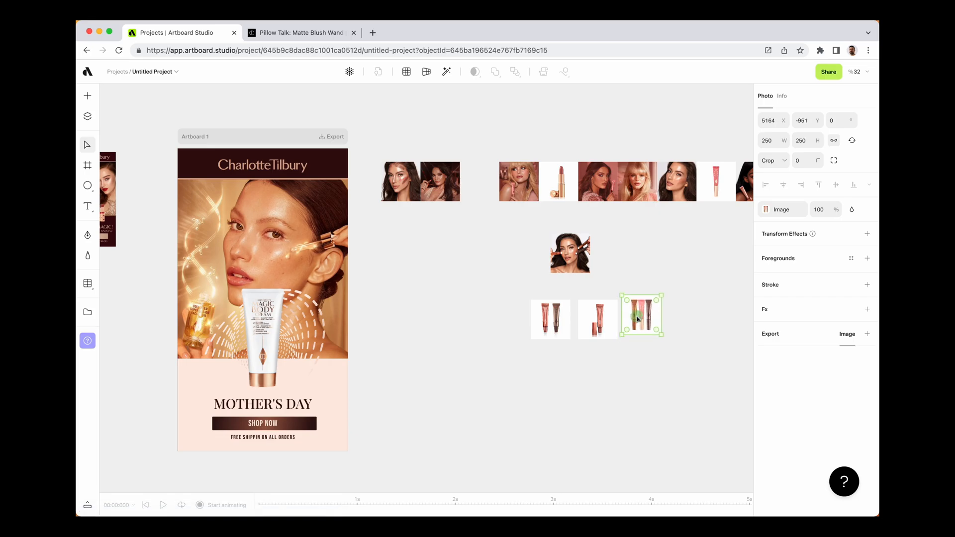
drag(569, 194, 702, 330)
Bring the remaining wand images and the lip pencil and lipstick image down from the photo row to the other product shots.
scroll(607, 211, right, 5)
drag(596, 197, 623, 343)
drag(673, 182, 663, 349)
drag(713, 182, 702, 356)
scroll(223, 232, right, 5)
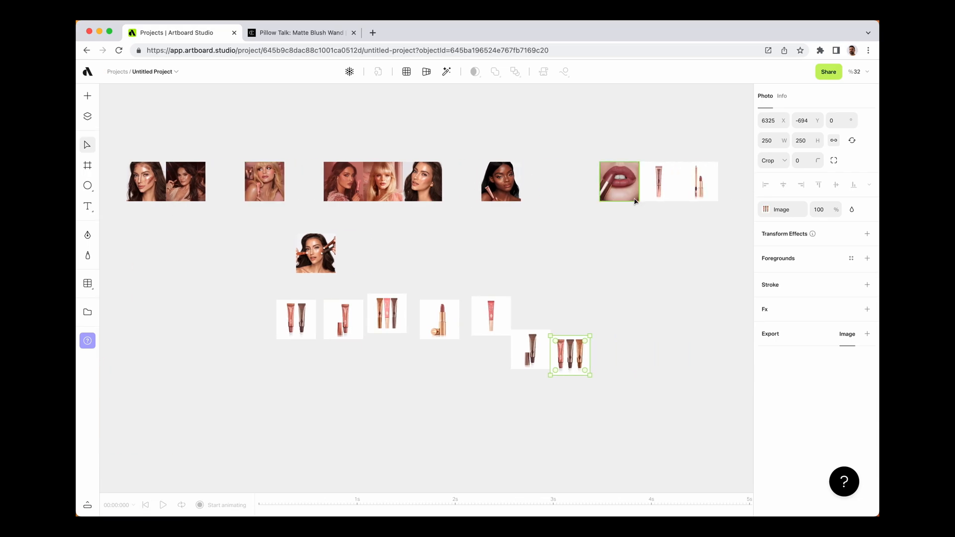
drag(664, 181, 616, 375)
drag(699, 182, 655, 345)
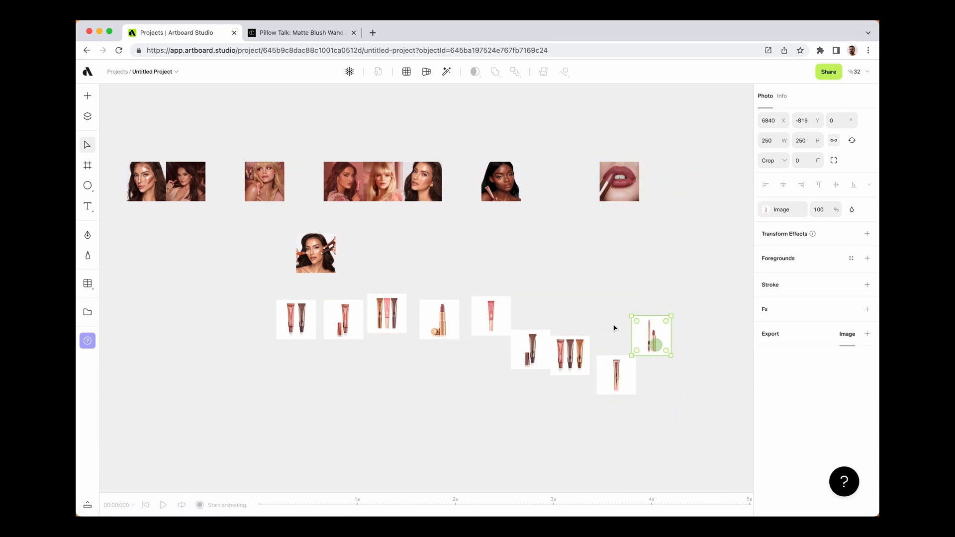
Space the nine product images evenly and align them on their vertical centres in one row.
drag(269, 288, 731, 435)
click(661, 385)
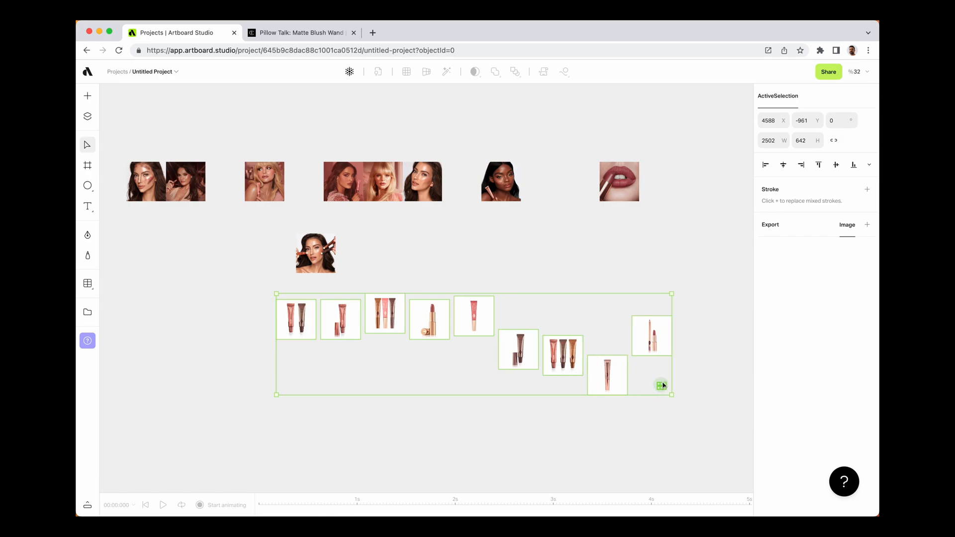
click(835, 164)
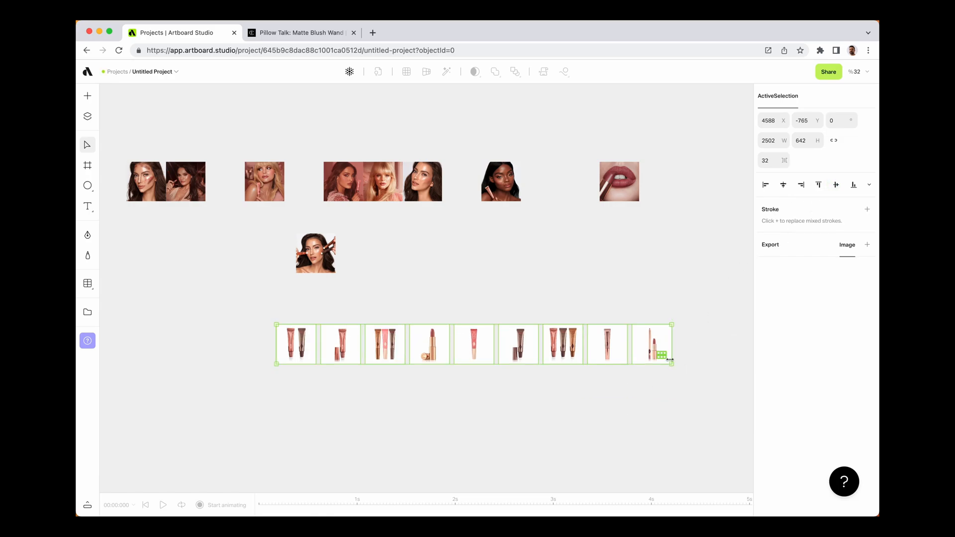
click(625, 392)
Remove the background from the two-wand image, marking the brown wand's pale applicator tip to be kept.
scroll(353, 384, up, 6)
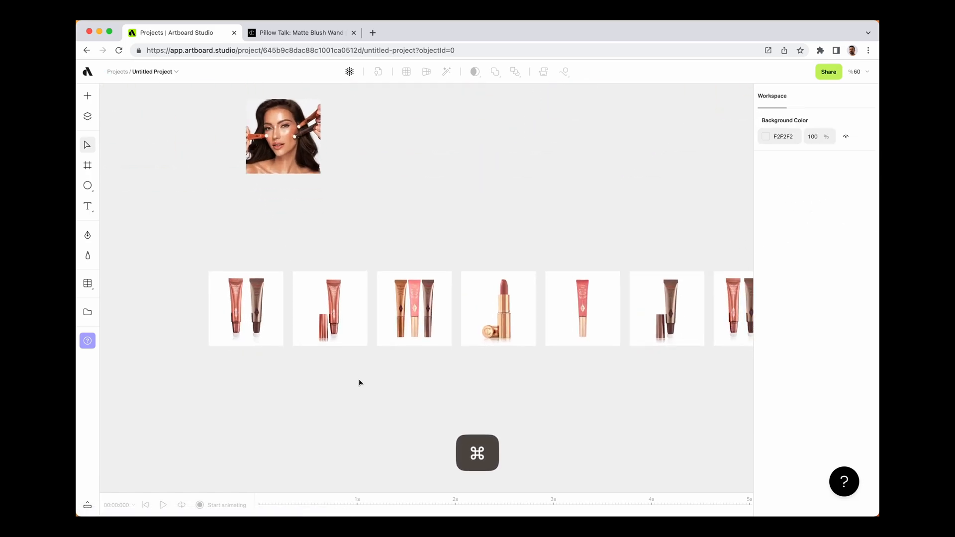
scroll(362, 381, down, 5)
scroll(361, 381, left, 2)
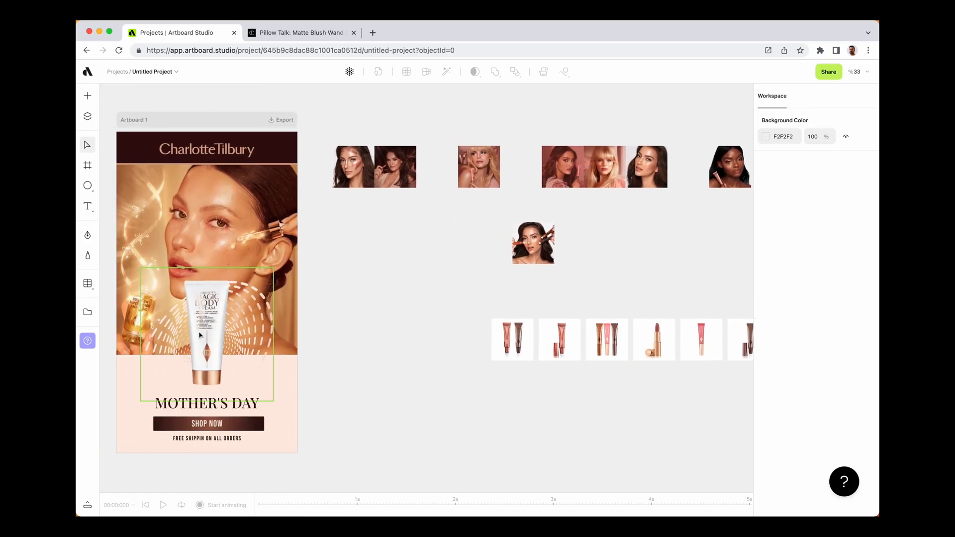
click(214, 334)
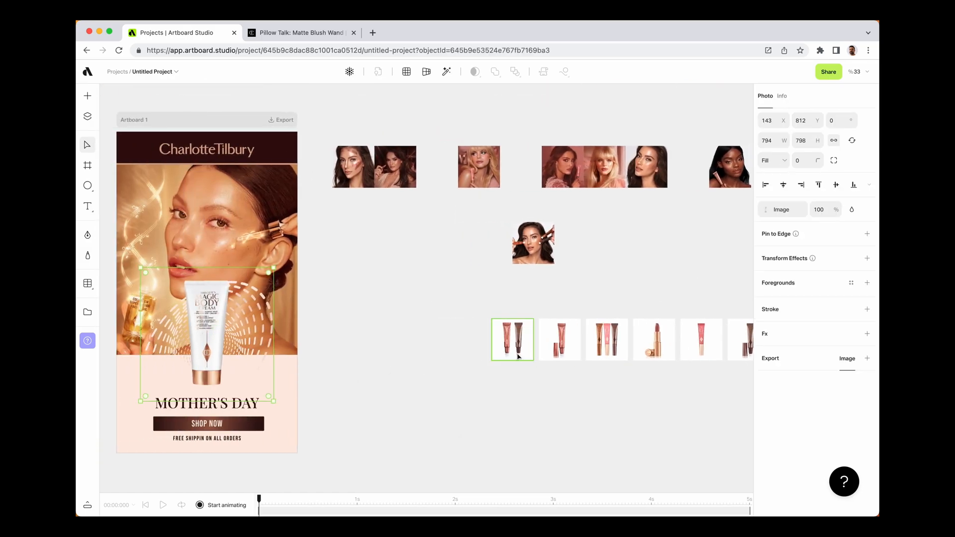
scroll(468, 360, up, 5)
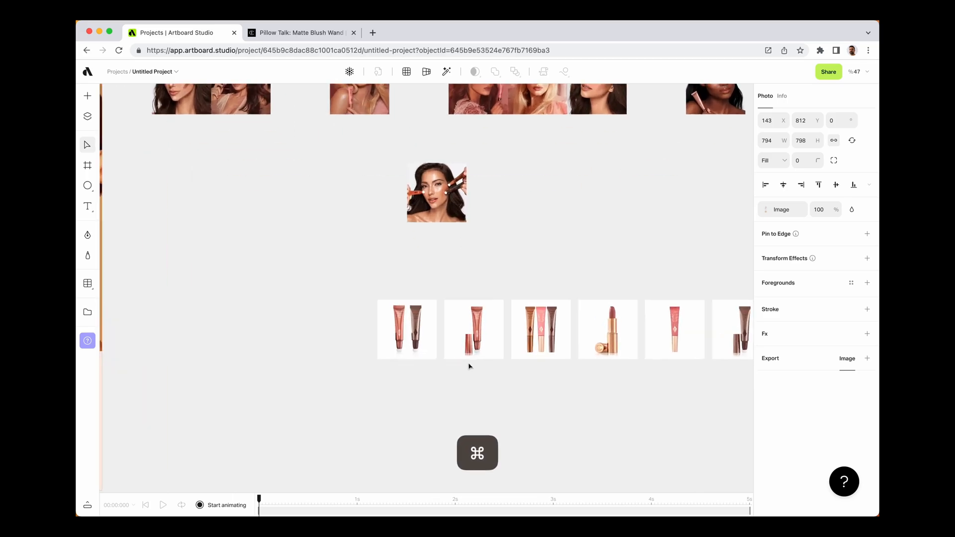
click(423, 345)
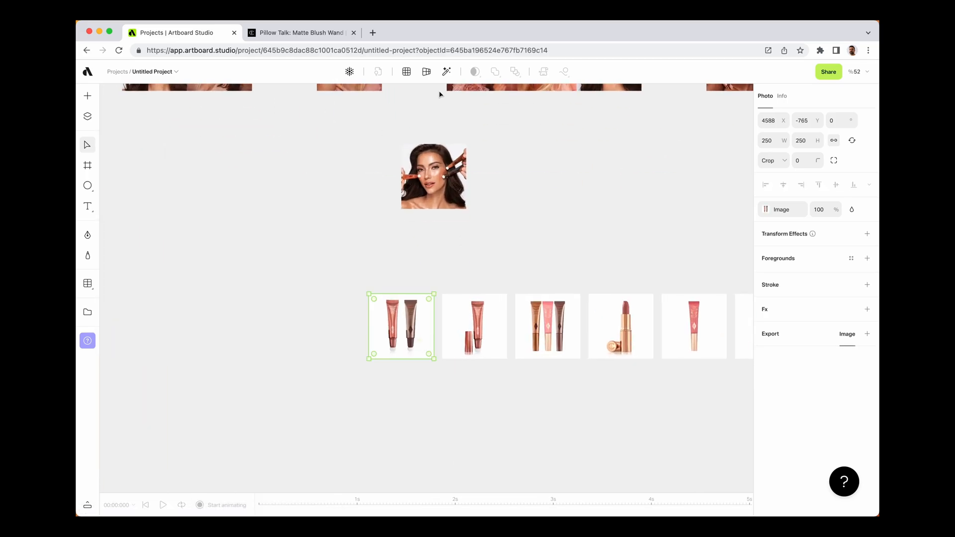
click(445, 77)
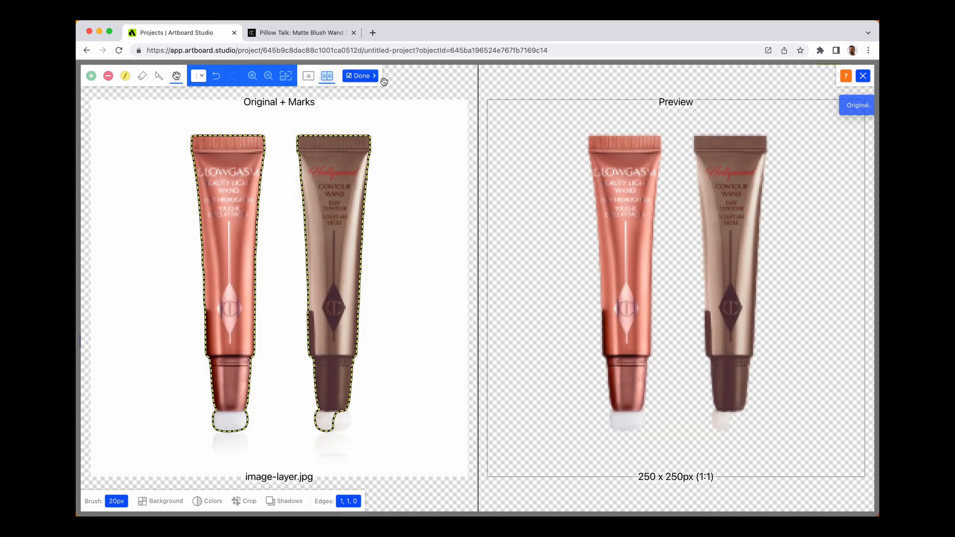
click(92, 78)
click(338, 419)
click(359, 79)
Cut out the capped pink wand from its background, marking the reflection beneath the cap for removal.
click(477, 338)
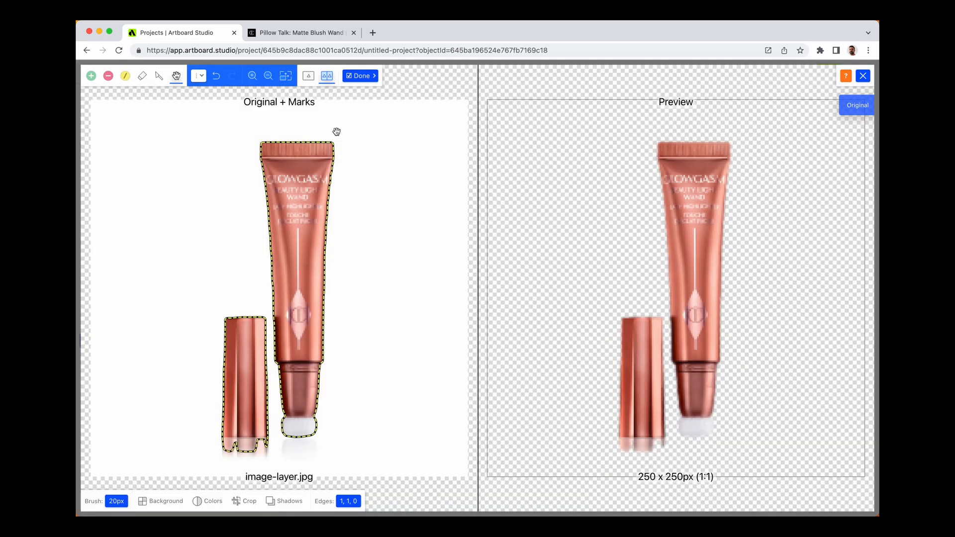
click(107, 78)
mouse_move(239, 437)
mouse_down()
mouse_move(274, 447)
mouse_move(237, 378)
mouse_up()
Remove the backgrounds from the remaining product images, keeping the pale applicator tips of the brown and orange wands.
click(550, 242)
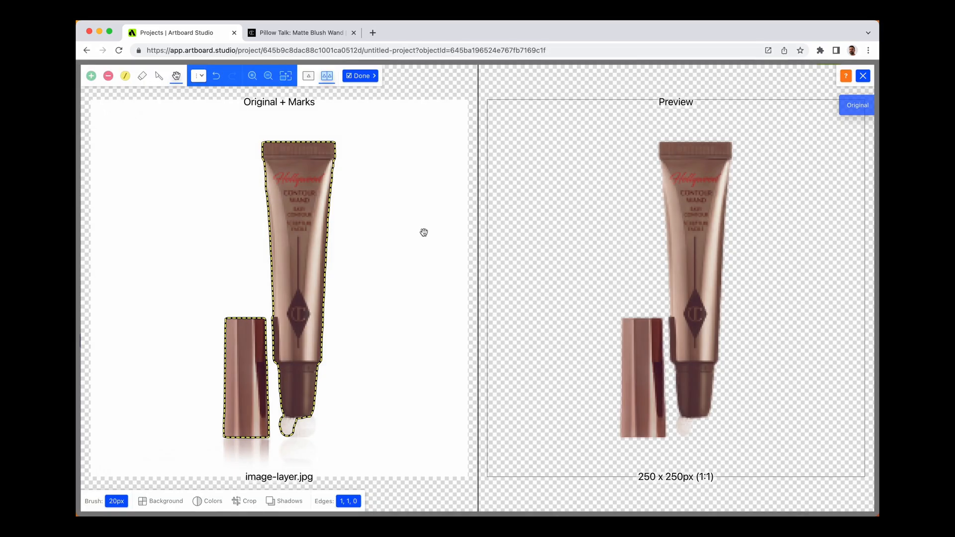
click(305, 427)
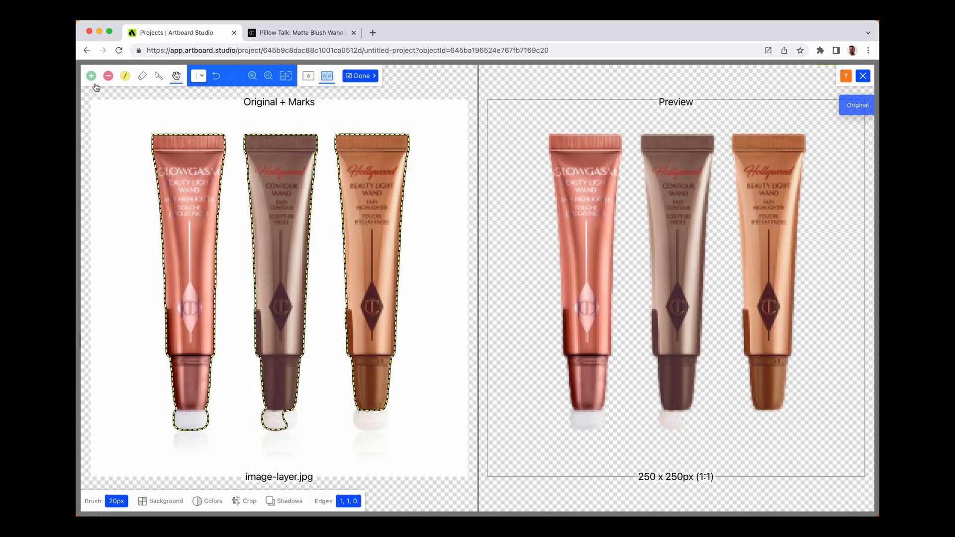
click(373, 419)
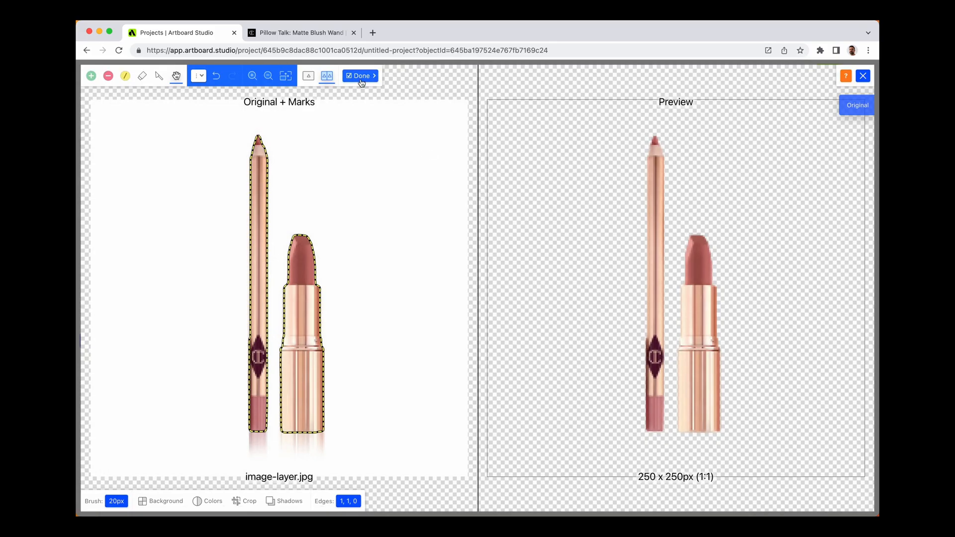
click(361, 76)
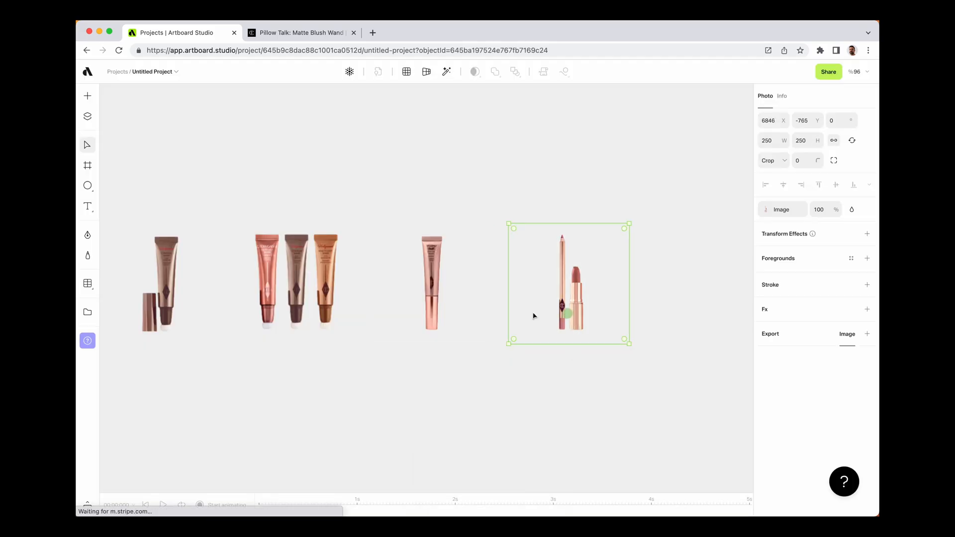
Move the Mother's Day story artboard past the model and product images, to about X 7819, Y -1932.
click(488, 335)
scroll(488, 334, down, 3)
click(492, 363)
drag(341, 367, 559, 373)
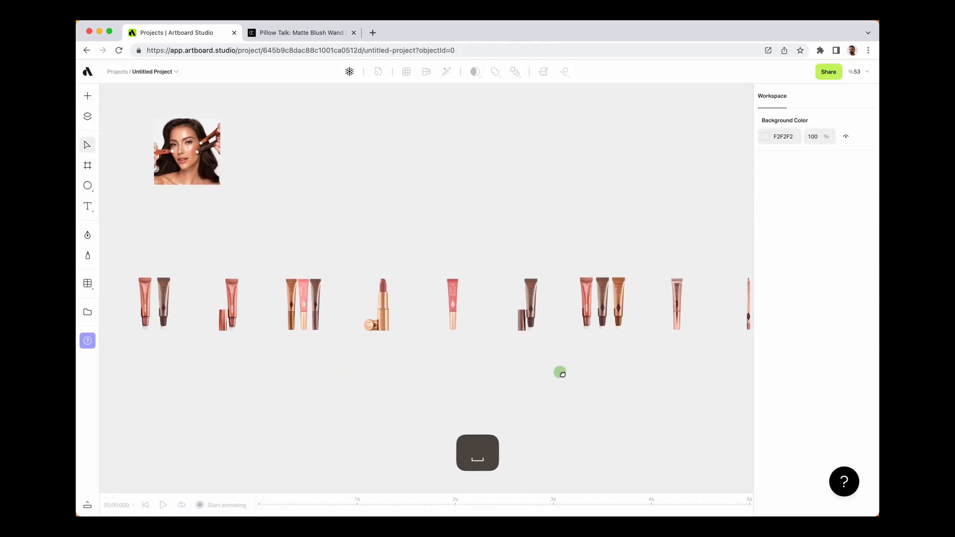
drag(225, 352, 583, 371)
scroll(449, 333, down, 5)
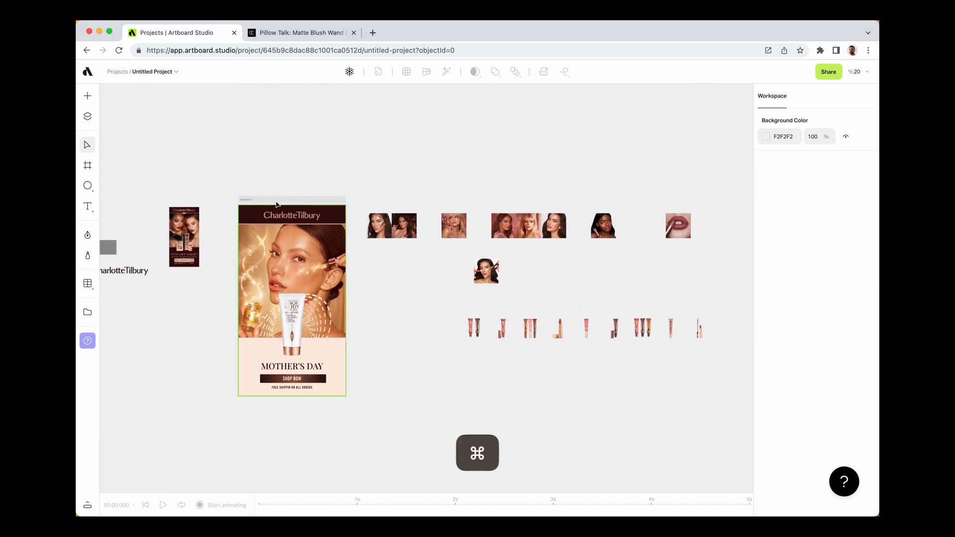
scroll(292, 193, down, 2)
drag(293, 193, 723, 198)
scroll(637, 204, right, 5)
scroll(443, 324, up, 4)
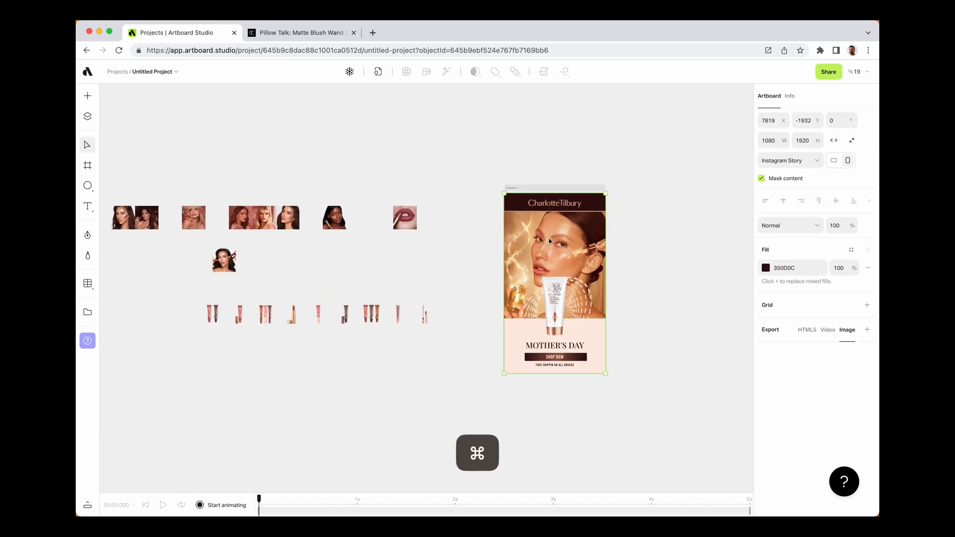
scroll(599, 202, right, 3)
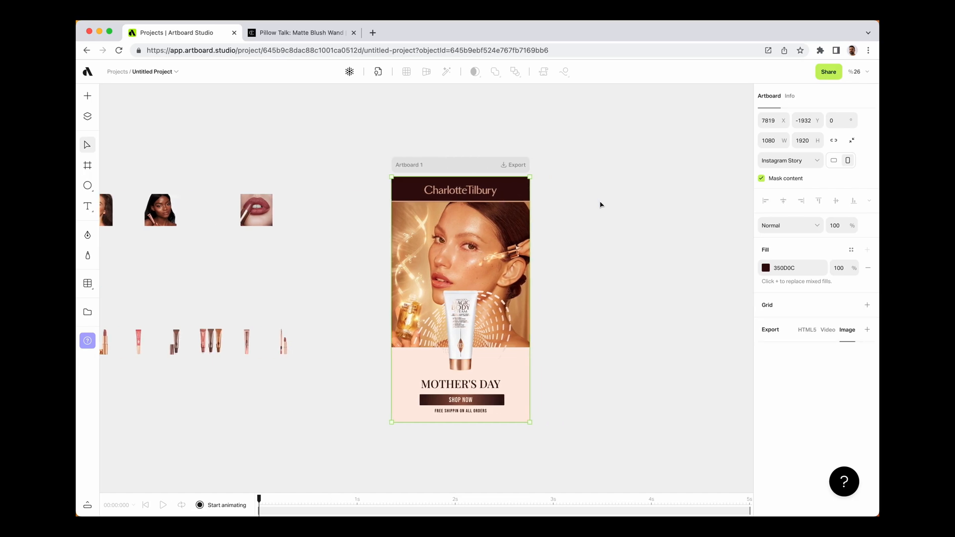
Insert a three-column, twelve-row table beside the artboard at about X 9220, Y -1811.
key(b)
drag(573, 194, 714, 253)
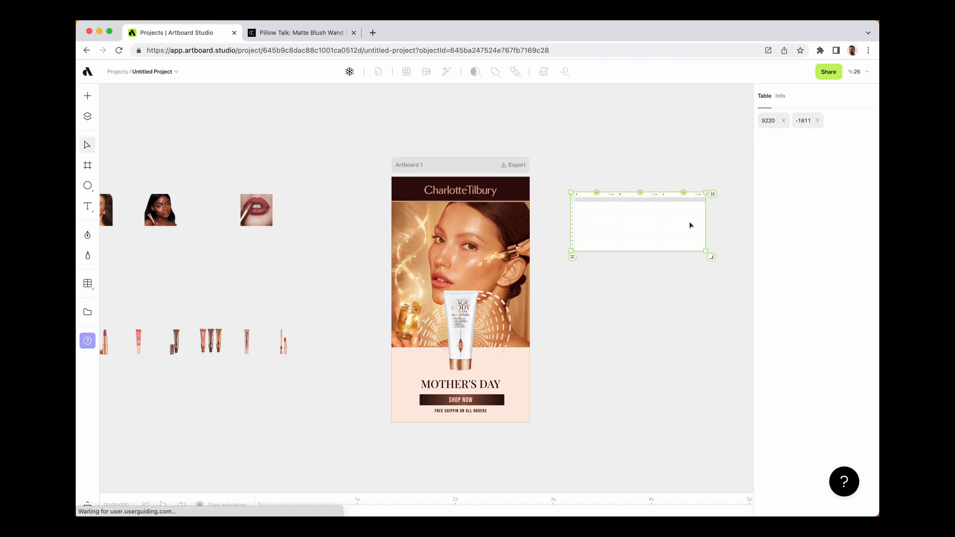
scroll(688, 224, up, 3)
scroll(686, 222, right, 4)
scroll(560, 179, up, 3)
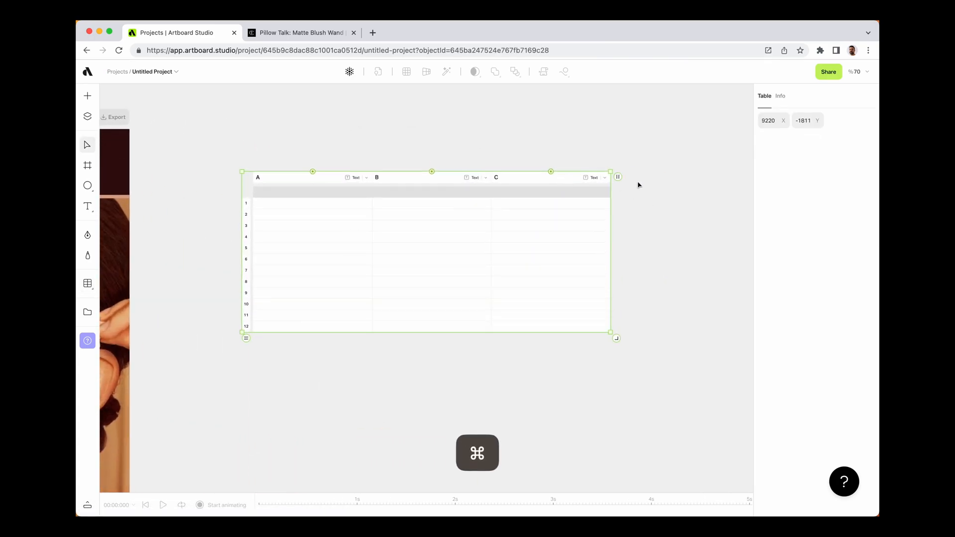
drag(619, 177, 657, 181)
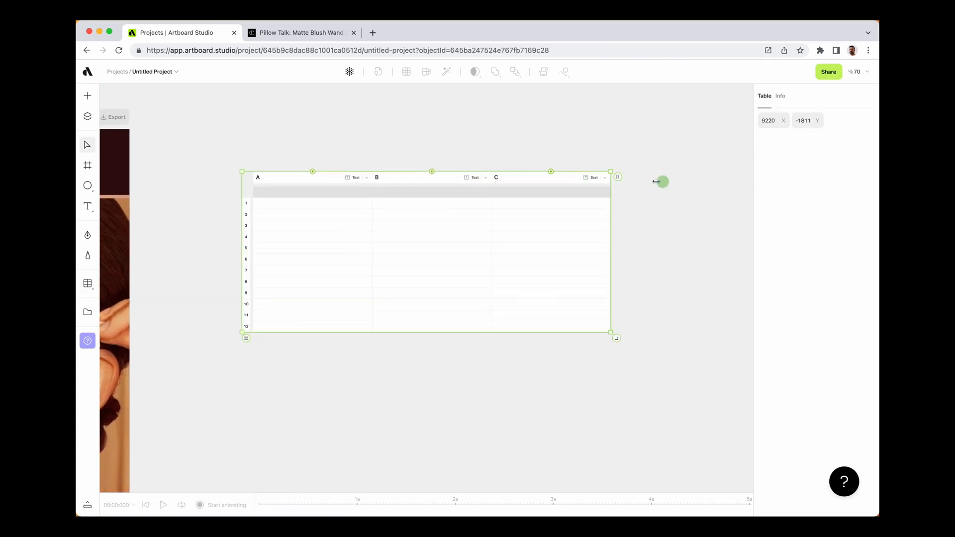
click(661, 232)
Shift the story artboard slightly upward so that it sits alongside the table.
scroll(452, 254, down, 4)
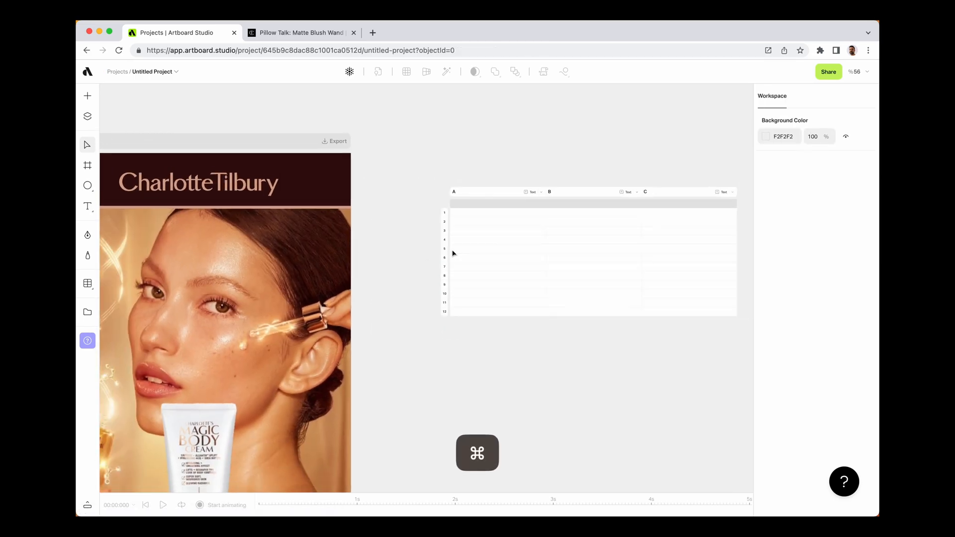
scroll(464, 255, down, 2)
scroll(492, 296, down, 3)
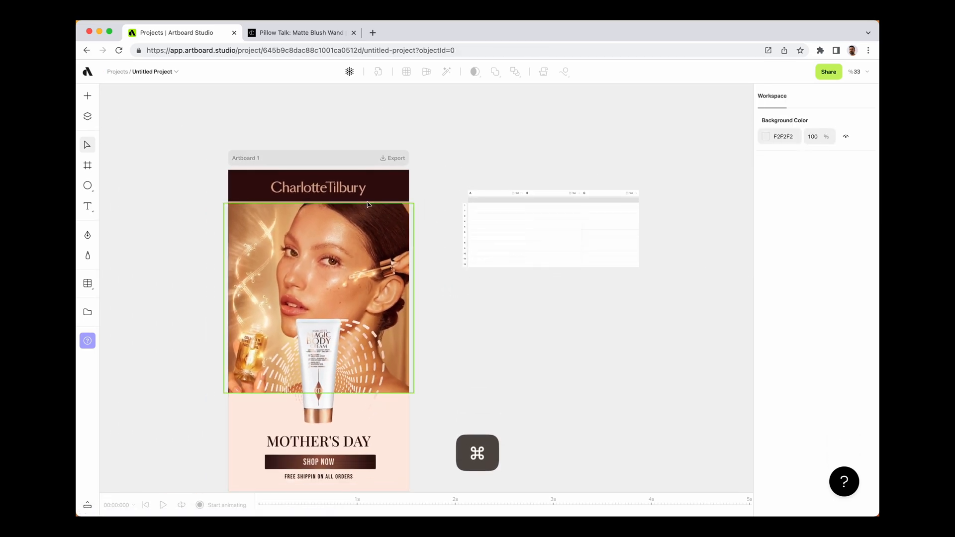
click(350, 159)
drag(350, 159, 351, 114)
click(507, 401)
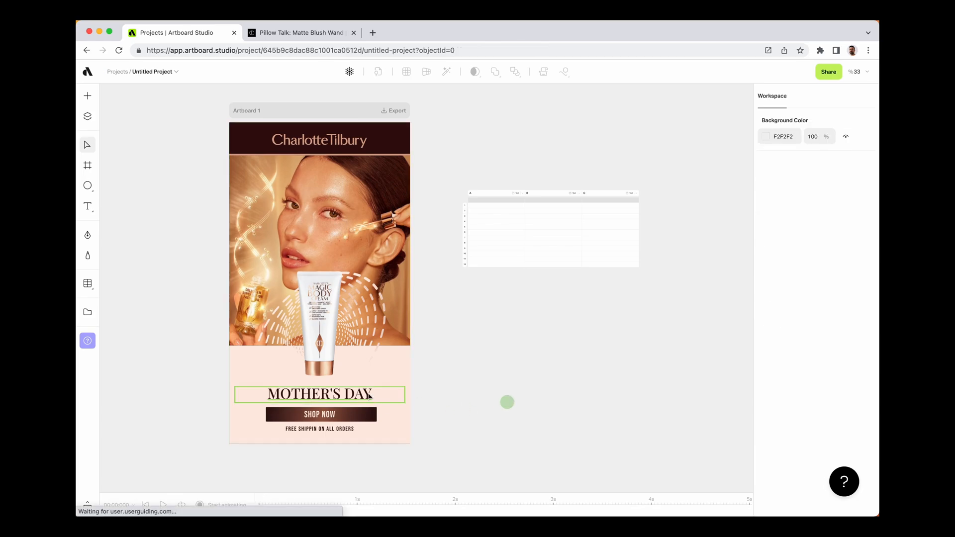
click(349, 399)
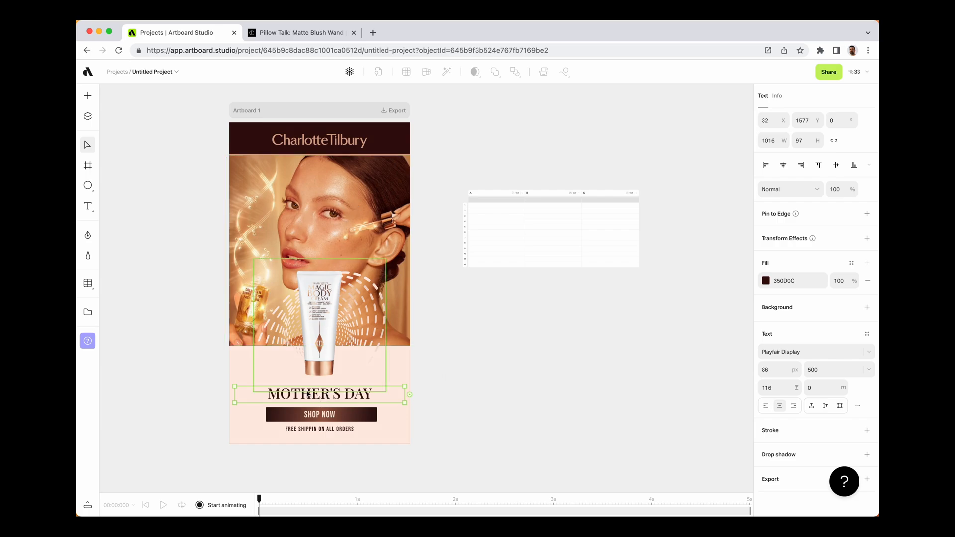
click(482, 391)
Enter SHORT PUNCHLINE as the header of the table's column A.
scroll(508, 216, up, 10)
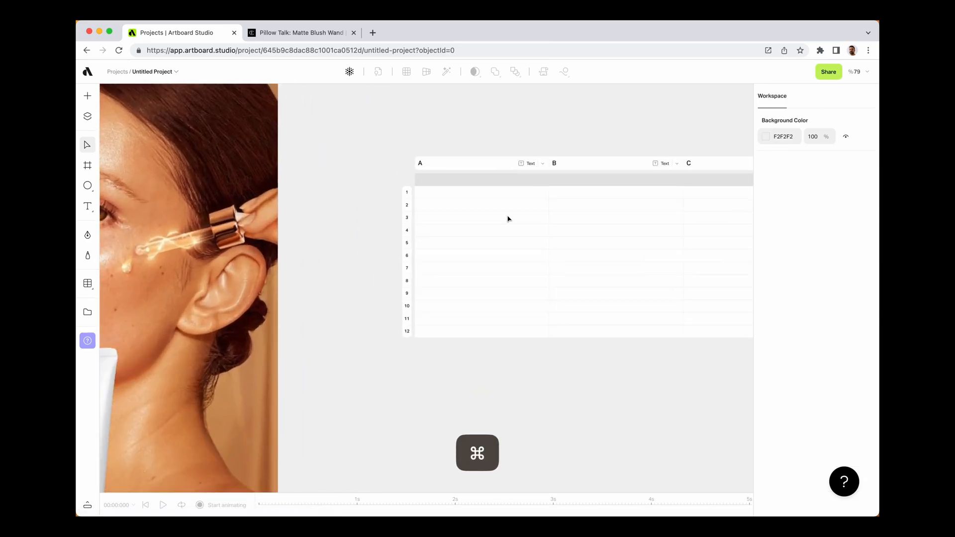
click(428, 178)
click(428, 177)
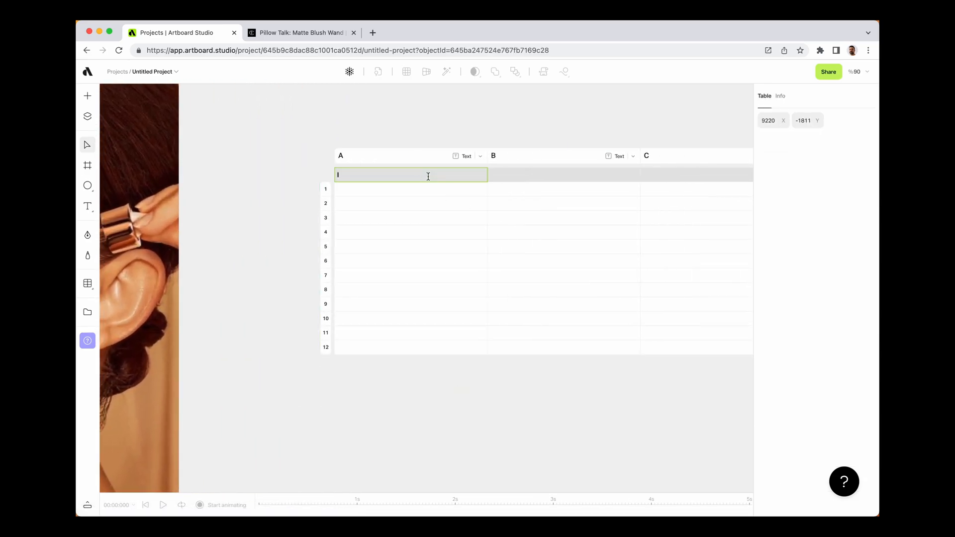
text(Mo)
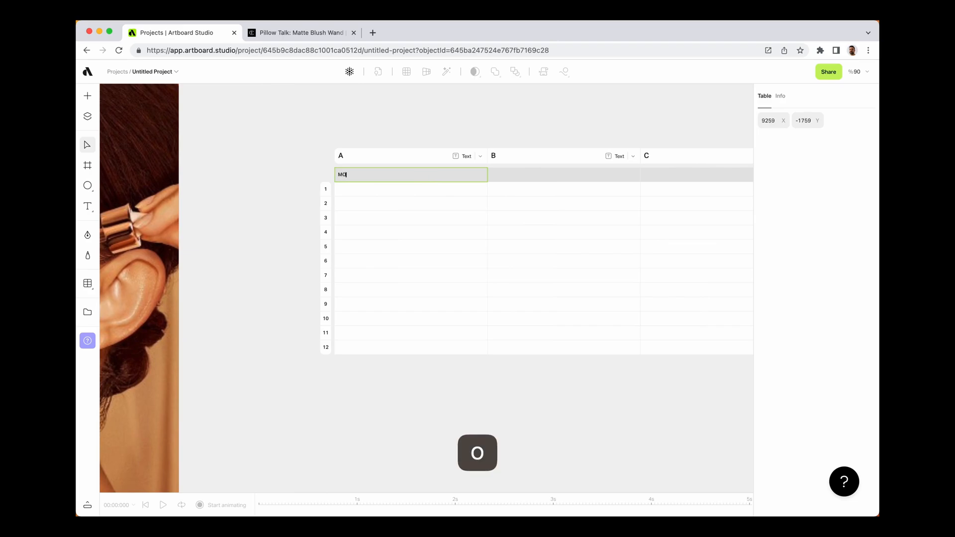
key(super+a)
text(SHORT PUNCJ)
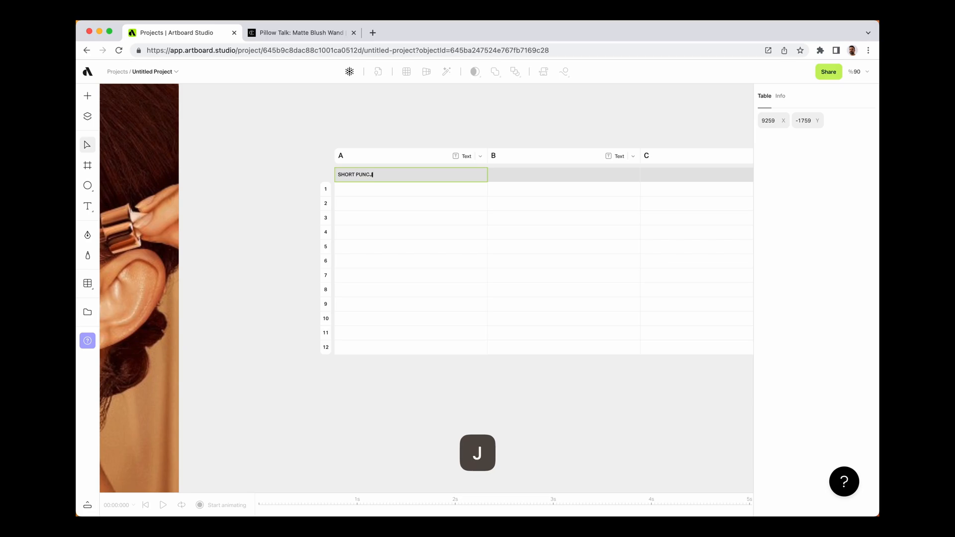
key(BackSpace)
text(HLINE)
key(Return)
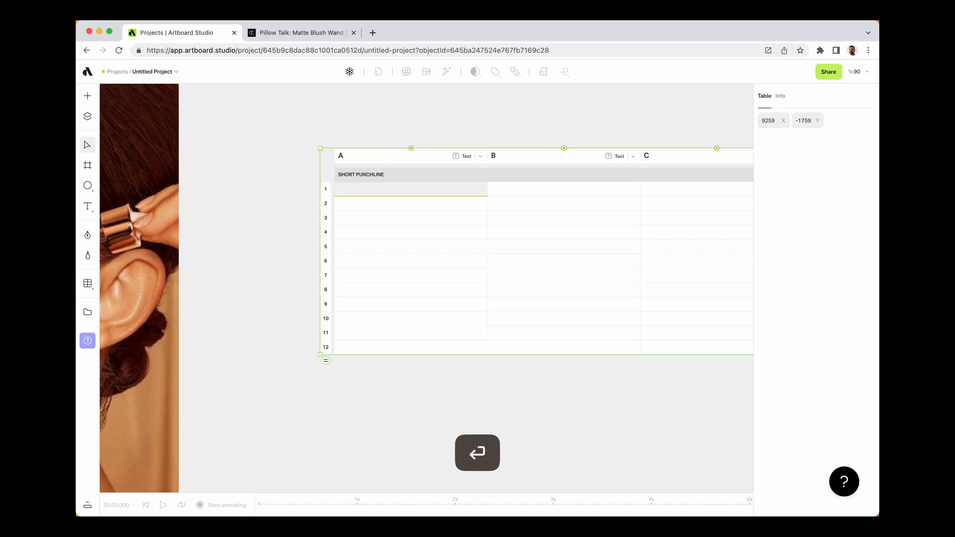
Replace PUNCHLINE with TITLE in column A's header so it reads SHORT TITLE.
click(379, 175)
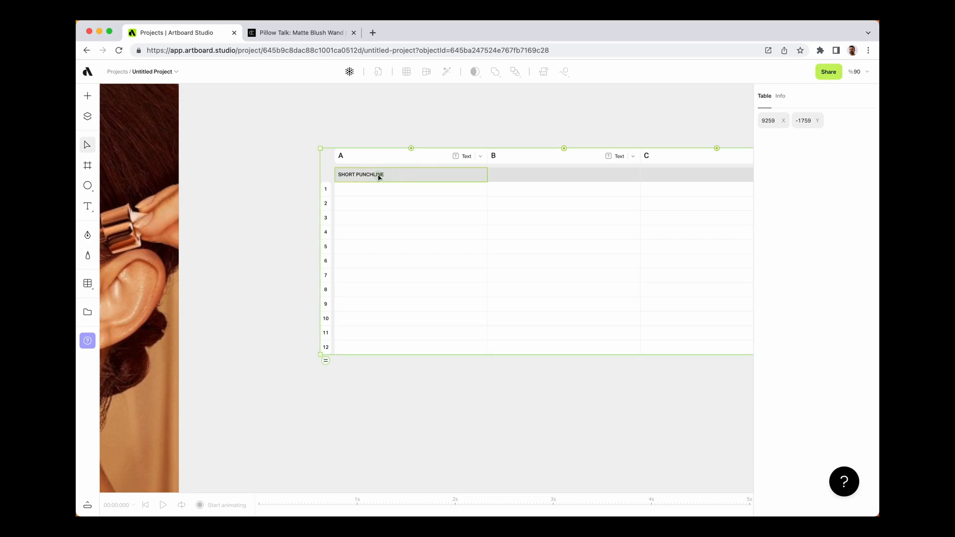
double_click(377, 174)
text(TITL)
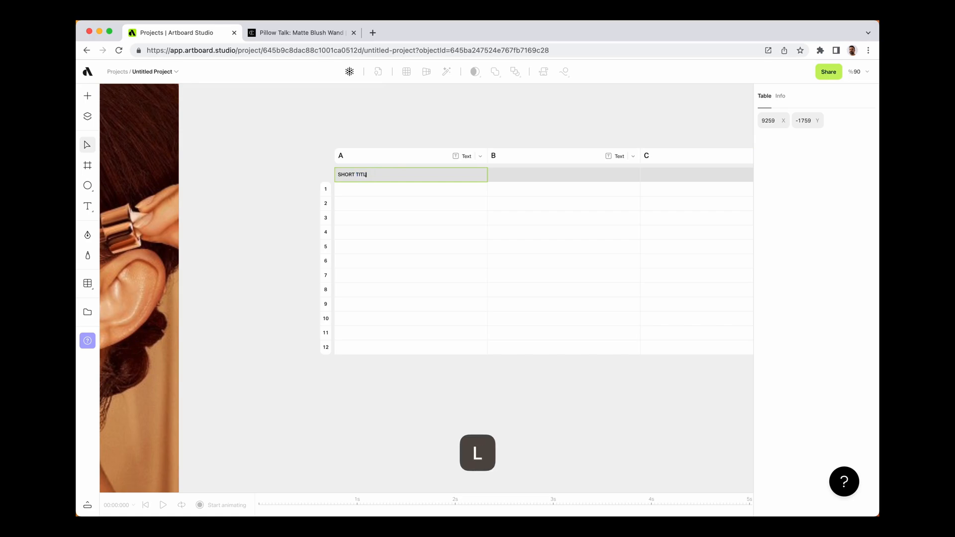
click(384, 188)
Enter MOTHER'S DAY in row 1 of the SHORT TITLE column.
click(384, 192)
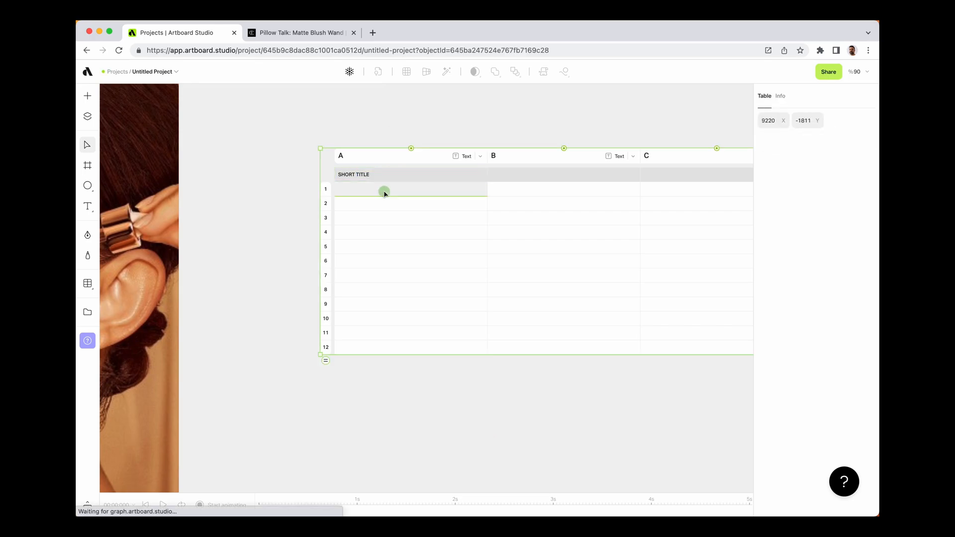
click(384, 193)
text(MOTH)
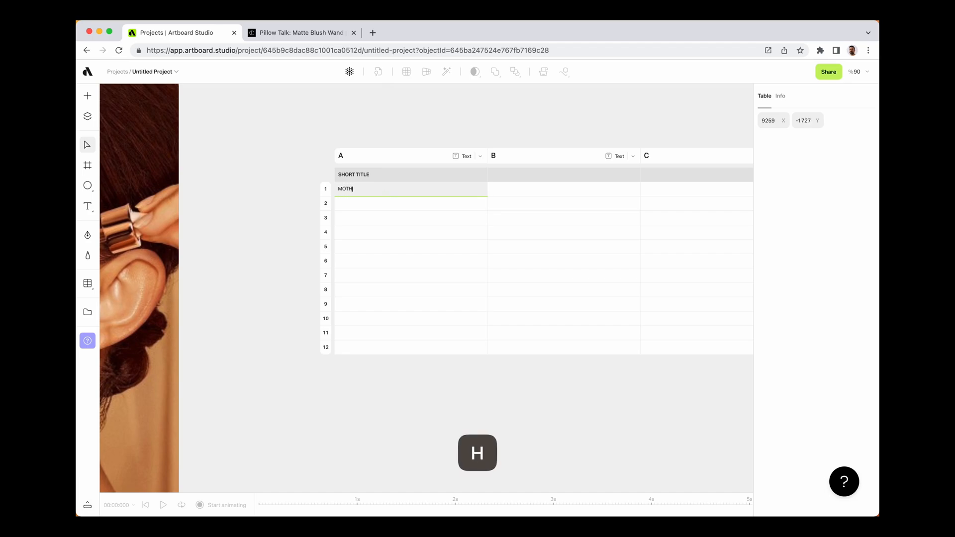
text(ER'S DAY)
scroll(383, 192, left, 19)
scroll(517, 176, right, 12)
scroll(510, 176, right, 4)
click(516, 128)
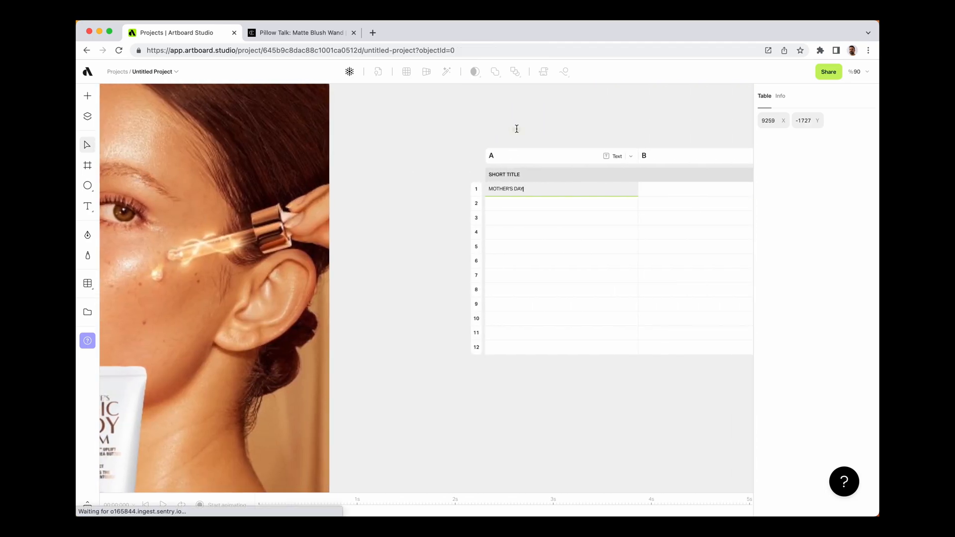
click(516, 188)
scroll(507, 194, right, 3)
scroll(506, 194, right, 3)
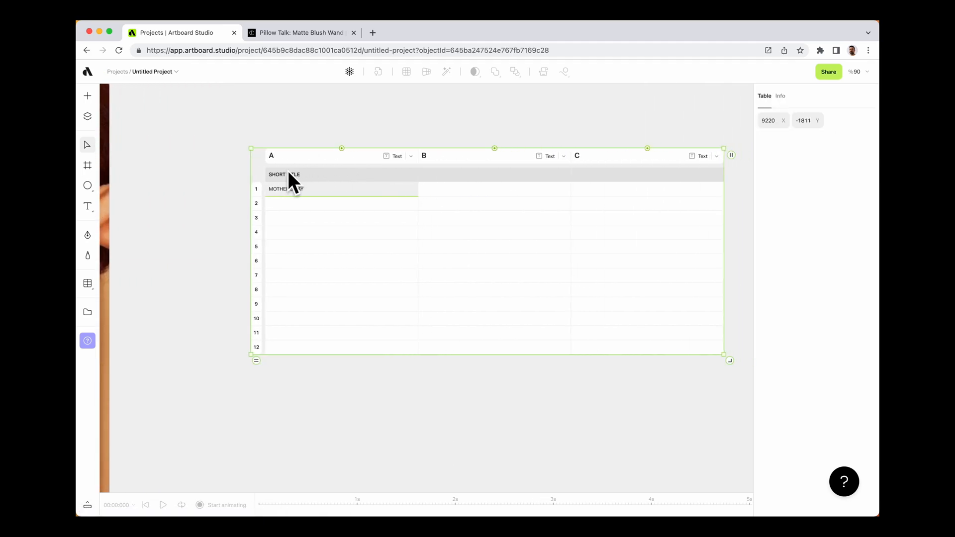
Fill the SHORT TITLE column using the AI copy writer with the prompt MOTHER'S DAY.
right_click(344, 175)
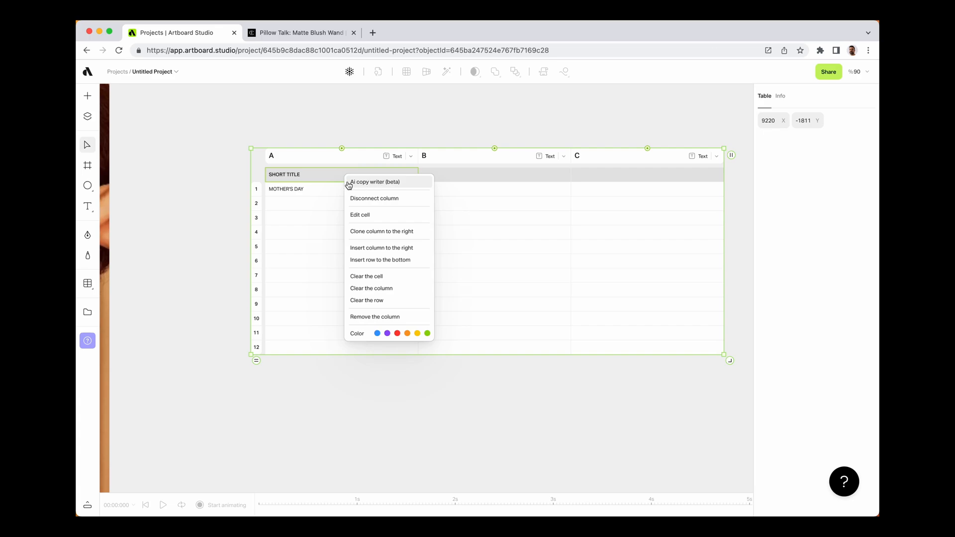
click(382, 182)
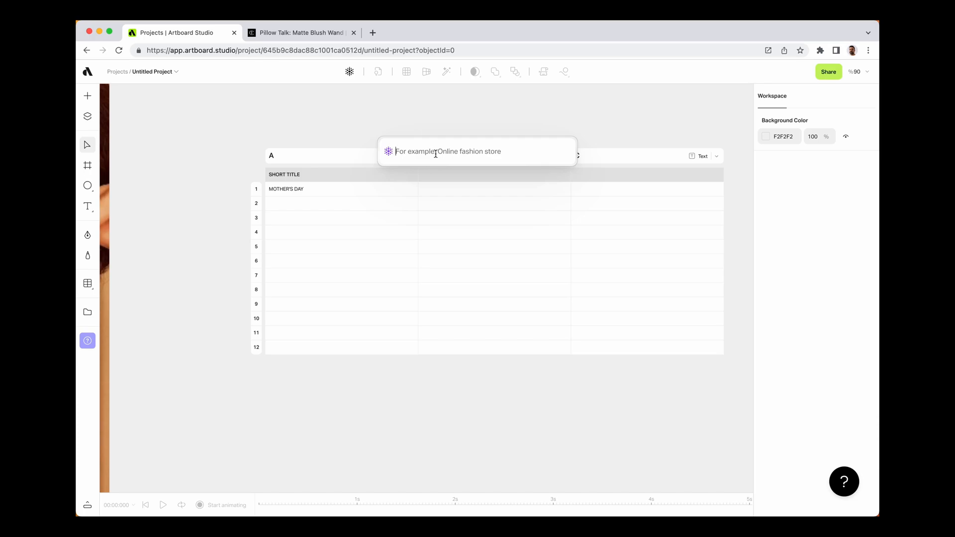
text(MOTHER'S DATY)
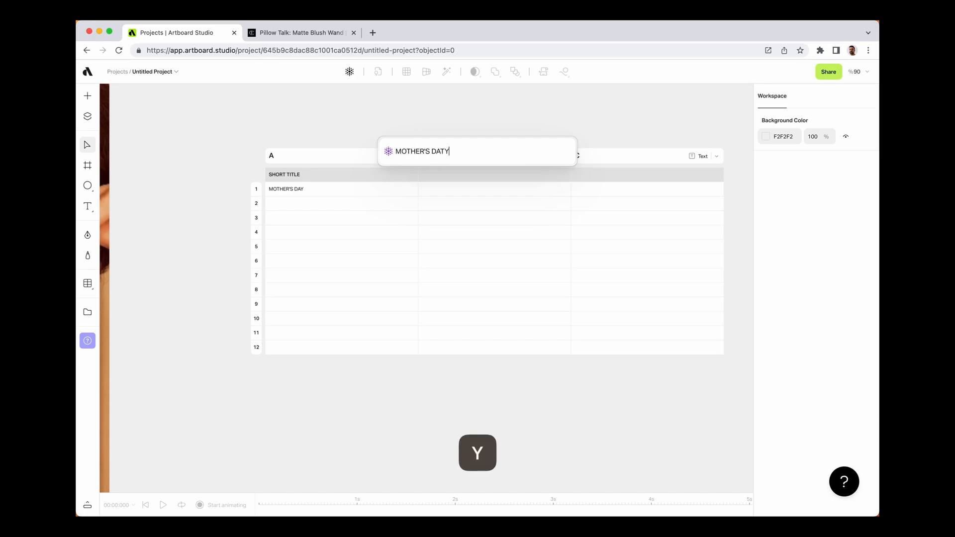
key(BackSpace)
key(BackSpace)
text(Y)
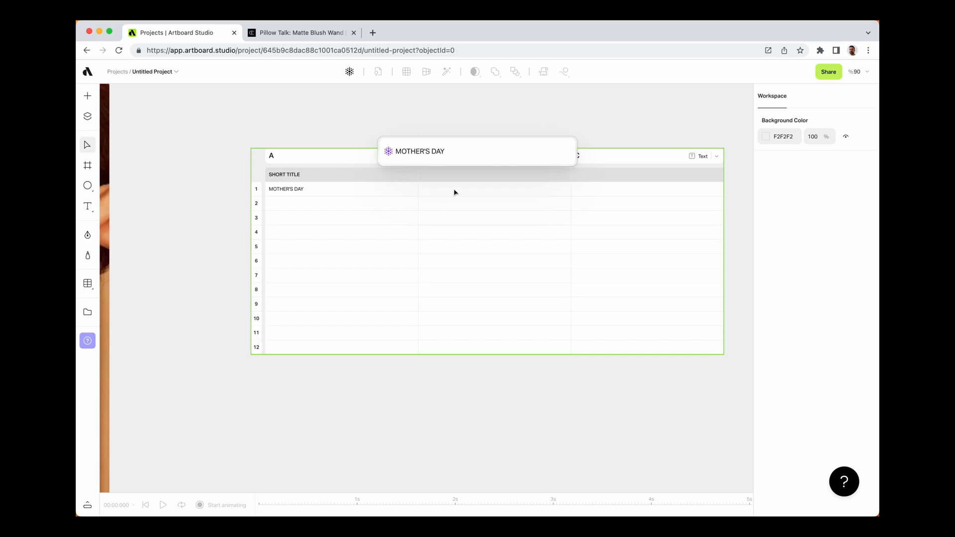
key(Return)
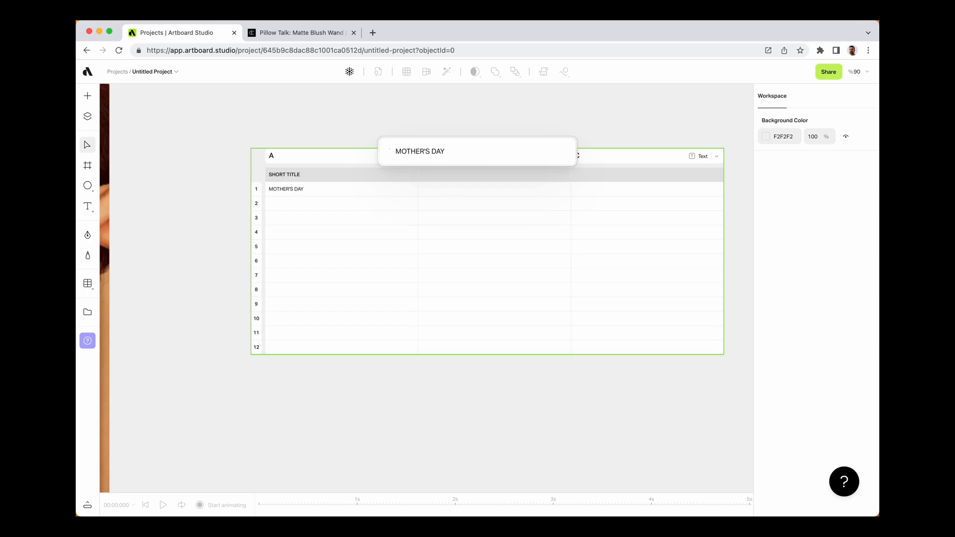
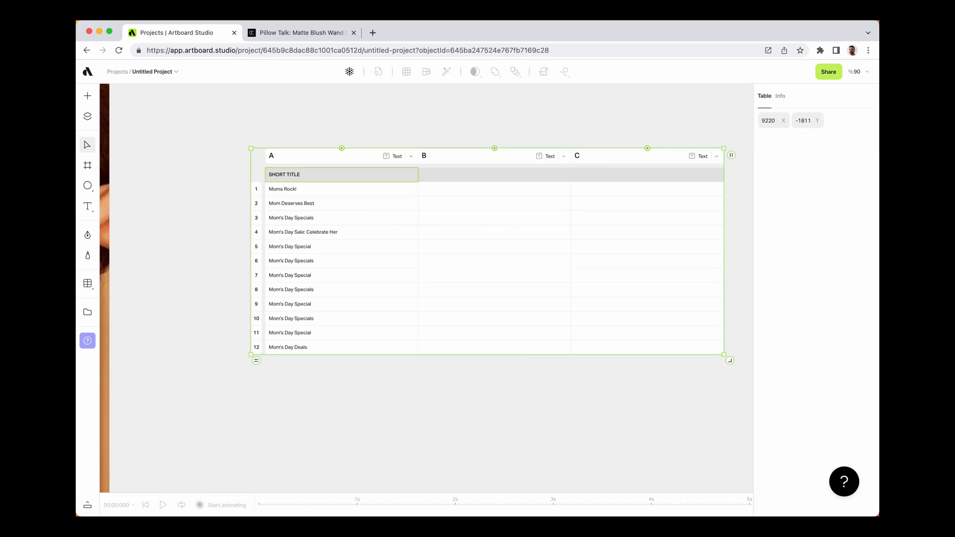
Connect the table's SHORT TITLE column to the MOTHER'S DAY headline on the artboard.
scroll(287, 224, up, 5)
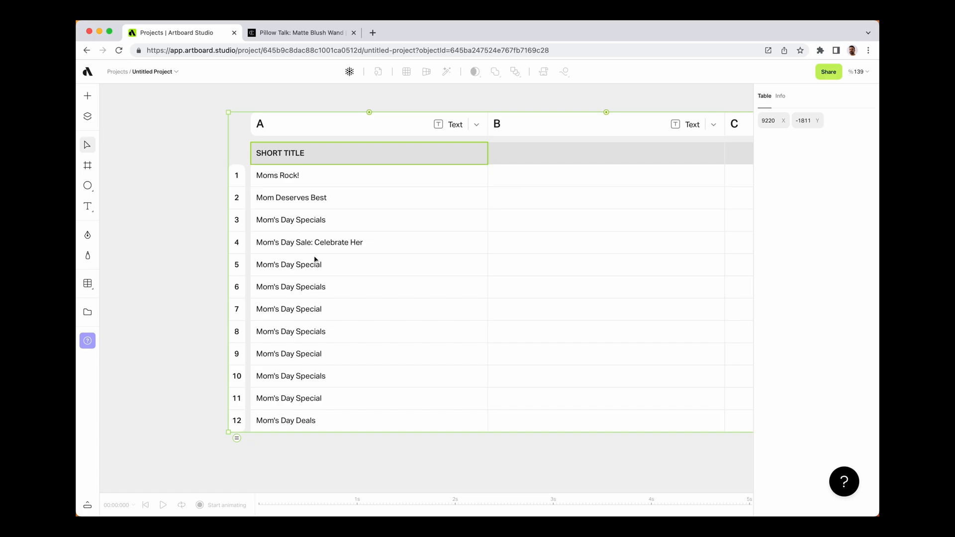
scroll(318, 259, down, 8)
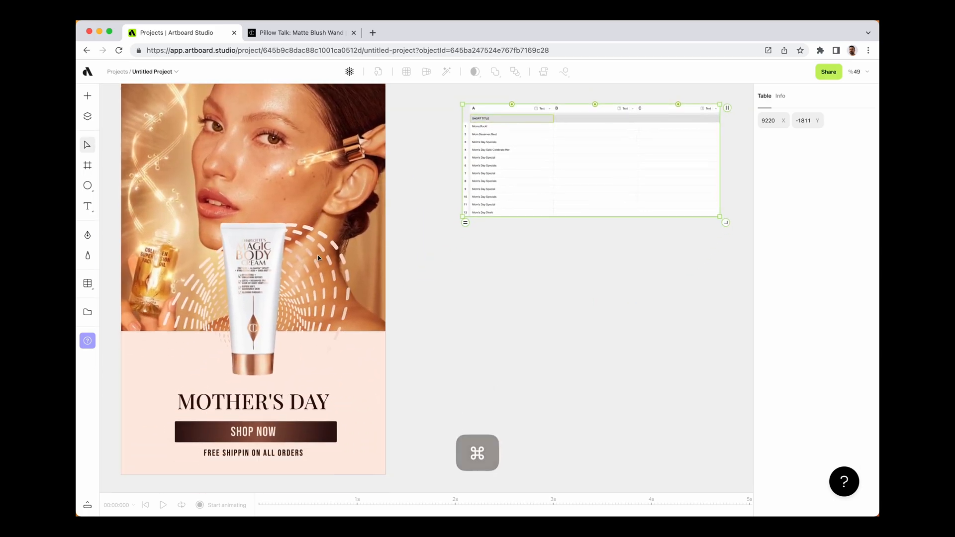
drag(512, 105, 379, 402)
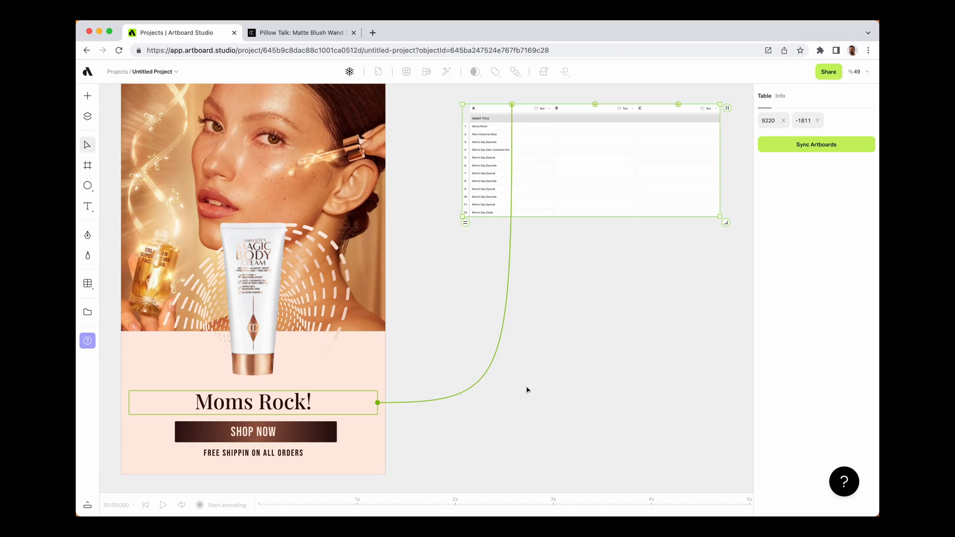
scroll(527, 390, right, 3)
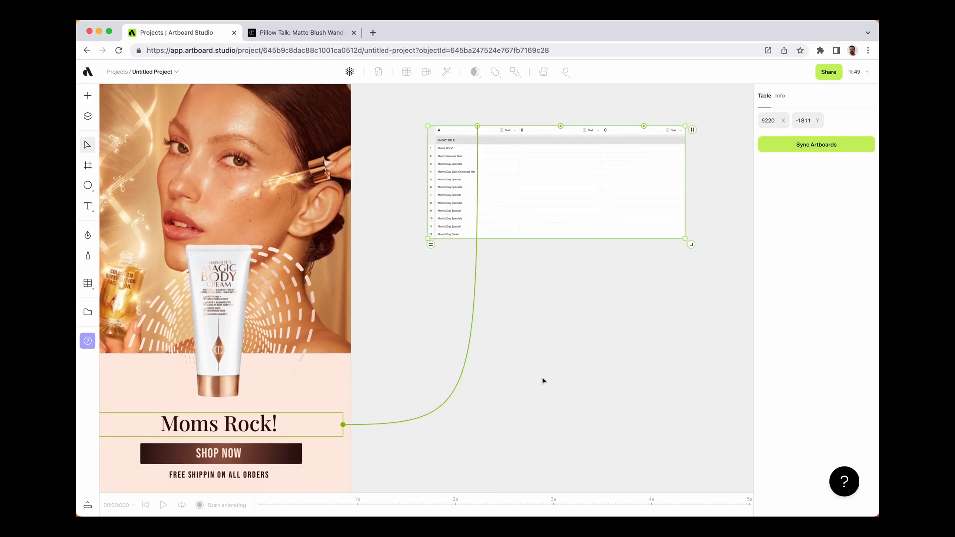
Set the data type of the table's column B to Color.
scroll(454, 182, up, 5)
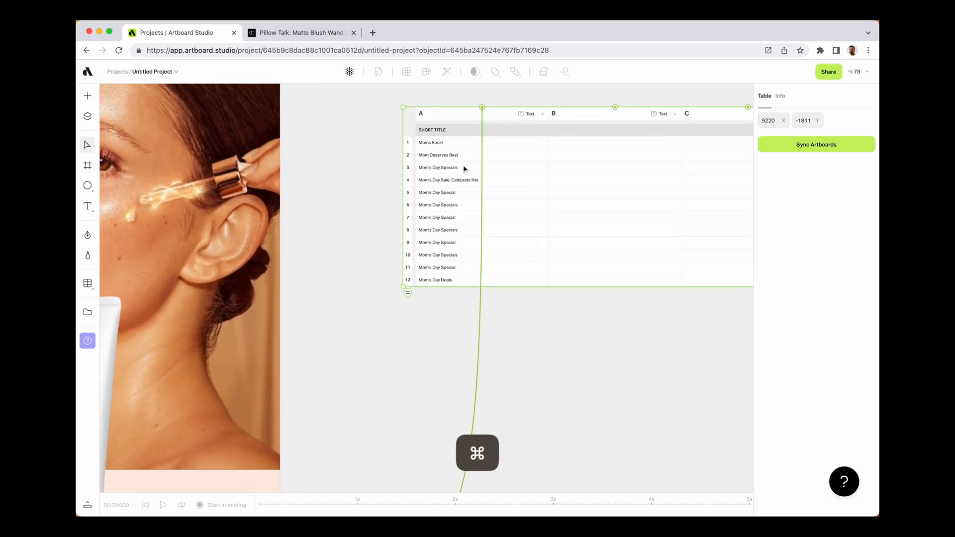
scroll(454, 176, right, 3)
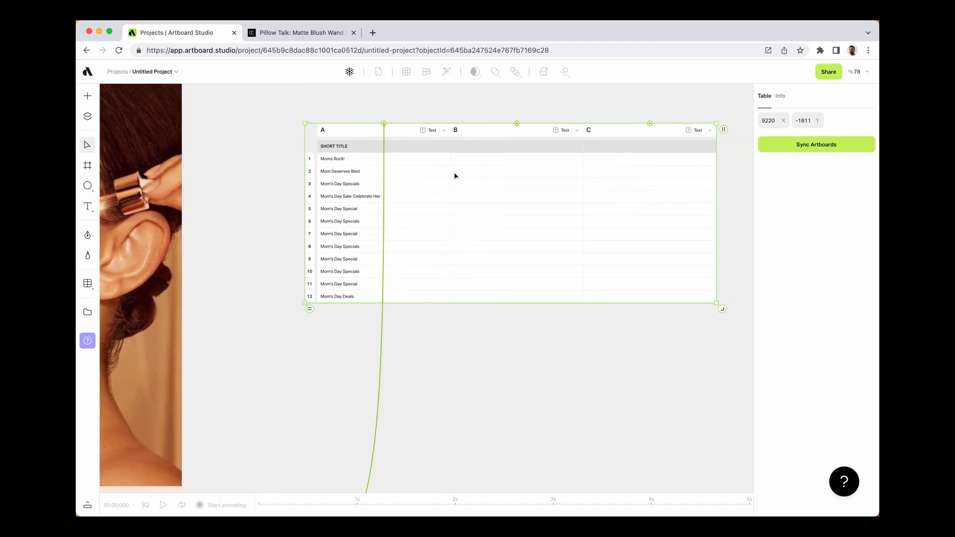
click(577, 131)
scroll(564, 142, up, 3)
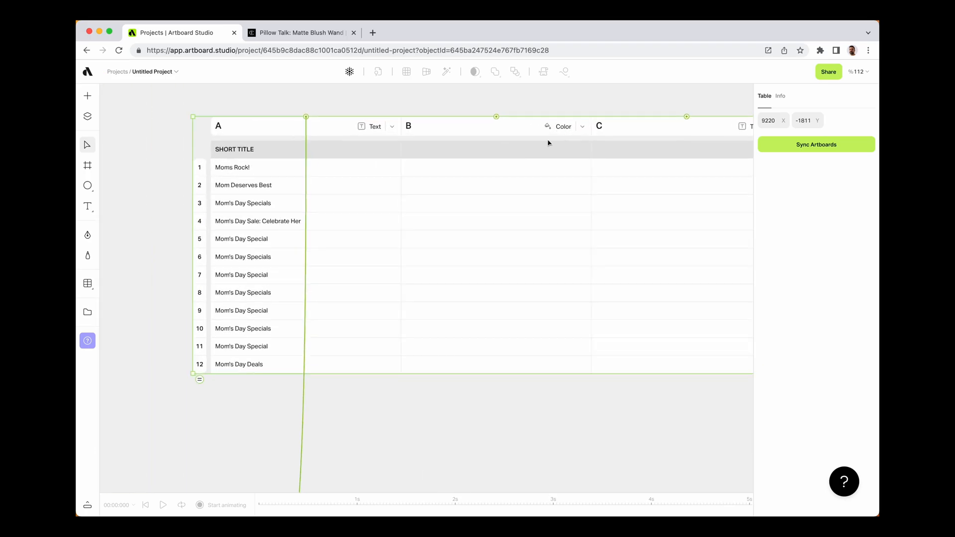
Fill column B of the table with AI-generated colors using the prompt skin tones.
scroll(566, 128, up, 3)
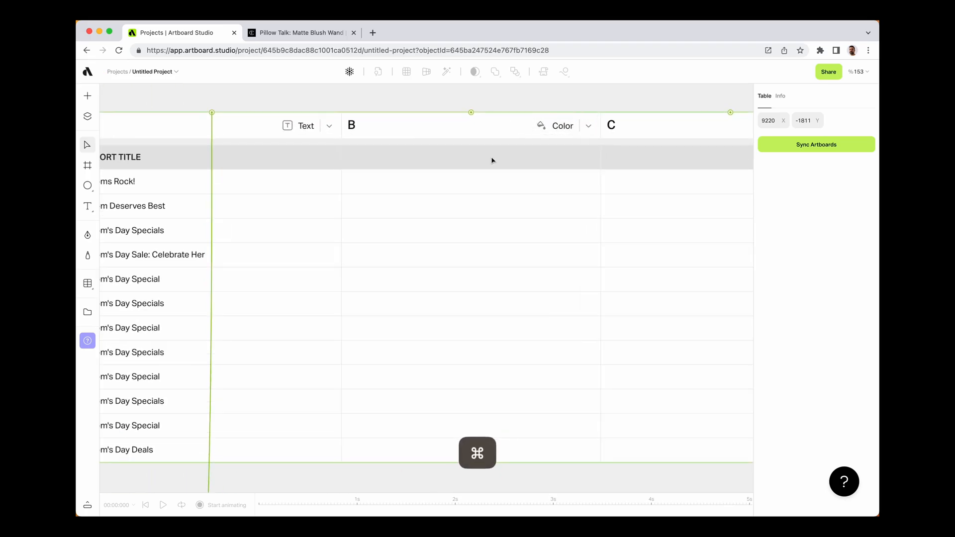
scroll(492, 159, down, 4)
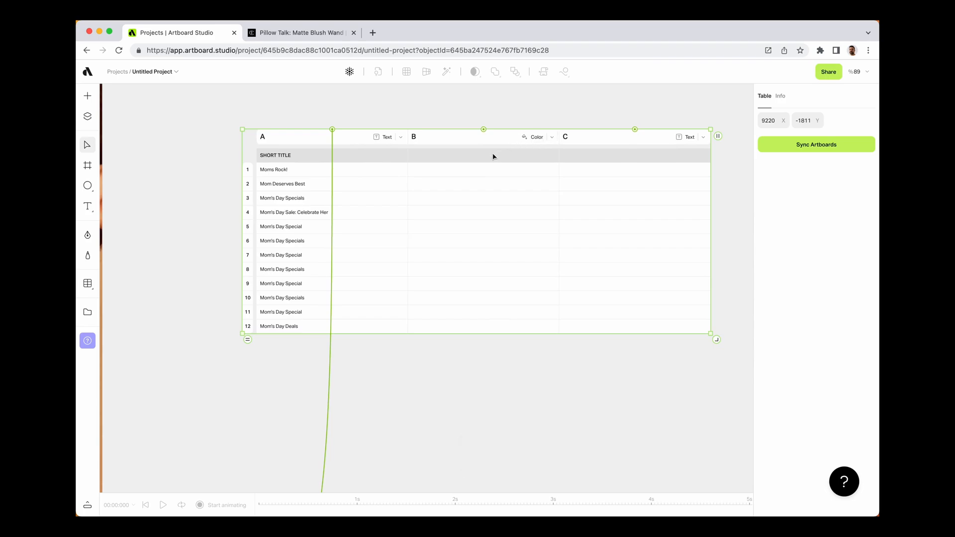
right_click(493, 157)
click(503, 163)
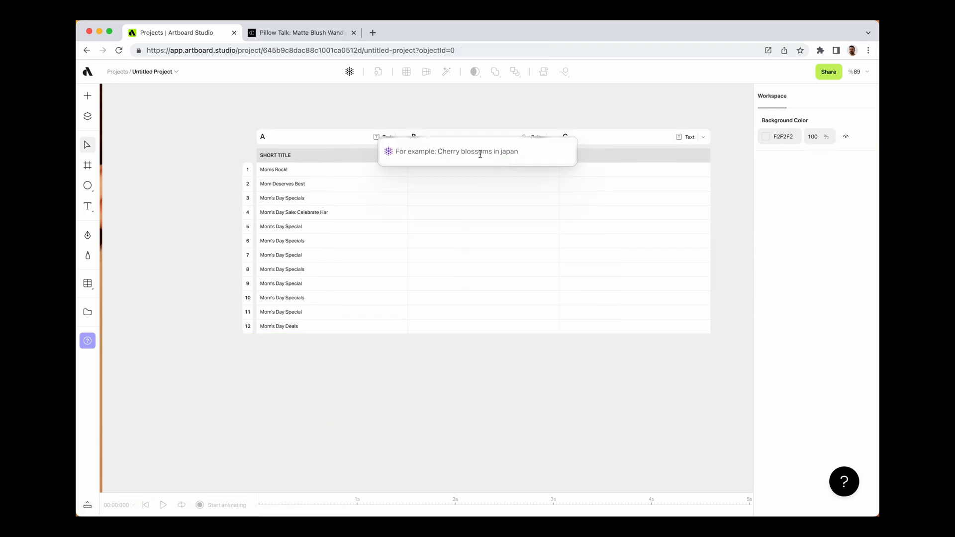
text(MINT)
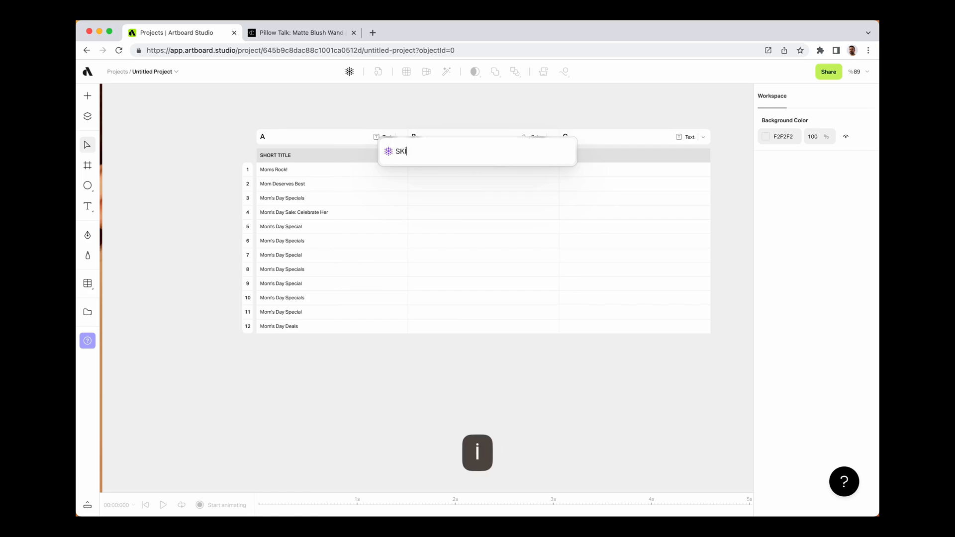
key(BackSpace)
key(BackSpace)
key(BackSpace)
key(BackSpace)
text(skin tones)
key(Return)
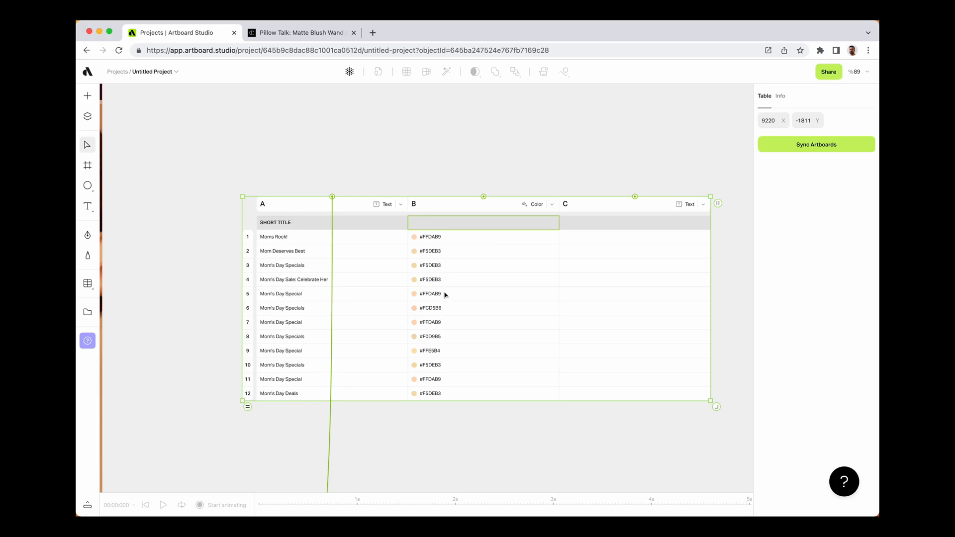
Set the data type of the table's column C to Media.
scroll(445, 294, up, 5)
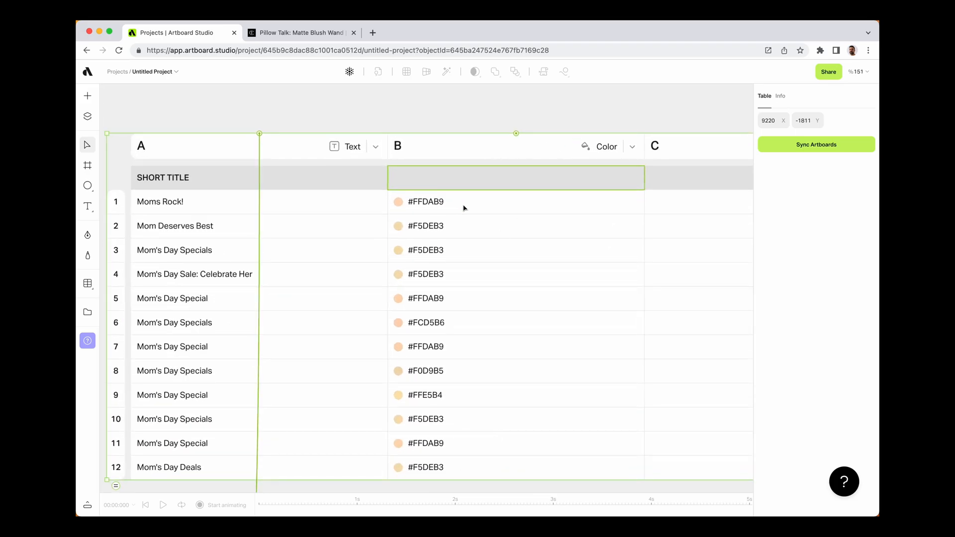
scroll(465, 207, down, 8)
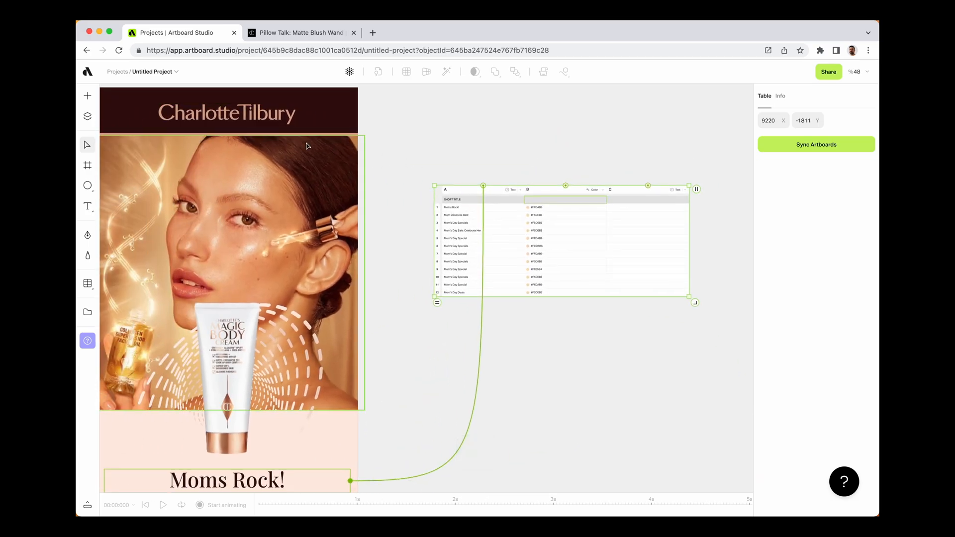
scroll(575, 220, up, 5)
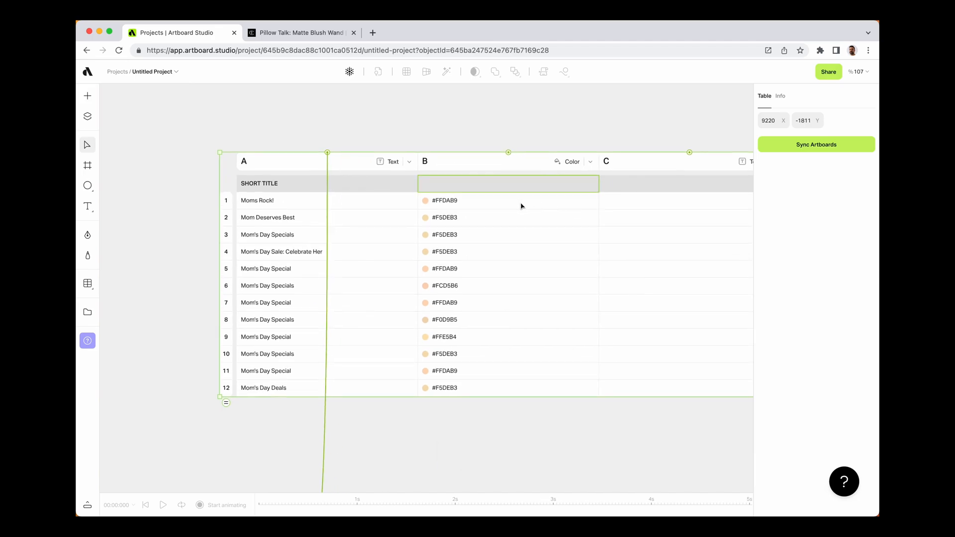
scroll(444, 195, down, 6)
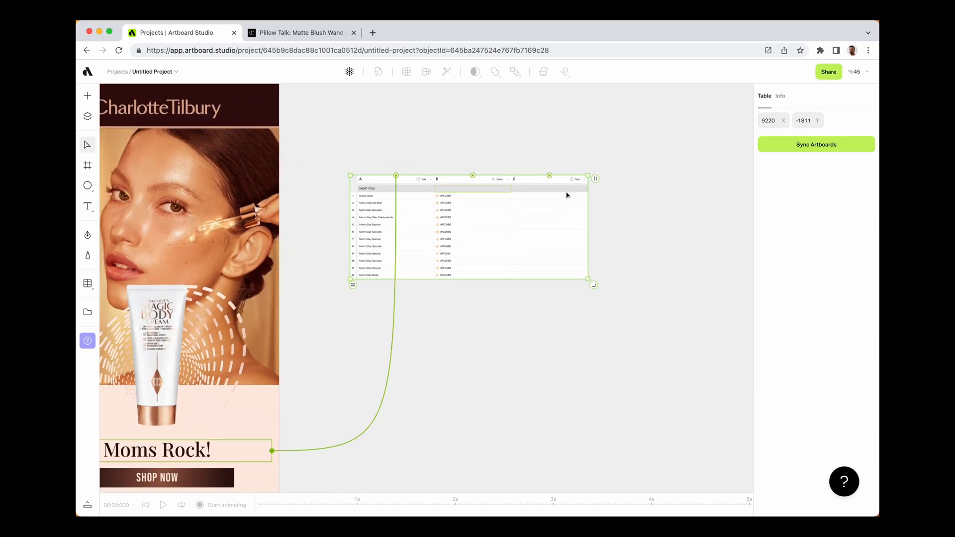
scroll(578, 183, up, 5)
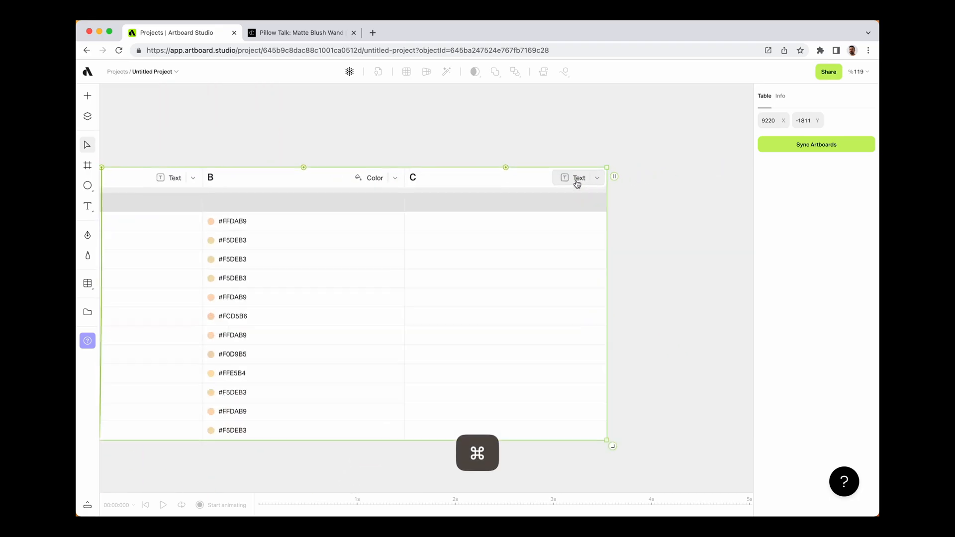
click(584, 185)
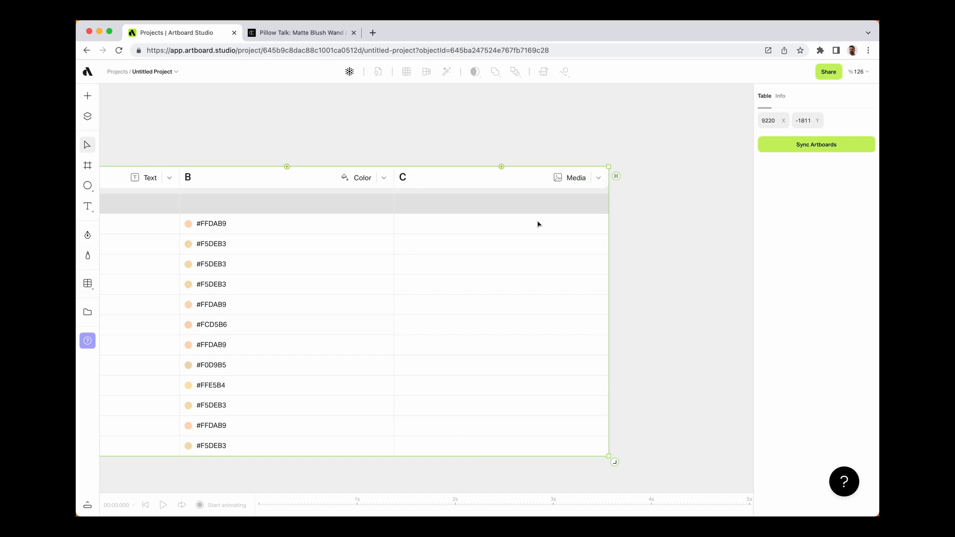
Move the whole row of product images to just beneath the data table, at about X 9283, Y -1155.
scroll(538, 225, down, 8)
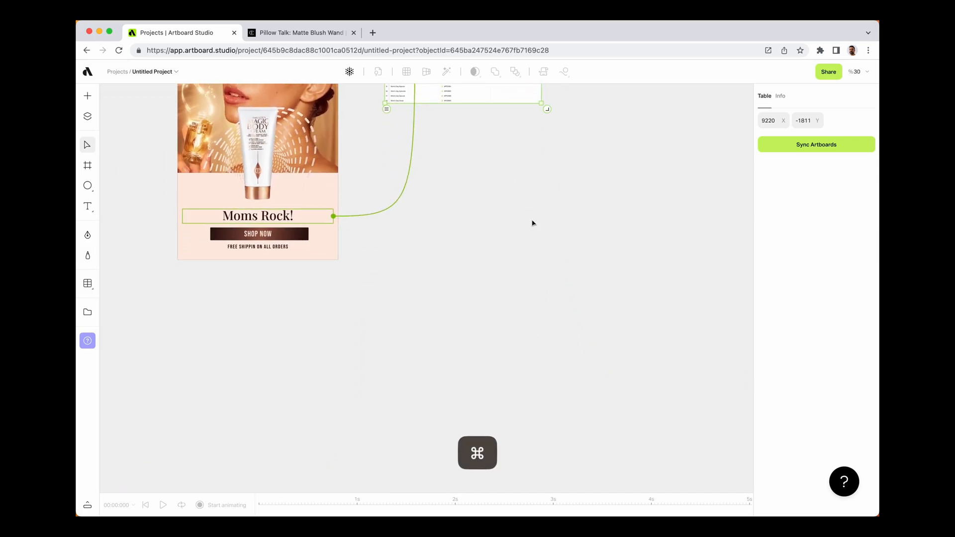
scroll(532, 223, down, 4)
click(544, 236)
scroll(291, 251, left, 2)
drag(200, 201, 404, 257)
drag(322, 226, 659, 188)
scroll(662, 171, up, 6)
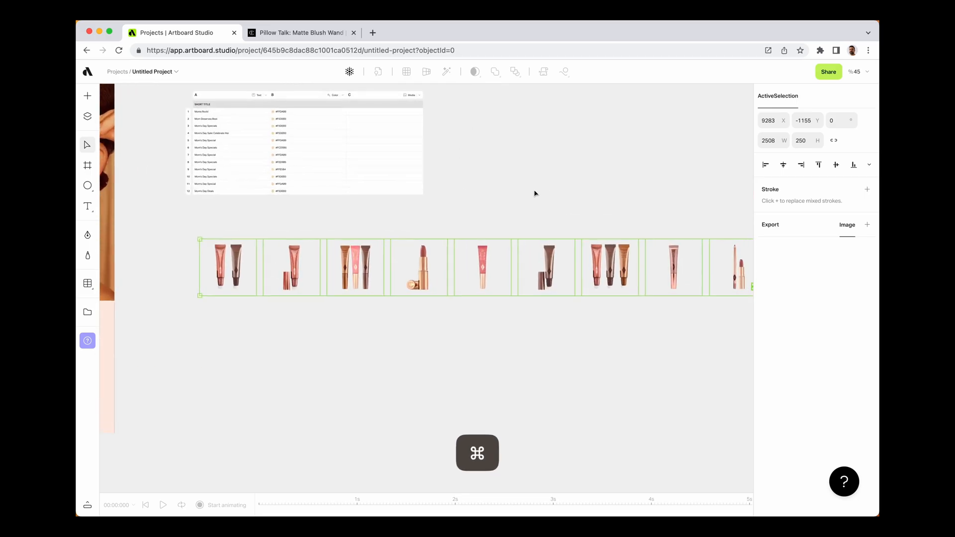
scroll(404, 102, up, 5)
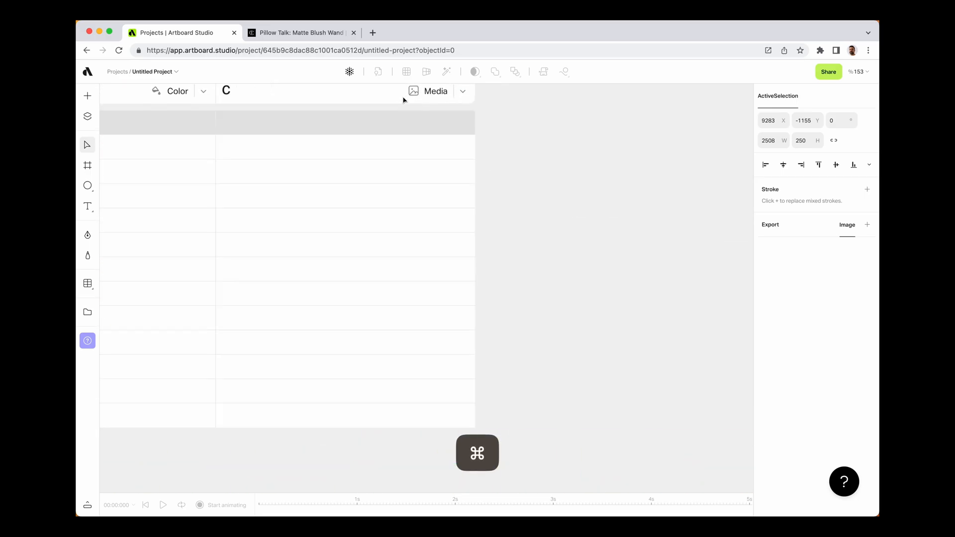
scroll(484, 200, down, 4)
click(484, 199)
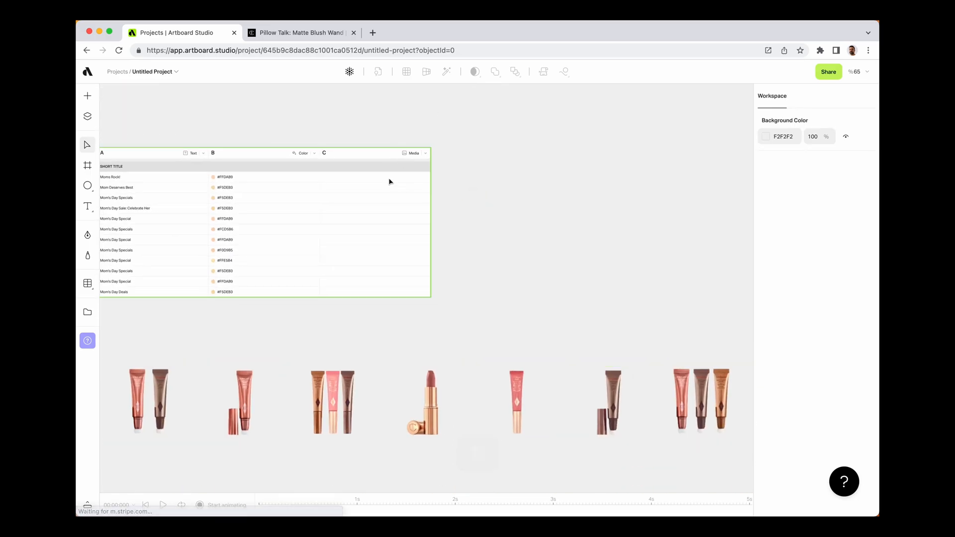
Assign the canvas image of the pink and brown tube pair to row 1 of column C.
click(390, 181)
click(369, 178)
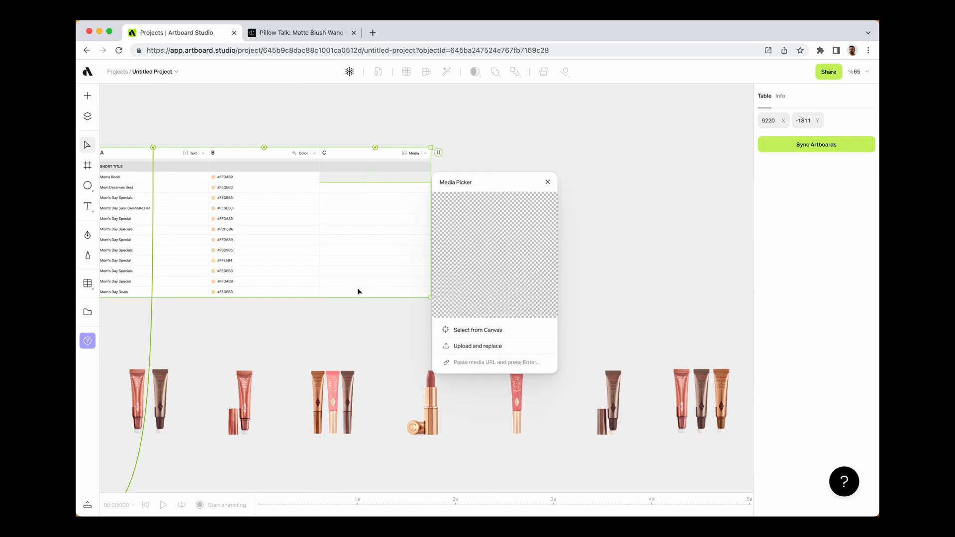
scroll(358, 292, left, 3)
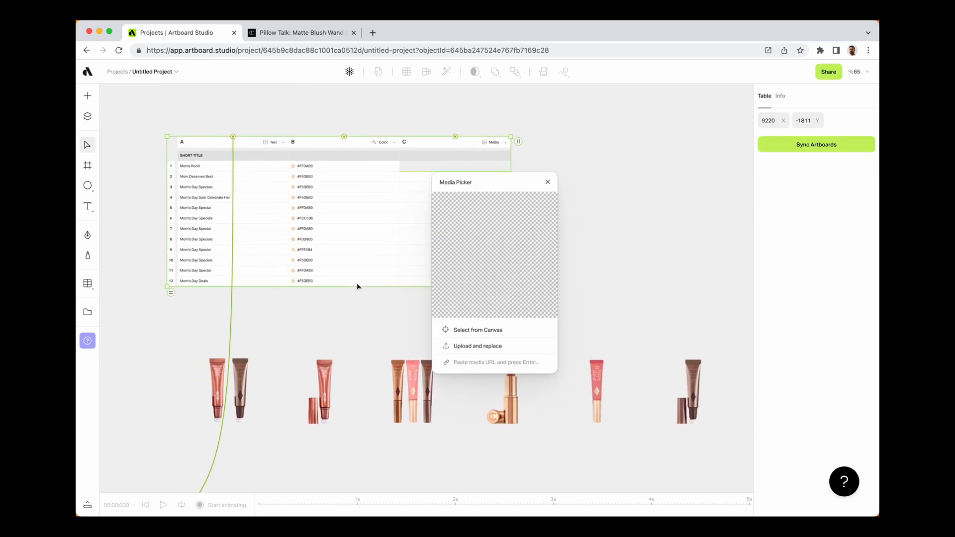
click(473, 332)
click(245, 382)
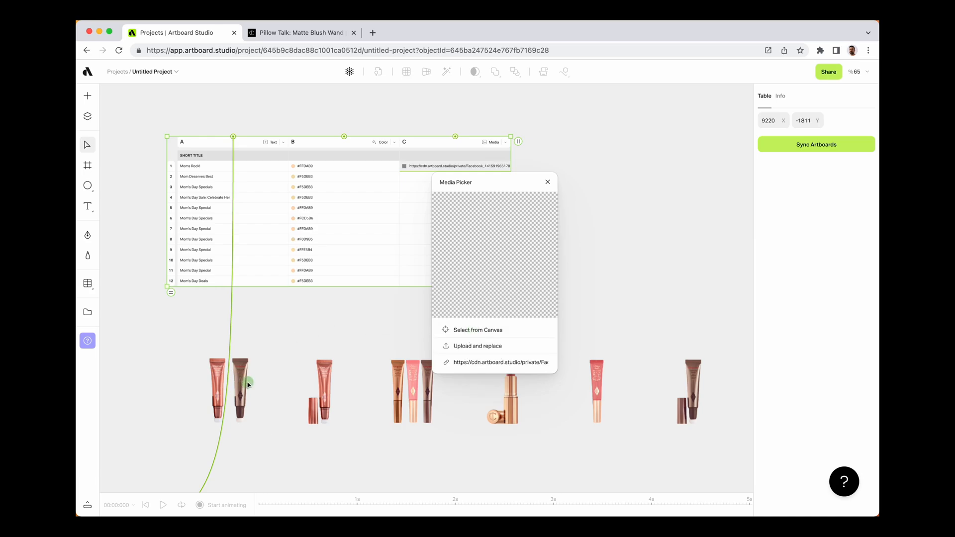
click(548, 182)
Assign the canvas images of the uncapped pink tube and the bronze, pink and brown trio to rows 2 and 3 of column C.
click(458, 176)
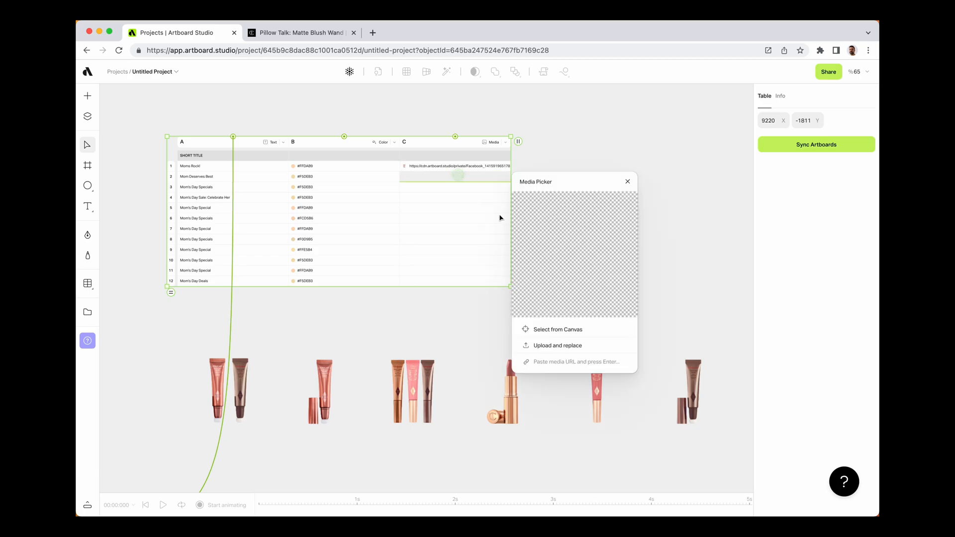
click(574, 332)
click(324, 393)
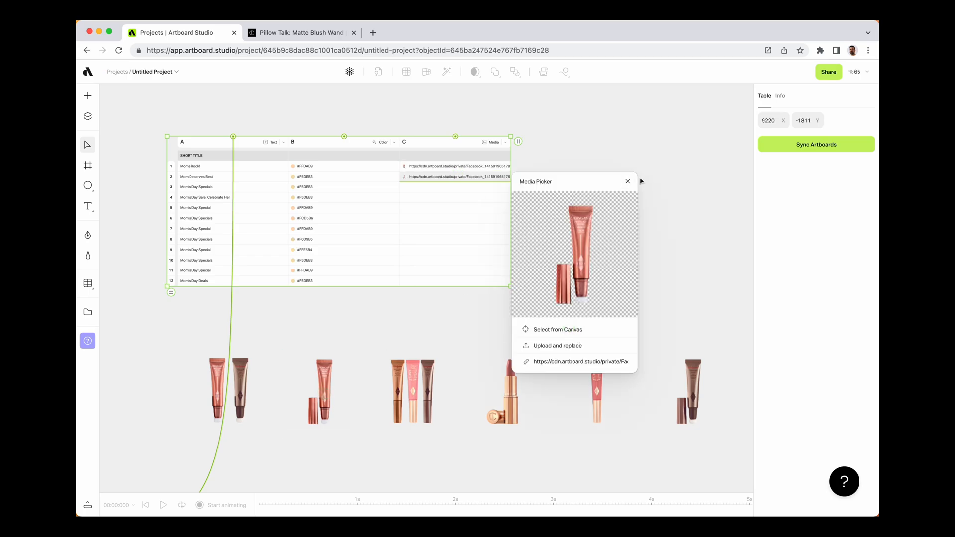
click(627, 182)
click(489, 188)
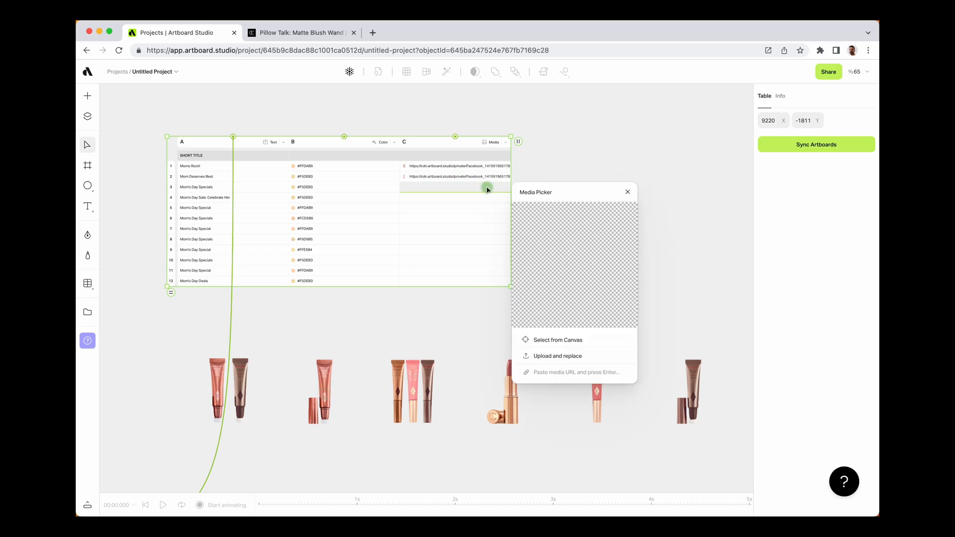
click(547, 339)
click(421, 386)
click(626, 193)
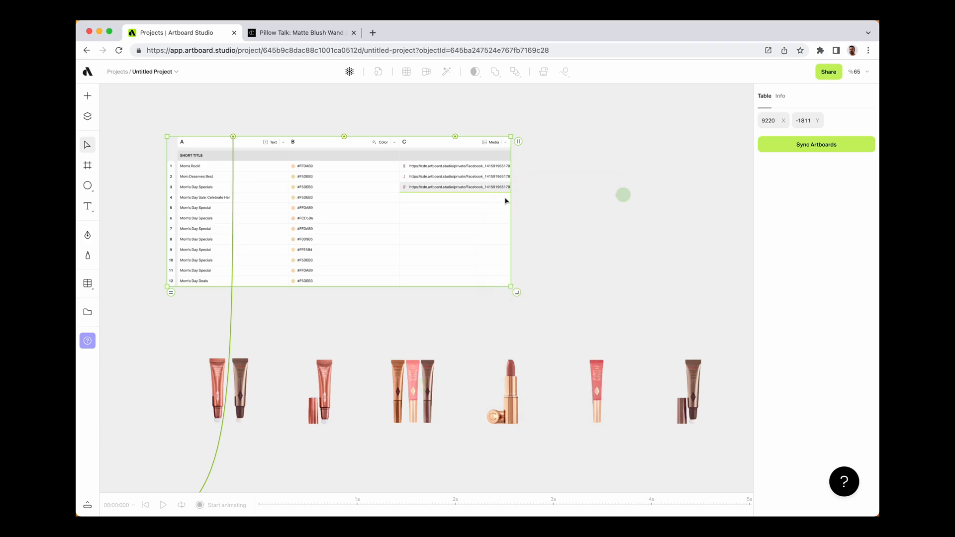
Assign the canvas images of the gold lipstick and the single pink wand to rows 4 and 5 of column C.
click(488, 198)
click(558, 351)
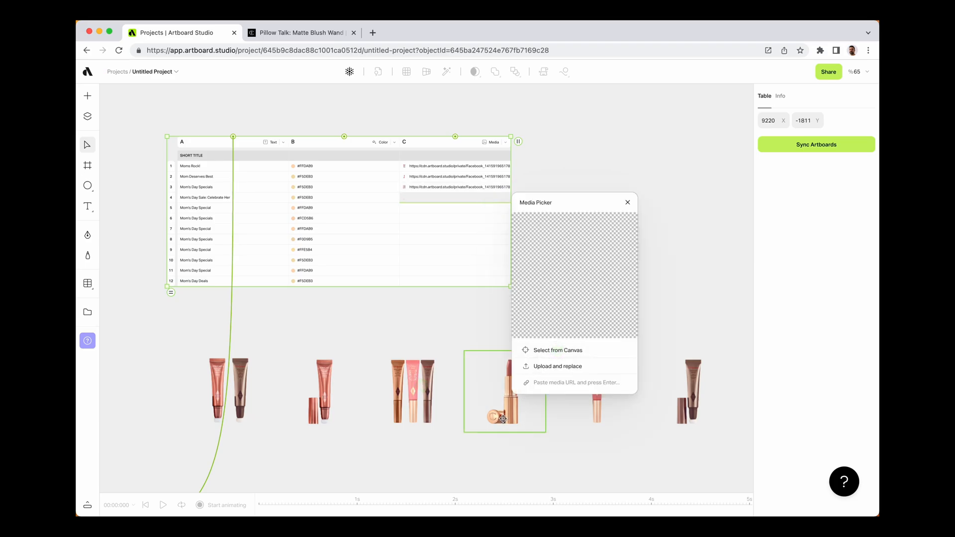
click(503, 418)
click(627, 203)
click(455, 208)
click(597, 392)
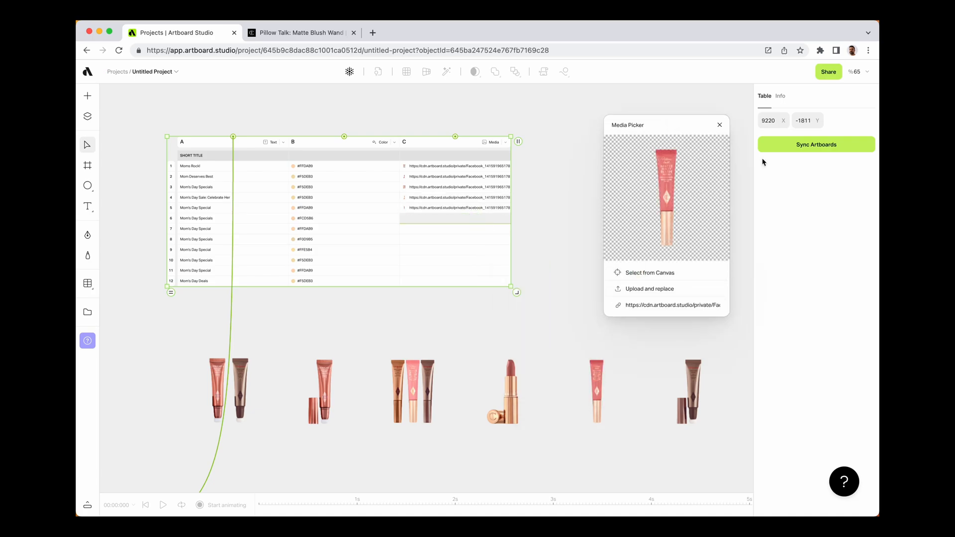
Assign the uncapped brown tube, the second tube trio and the slim pink tube from the canvas to rows 6 to 8 of column C.
click(455, 218)
click(687, 392)
click(377, 234)
click(610, 350)
click(377, 241)
click(675, 349)
Assign the canvas image of the lip pencil and lipstick to row 9 of column C.
click(382, 249)
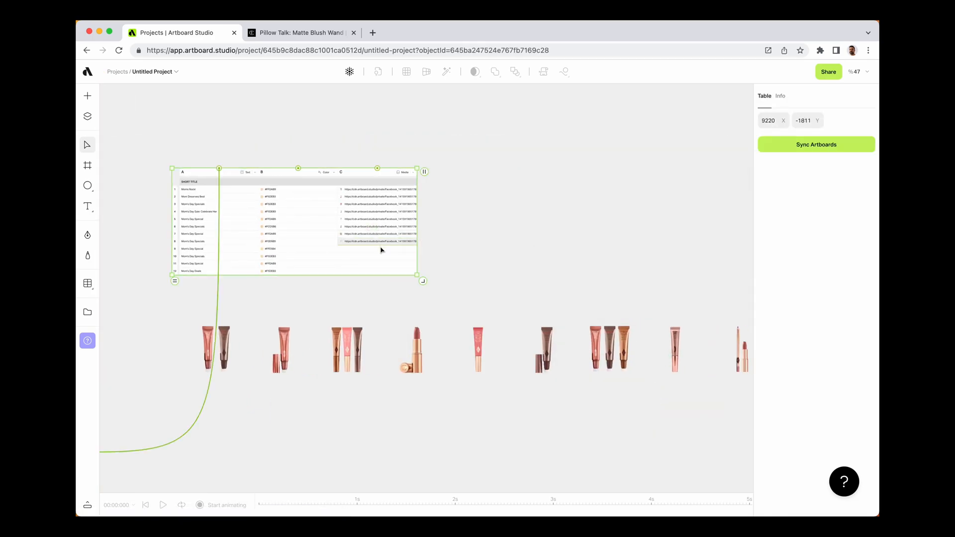
click(474, 401)
scroll(609, 377, right, 5)
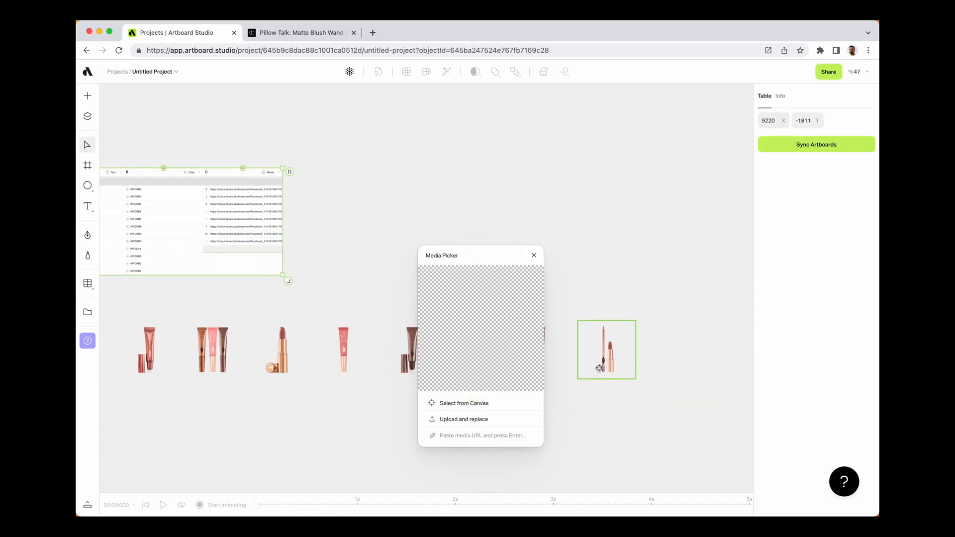
click(609, 376)
click(533, 255)
Examine the product thumbnails in column C and compare the table with the story artboard.
scroll(279, 222, up, 15)
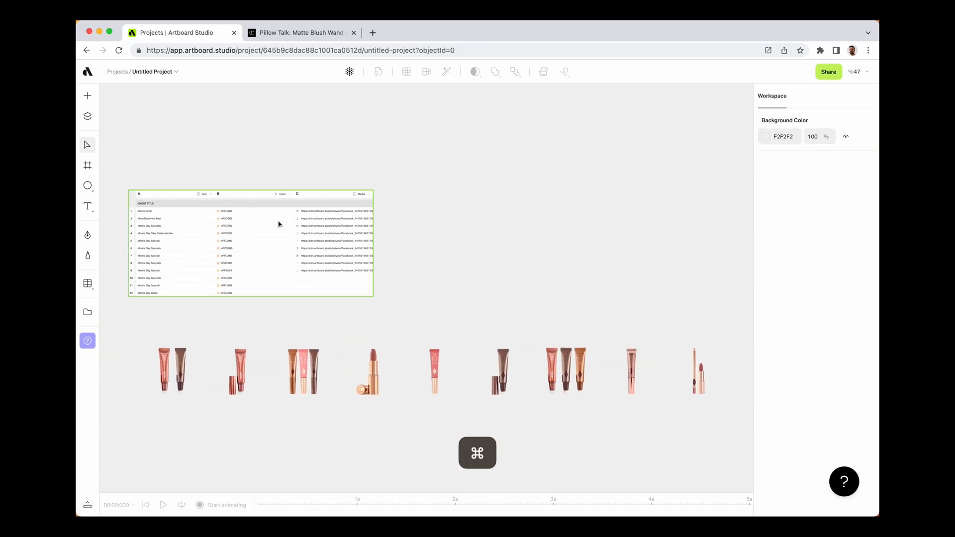
scroll(381, 166, up, 3)
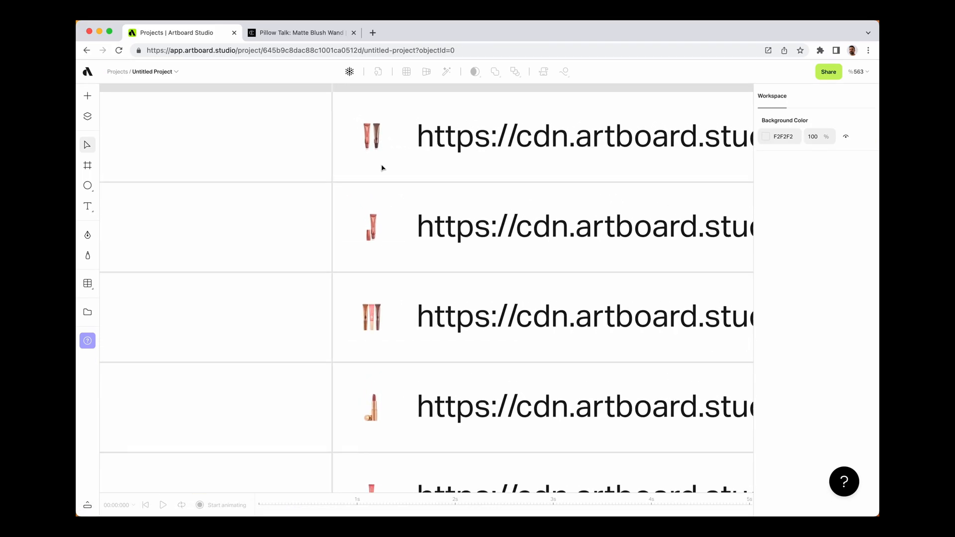
scroll(382, 187, down, 2)
scroll(382, 187, down, 10)
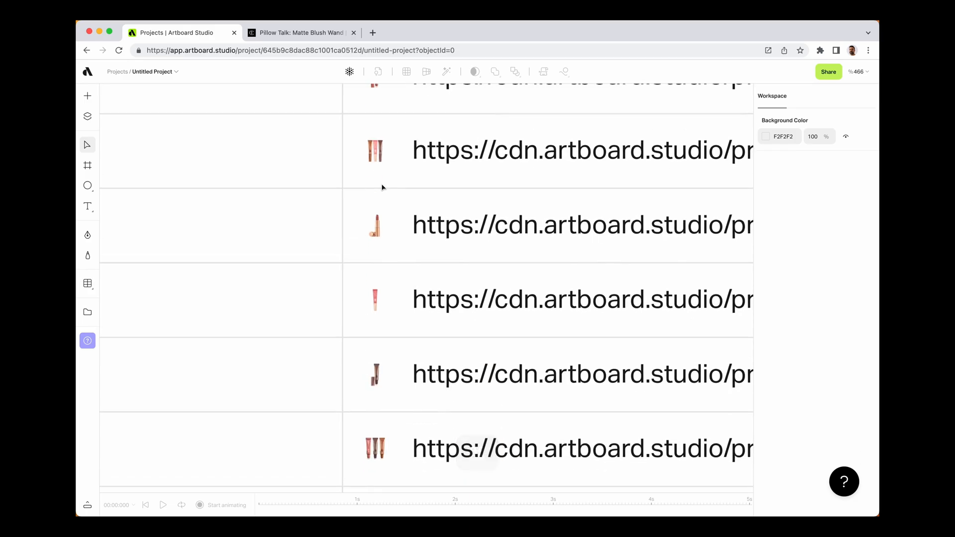
scroll(382, 187, down, 2)
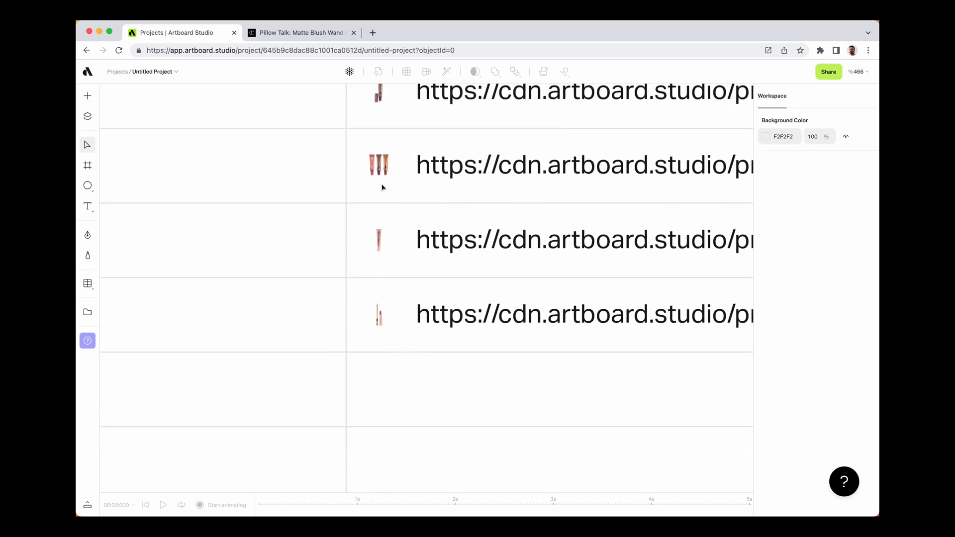
scroll(412, 309, down, 10)
scroll(413, 311, down, 2)
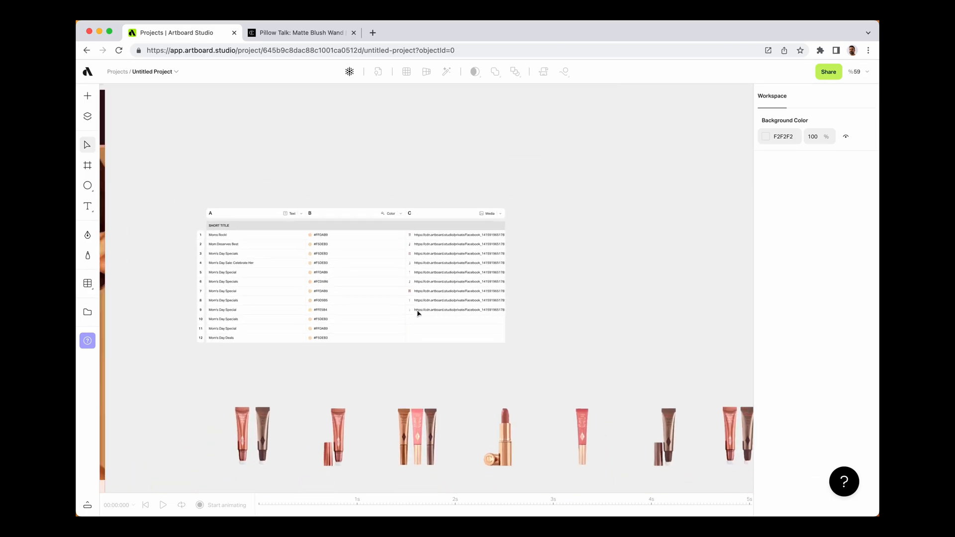
scroll(535, 330, left, 3)
scroll(346, 299, left, 5)
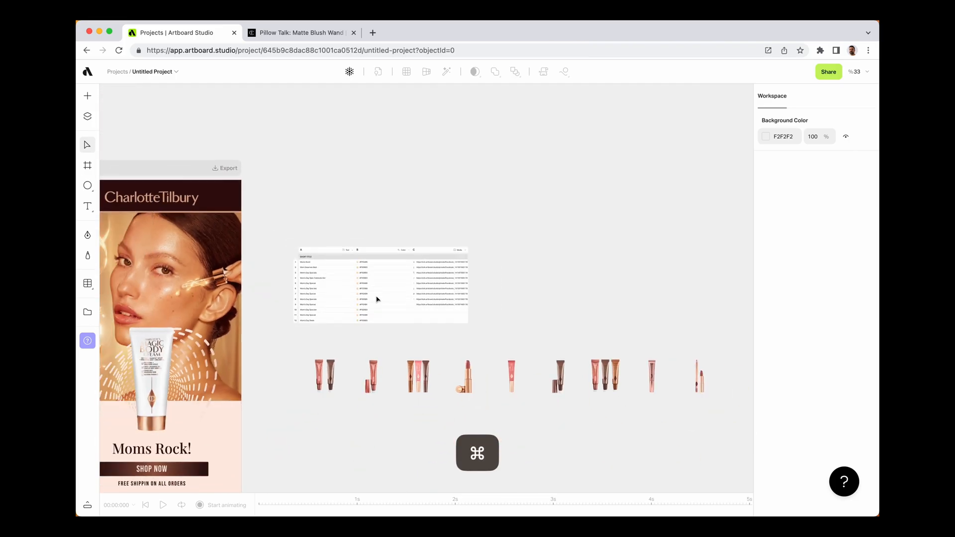
scroll(315, 294, up, 5)
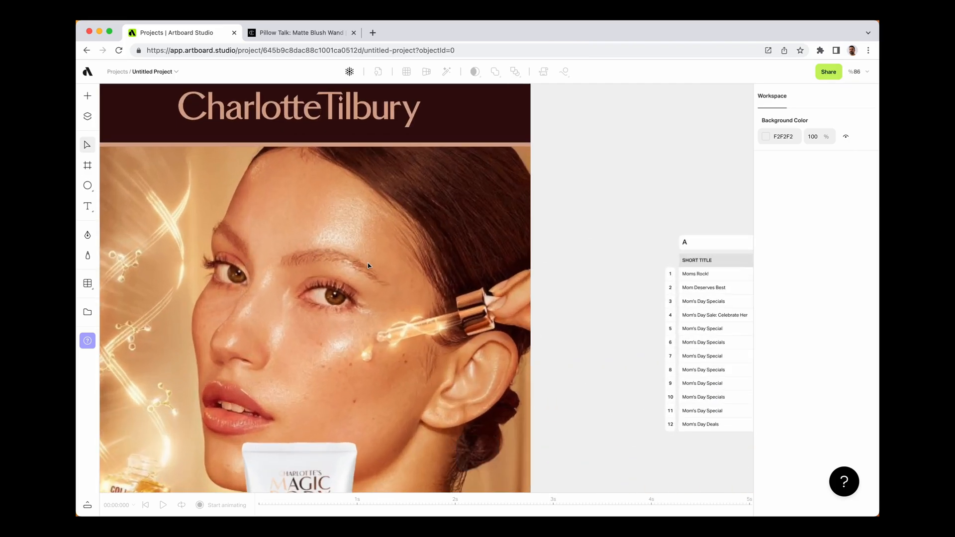
scroll(358, 258, down, 5)
scroll(517, 299, right, 3)
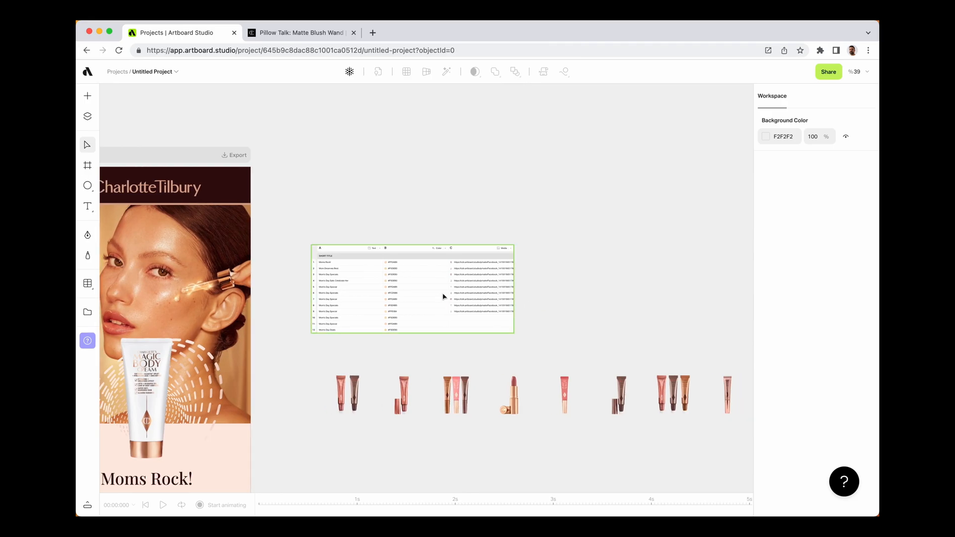
Add a fourth column, D, to the data table and set its type to Media.
click(455, 294)
scroll(486, 264, up, 5)
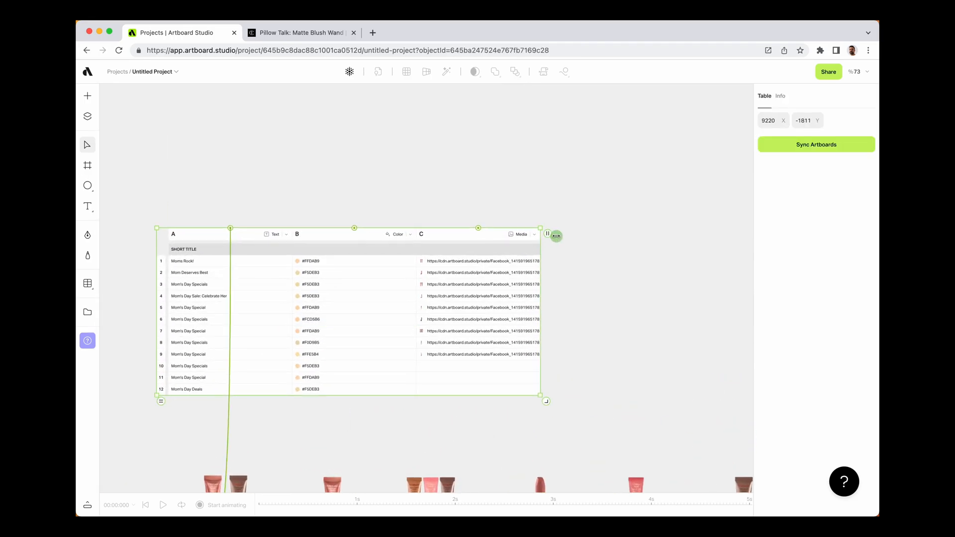
click(548, 234)
scroll(572, 244, up, 5)
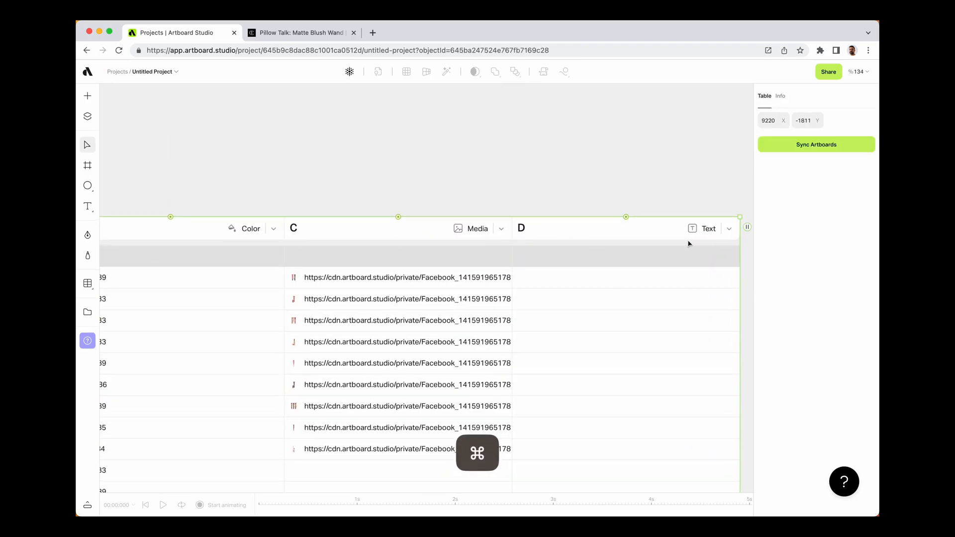
click(707, 233)
scroll(707, 236, right, 2)
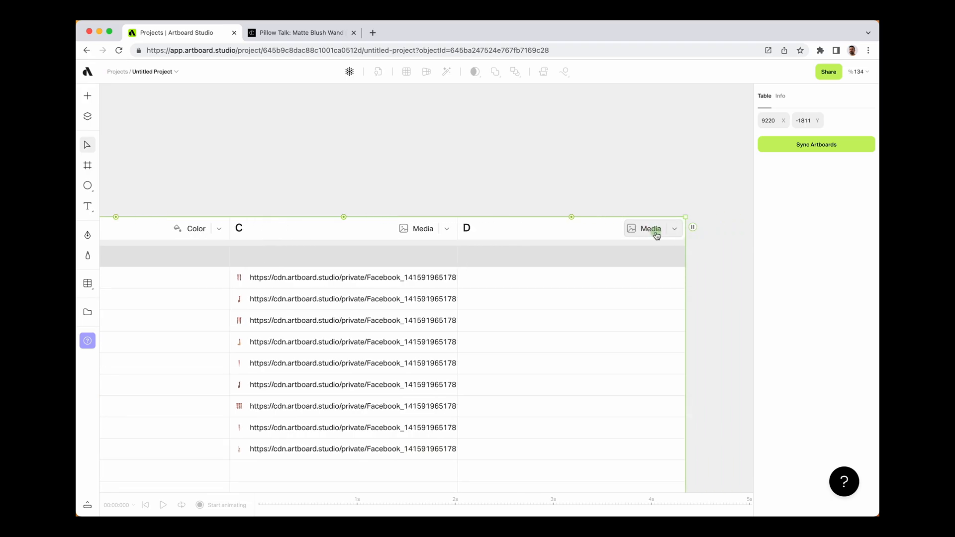
click(654, 228)
Select all the model photos beside the artboard and move them to the empty canvas area above the data table.
scroll(497, 251, down, 10)
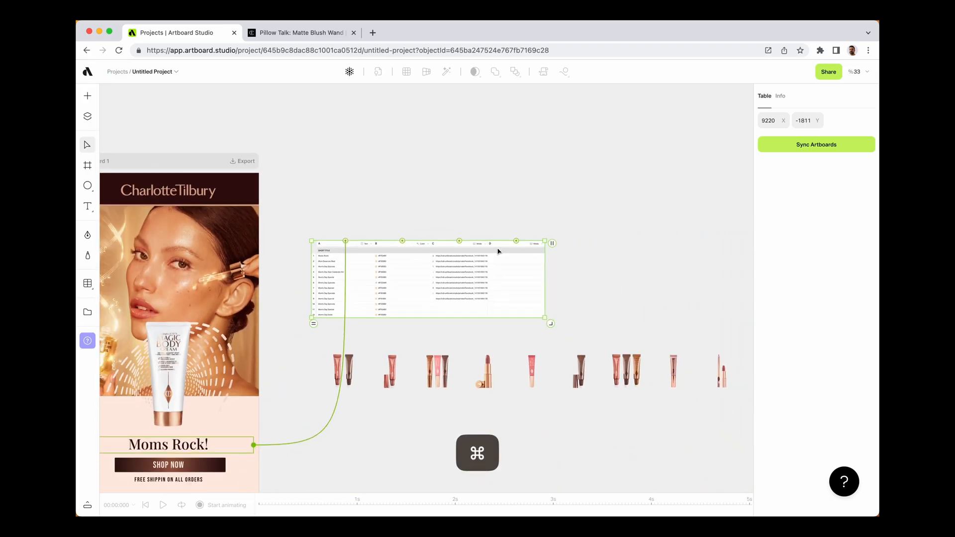
click(481, 203)
scroll(410, 236, down, 3)
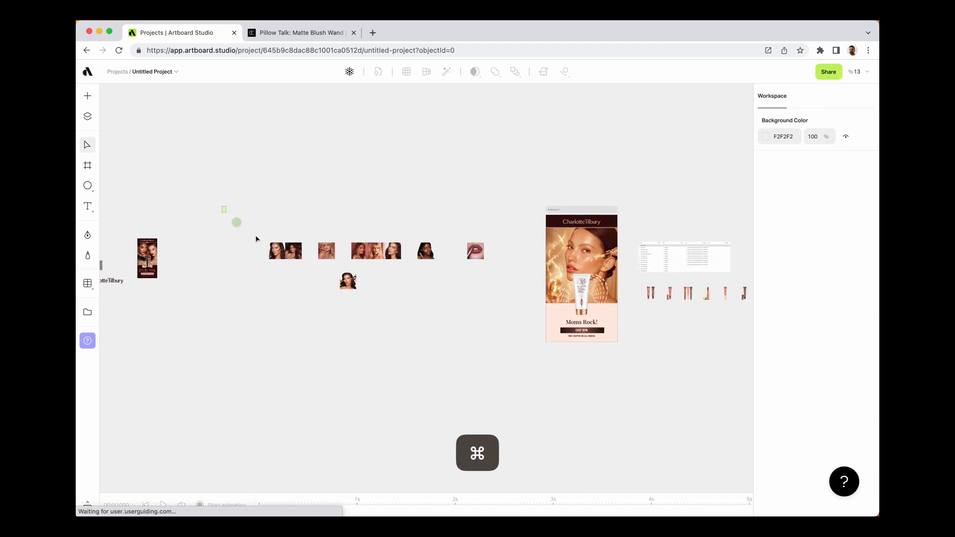
drag(242, 207, 495, 351)
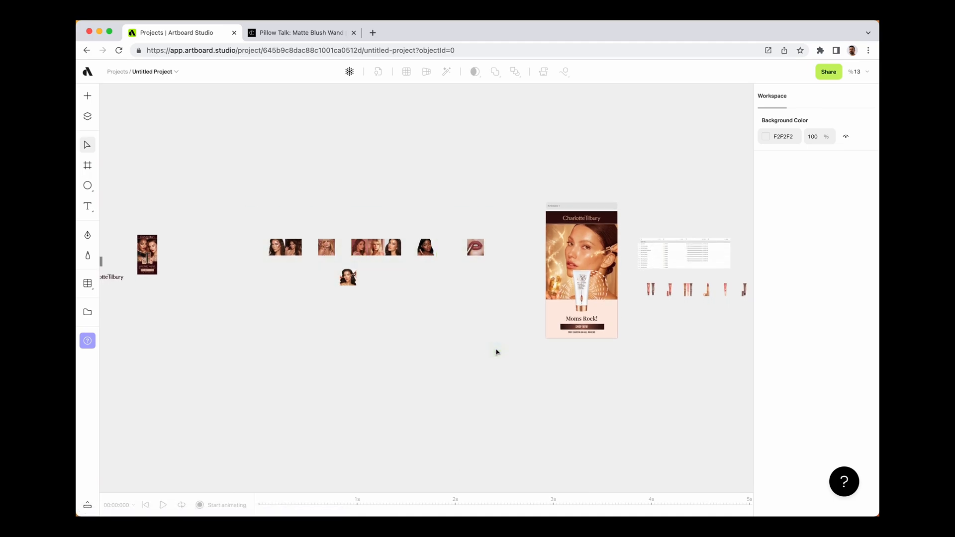
drag(243, 203, 503, 343)
drag(381, 253, 659, 153)
scroll(635, 161, right, 5)
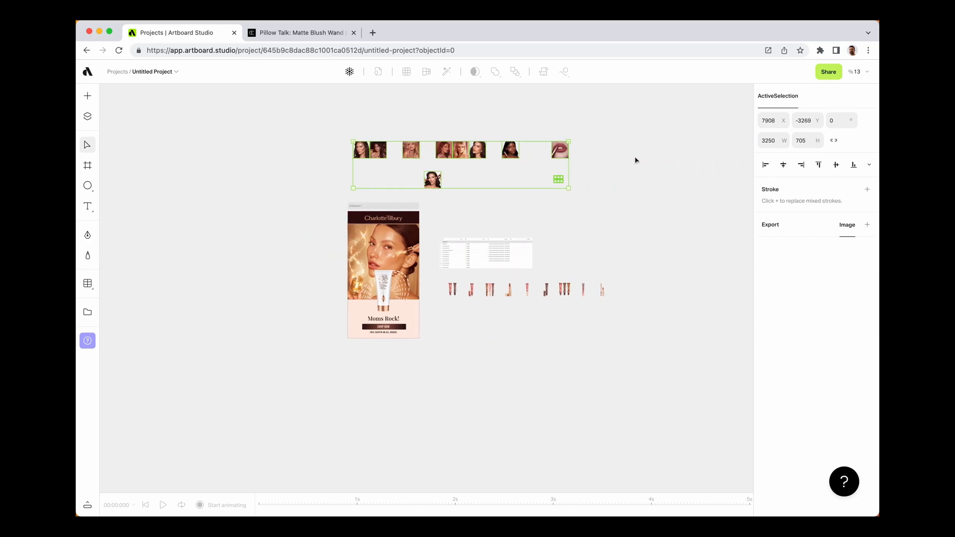
drag(445, 154, 545, 157)
Distribute the model photos evenly and align their vertical centers so they form one row.
click(657, 182)
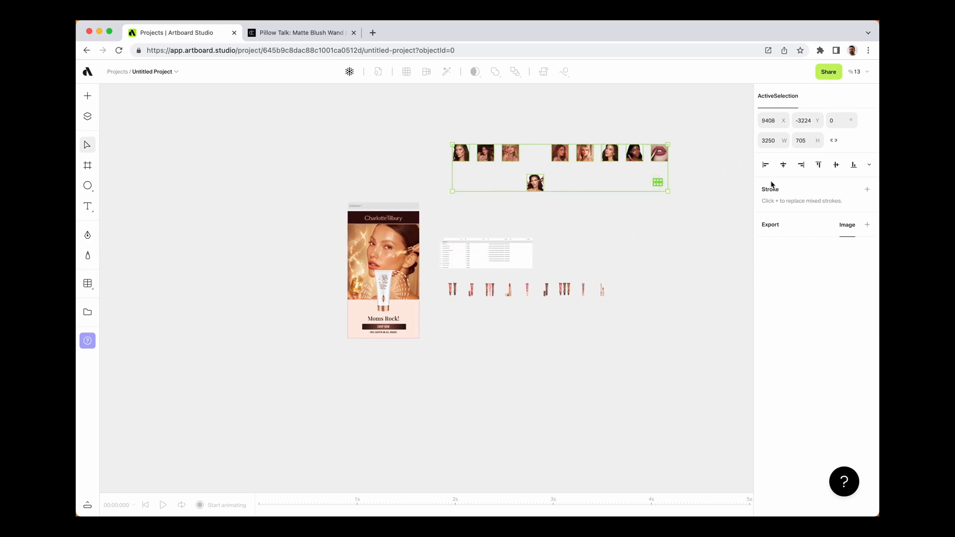
click(835, 165)
scroll(509, 188, up, 5)
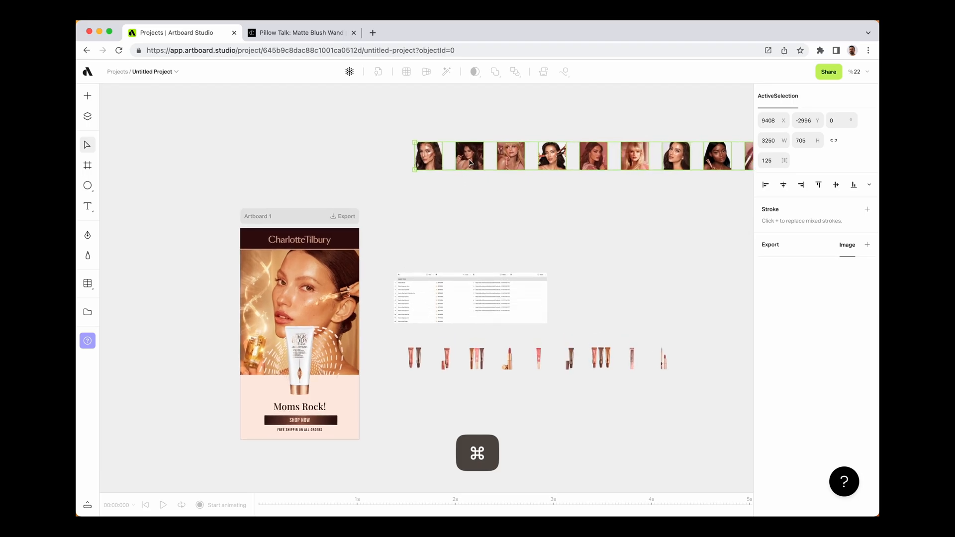
scroll(550, 264, up, 5)
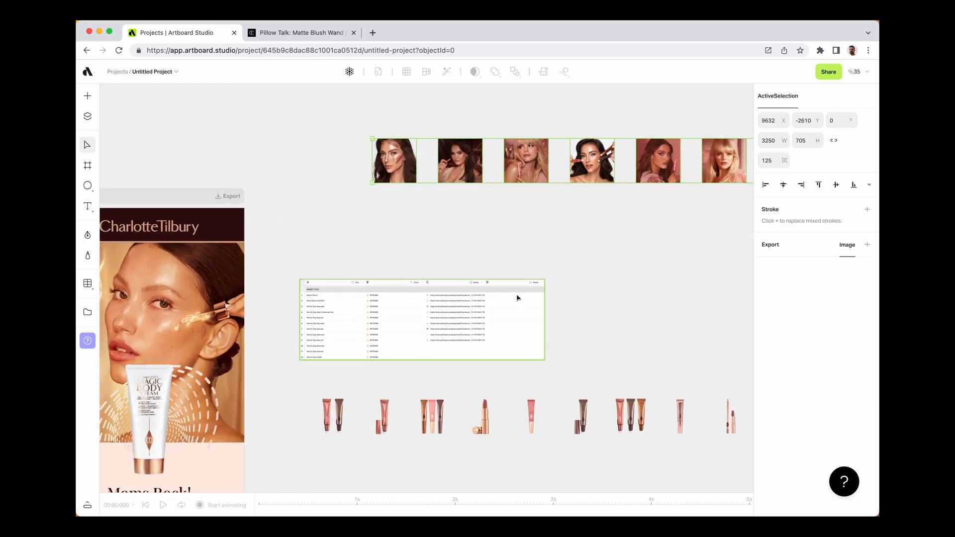
scroll(515, 294, up, 5)
scroll(447, 268, down, 5)
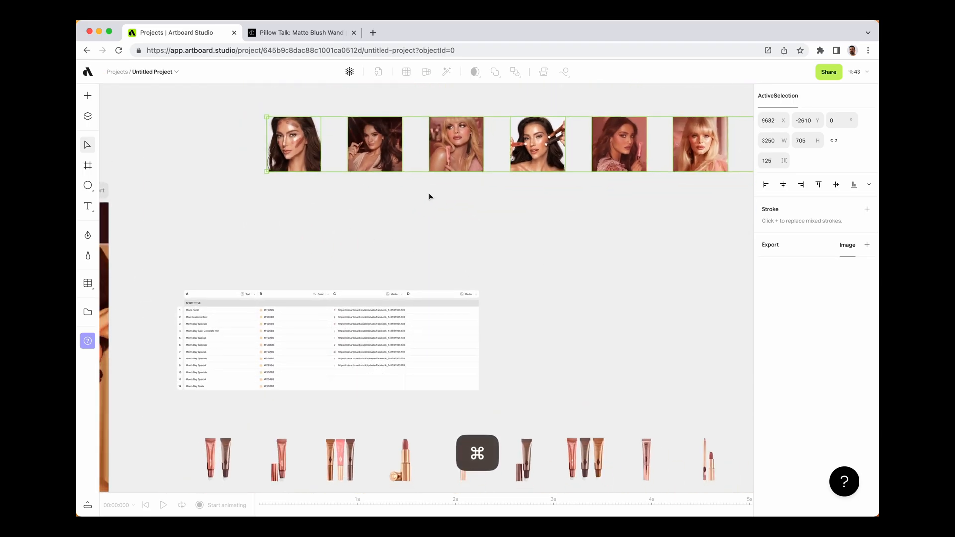
Assign the canvas photos of the dark-haired model with a lipstick and the blonde model with a pink tube to rows 1 and 2 of column D.
click(450, 315)
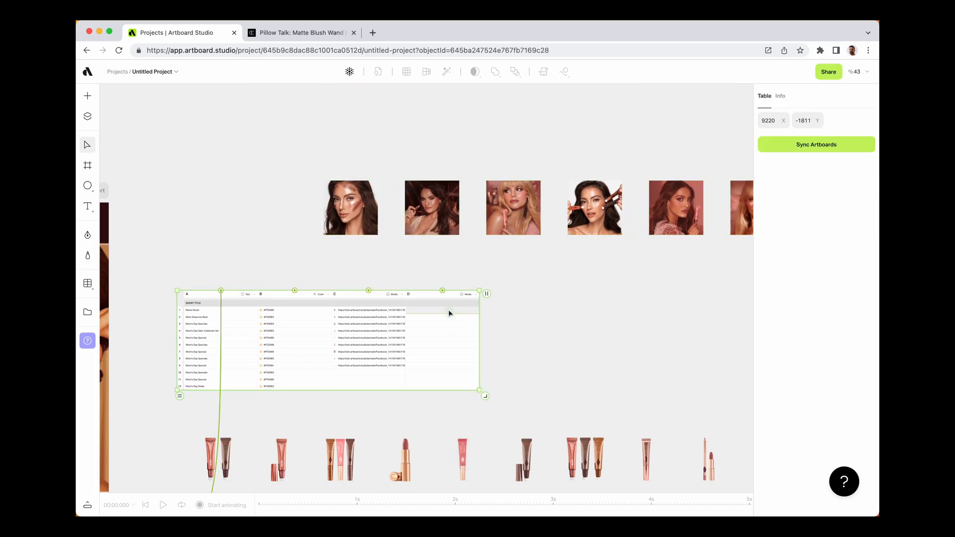
click(449, 313)
click(508, 463)
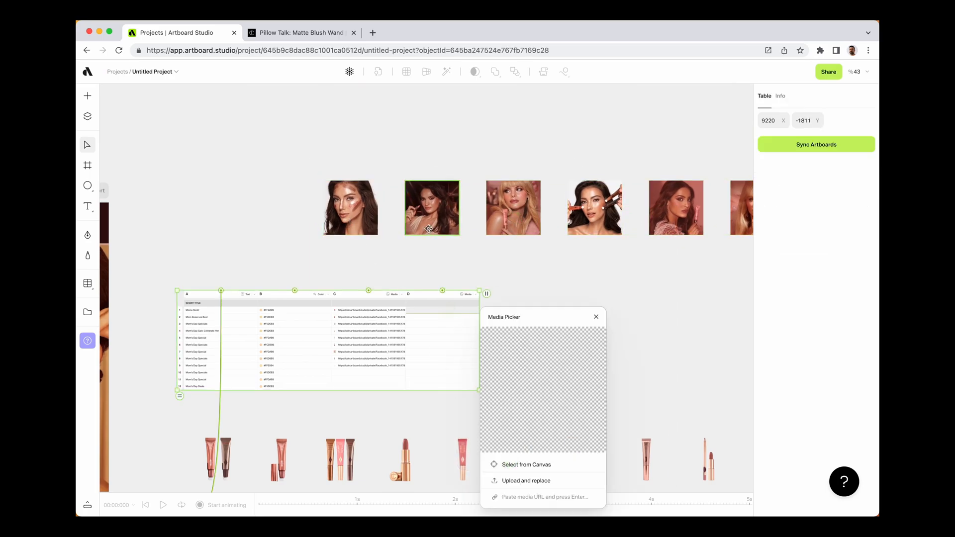
click(444, 228)
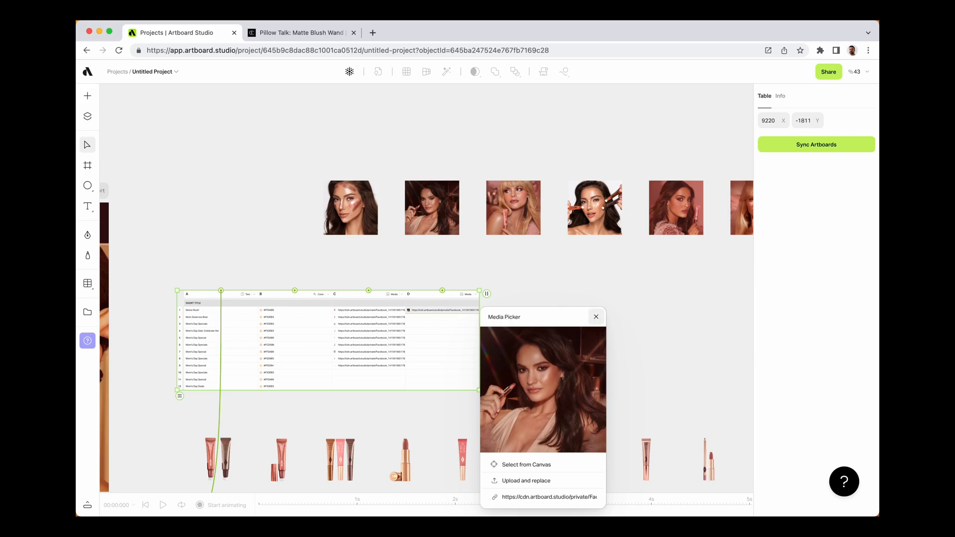
click(595, 316)
click(457, 318)
click(541, 471)
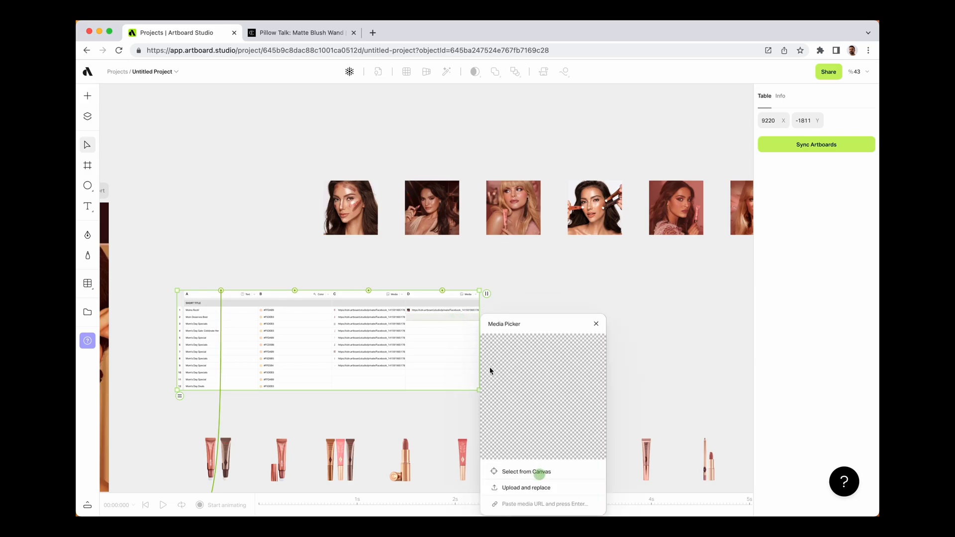
click(489, 214)
click(596, 324)
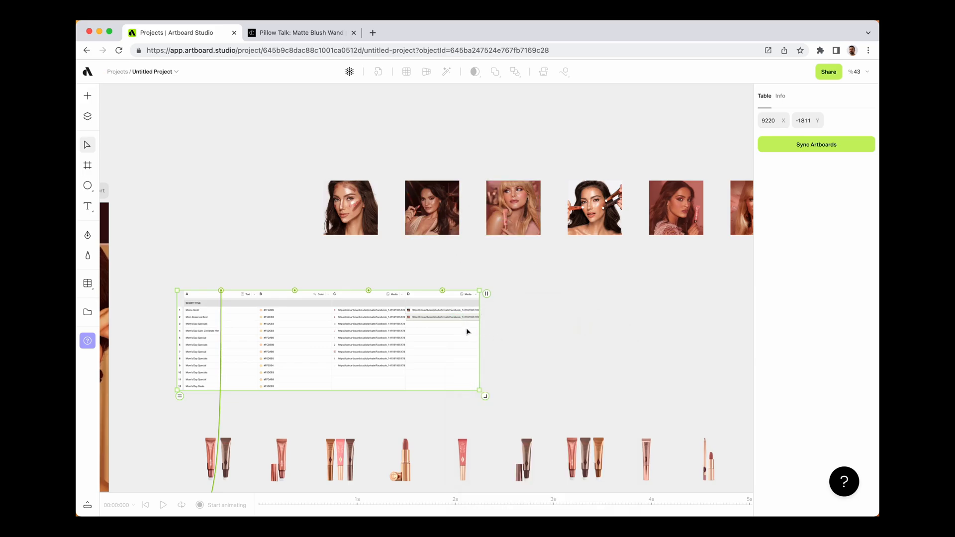
Assign the remaining canvas portraits, from the model with brushes to the one holding a slim tube, to rows 3 to 7 of column D.
click(466, 326)
click(541, 478)
click(595, 208)
click(356, 330)
click(503, 258)
scroll(497, 278, right, 3)
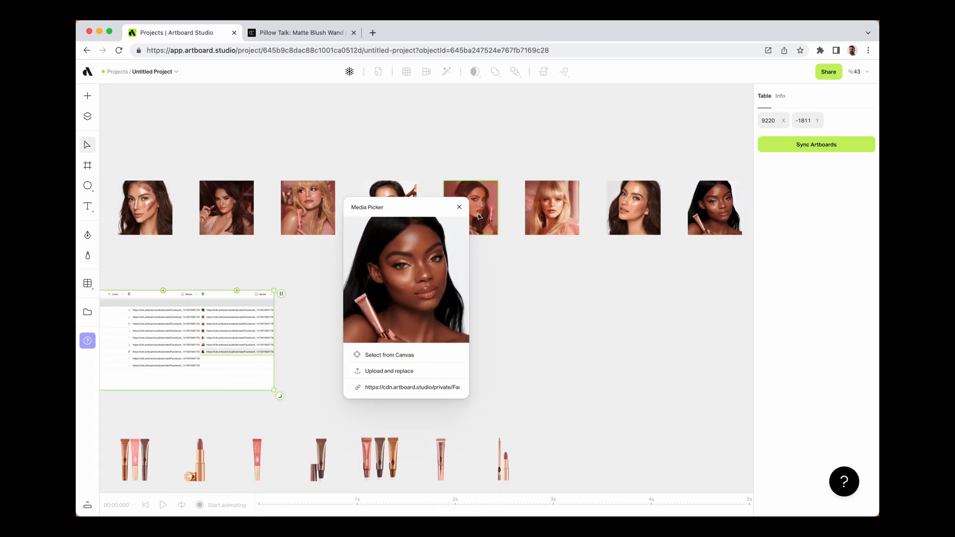
click(458, 207)
scroll(625, 293, right, 3)
click(626, 293)
Assign the canvas close-up of the lips to row 8 of column D.
scroll(625, 293, left, 6)
scroll(370, 361, up, 5)
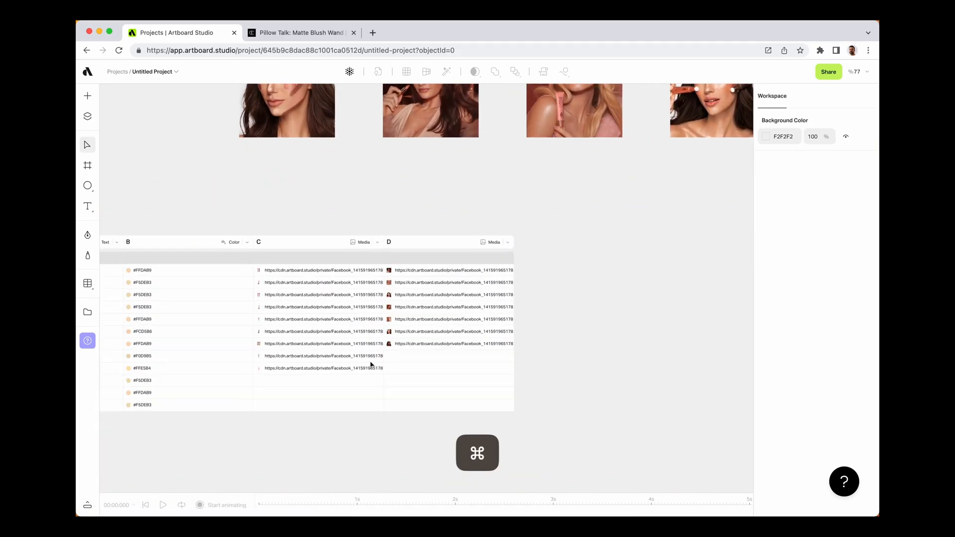
scroll(367, 349, down, 5)
scroll(366, 350, up, 5)
click(396, 350)
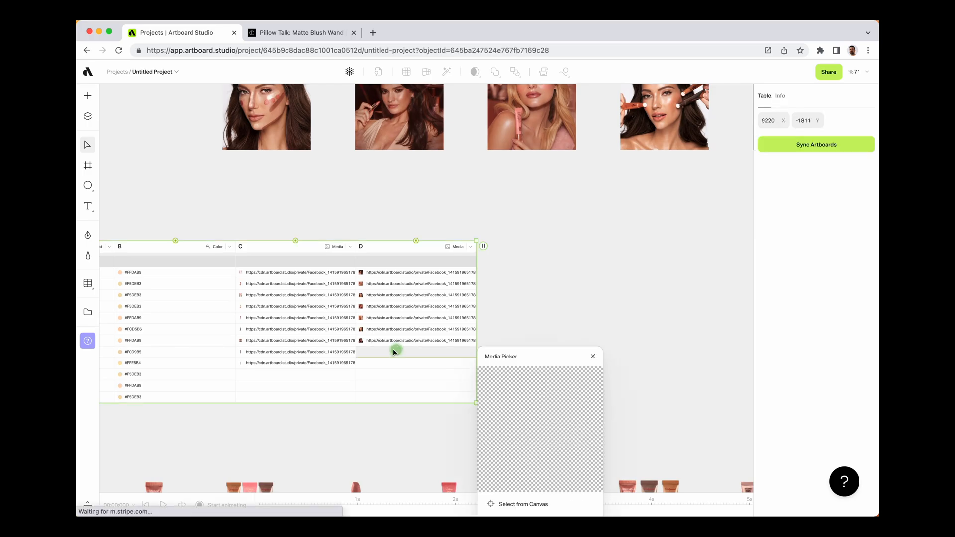
scroll(331, 387, left, 3)
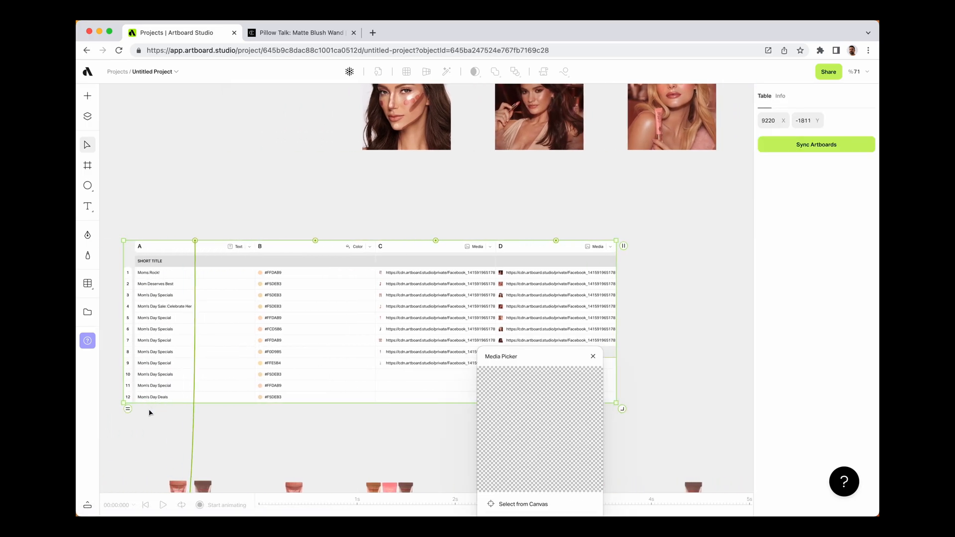
scroll(320, 215, down, 5)
drag(548, 351, 467, 251)
click(476, 414)
click(531, 168)
click(518, 262)
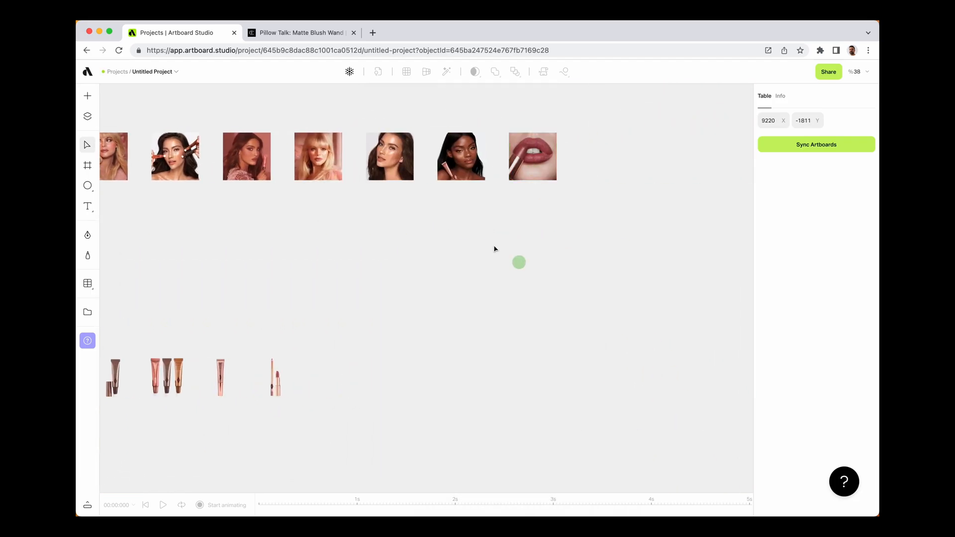
scroll(496, 250, left, 9)
scroll(501, 257, up, 3)
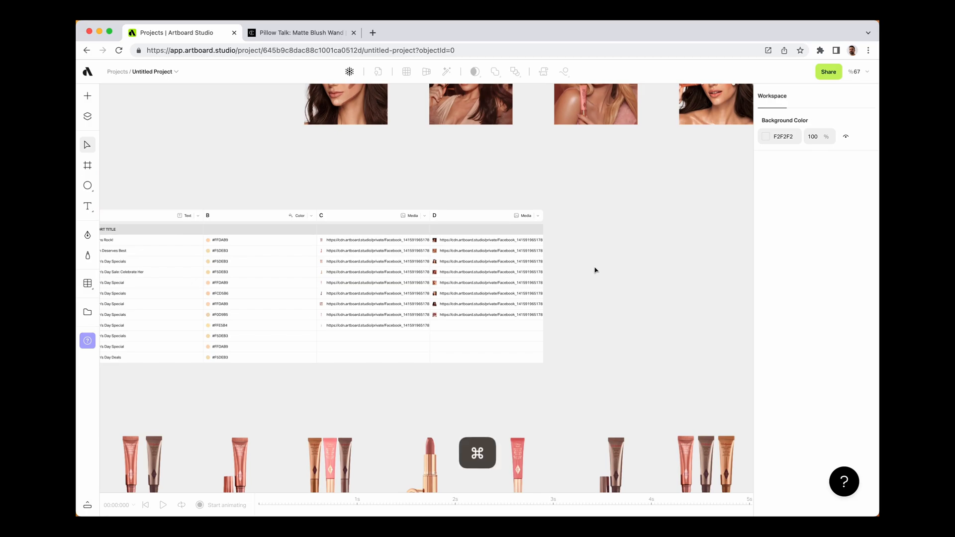
Move the artboard to about X 14298, Y -2895 and place the data table beside its left edge at about X 12813, Y -1759.
scroll(591, 269, down, 5)
scroll(211, 214, down, 4)
scroll(211, 214, down, 3)
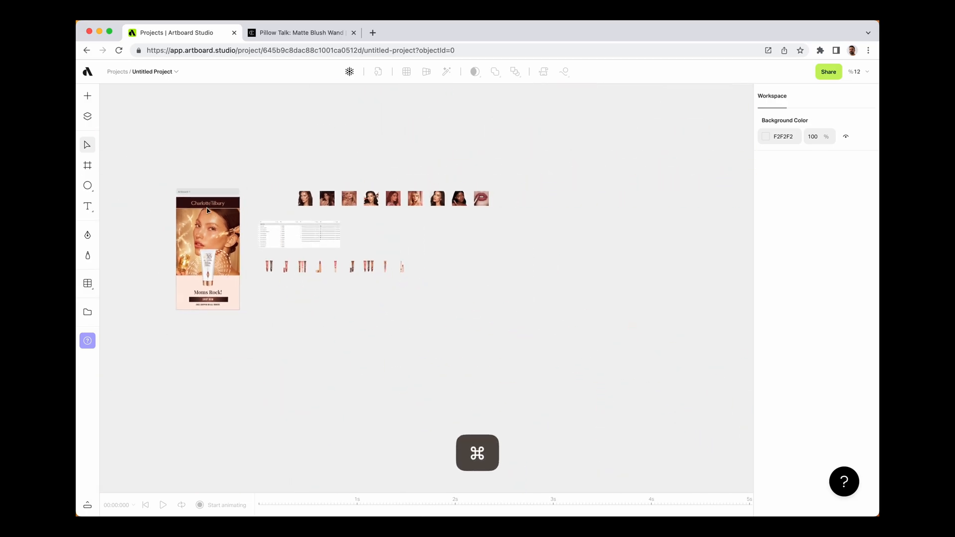
drag(208, 192, 583, 155)
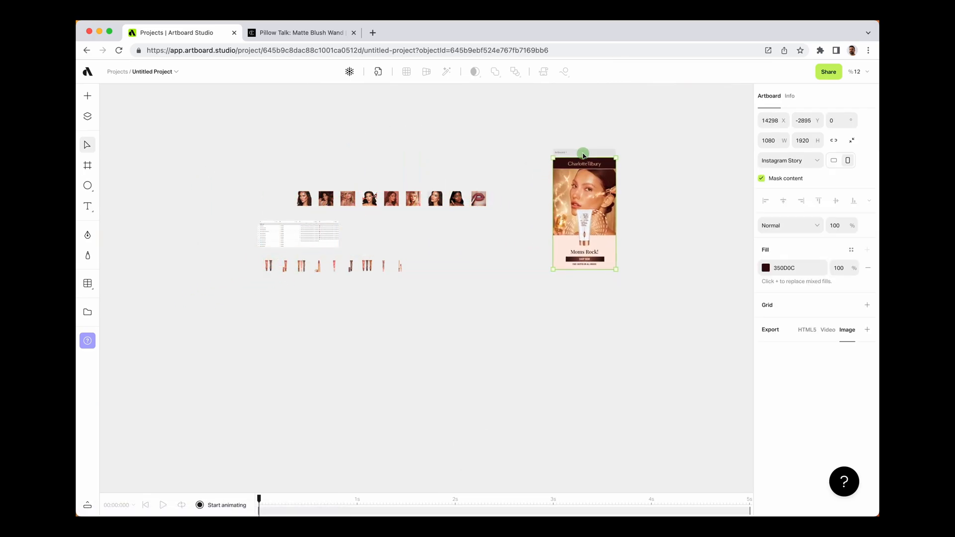
drag(311, 241, 515, 242)
Select the row of model photos and move it down and left, away from the relocated table and artboard.
drag(244, 164, 491, 214)
click(479, 197)
drag(253, 151, 484, 202)
drag(426, 200, 313, 236)
click(407, 205)
Link column C of the data table to the product image on the artboard.
scroll(640, 198, up, 5)
click(277, 297)
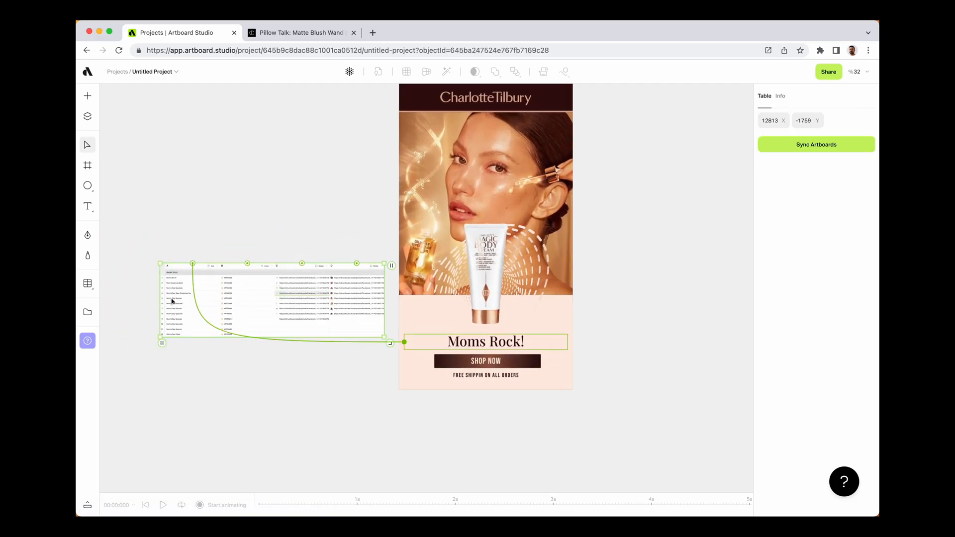
scroll(154, 315, up, 5)
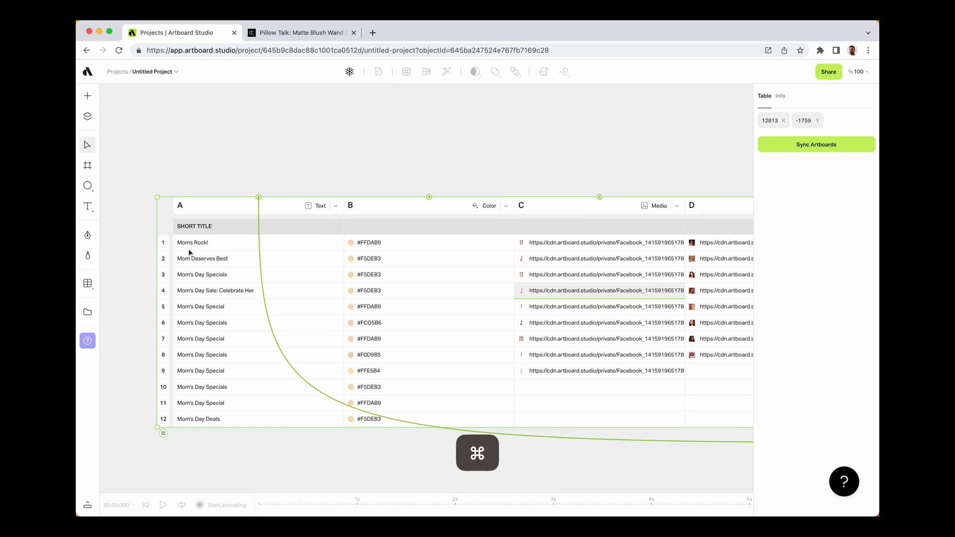
scroll(185, 254, down, 3)
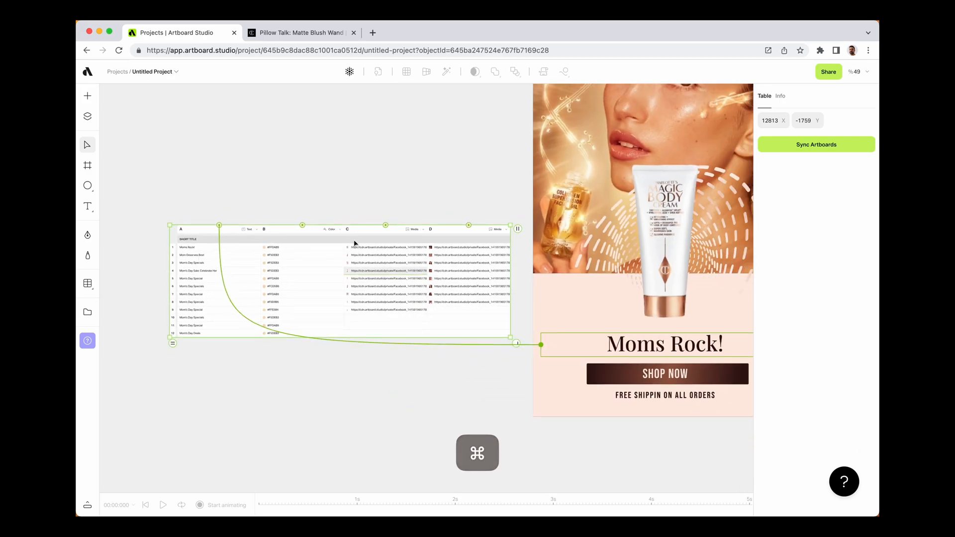
scroll(354, 243, right, 2)
scroll(339, 237, up, 3)
scroll(202, 243, down, 3)
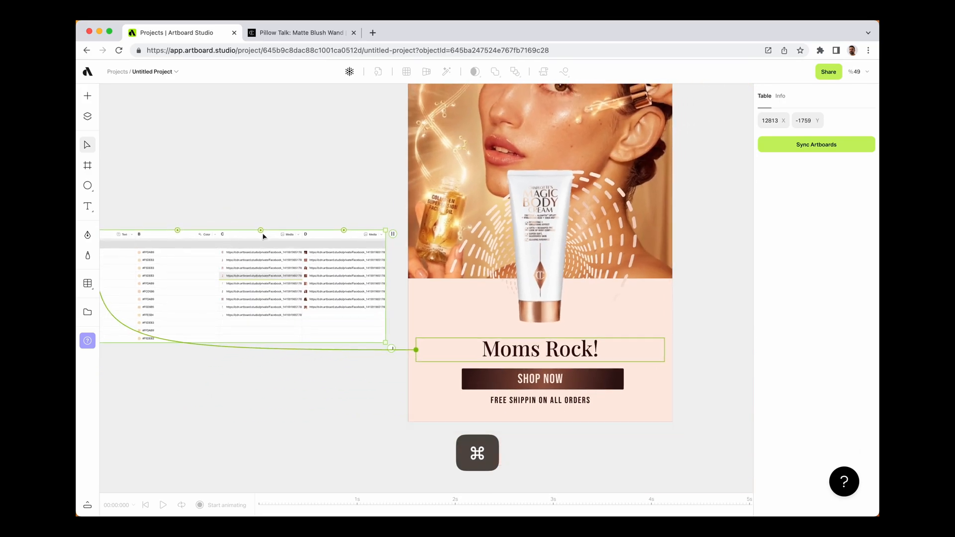
drag(260, 230, 411, 247)
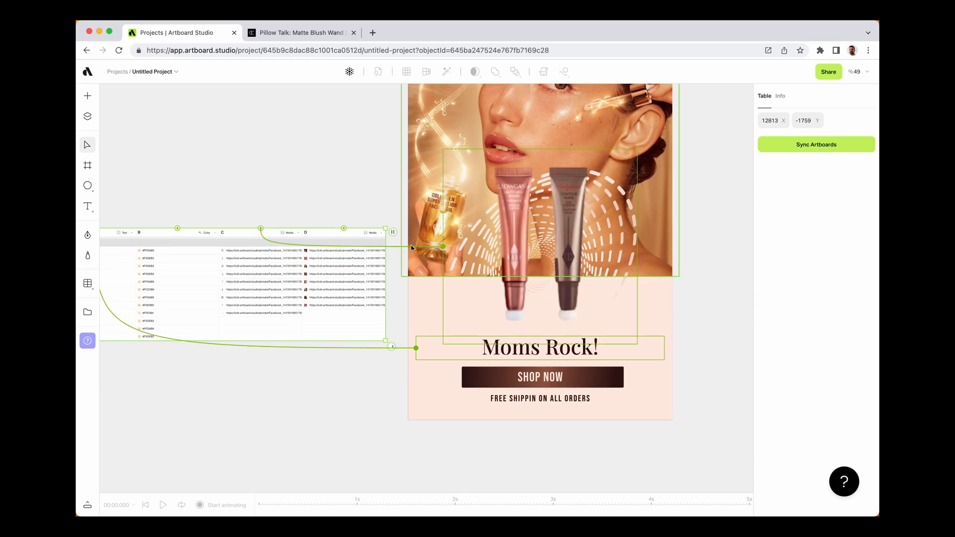
Link column D of the data table to the large model photo behind the product on the artboard.
scroll(373, 251, up, 2)
scroll(337, 257, right, 2)
scroll(301, 256, up, 3)
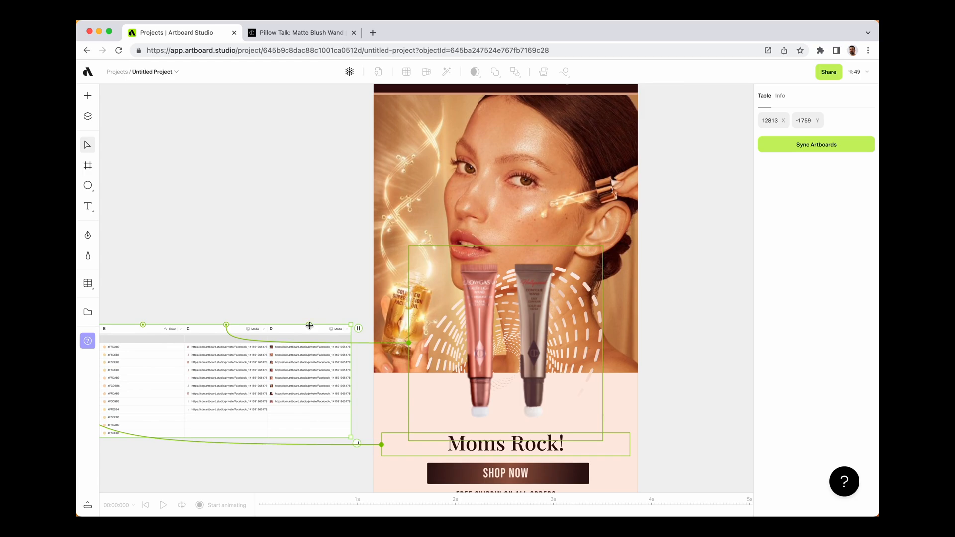
drag(300, 309, 410, 169)
click(672, 296)
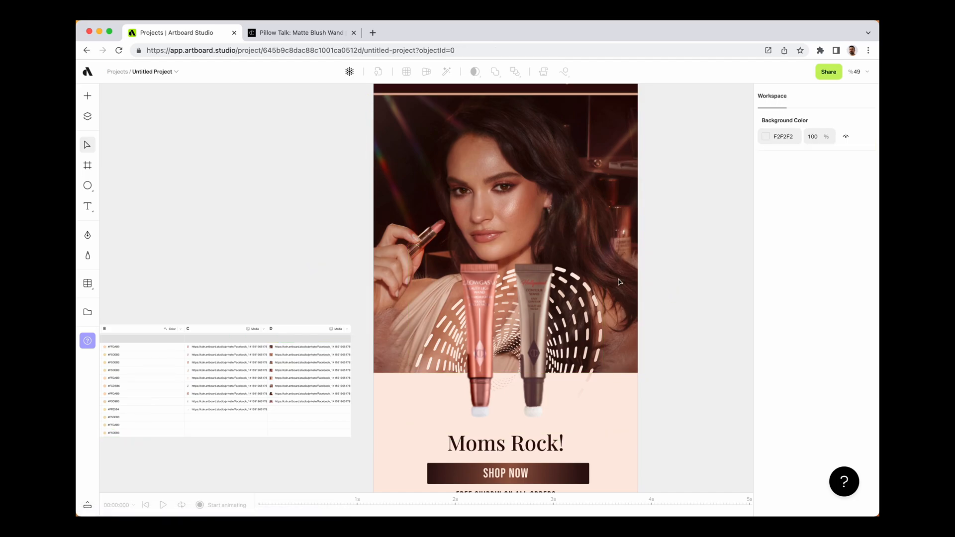
Examine the updated story artboard and the connections between the table columns and its elements.
scroll(352, 234, down, 5)
click(421, 120)
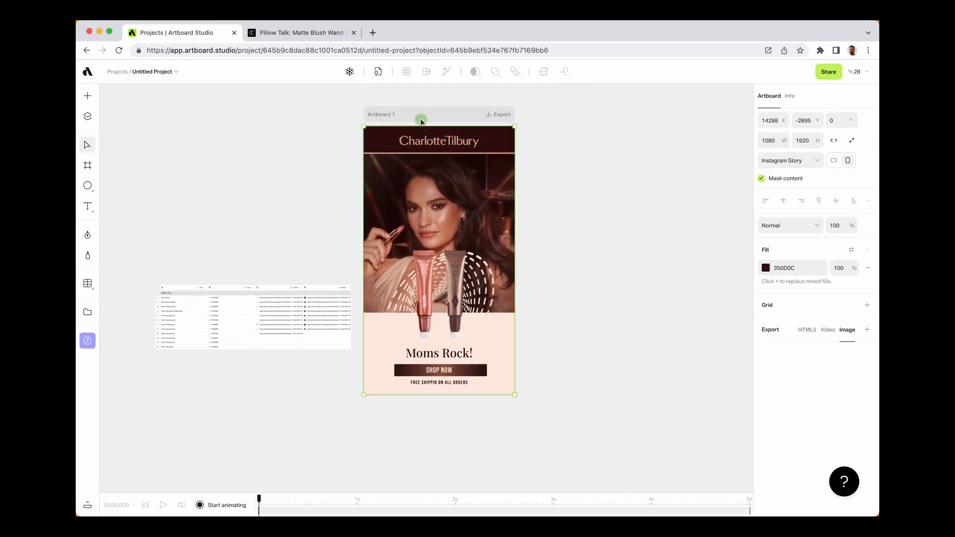
click(320, 389)
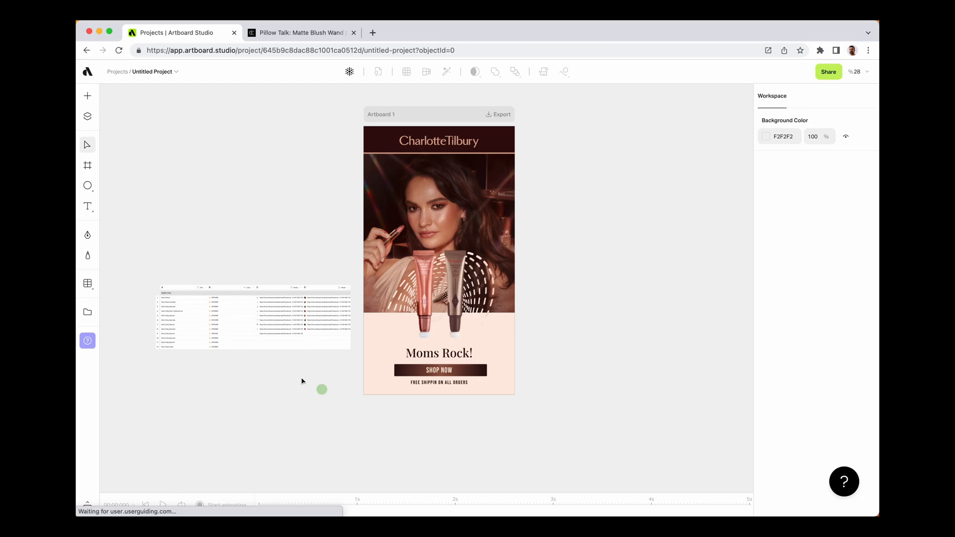
click(234, 343)
scroll(333, 335, up, 3)
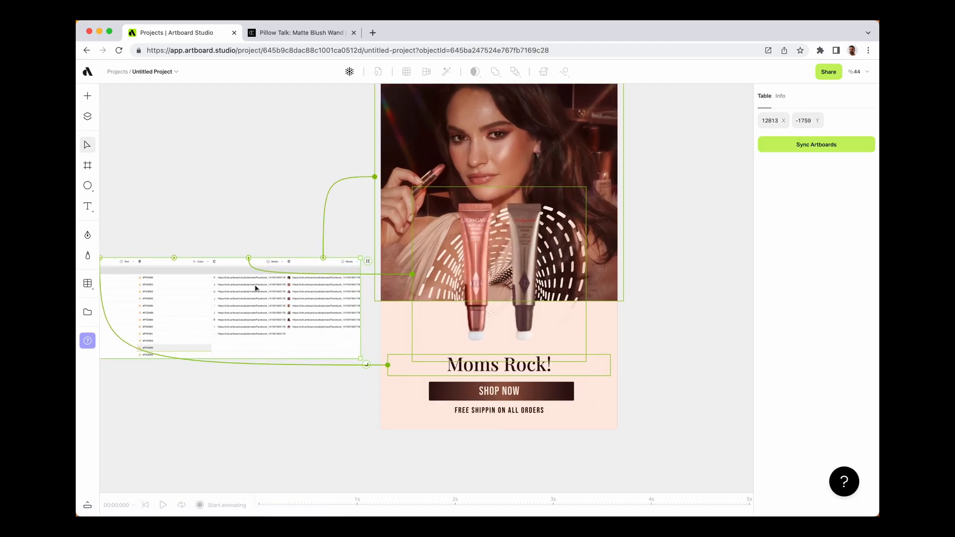
scroll(313, 296, left, 4)
scroll(458, 314, right, 5)
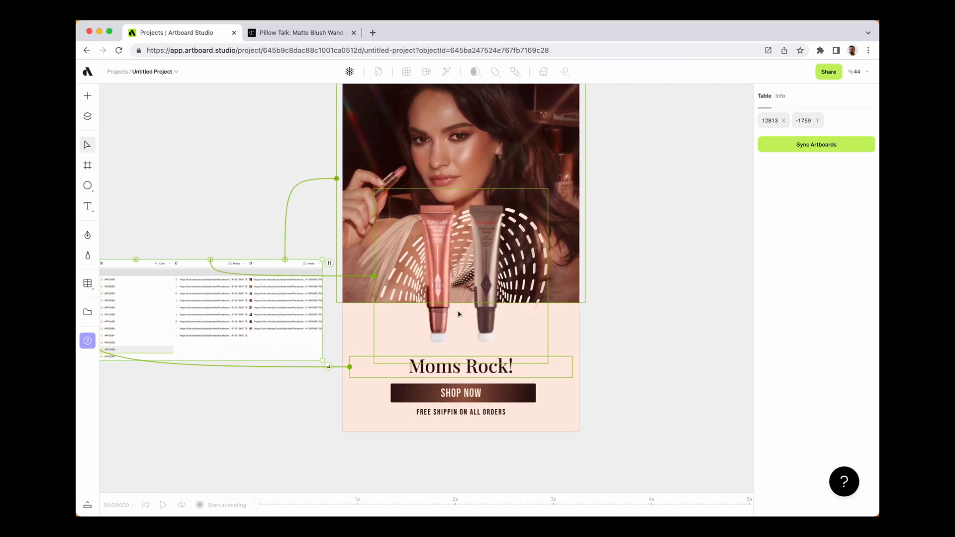
Make the stroke of the Donut 1 rings behind the product solid by lowering its dash size to -1 px.
click(626, 336)
click(534, 282)
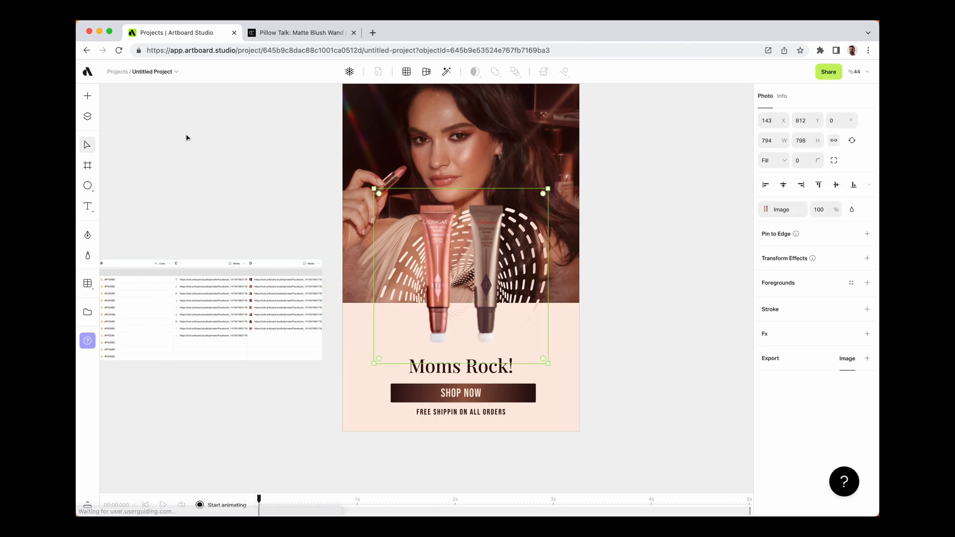
click(88, 118)
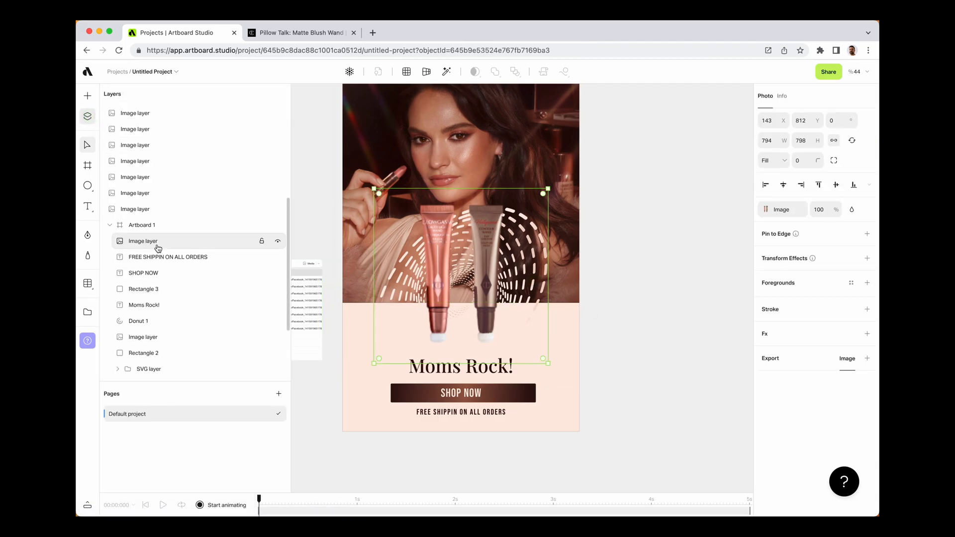
click(139, 321)
scroll(810, 428, down, 1)
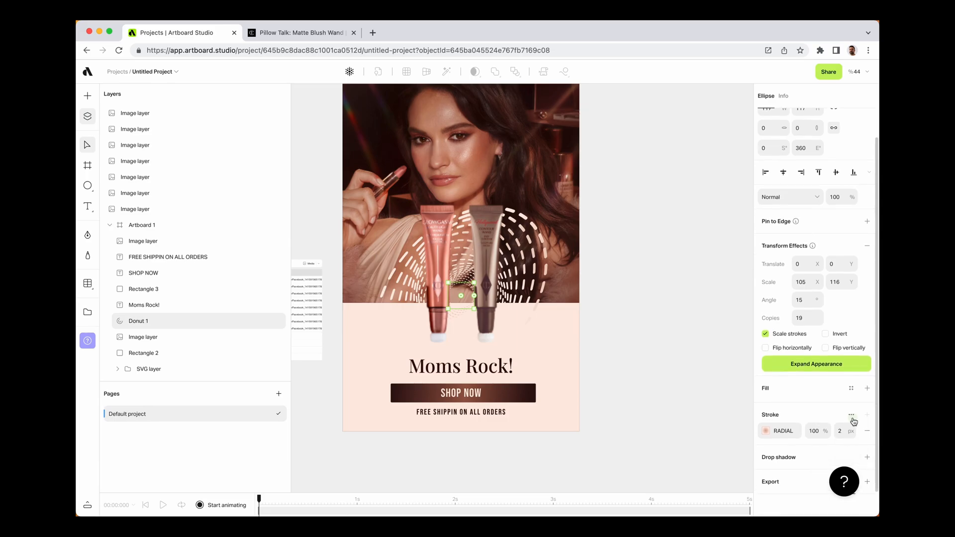
click(851, 414)
click(719, 463)
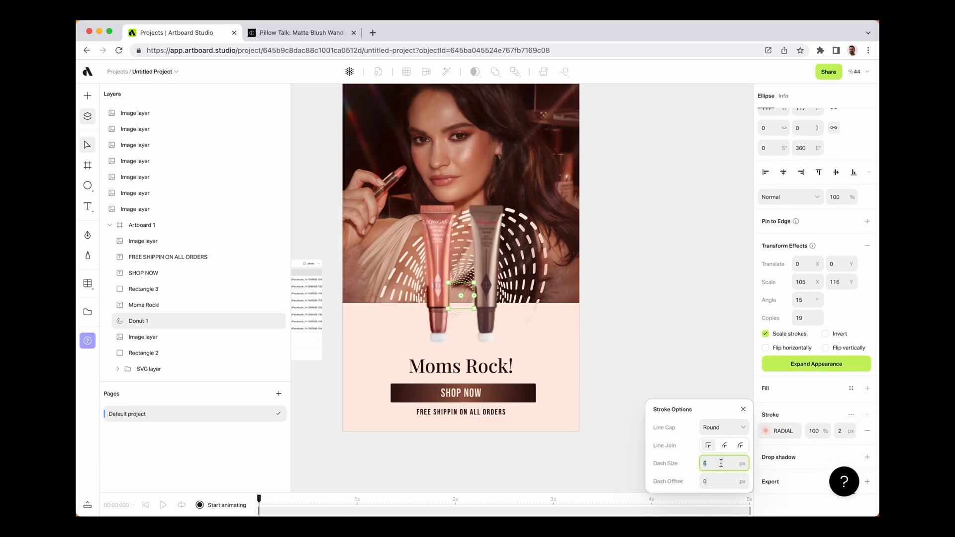
text(2)
key(BackSpace)
text(0)
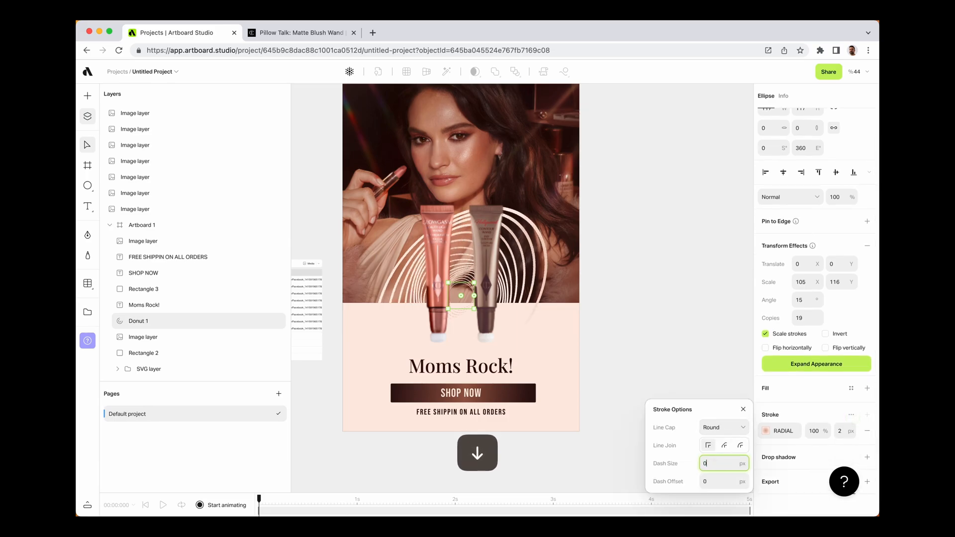
key(Down)
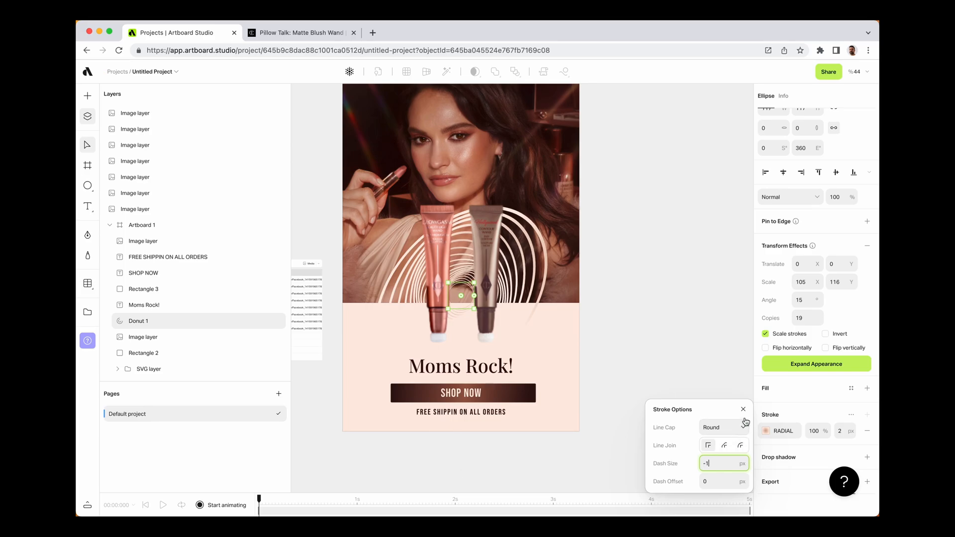
click(745, 409)
Set the stroke width of the Donut 1 rings to 3 px and deselect them.
key(Up)
key(Up)
key(Up)
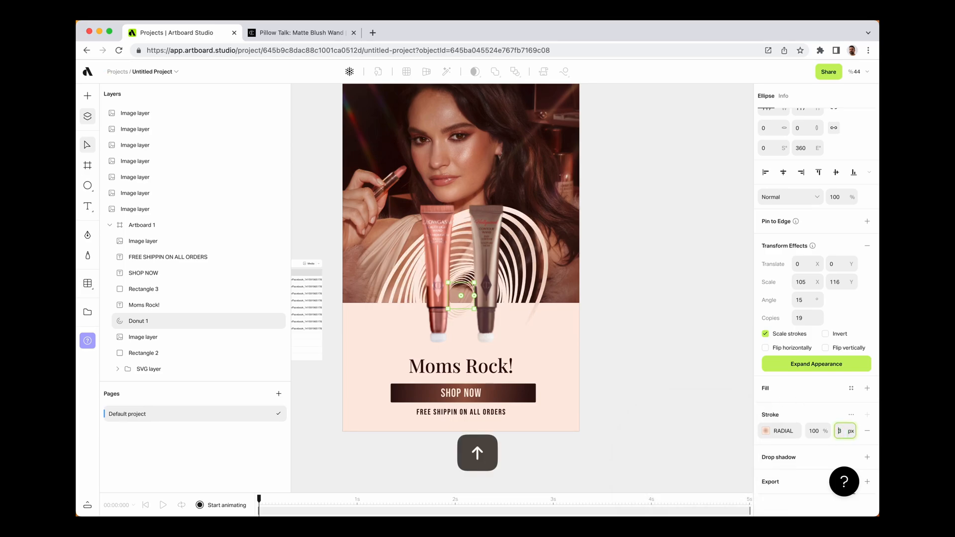
key(Down)
key(Down)
key(Up)
key(Down)
key(Down)
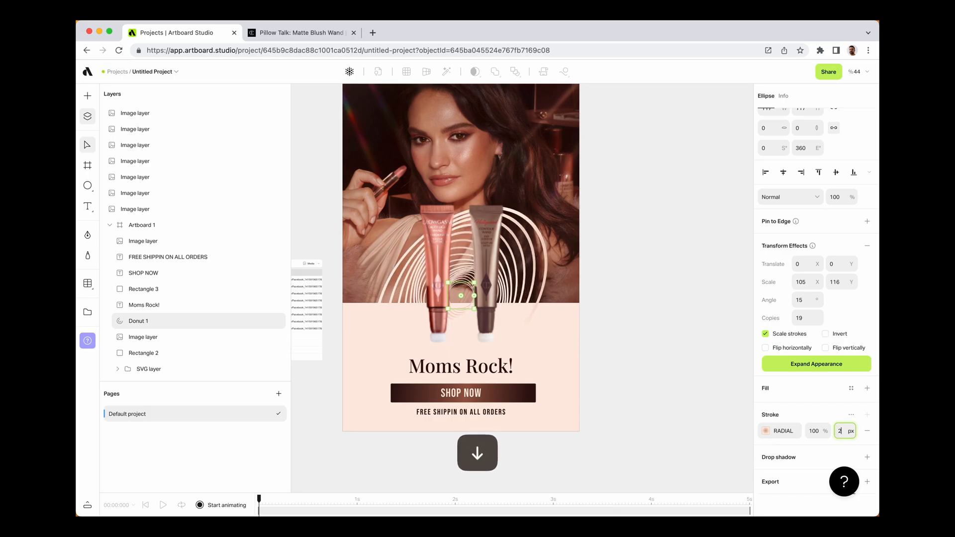
key(Up)
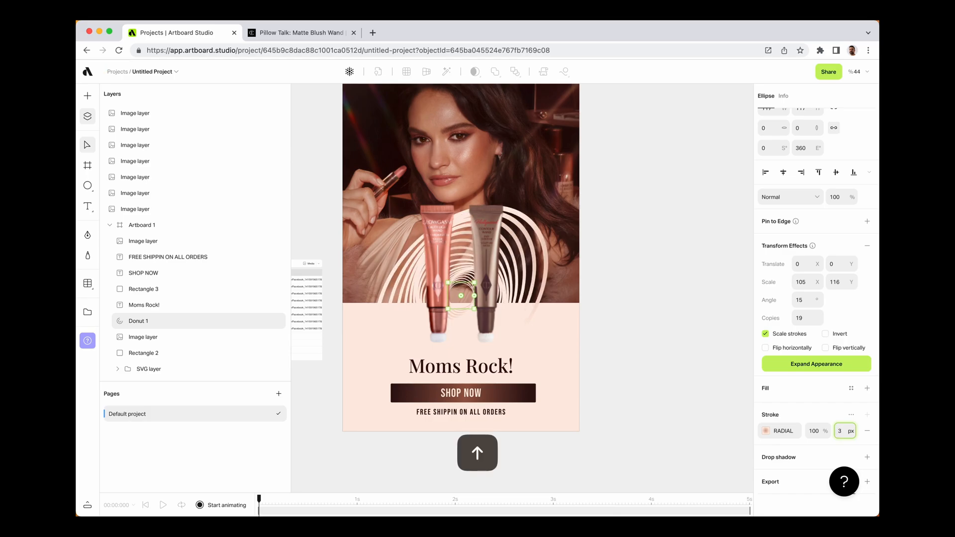
click(644, 284)
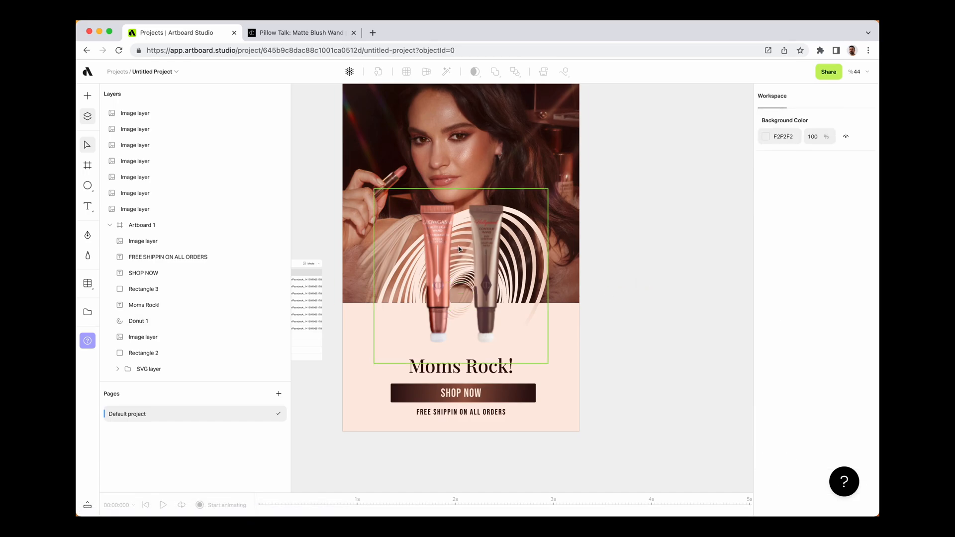
scroll(642, 311, down, 3)
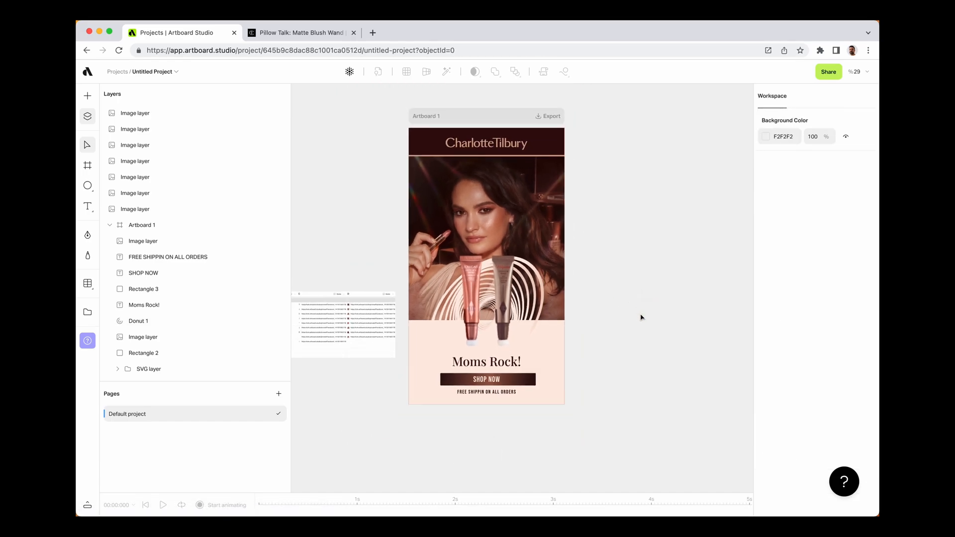
click(89, 118)
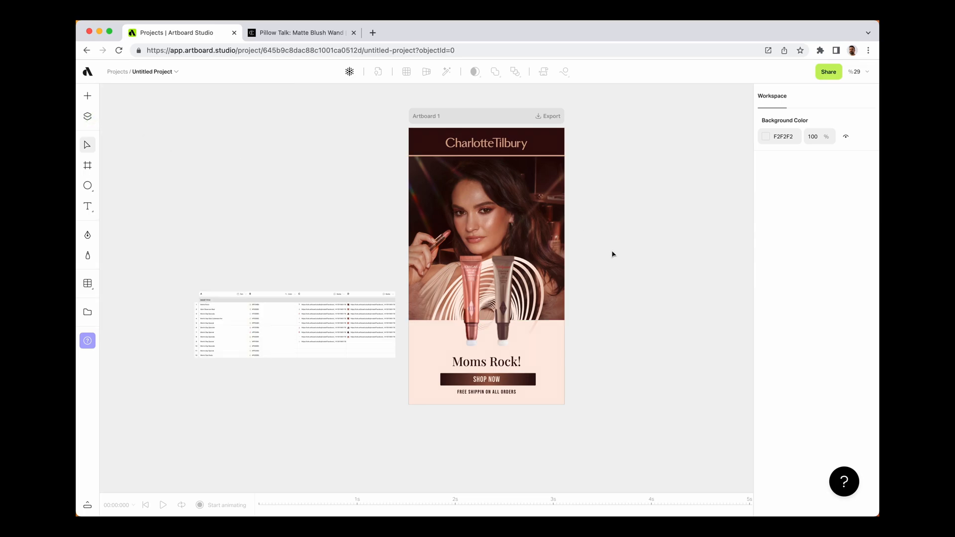
Nudge the product image down on the artboard to about Y 851, closer to the Moms Rock! title.
click(498, 368)
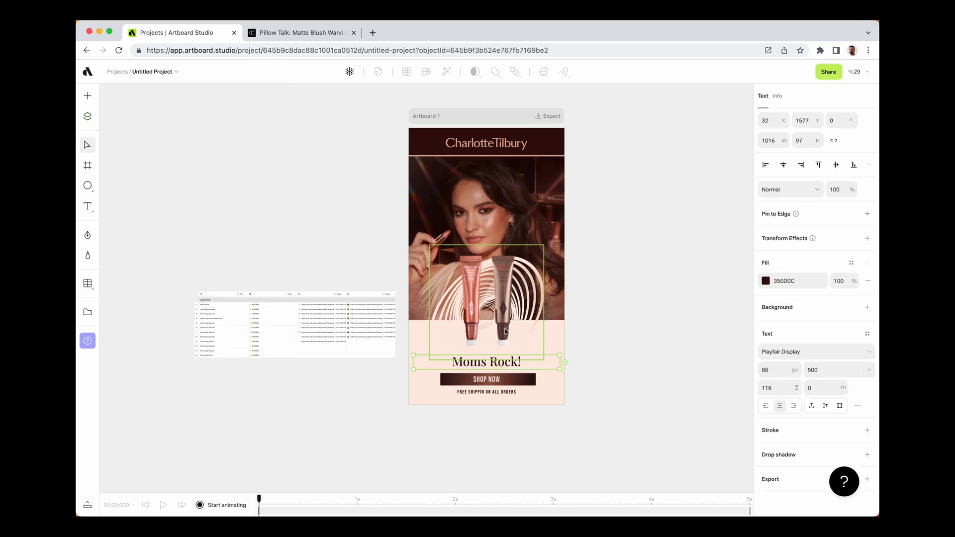
click(504, 331)
key(shift+Down)
key(shift+Down)
key(shift+Down)
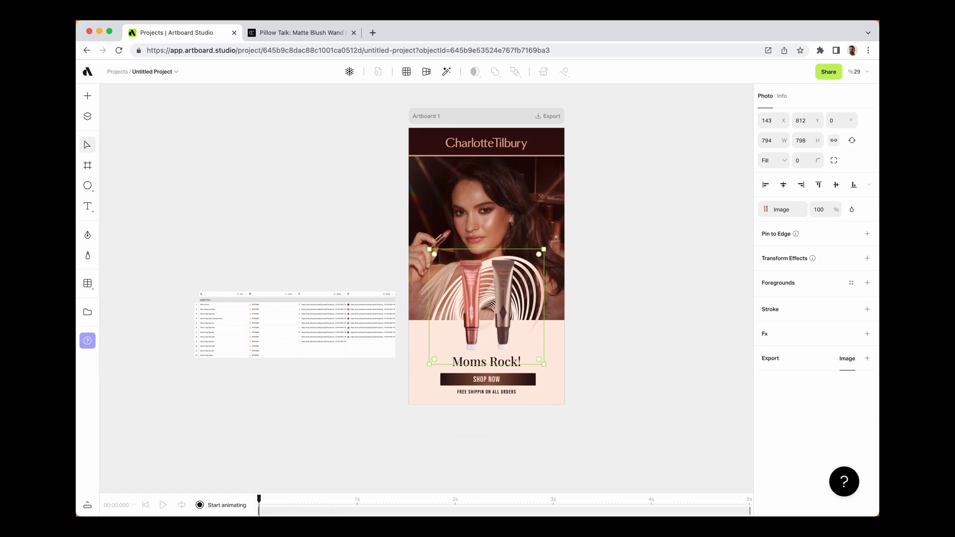
click(514, 280)
key(Down)
key(Down)
key(Down)
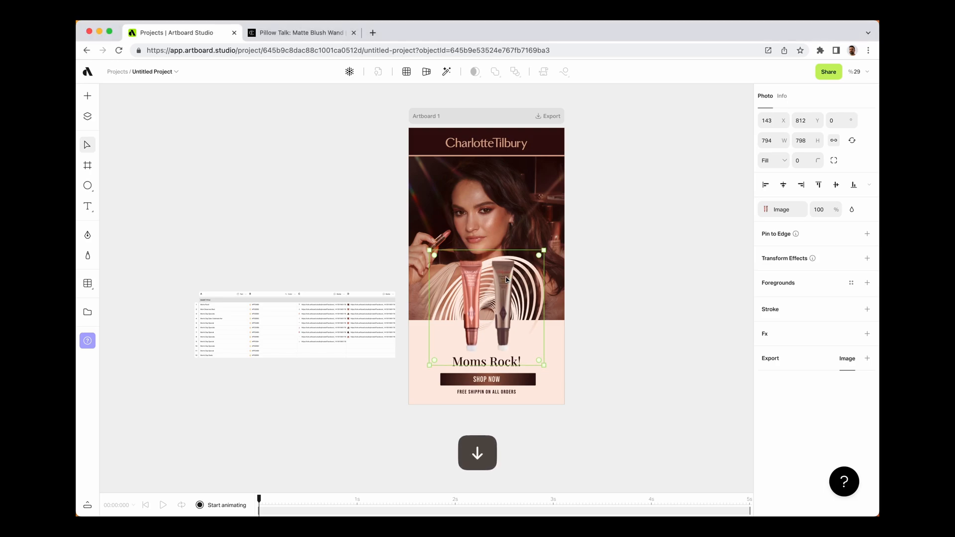
click(648, 350)
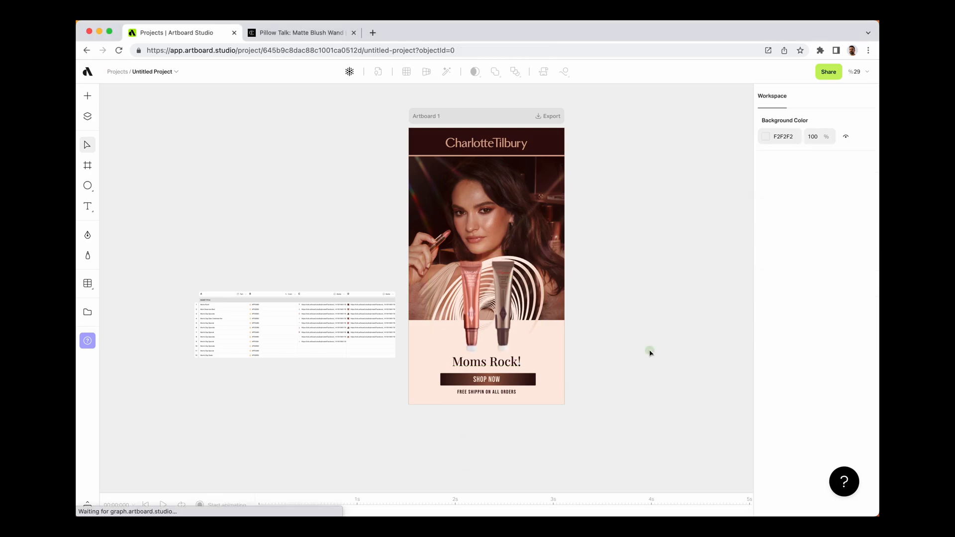
scroll(615, 343, up, 2)
scroll(615, 343, up, 2)
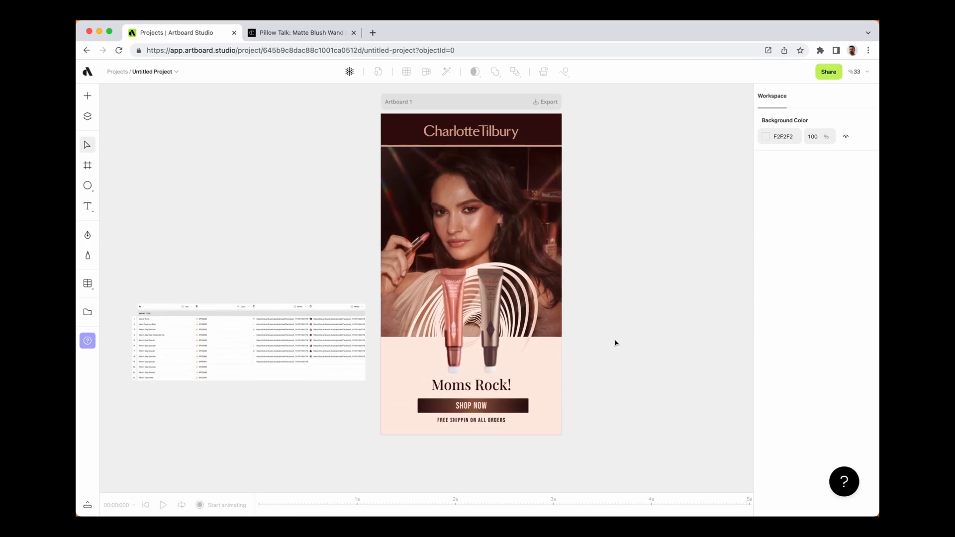
Inspect the linked data table and the dialog for importing a table from a Shopify website URL.
click(343, 375)
scroll(499, 314, right, 3)
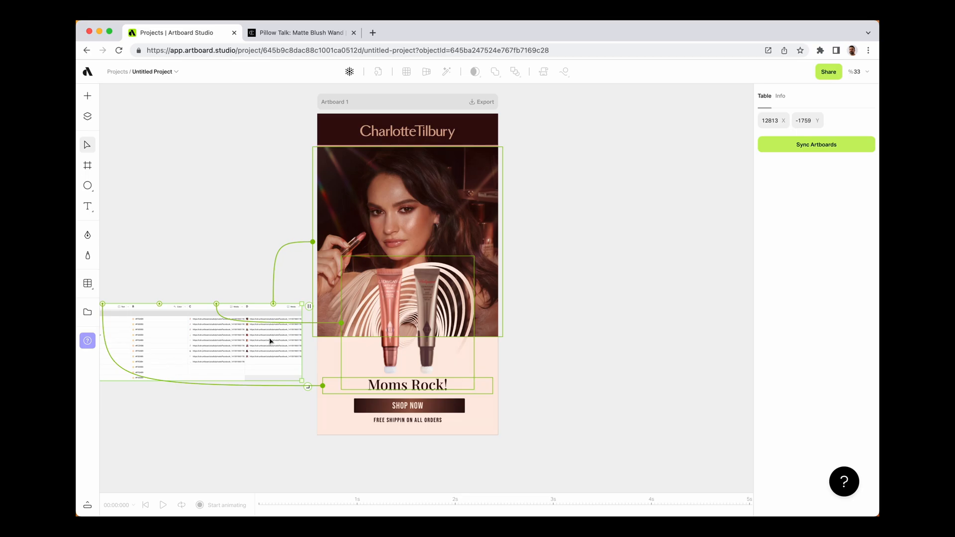
scroll(203, 348, up, 5)
scroll(211, 345, left, 2)
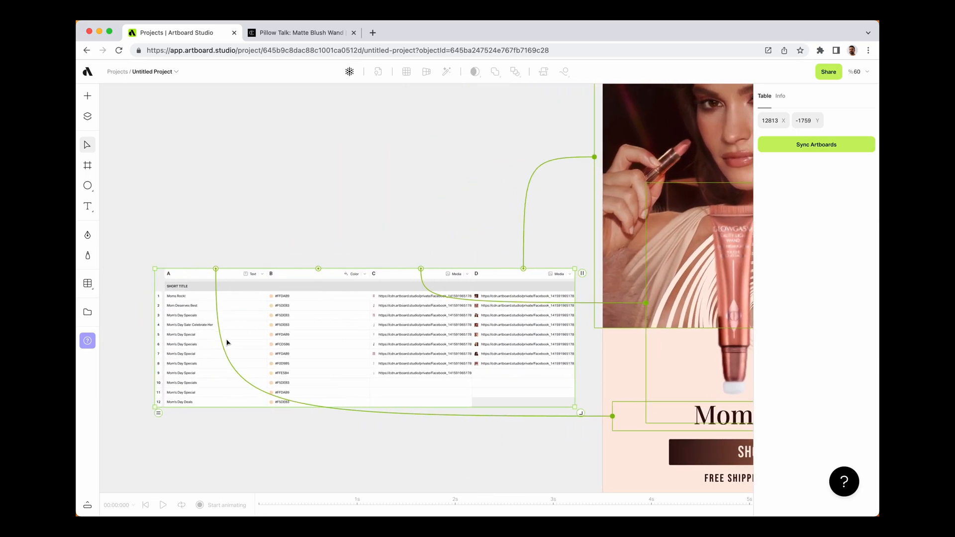
click(87, 283)
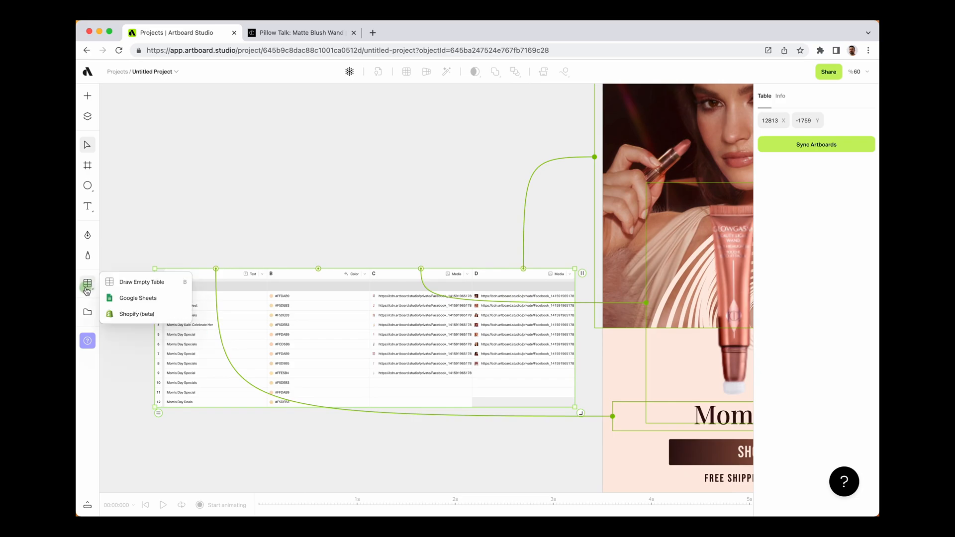
click(133, 315)
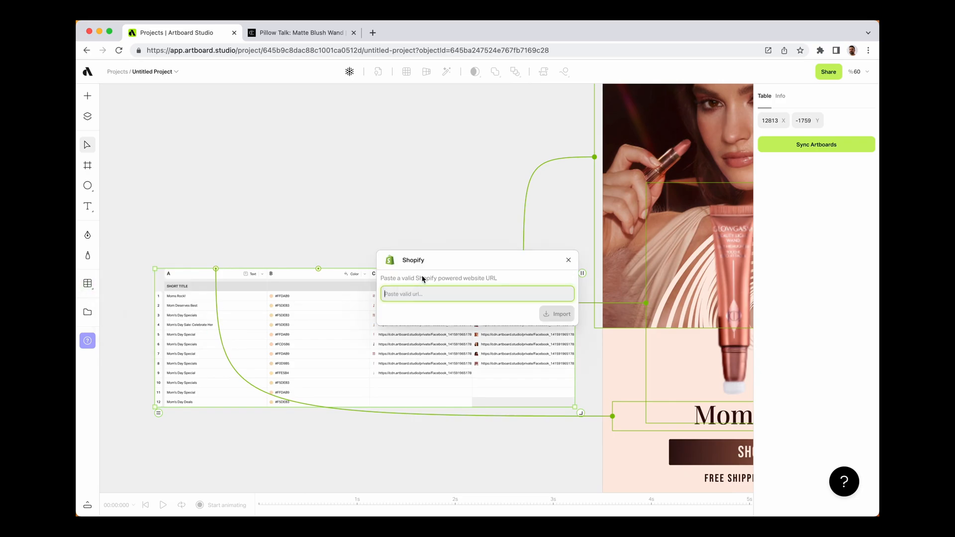
click(569, 260)
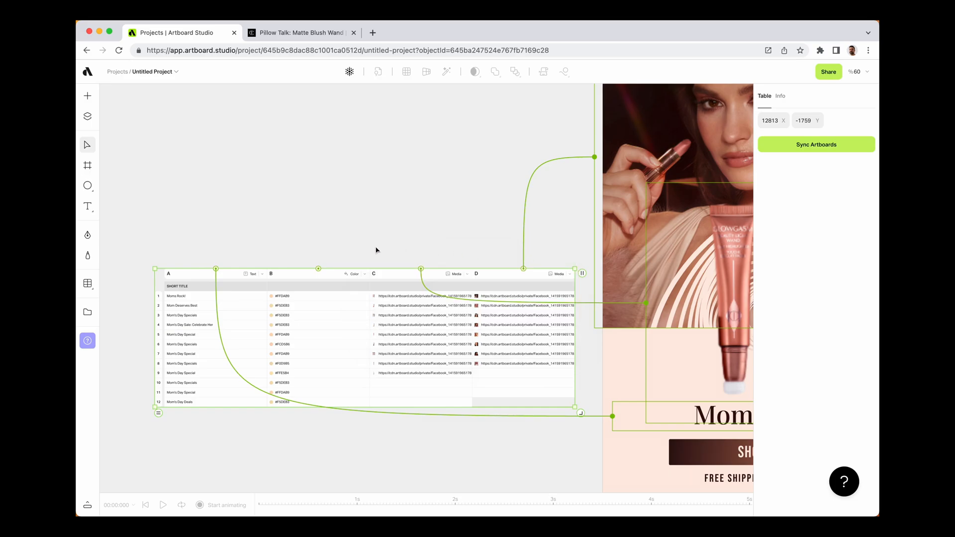
Move the data table up and left, away from the artboard, to X 12582 and Y -1979.
scroll(421, 341, up, 5)
scroll(260, 302, right, 2)
scroll(281, 305, down, 5)
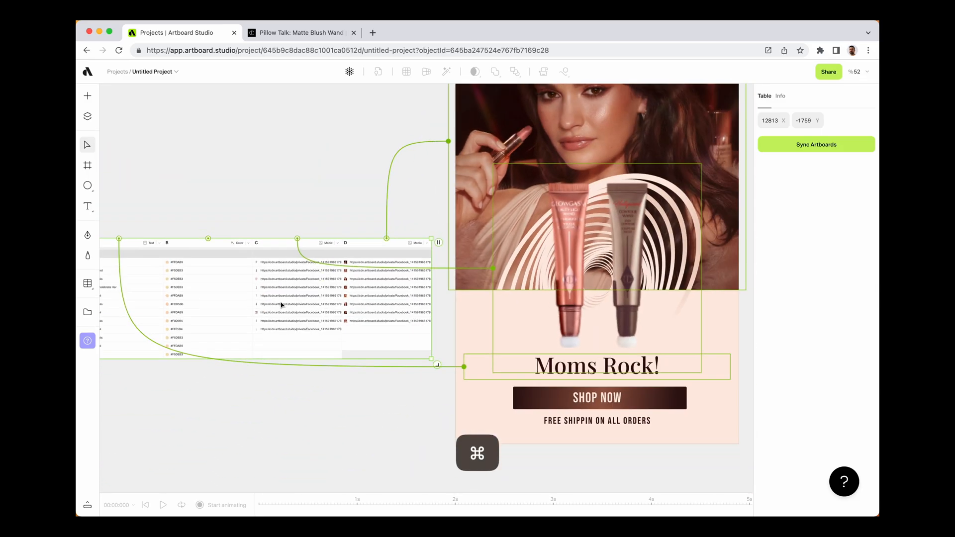
scroll(281, 305, down, 3)
scroll(281, 305, up, 2)
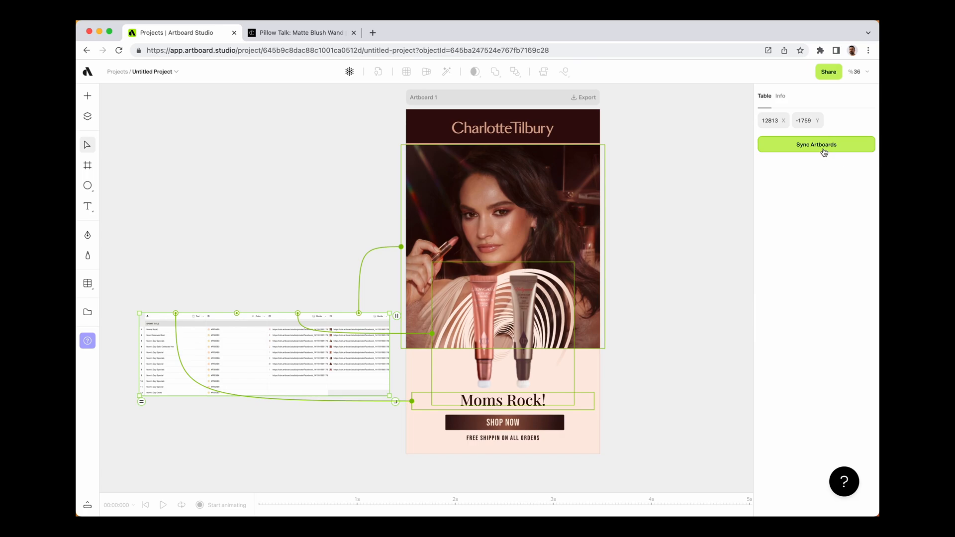
drag(259, 359, 248, 331)
scroll(298, 293, left, 2)
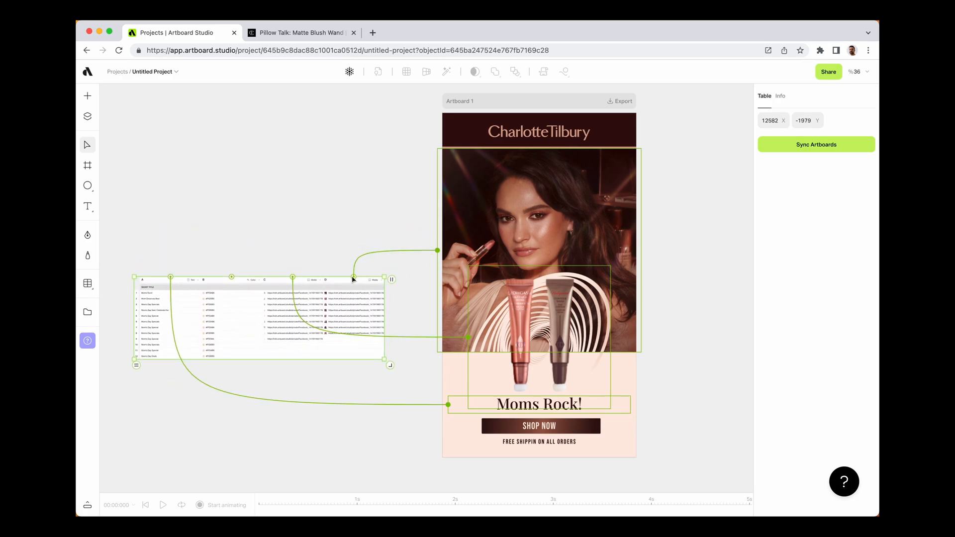
Sync the artboards with the data table to generate the story variations, and review the first few.
scroll(487, 244, right, 4)
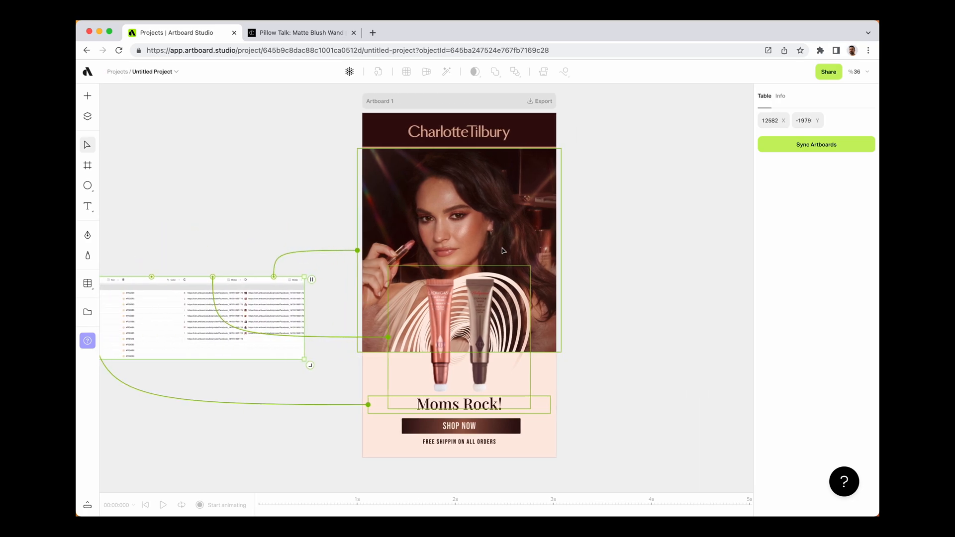
click(784, 149)
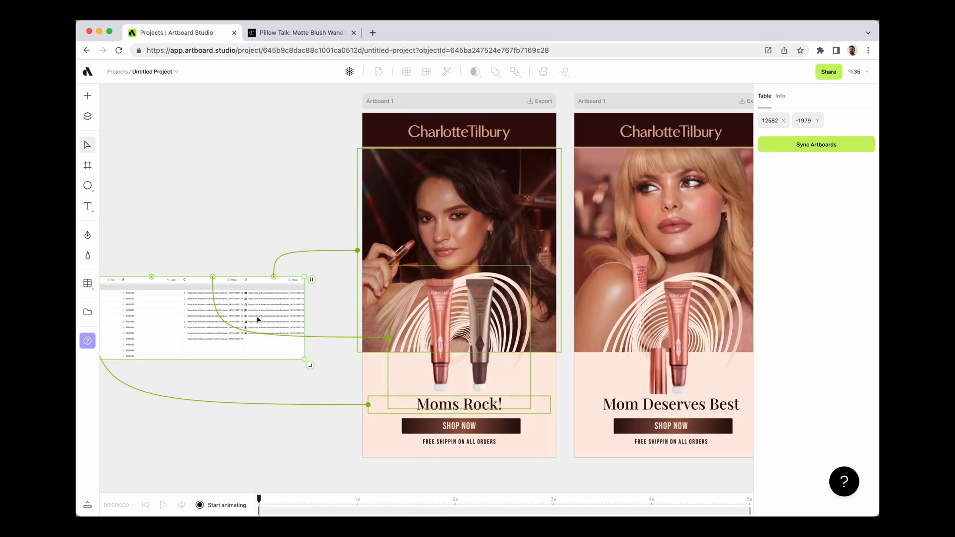
scroll(266, 316, right, 5)
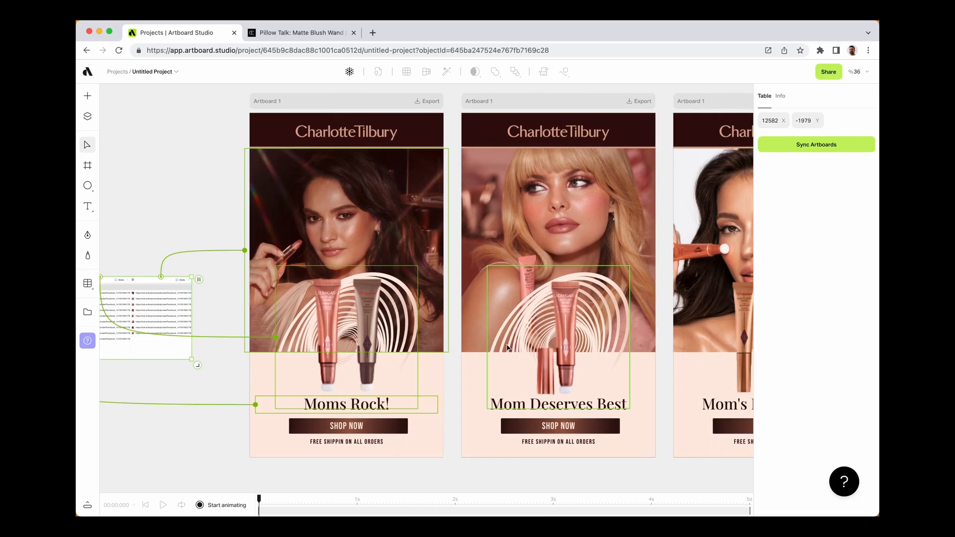
scroll(558, 350, right, 5)
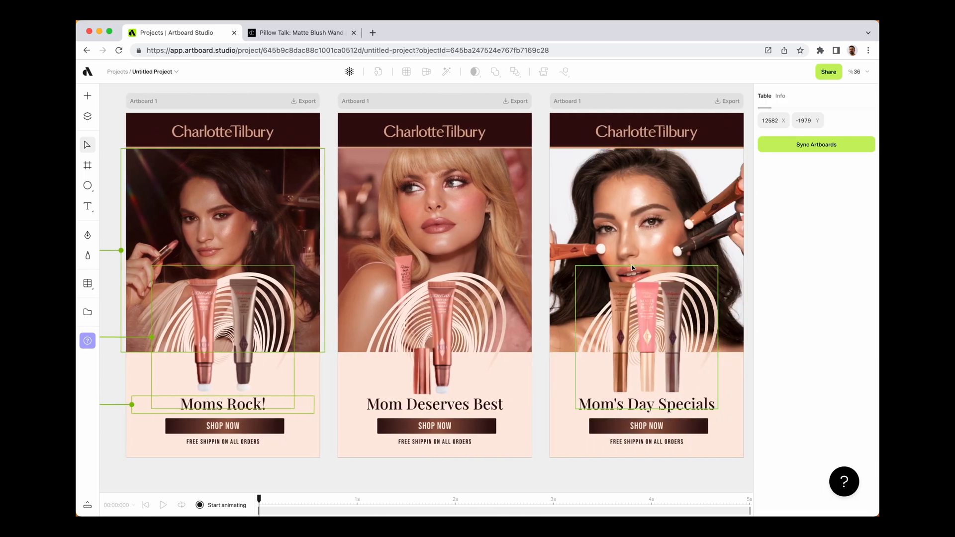
scroll(438, 406, up, 10)
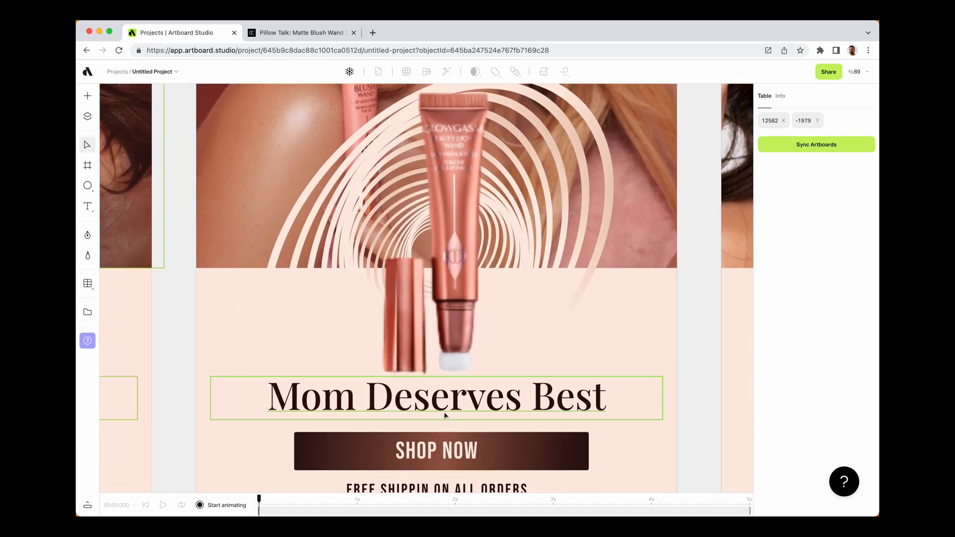
scroll(445, 416, down, 10)
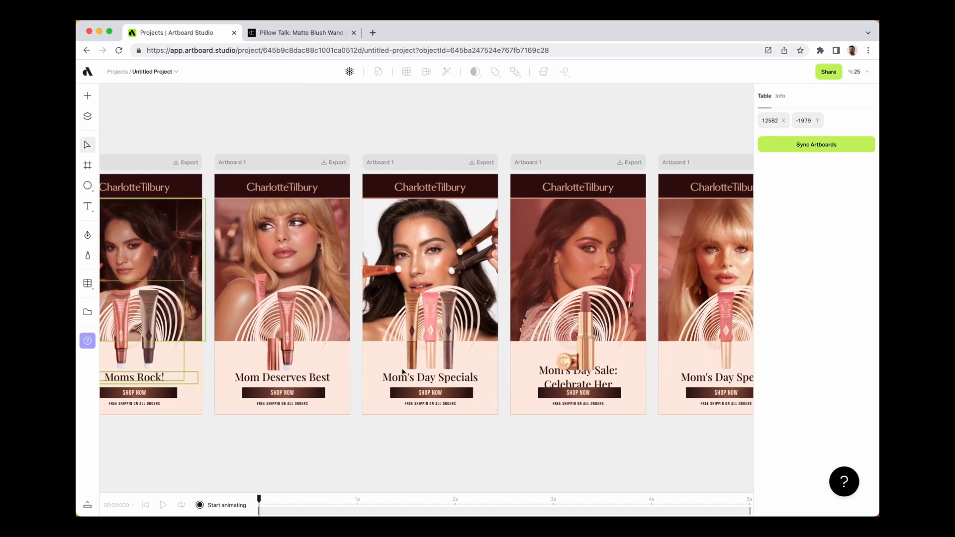
Reduce the Mom's Day Sale: Celebrate Her title to a 69 px font size so it fits on one line.
scroll(587, 378, up, 3)
click(591, 372)
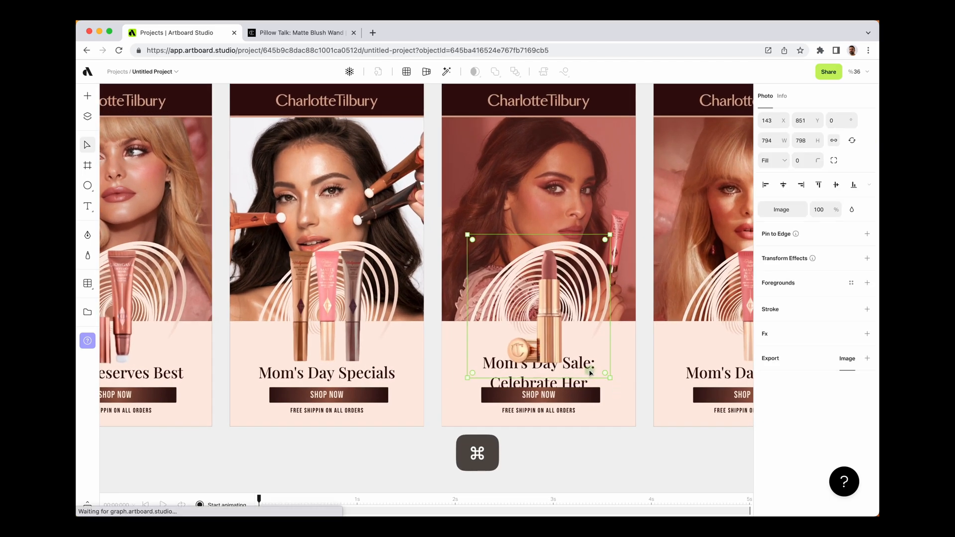
click(622, 382)
scroll(621, 379, up, 4)
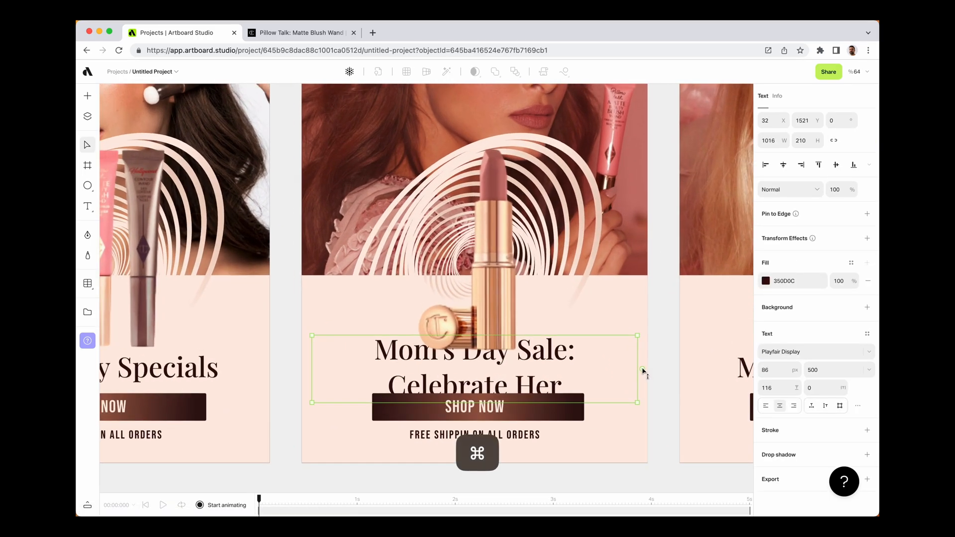
drag(642, 369, 640, 390)
scroll(517, 353, down, 4)
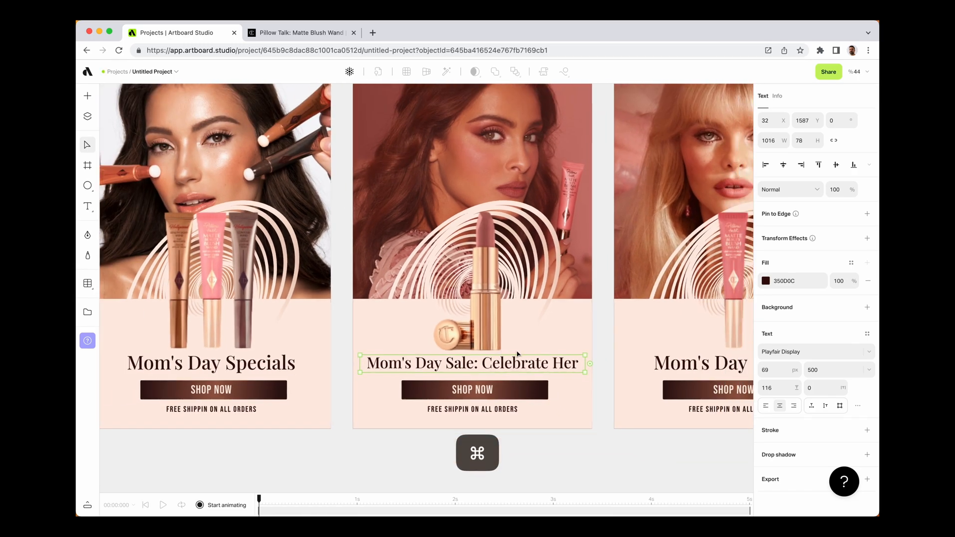
scroll(517, 354, right, 5)
scroll(493, 352, down, 2)
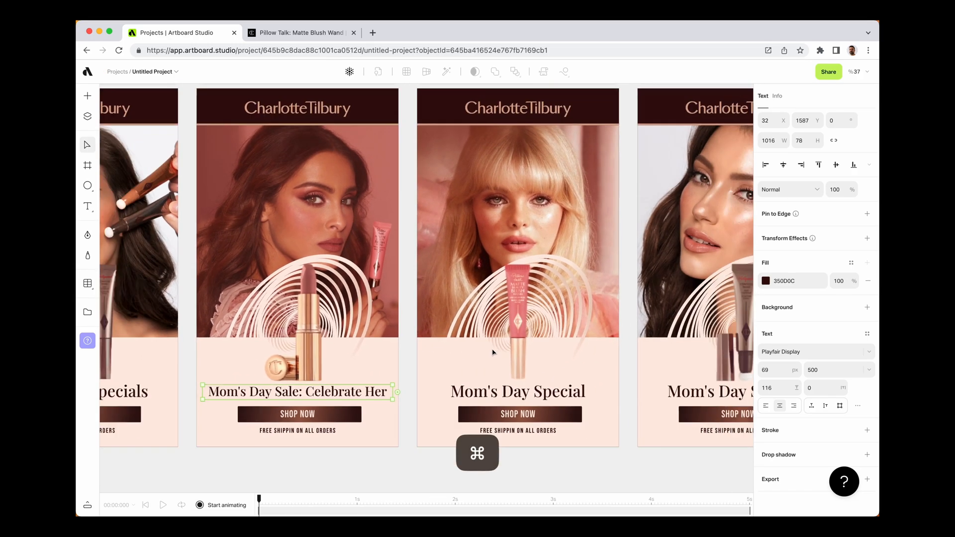
Review the generated story artboards across the whole row, checking their titles, photos and product images.
scroll(492, 352, down, 3)
scroll(493, 352, right, 6)
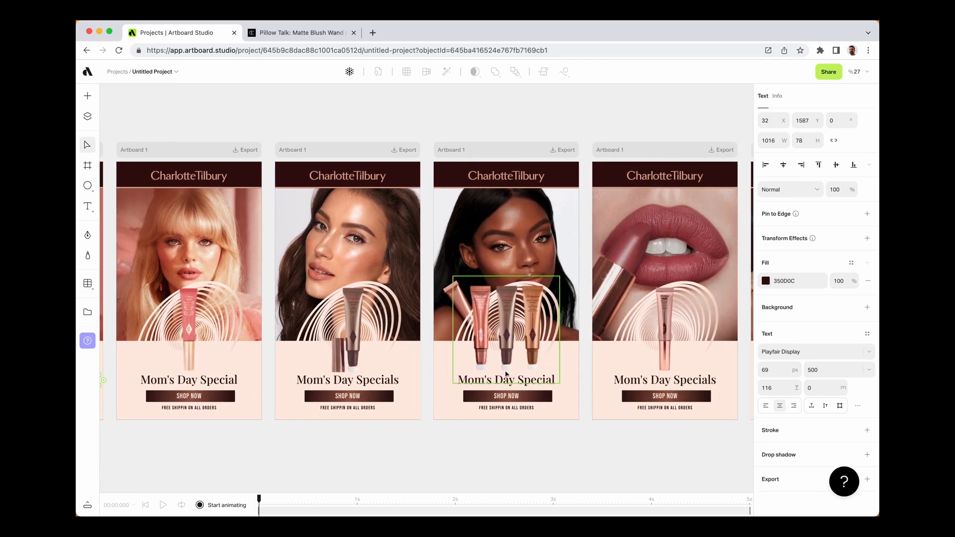
scroll(537, 324, right, 8)
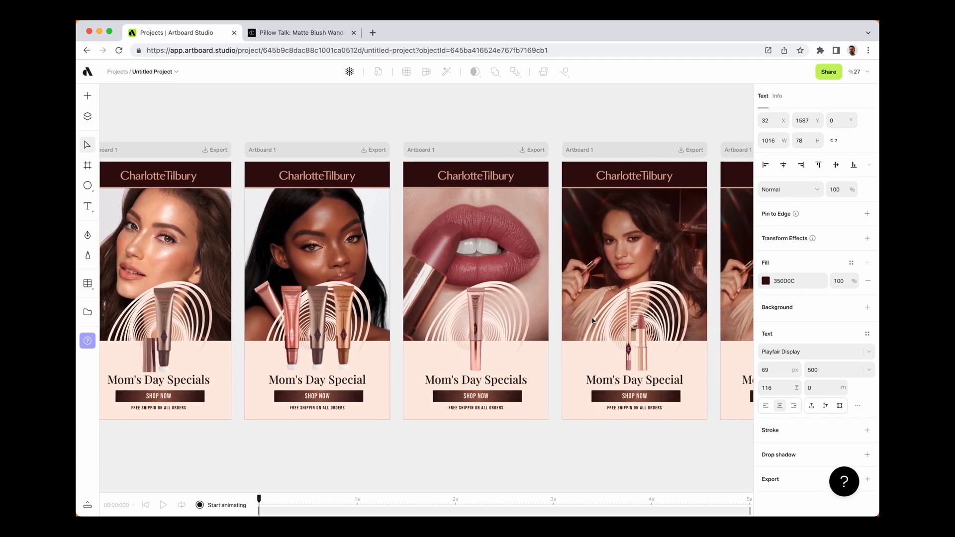
scroll(571, 263, up, 4)
scroll(565, 264, right, 4)
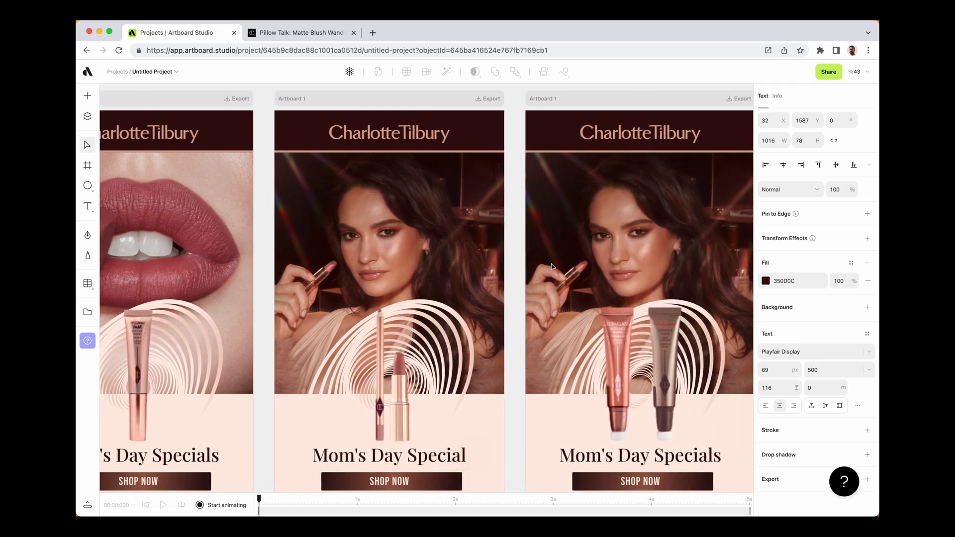
scroll(530, 271, down, 5)
scroll(537, 274, down, 5)
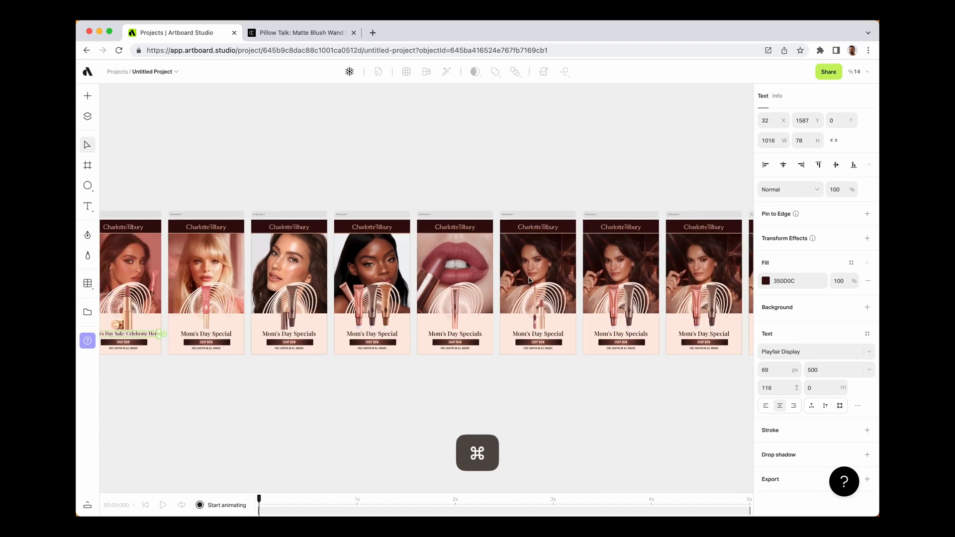
click(540, 374)
scroll(553, 267, up, 5)
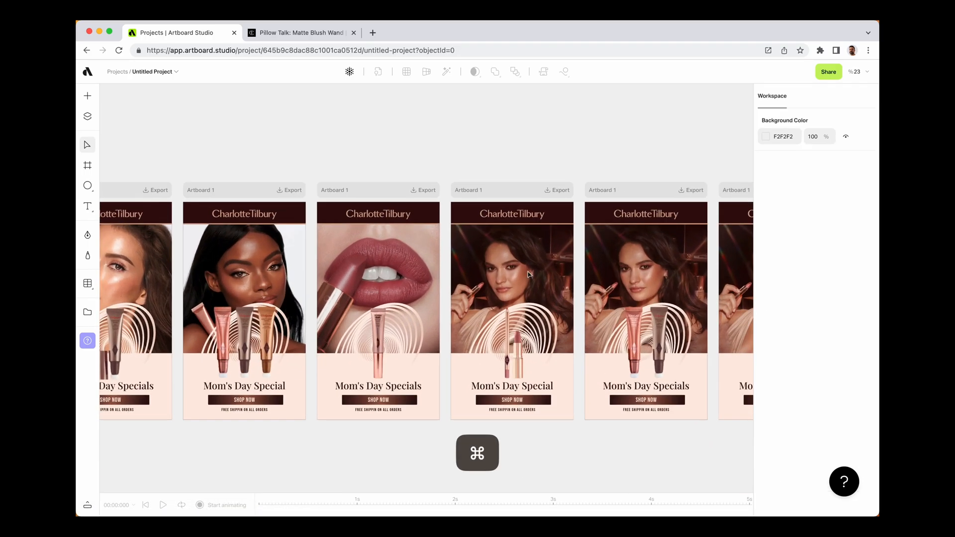
scroll(530, 273, down, 5)
scroll(527, 275, left, 15)
scroll(528, 274, right, 15)
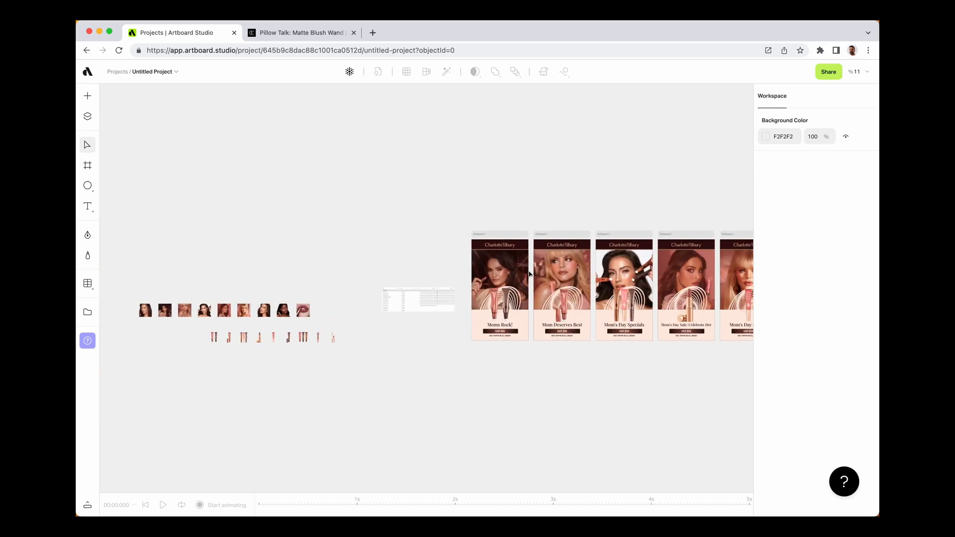
scroll(532, 280, up, 4)
scroll(536, 274, right, 5)
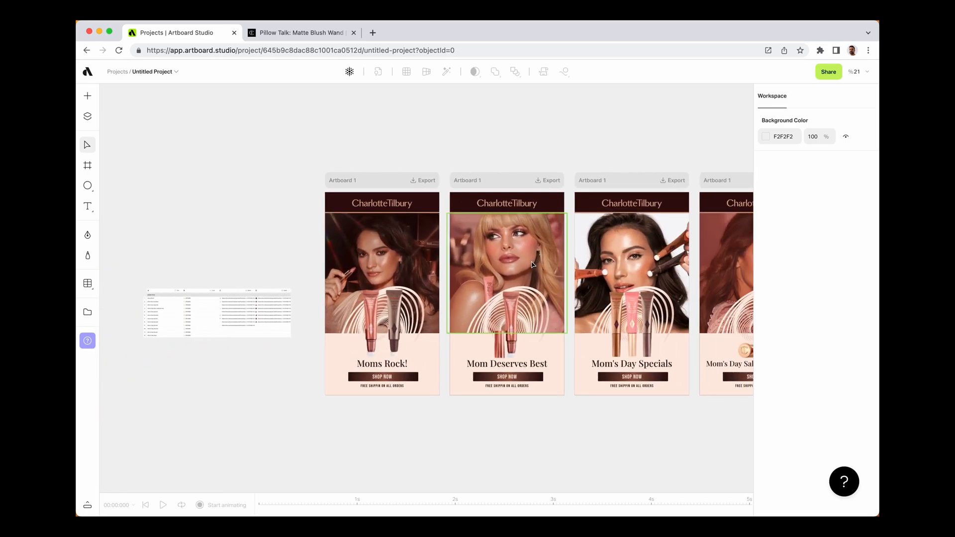
click(526, 370)
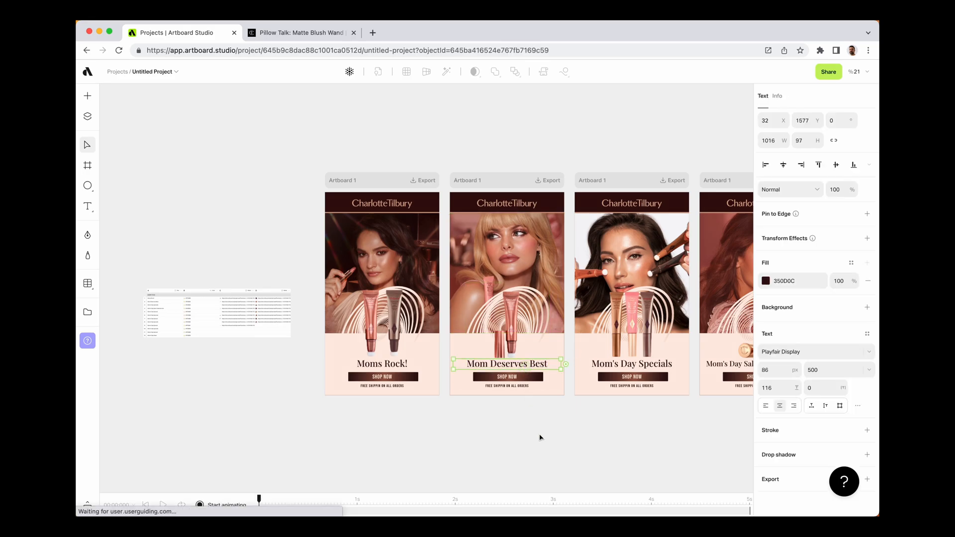
click(540, 436)
scroll(541, 418, right, 10)
scroll(544, 396, right, 10)
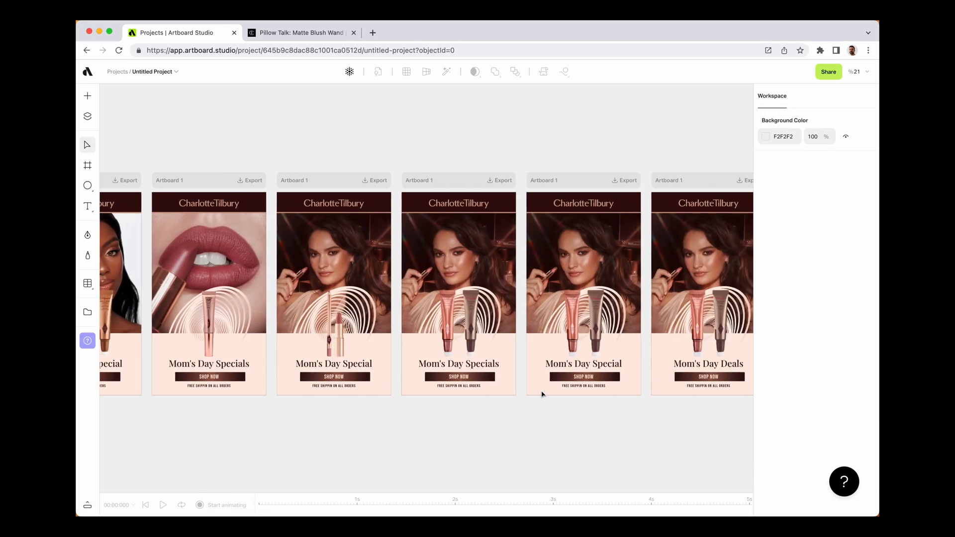
Delete the last two artboards in the row, which repeat the same dark photo and product tubes.
super+scroll(378, 244, up, 5)
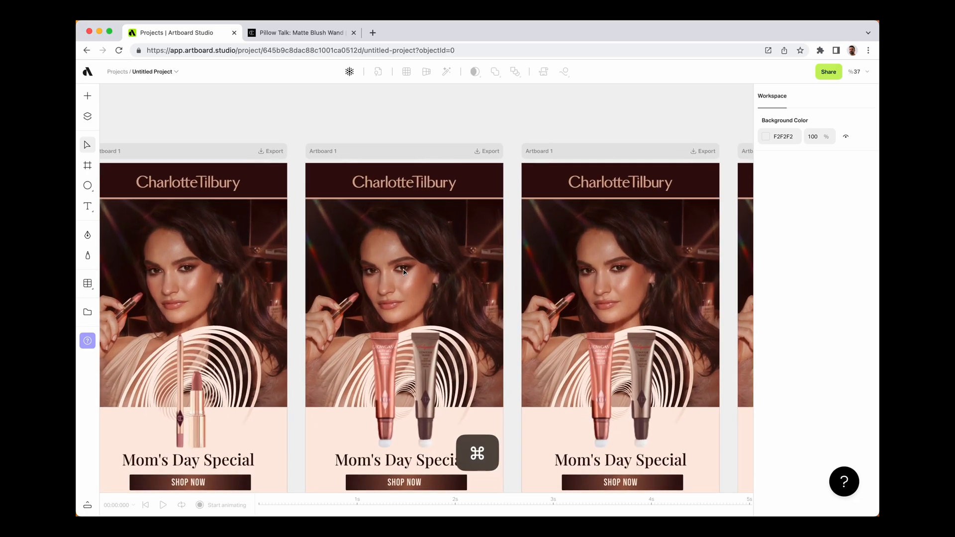
super+scroll(403, 271, down, 3)
click(428, 247)
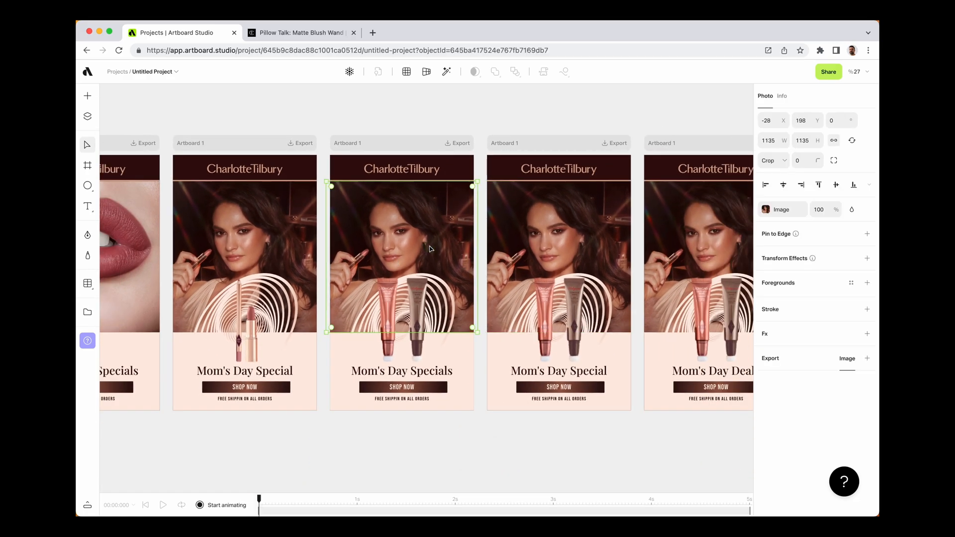
super+scroll(431, 248, down, 5)
click(455, 158)
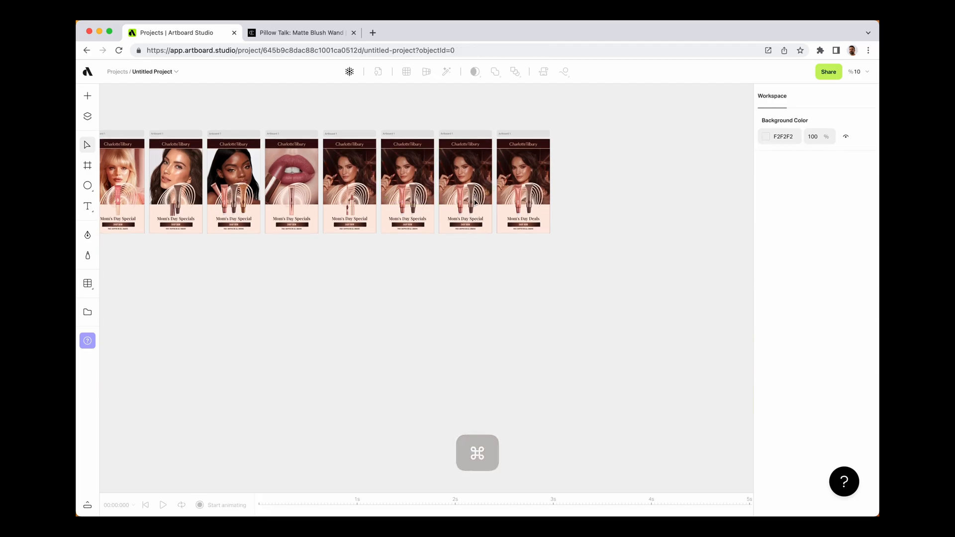
super+scroll(453, 184, up, 3)
drag(417, 202, 680, 440)
key(BackSpace)
scroll(365, 273, up, 3)
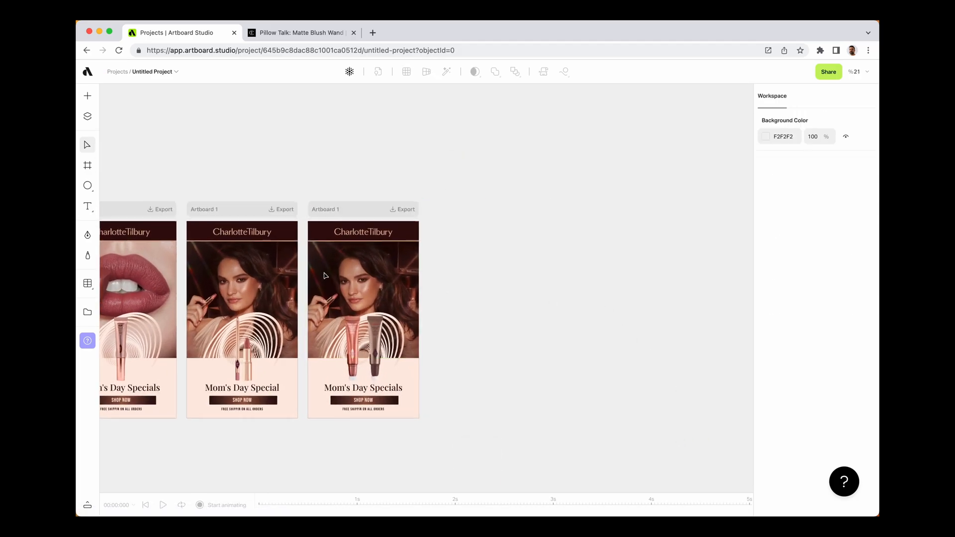
Generate an AI image beside the last artboard from the prompt "abstract, blurred and bright background with bright brown colors".
click(374, 274)
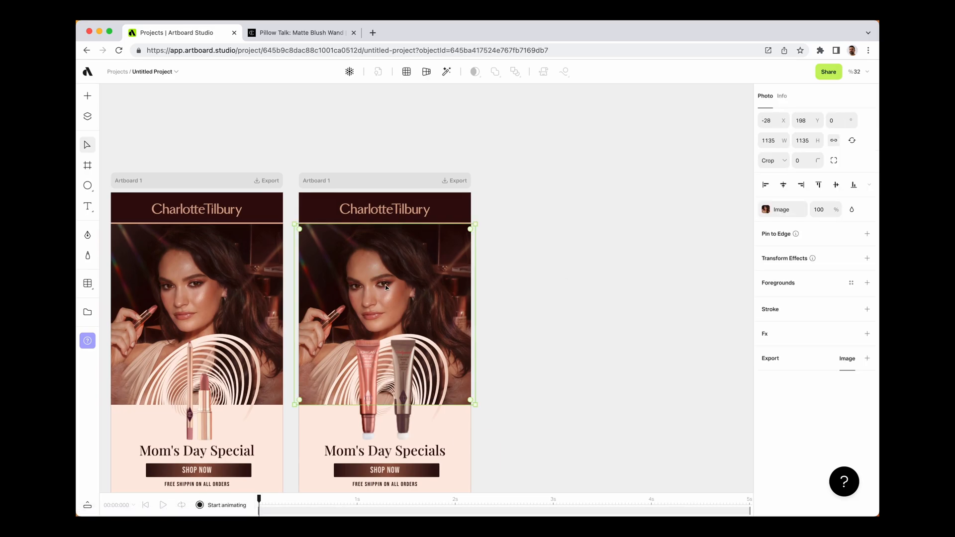
scroll(386, 287, up, 3)
scroll(387, 288, down, 1)
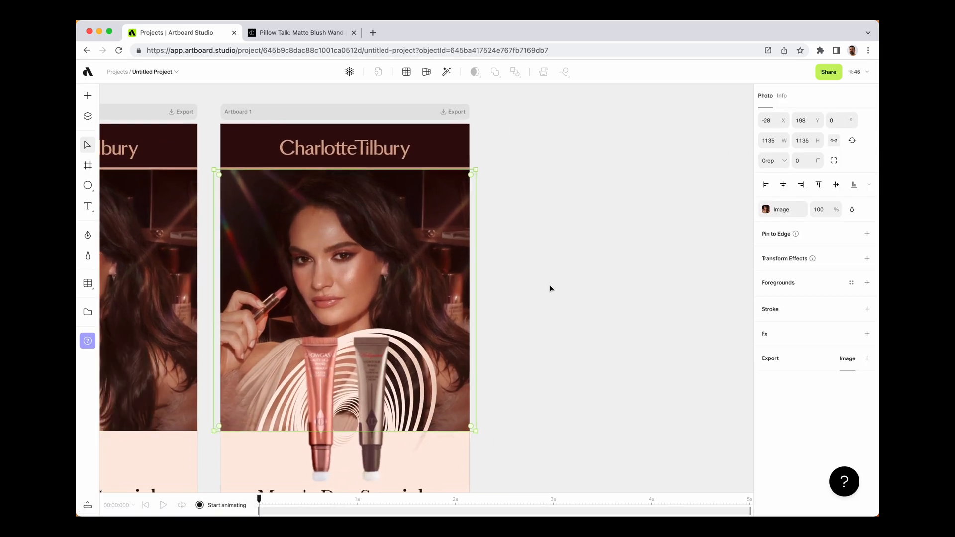
scroll(551, 288, right, 3)
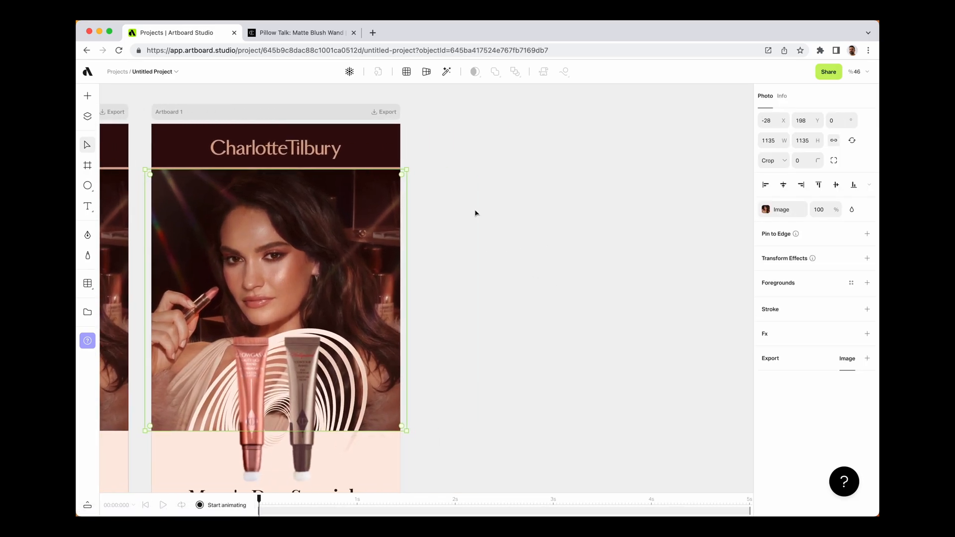
click(348, 71)
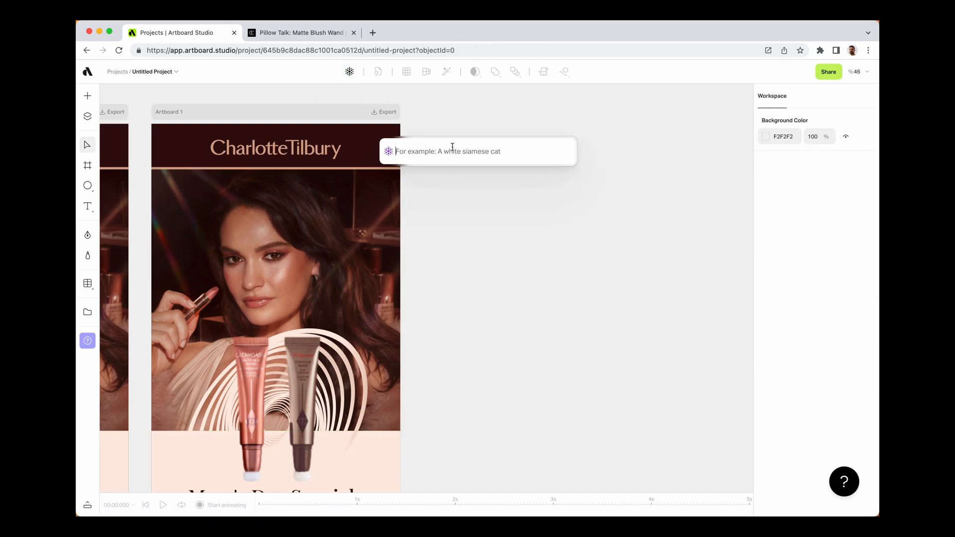
scroll(415, 229, right, 2)
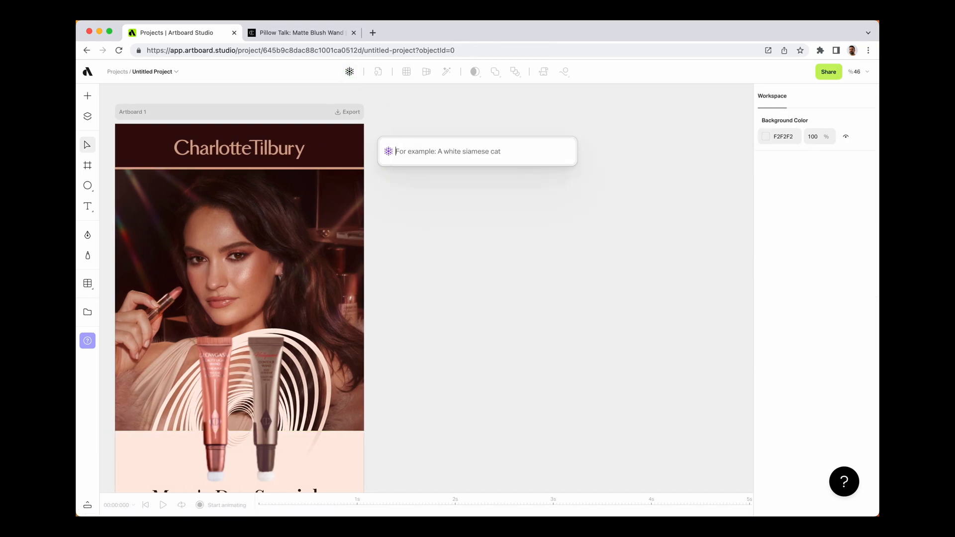
click(441, 154)
text(abstract, bş)
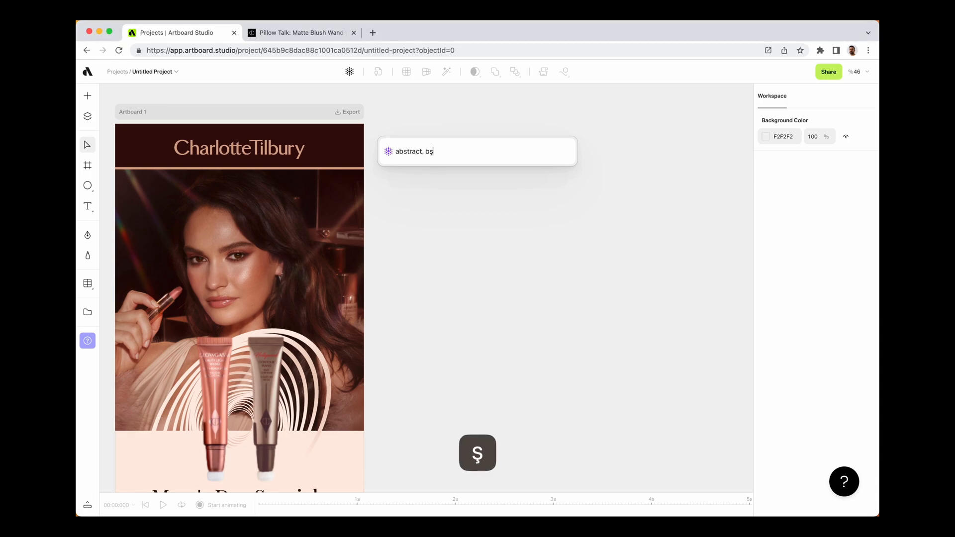
key(BackSpace)
text(an)
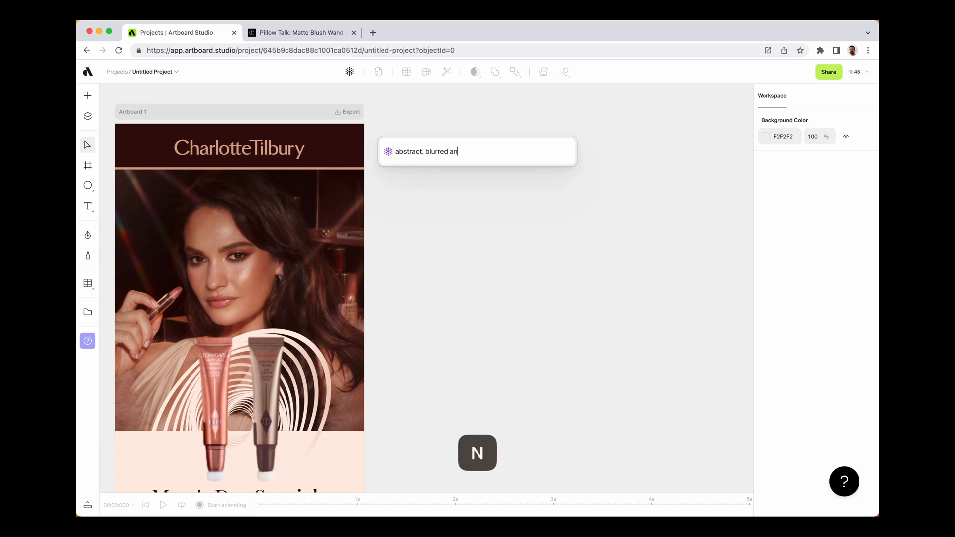
text(d bridge)
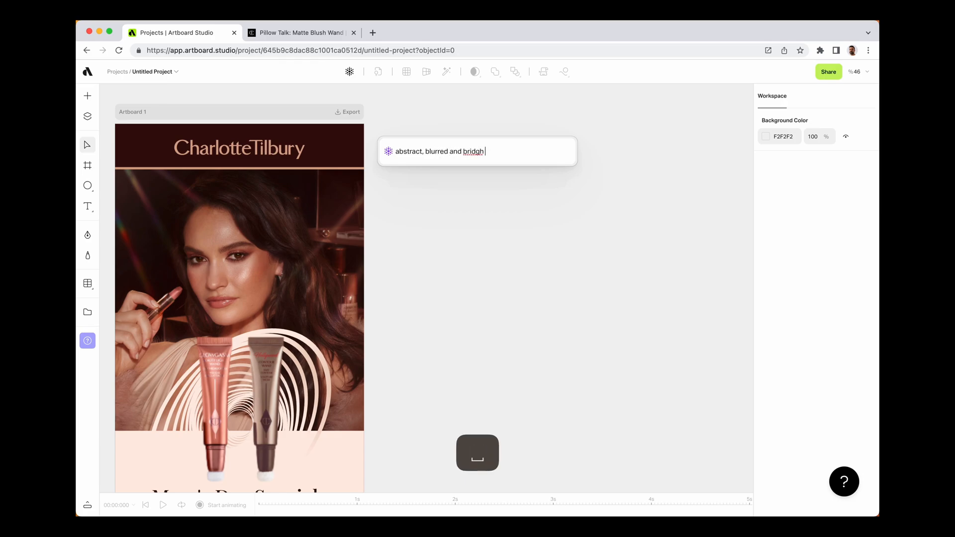
key(BackSpace)
text(t)
key(BackSpace)
key(BackSpace)
key(BackSpace)
text(h)
text(ht )
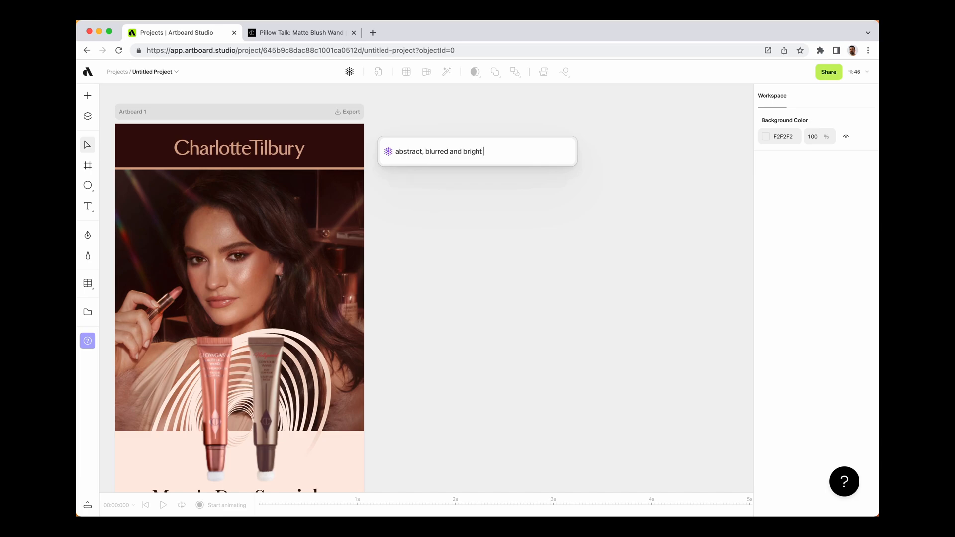
text(backgr)
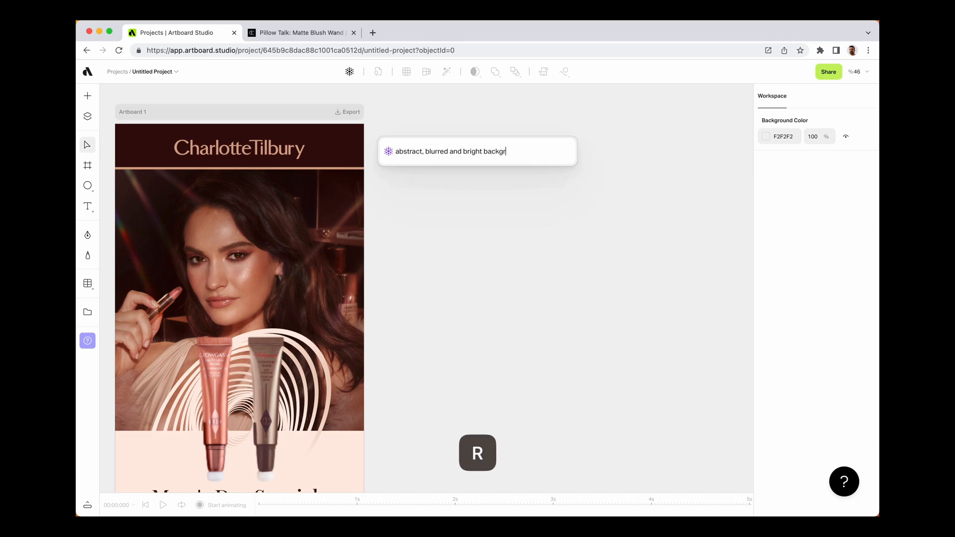
text(ound with )
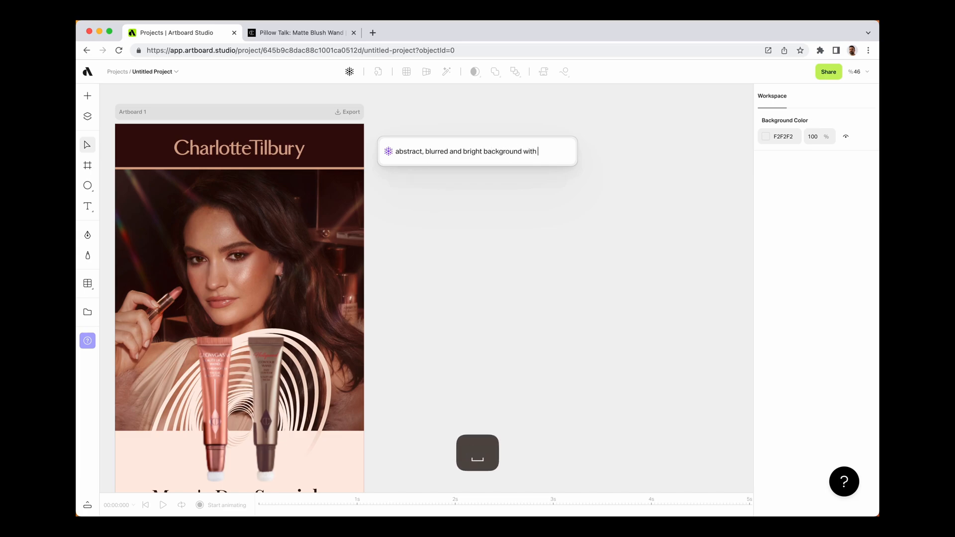
text(bright )
text(brown colors)
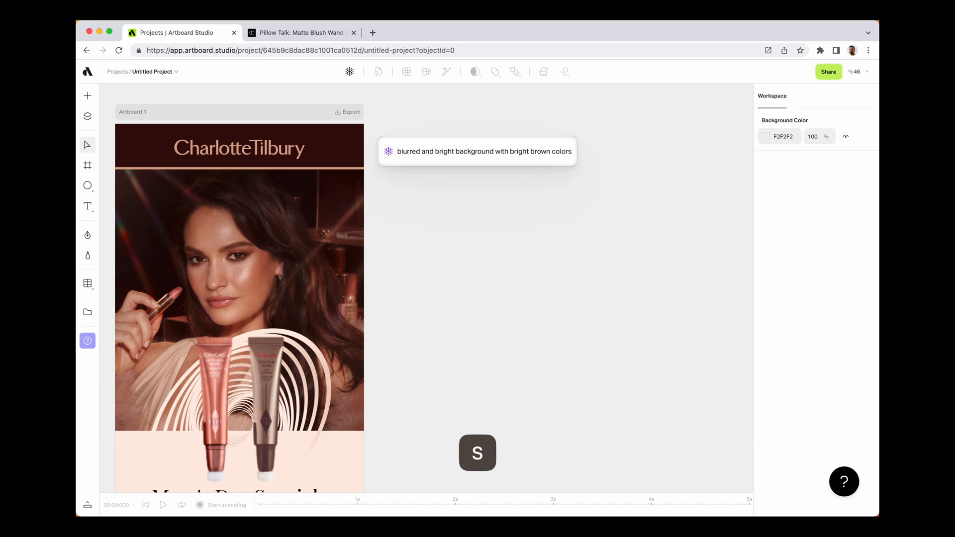
key(Return)
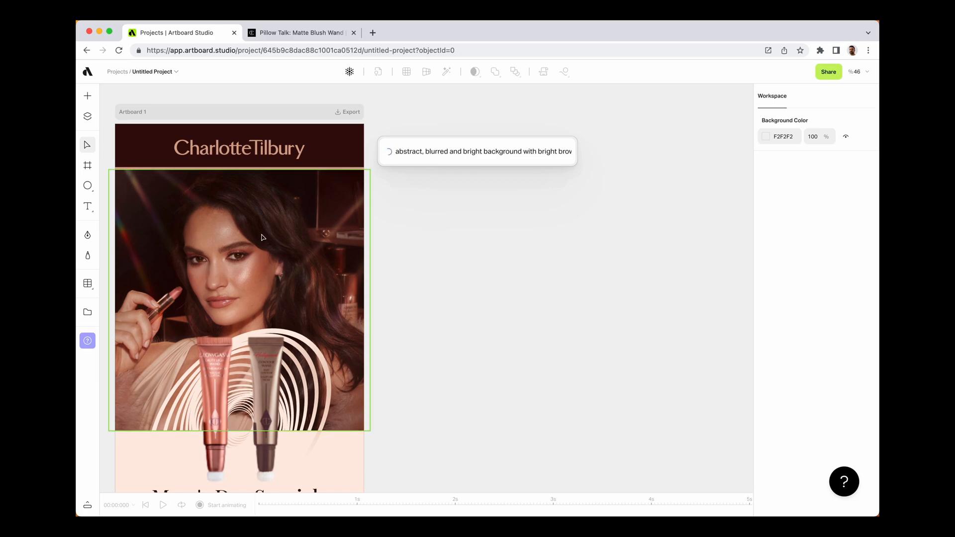
Reset the generated image to its full 1024 × 1024 size and place it beside the last artboard at X 26259, Y -2777.
click(539, 282)
scroll(540, 283, left, 2)
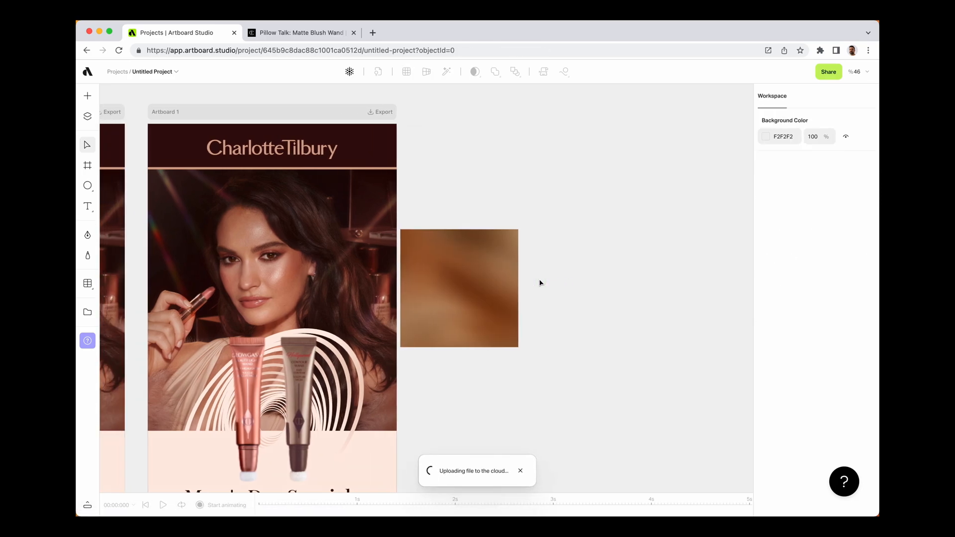
drag(492, 288, 545, 257)
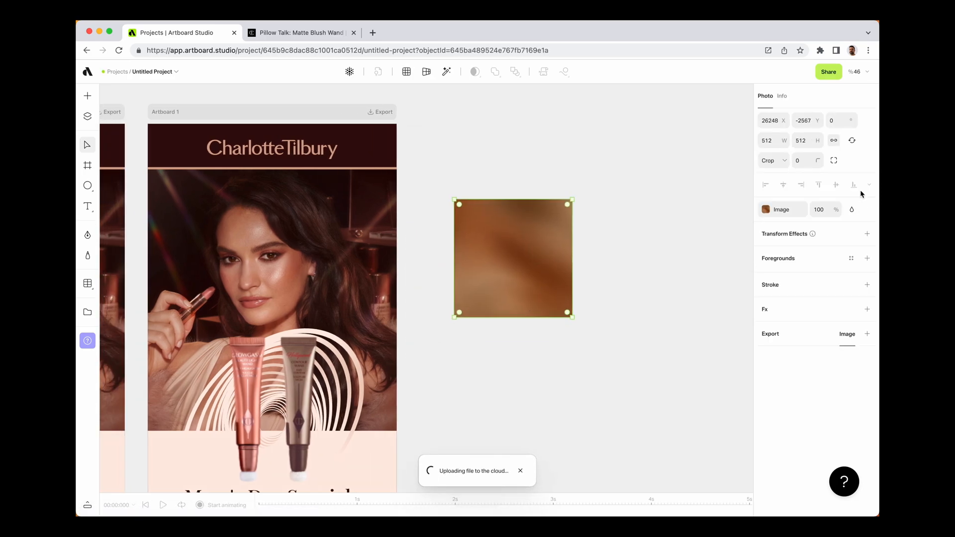
click(851, 140)
drag(476, 274, 537, 285)
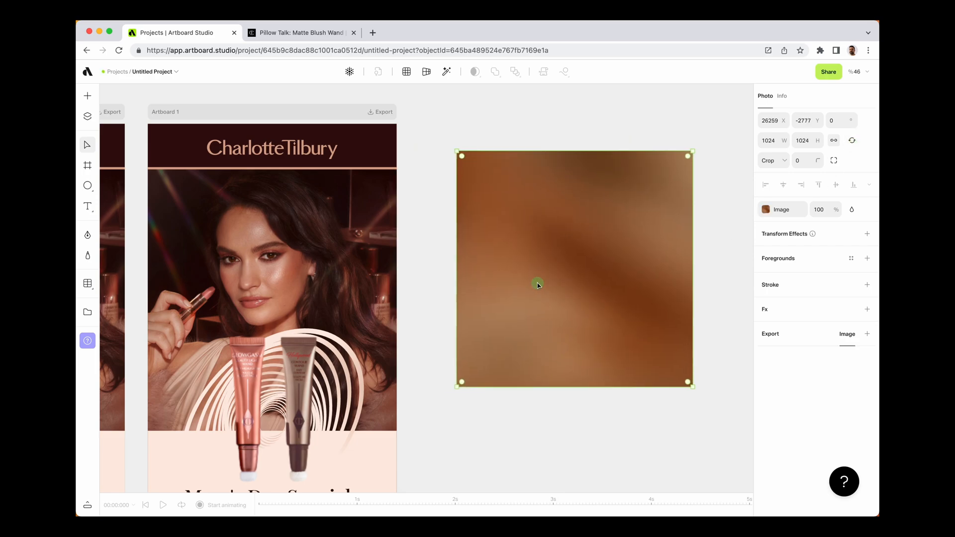
Replace the last artboard's model photo with the generated brown image, selected from the canvas as the source.
click(362, 280)
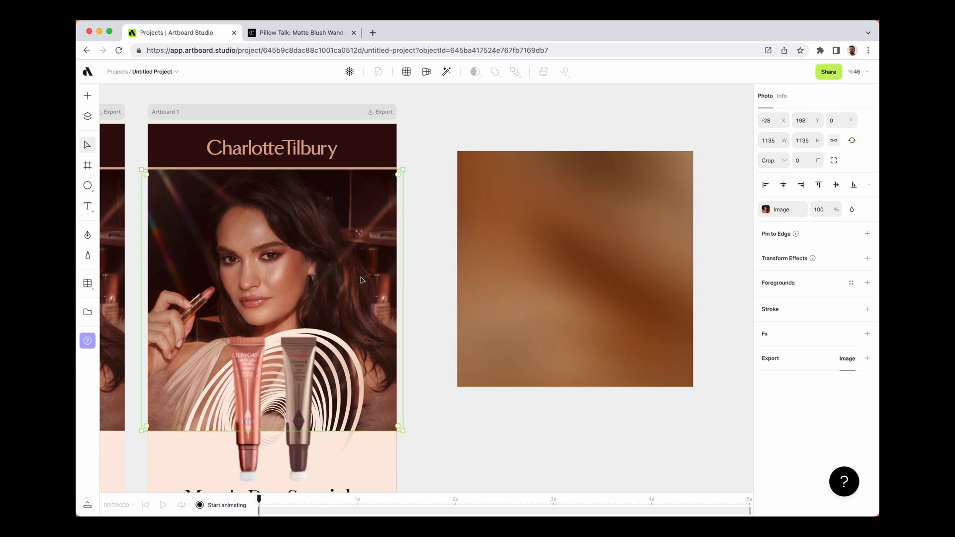
click(767, 210)
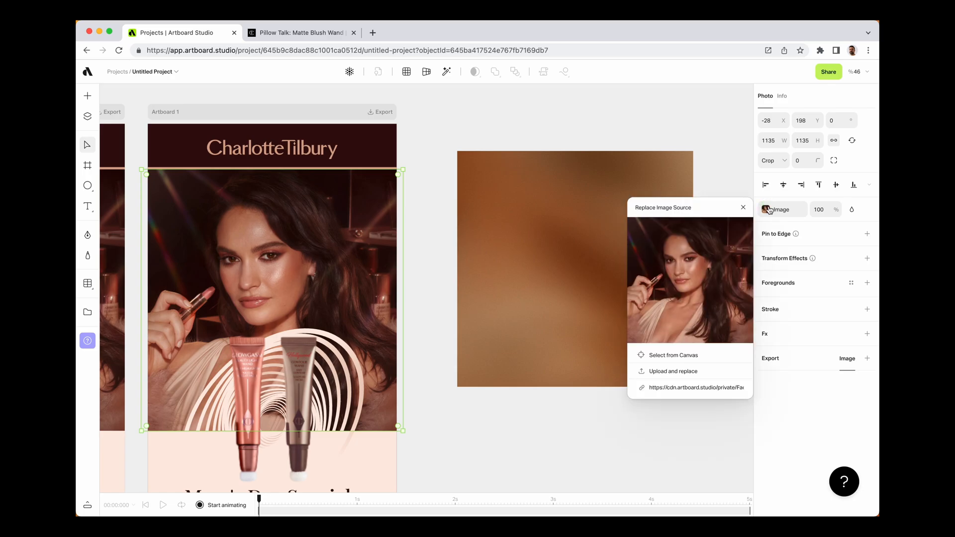
click(667, 357)
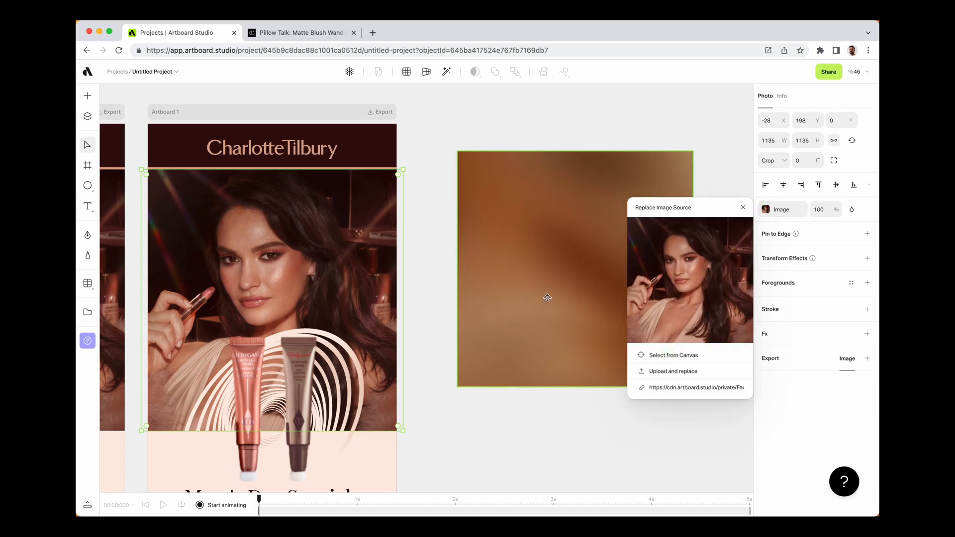
click(546, 294)
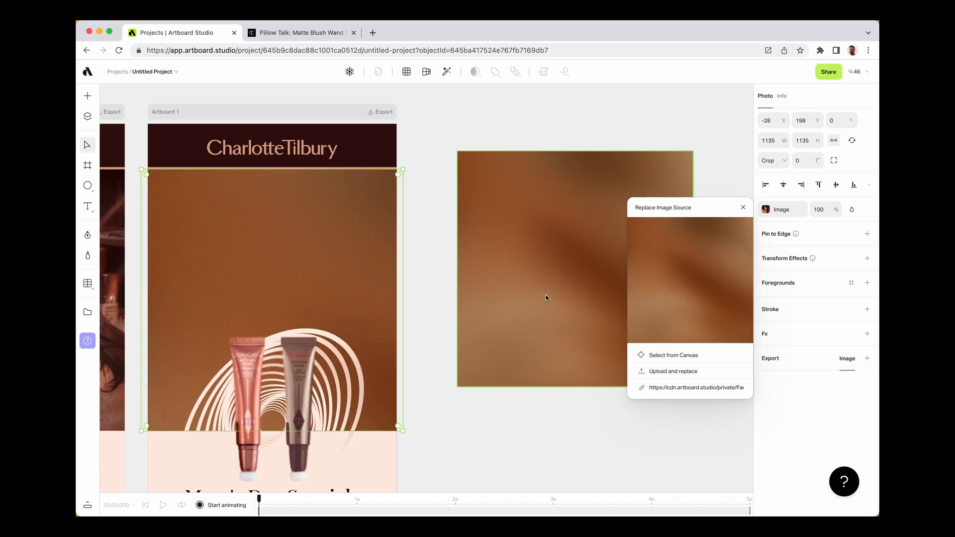
click(742, 209)
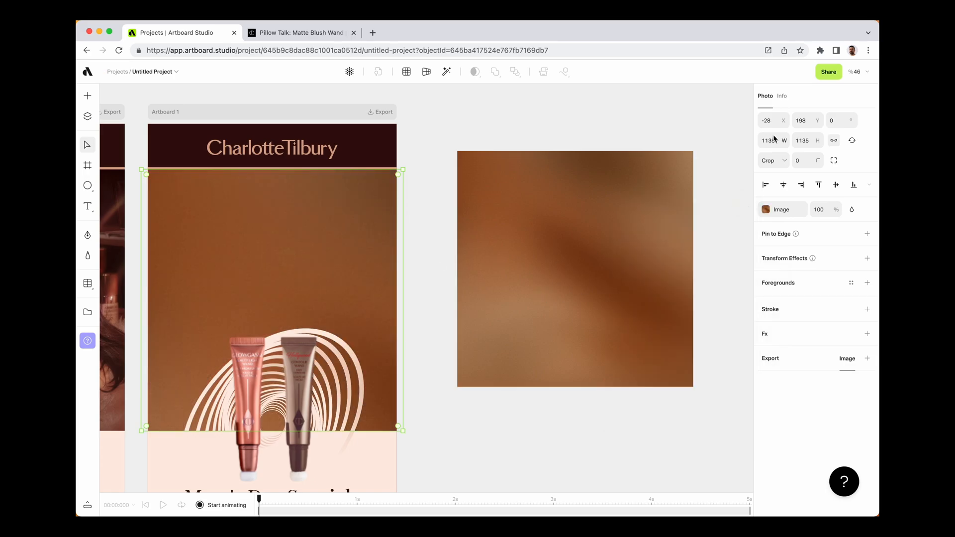
Refit the replaced background in its frame so the generated image shows at full extent instead of an enlarged crop.
click(765, 163)
click(766, 161)
click(469, 128)
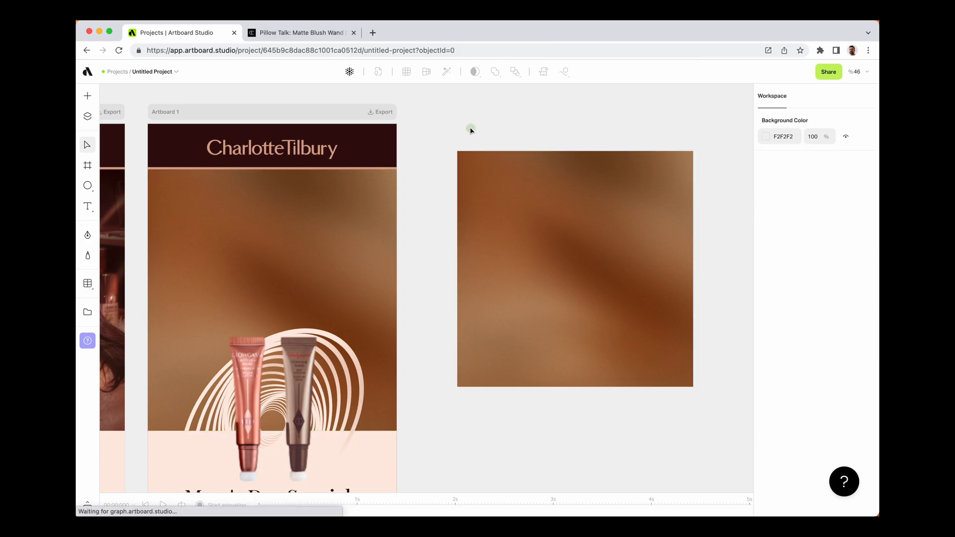
Move the last artboard's two-tube product image straight up to the middle of the brown background.
scroll(424, 196, left, 2)
scroll(426, 247, left, 2)
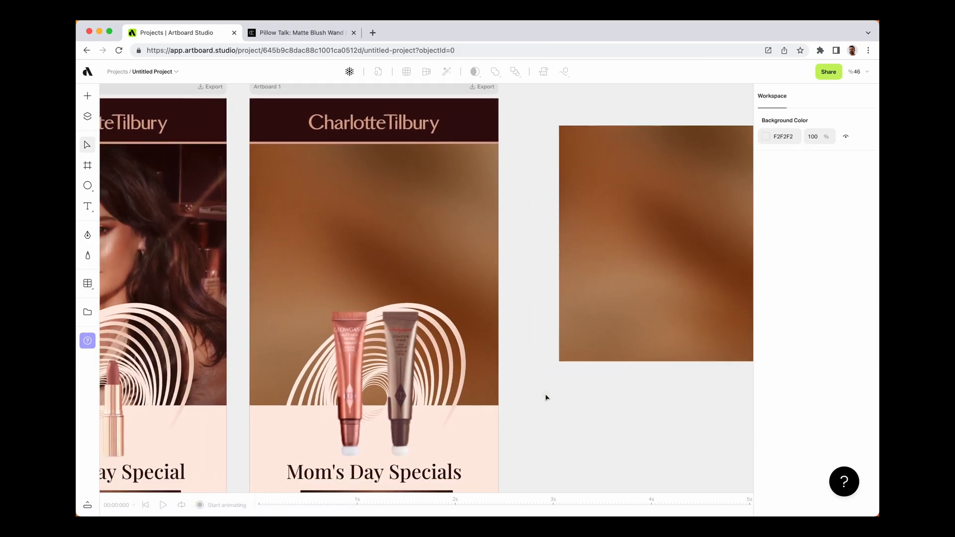
scroll(514, 363, left, 4)
scroll(512, 359, left, 2)
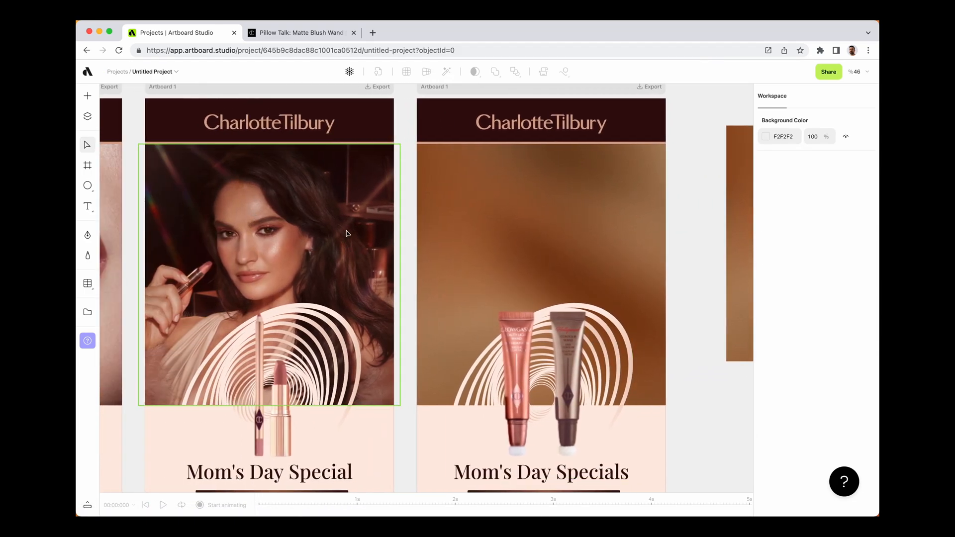
click(616, 235)
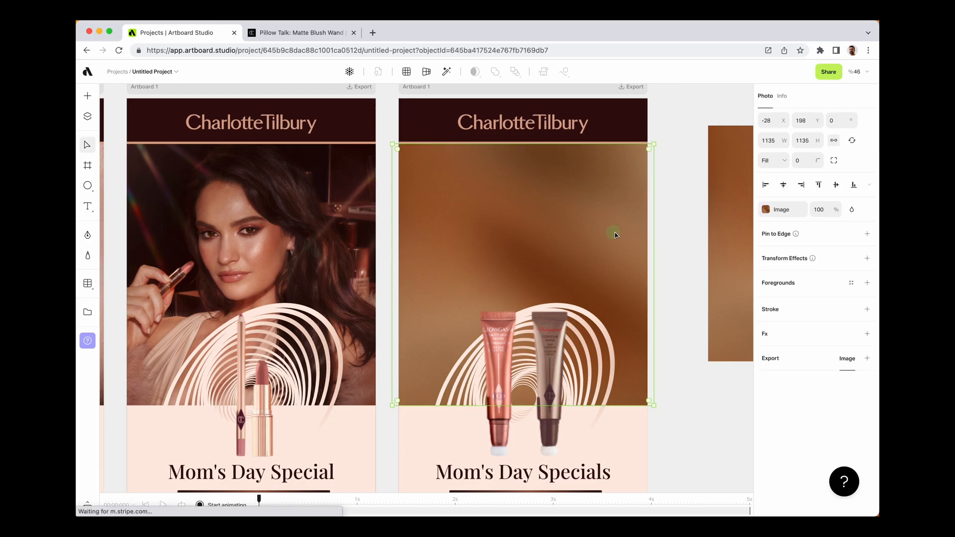
click(601, 323)
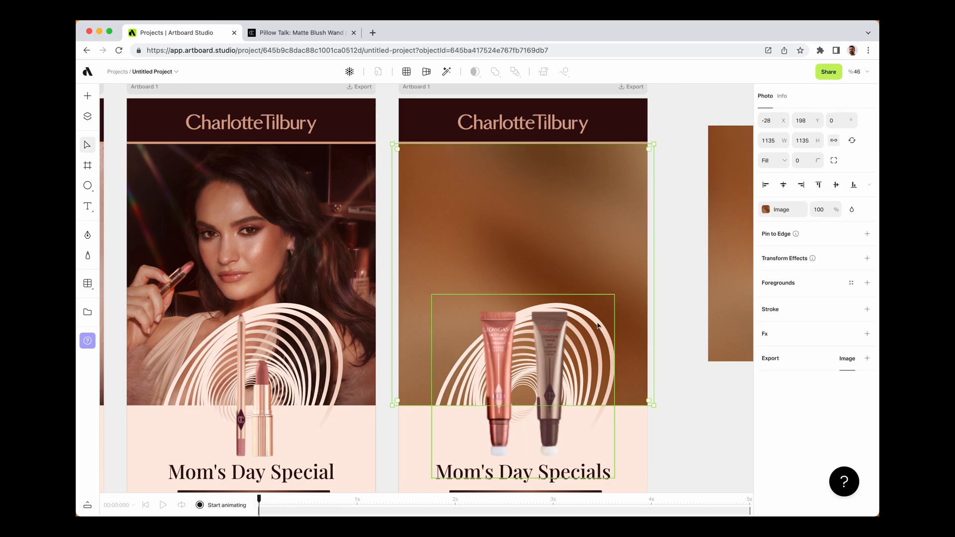
drag(599, 331, 597, 245)
Delete the pale spiral graphic from the last artboard's brown background.
click(593, 400)
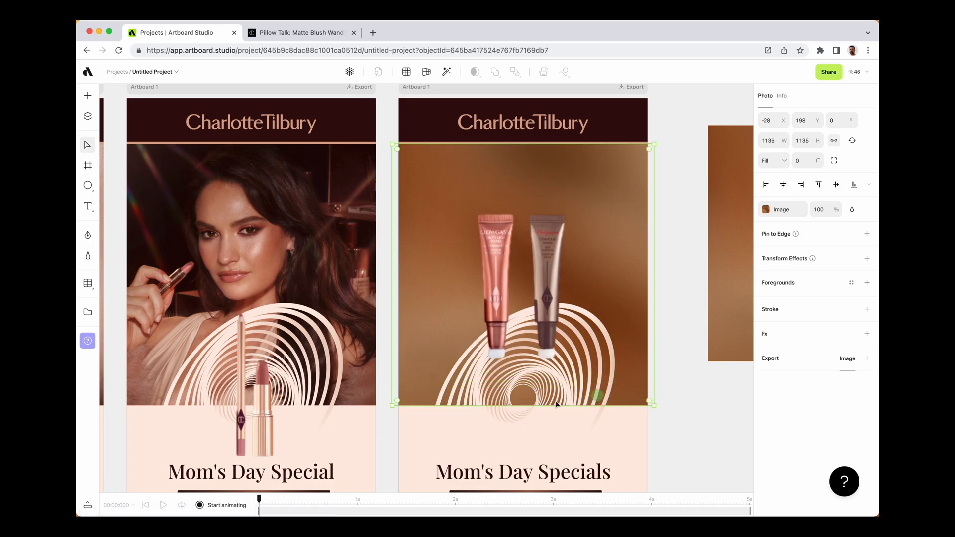
click(523, 396)
key(BackSpace)
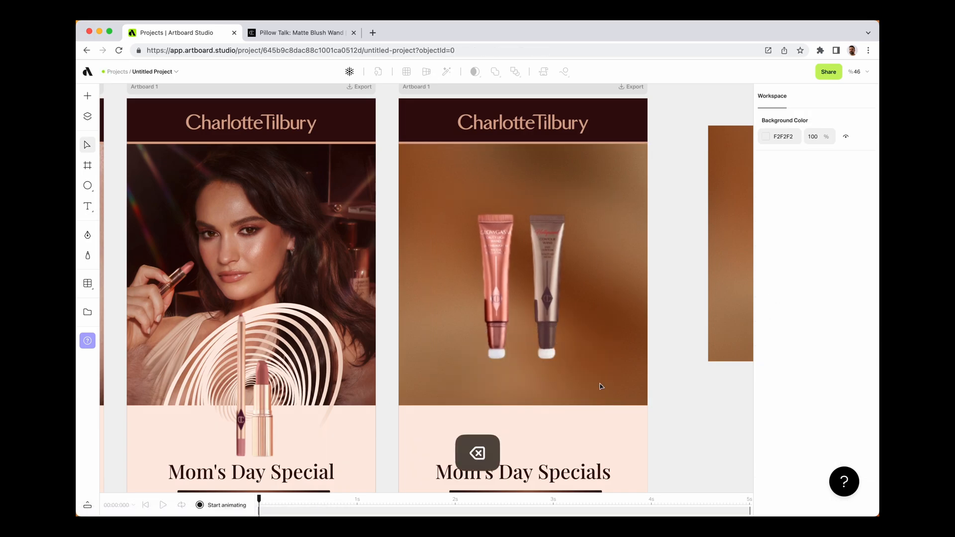
click(551, 290)
scroll(597, 378, right, 1)
click(621, 411)
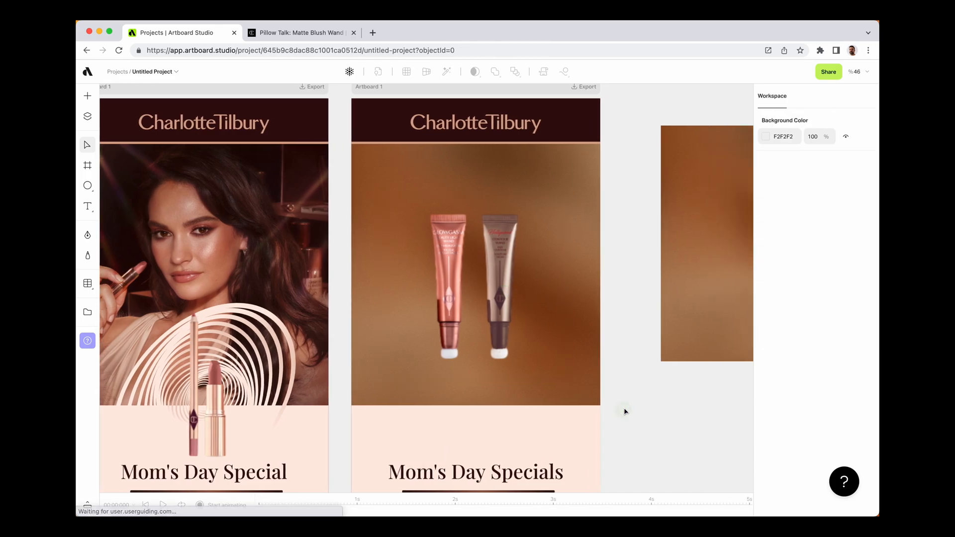
Review the row of generated story artboards, from the edited last one back towards the first.
scroll(625, 411, down, 2)
scroll(628, 408, down, 5)
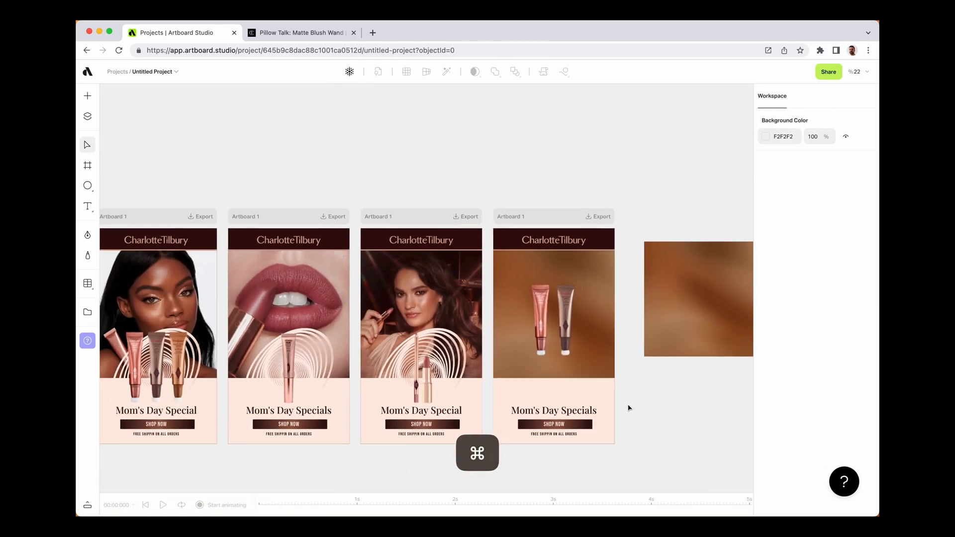
scroll(628, 404, left, 4)
scroll(460, 362, up, 5)
scroll(460, 362, left, 3)
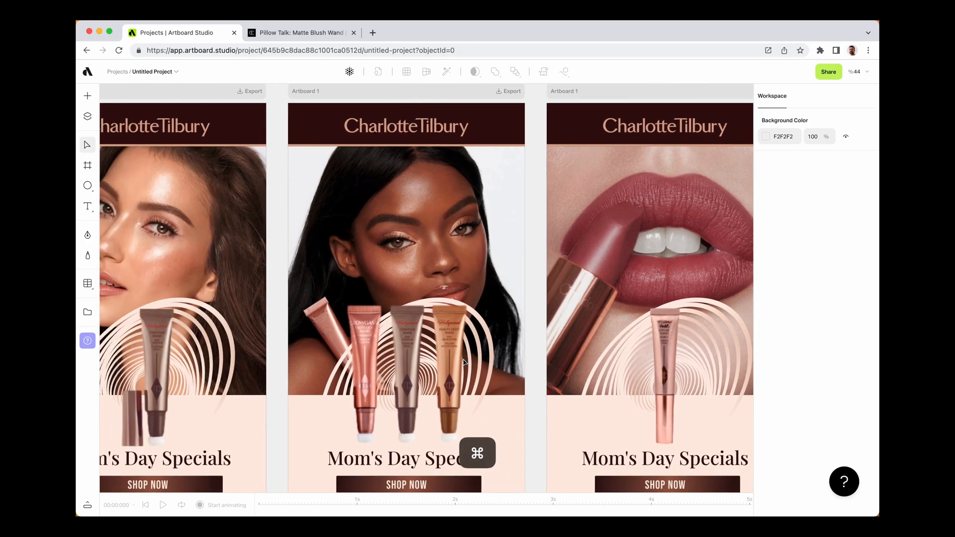
scroll(463, 362, down, 3)
scroll(468, 362, left, 5)
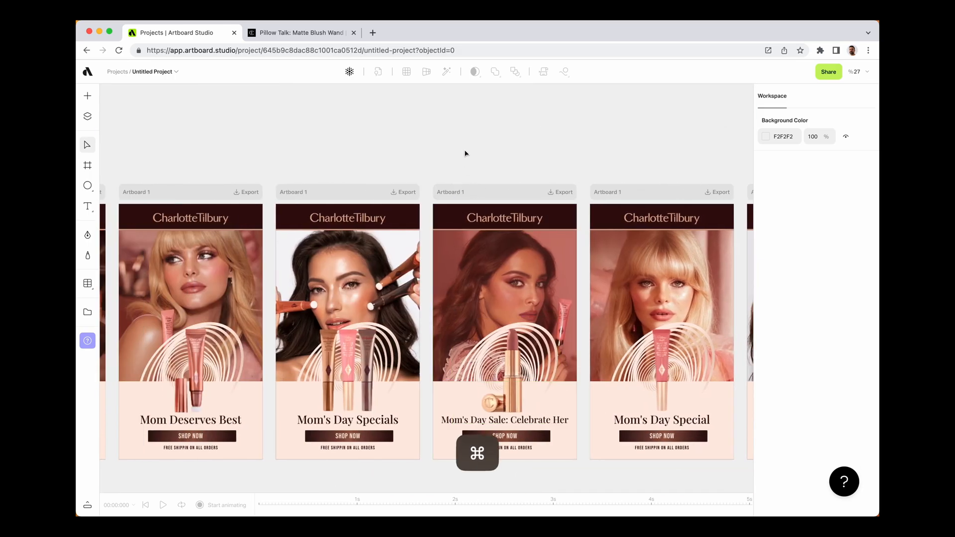
scroll(465, 151, down, 2)
scroll(422, 143, left, 5)
Select the linked table beside the first artboard and view the options for its SHORT TITLE cell, including the AI copy writer.
drag(374, 311, 372, 264)
scroll(372, 266, up, 3)
scroll(372, 267, up, 1)
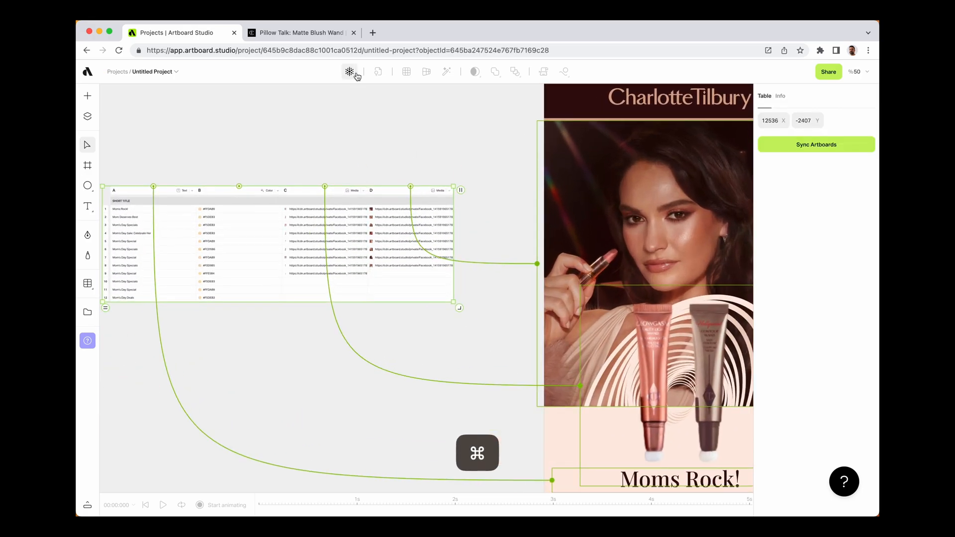
right_click(177, 204)
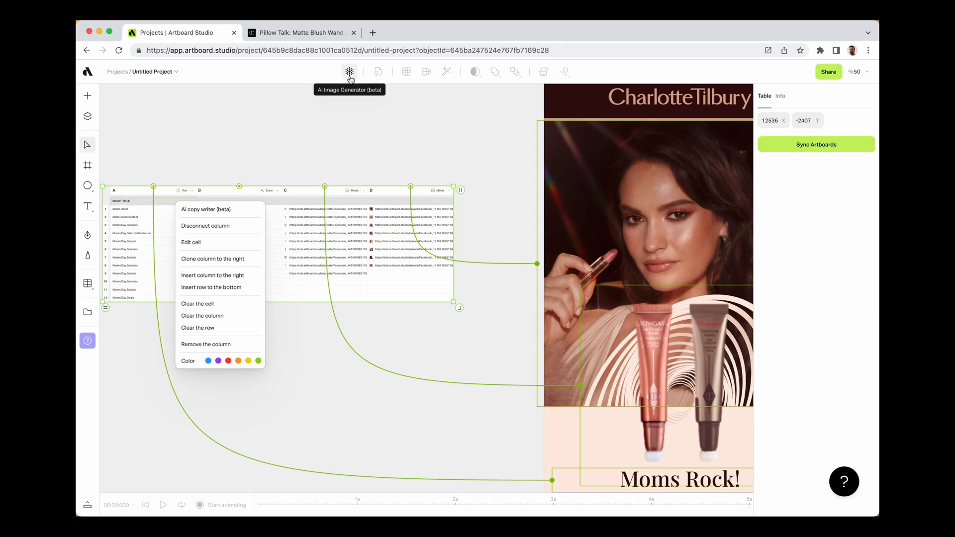
click(416, 143)
scroll(387, 176, down, 2)
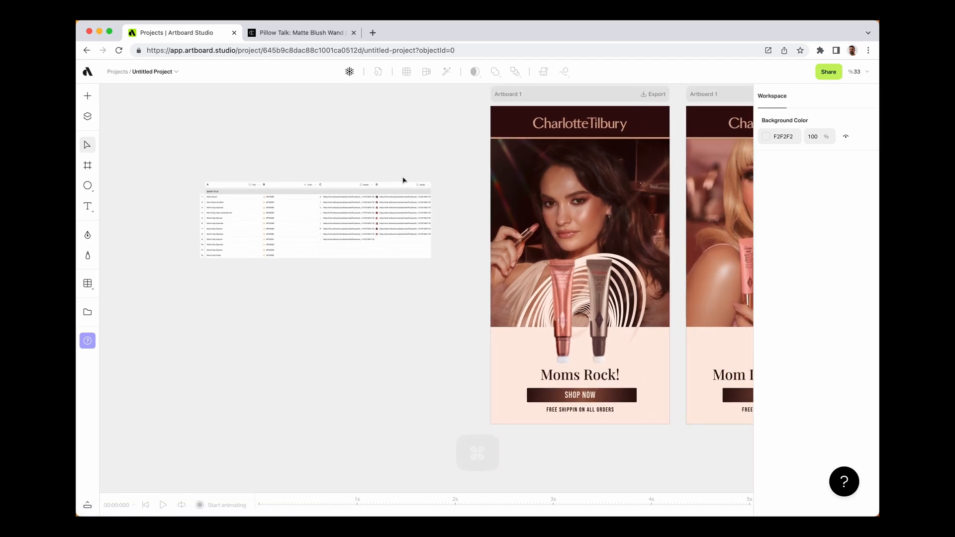
Examine the first three story artboards and the linked table's column connections to the first artboard.
scroll(405, 179, right, 10)
scroll(407, 186, up, 2)
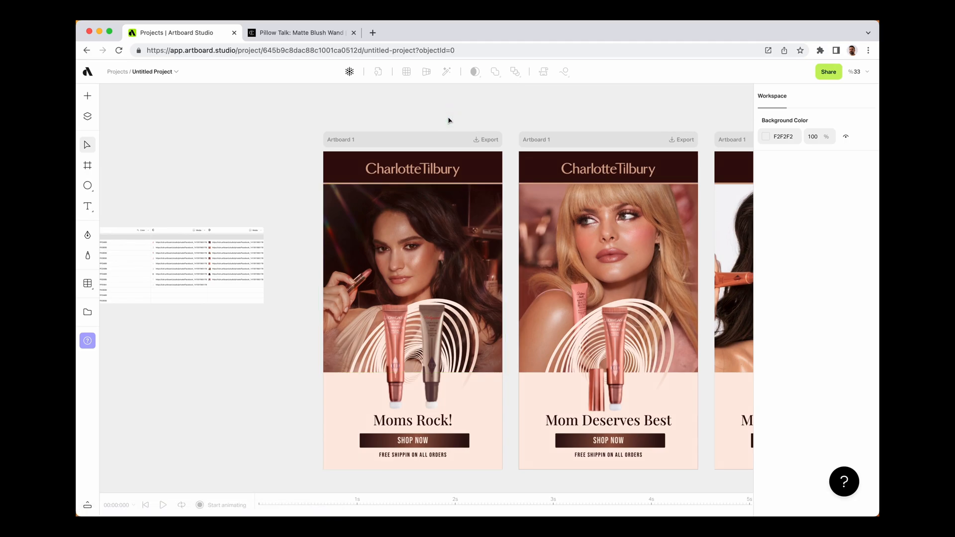
scroll(449, 120, right, 3)
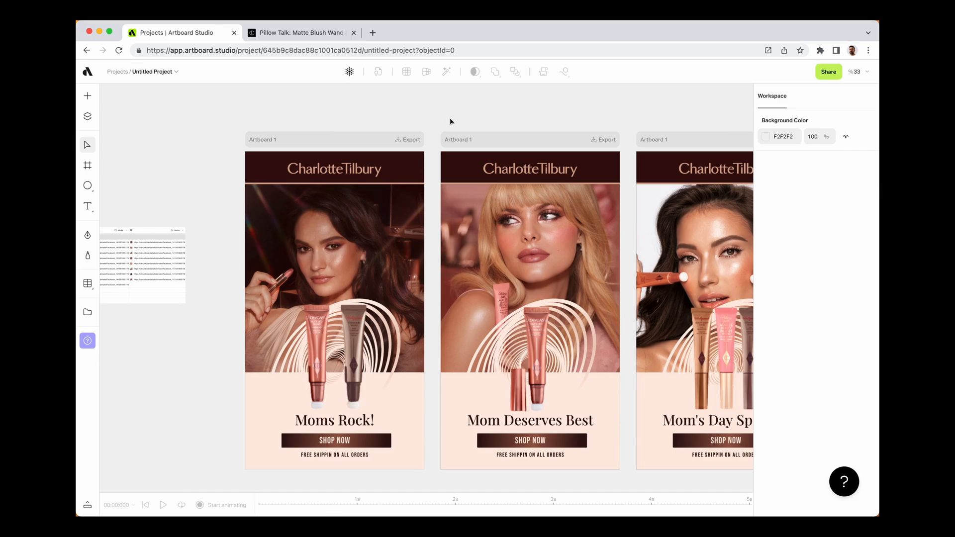
scroll(450, 121, right, 3)
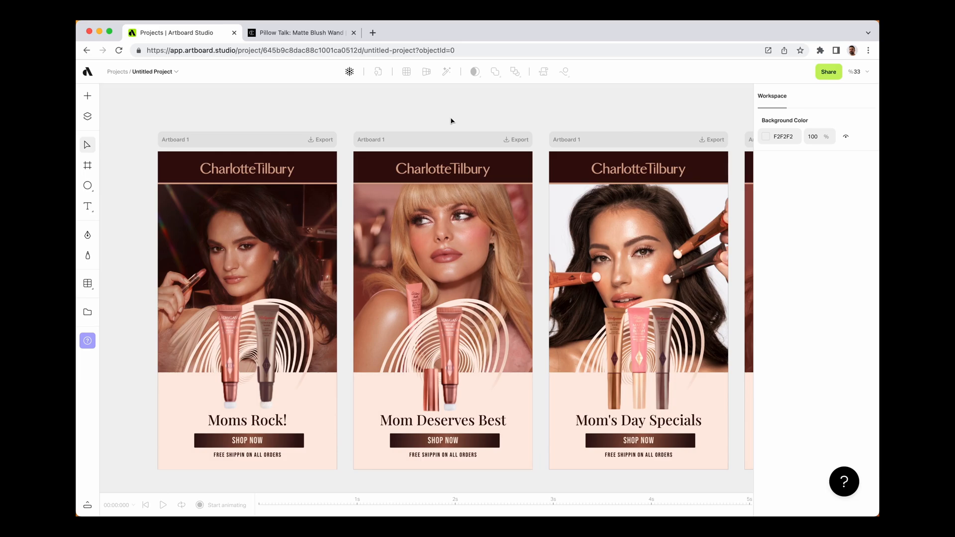
scroll(452, 121, left, 12)
click(373, 249)
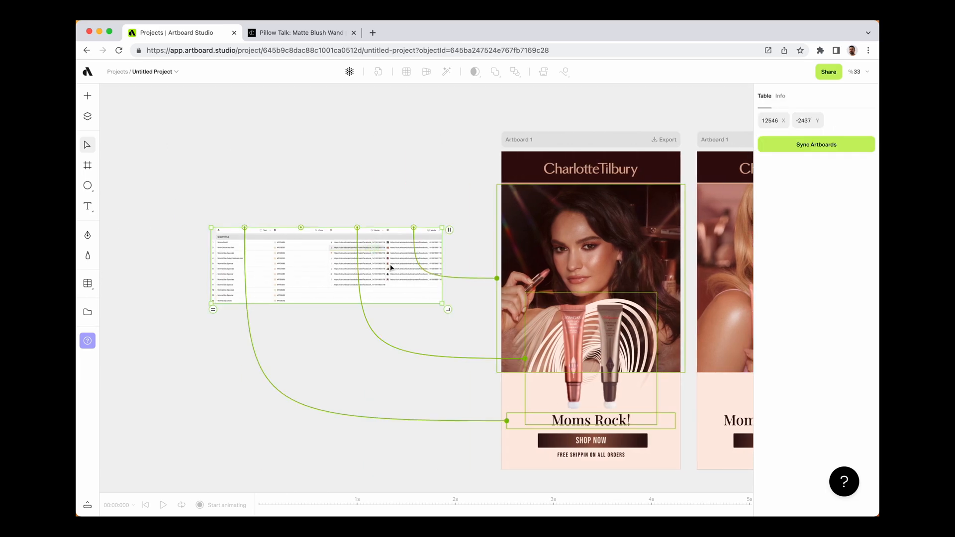
scroll(286, 254, up, 5)
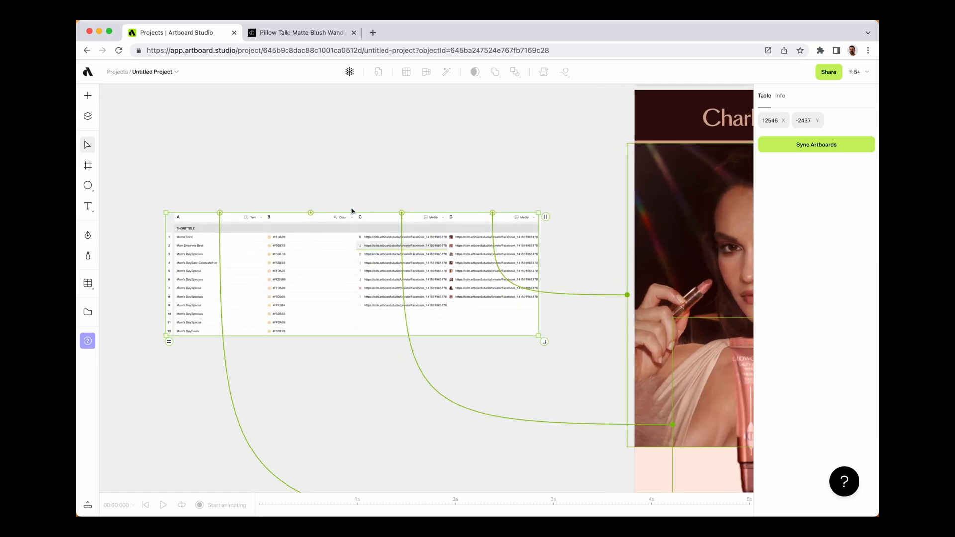